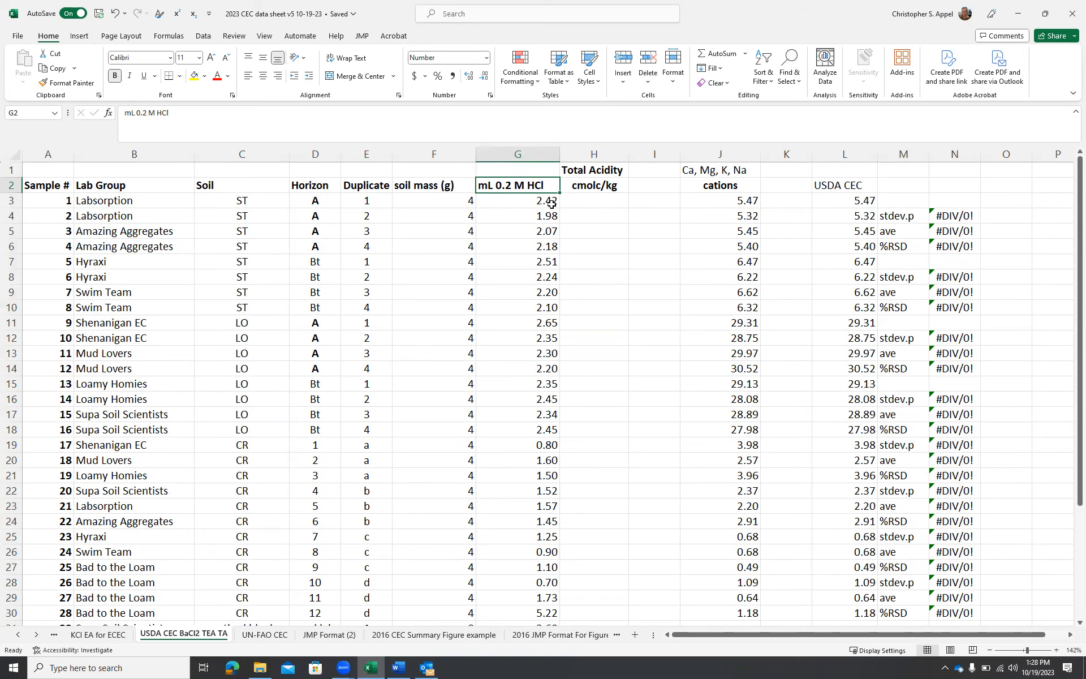
Label the cell below the method-blank titrant volumes as ave
{"action": "scroll", "coordinate": [558, 216], "scroll_direction": "down", "scroll_amount": 6}
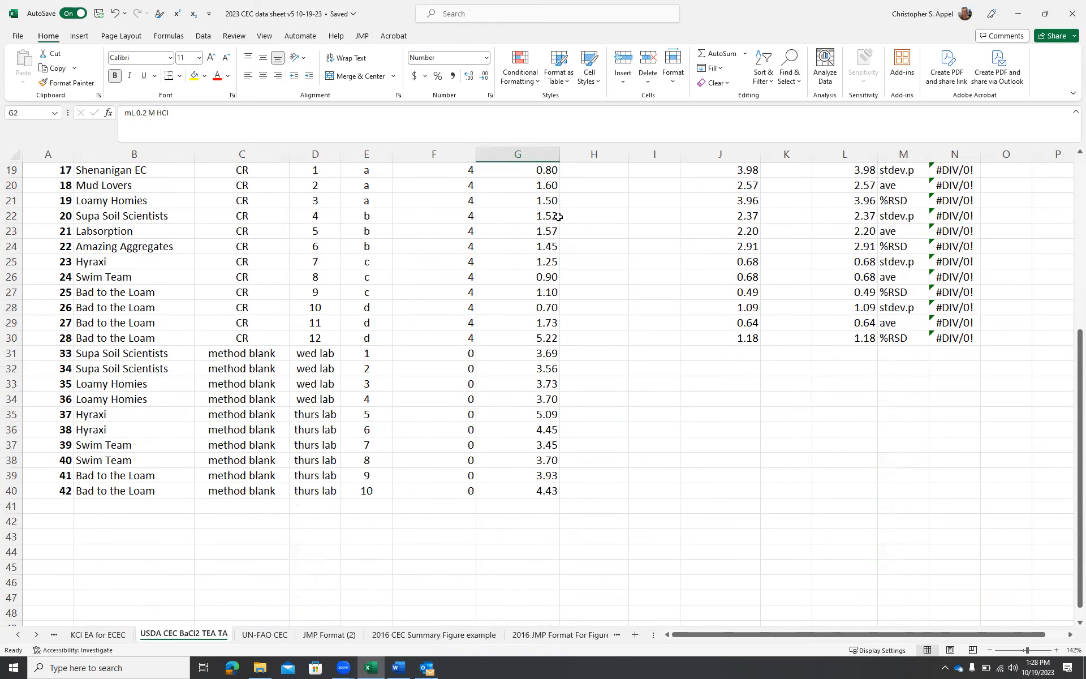
{"action": "scroll", "coordinate": [557, 216], "scroll_direction": "down", "scroll_amount": 1}
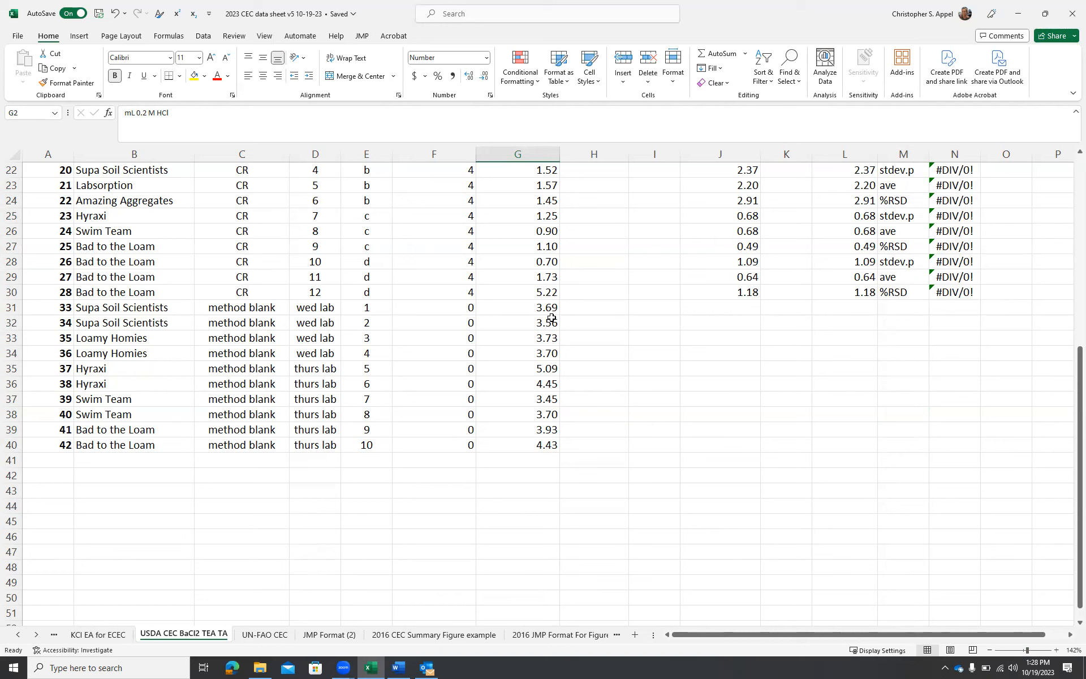
{"action": "left_click", "coordinate": [448, 472]}
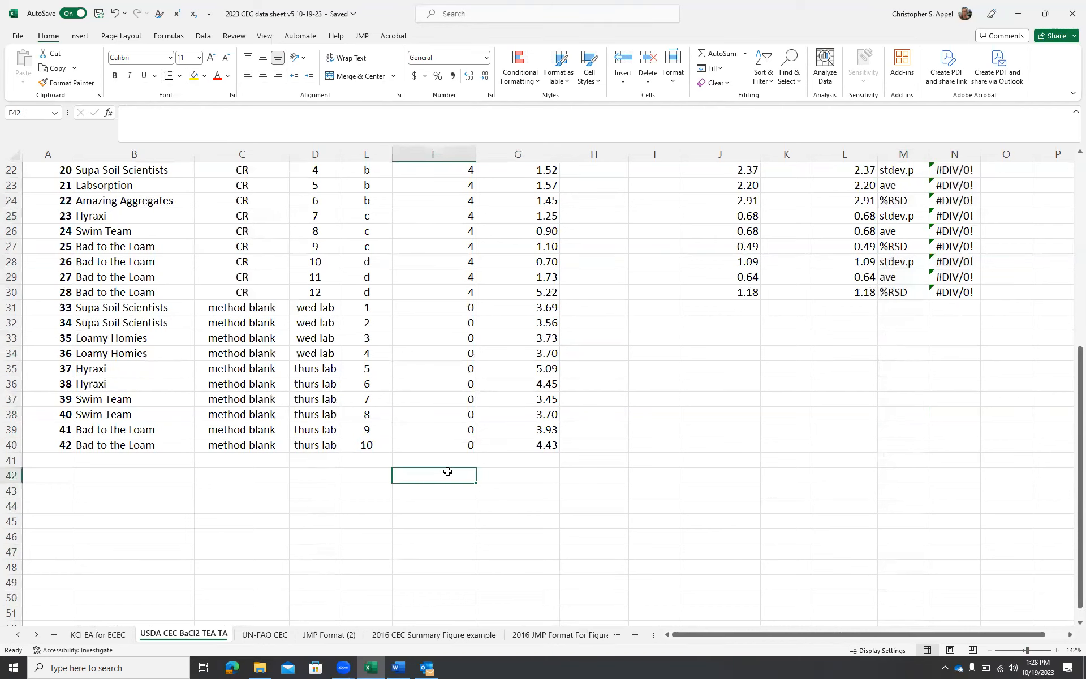
{"action": "type", "text": "ave"}
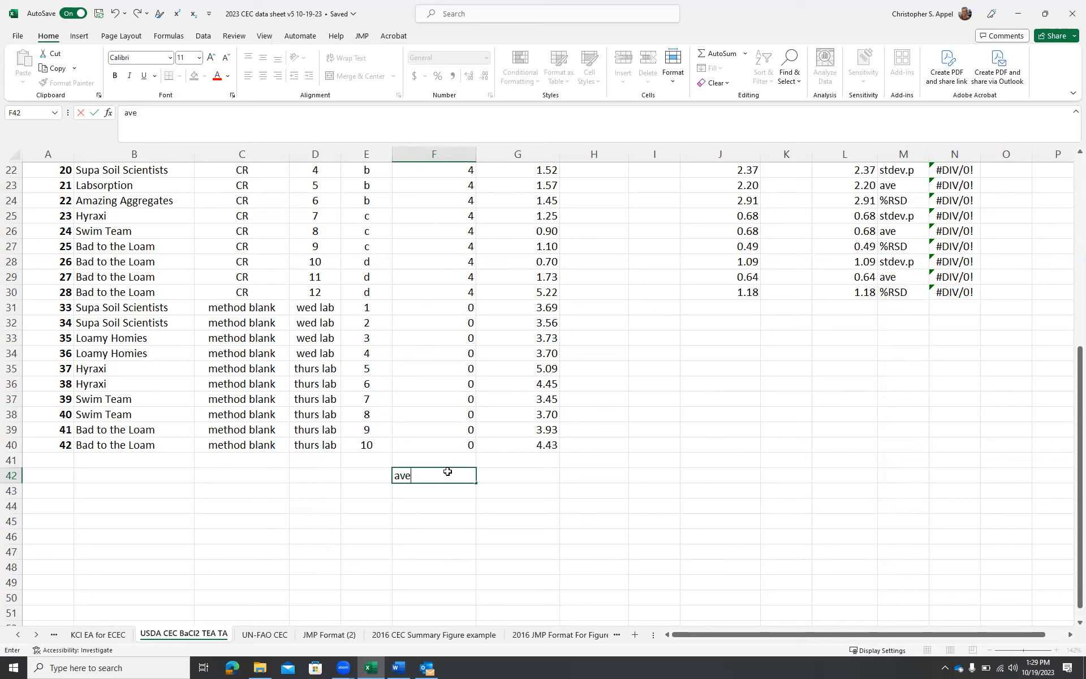
{"action": "key", "text": "Tab"}
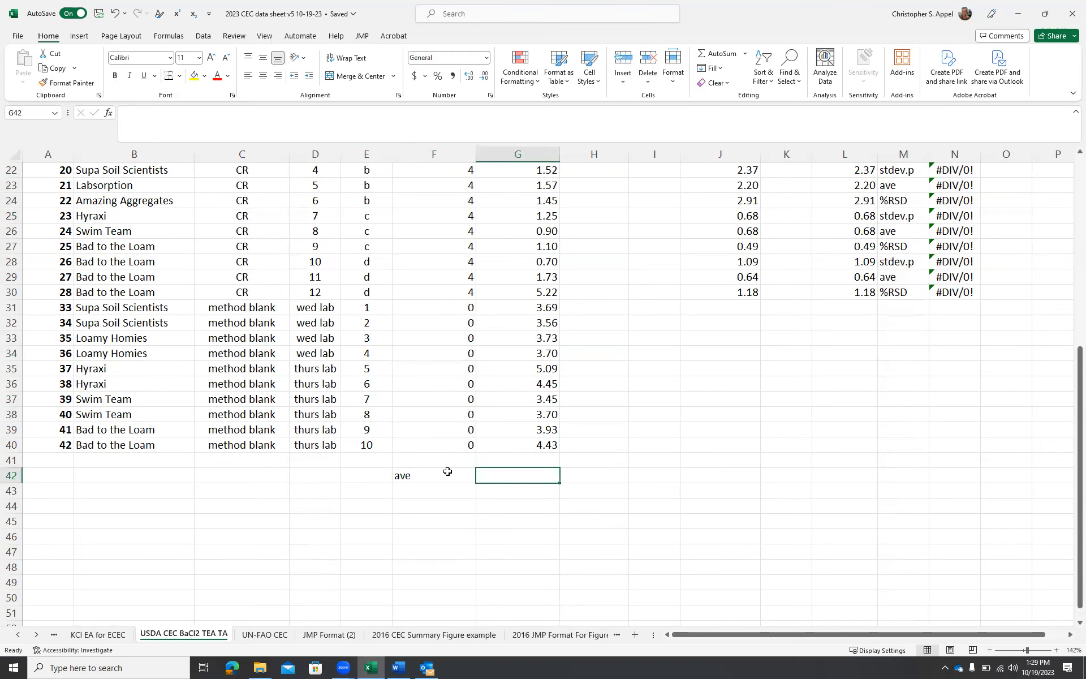
Insert an AVERAGE of the method-blank mL 0.2 M HCl values G31:G40 and show it with two decimals
{"action": "left_click", "coordinate": [108, 113]}
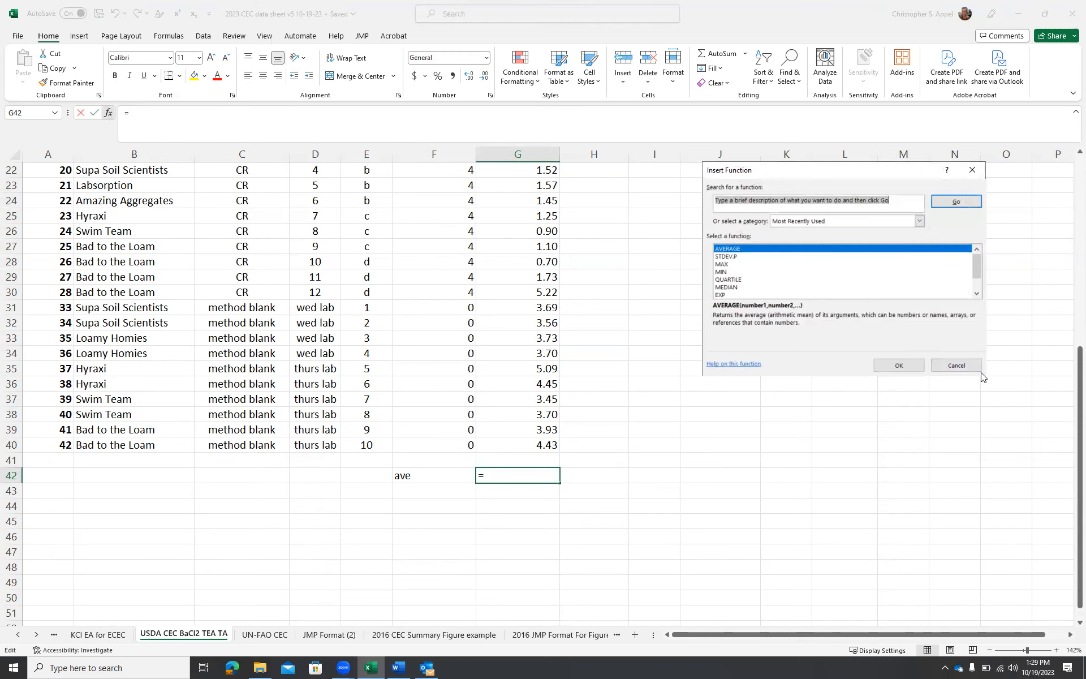
{"action": "left_click", "coordinate": [898, 364]}
{"action": "left_click_drag", "start_coordinate": [532, 323], "coordinate": [532, 461]}
{"action": "key", "text": "Return"}
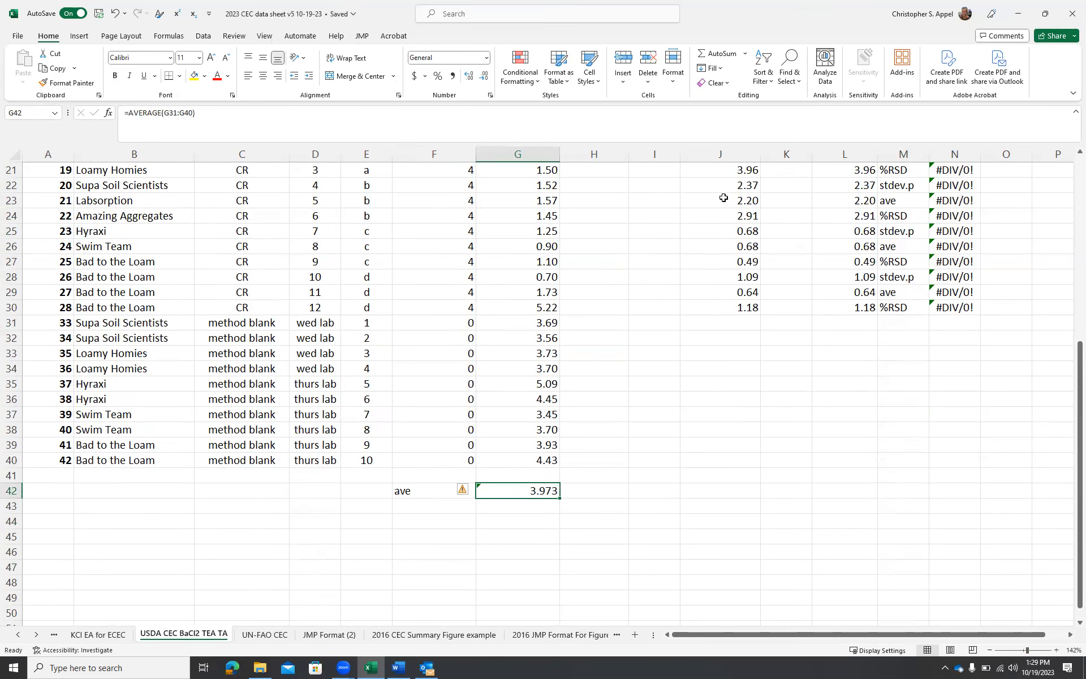
{"action": "left_click", "coordinate": [484, 74]}
Enter the total acidity formula =(3.97-G3)*5 in H3 and fill it down through row 30
{"action": "scroll", "coordinate": [526, 200], "scroll_direction": "up", "scroll_amount": 7}
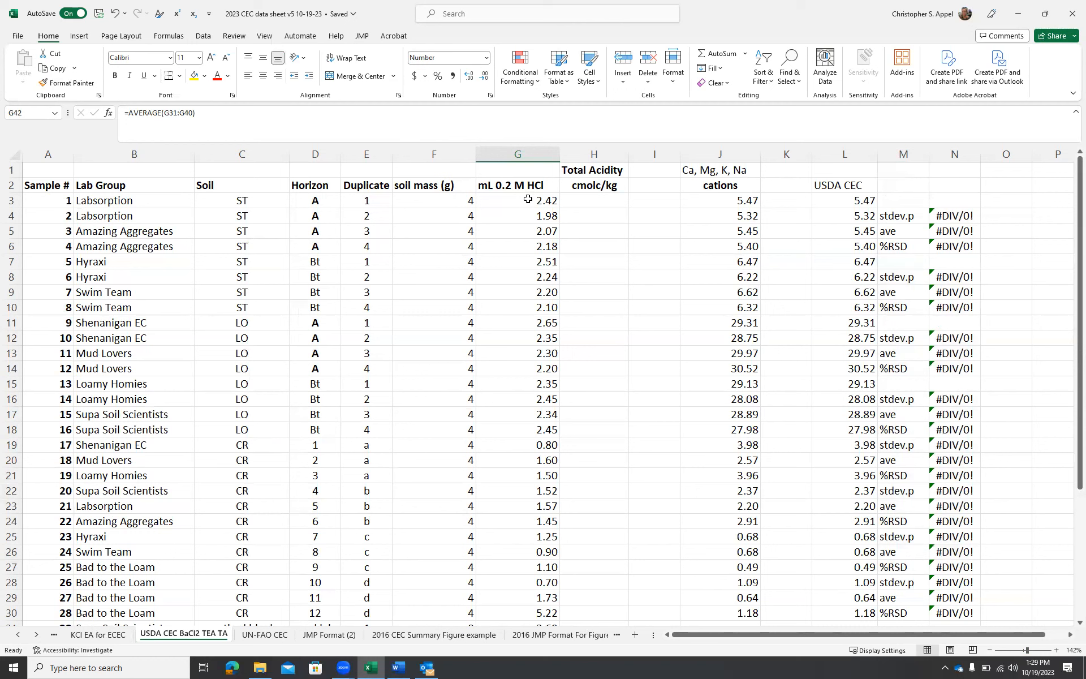
{"action": "left_click", "coordinate": [592, 200]}
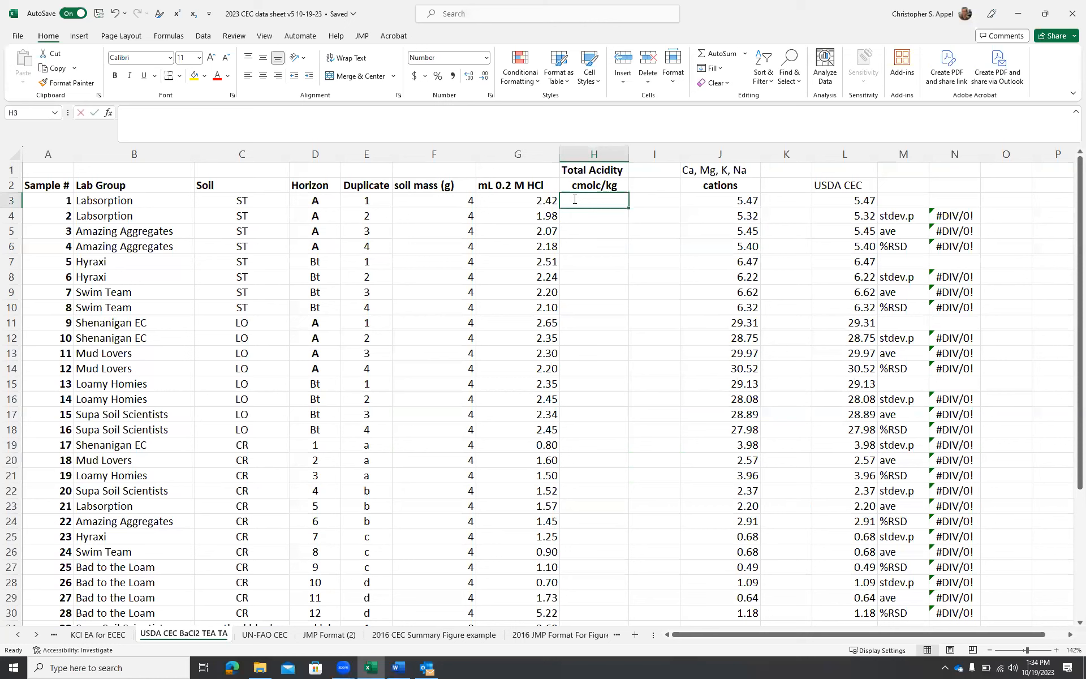
{"action": "type", "text": "=("}
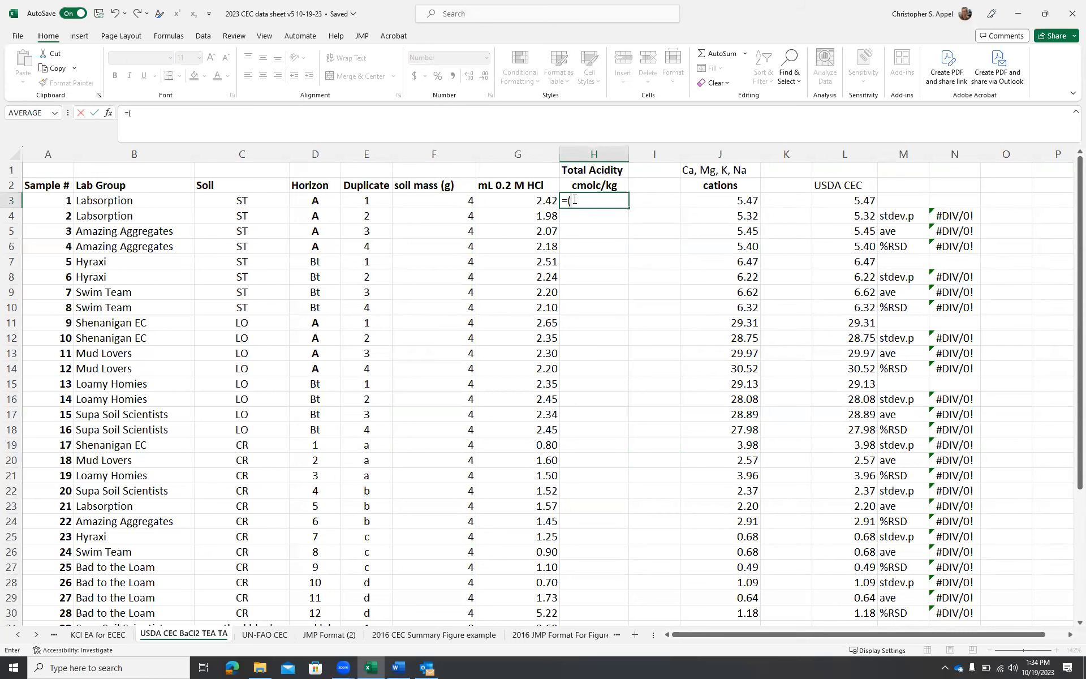
{"action": "type", "text": "3.97-"}
{"action": "left_click", "coordinate": [529, 204]}
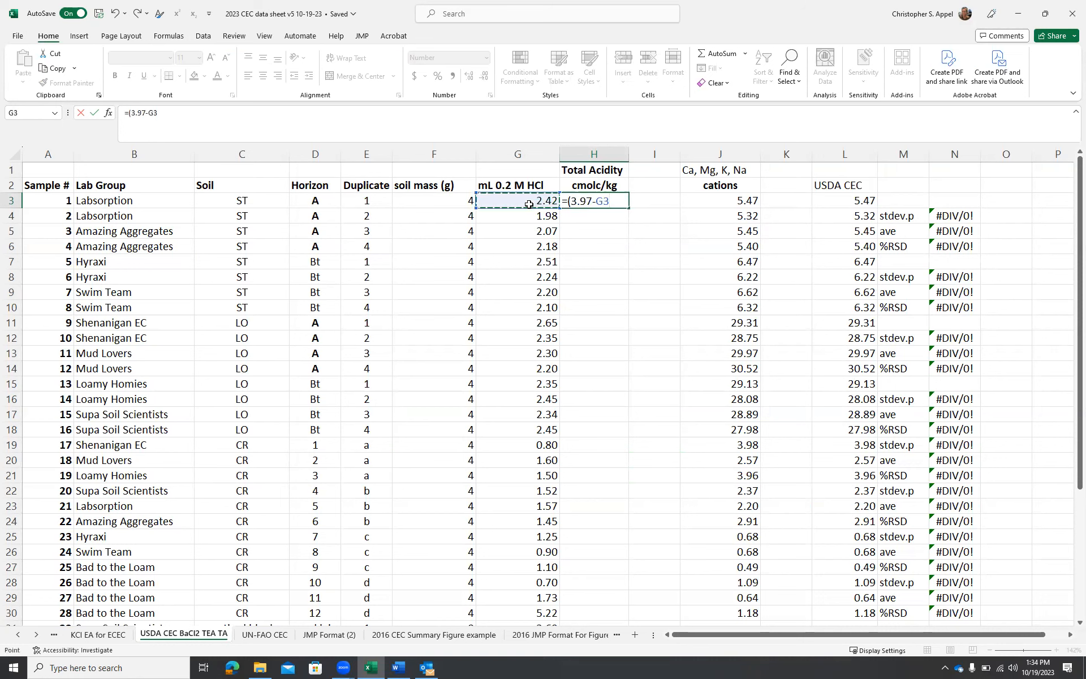
{"action": "type", "text": ")*5"}
{"action": "key", "text": "Return"}
{"action": "left_click", "coordinate": [594, 200]}
{"action": "left_click_drag", "start_coordinate": [628, 208], "coordinate": [609, 547]}
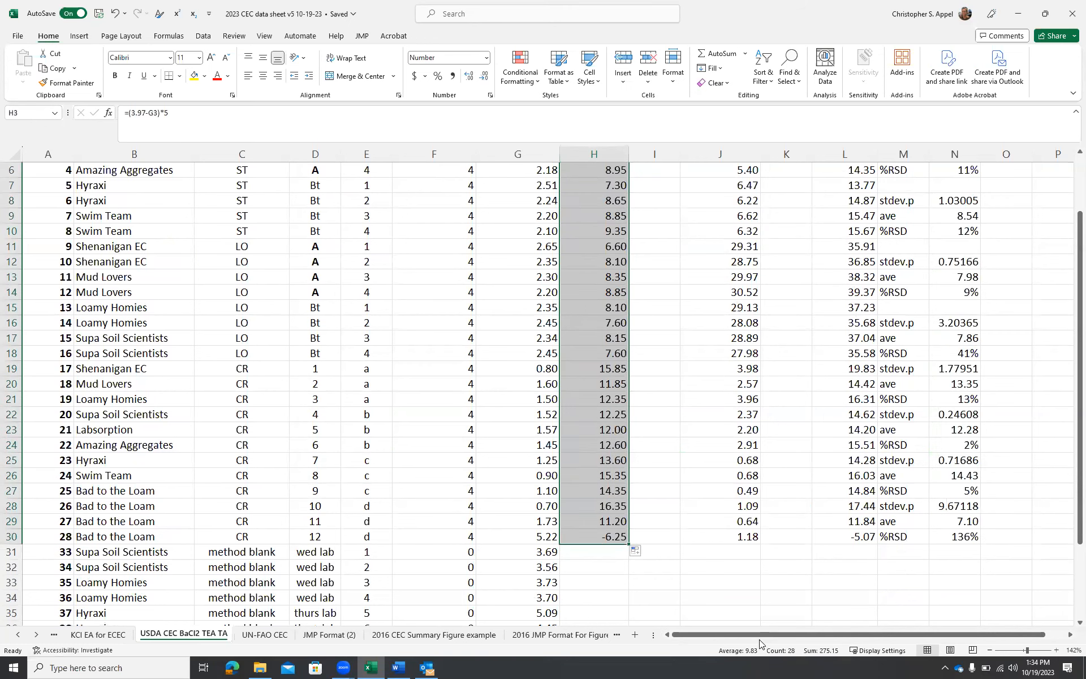
Clear the total acidity and USDA CEC cells for sample 28
{"action": "scroll", "coordinate": [842, 571], "scroll_direction": "down", "scroll_amount": 1}
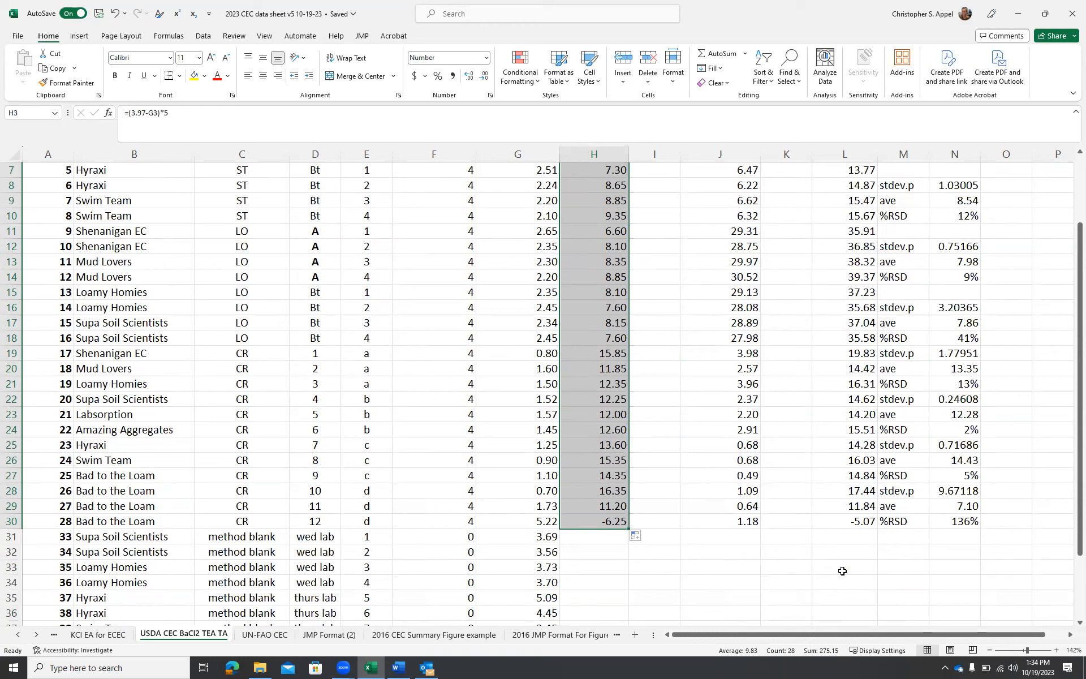
{"action": "left_click", "coordinate": [613, 520]}
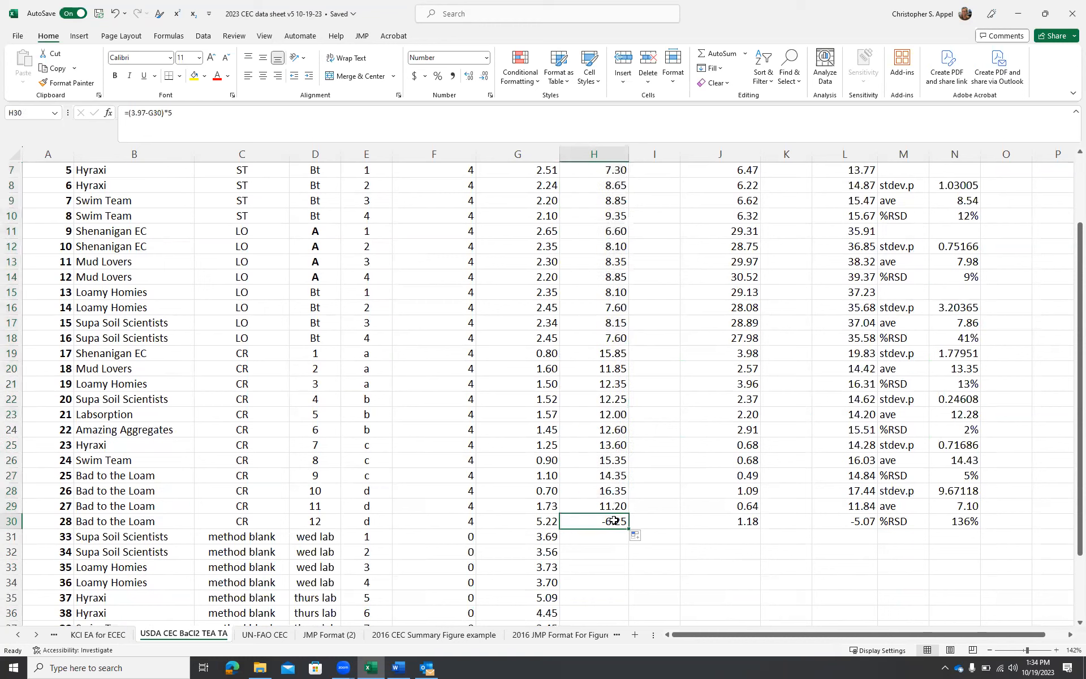
{"action": "key", "text": "Delete"}
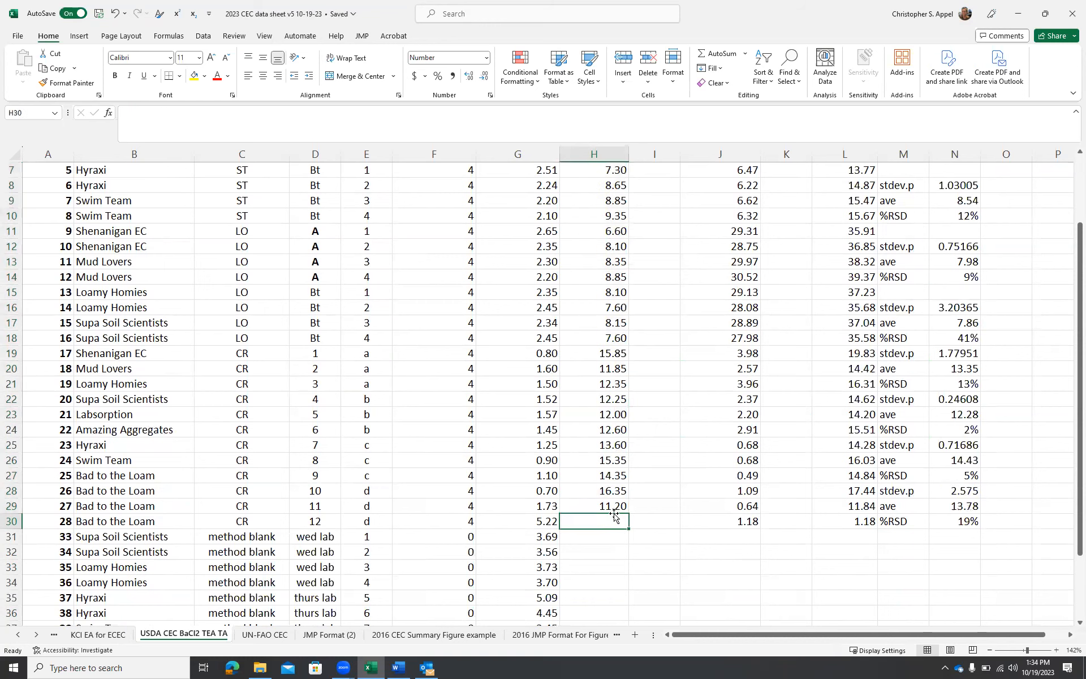
{"action": "left_click", "coordinate": [857, 521]}
{"action": "scroll", "coordinate": [837, 504], "scroll_direction": "down", "scroll_amount": 2}
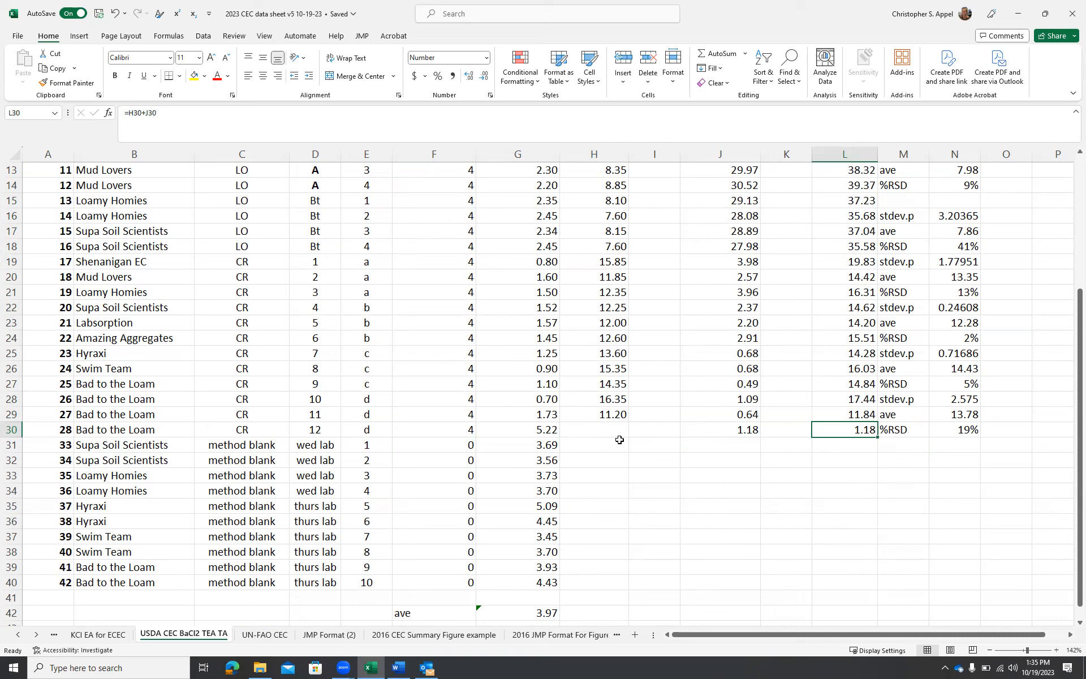
{"action": "key", "text": "Delete"}
Review the stdev.p, average and %RSD results for each soil group
{"action": "scroll", "coordinate": [937, 446], "scroll_direction": "up", "scroll_amount": 4}
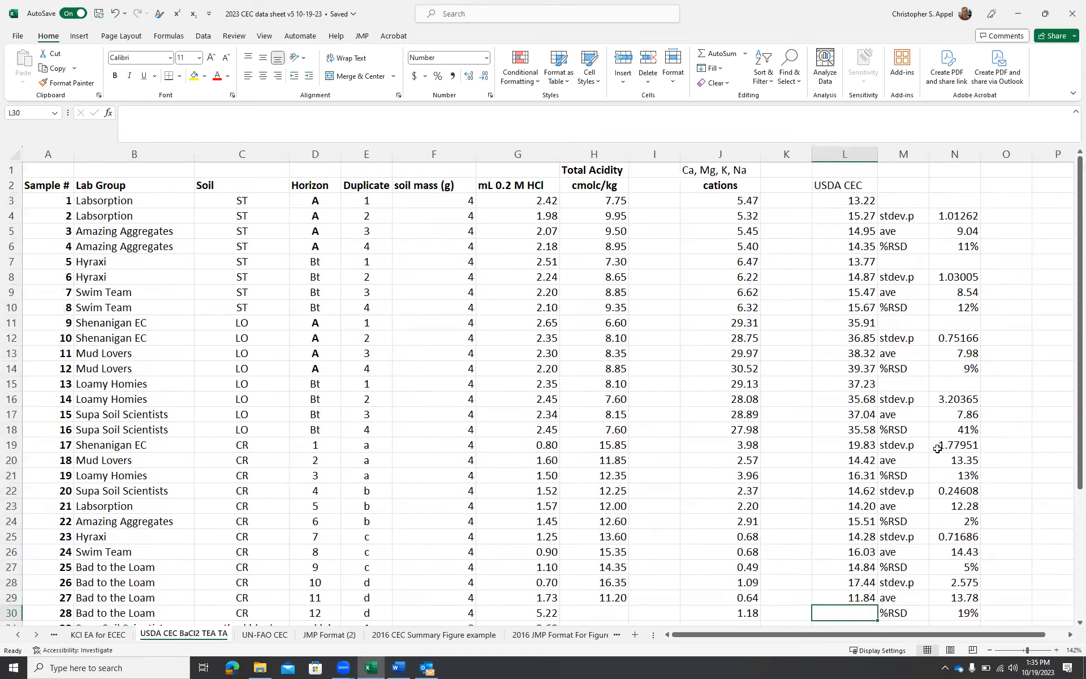
{"action": "scroll", "coordinate": [937, 447], "scroll_direction": "down", "scroll_amount": 2}
{"action": "scroll", "coordinate": [937, 448], "scroll_direction": "up", "scroll_amount": 1}
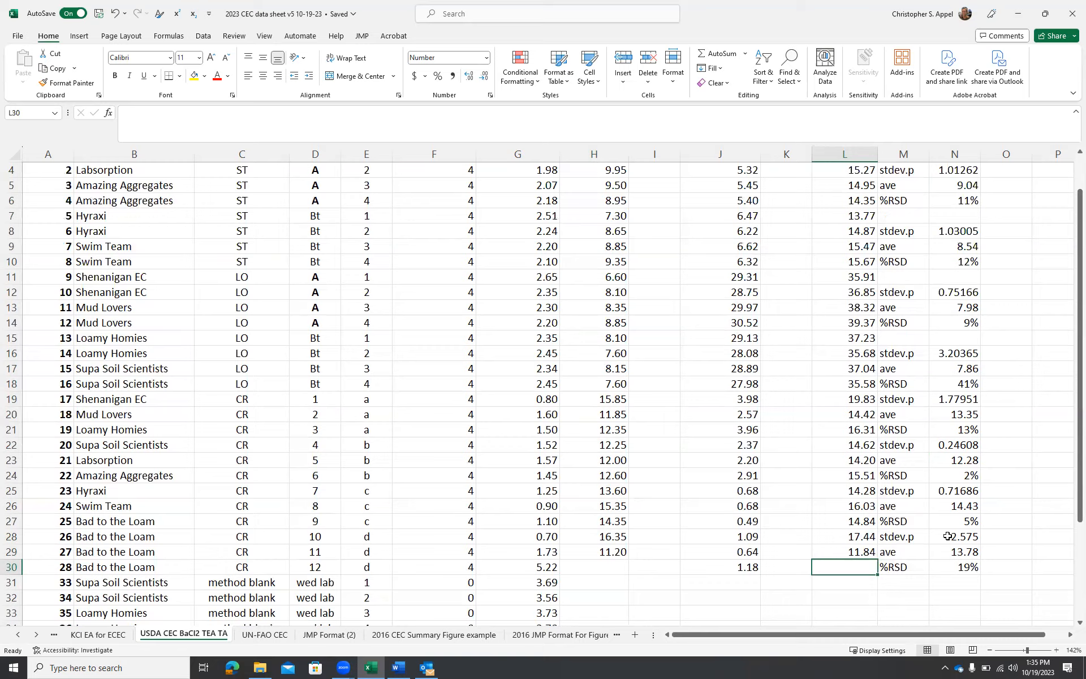
{"action": "scroll", "coordinate": [969, 526], "scroll_direction": "up", "scroll_amount": 1}
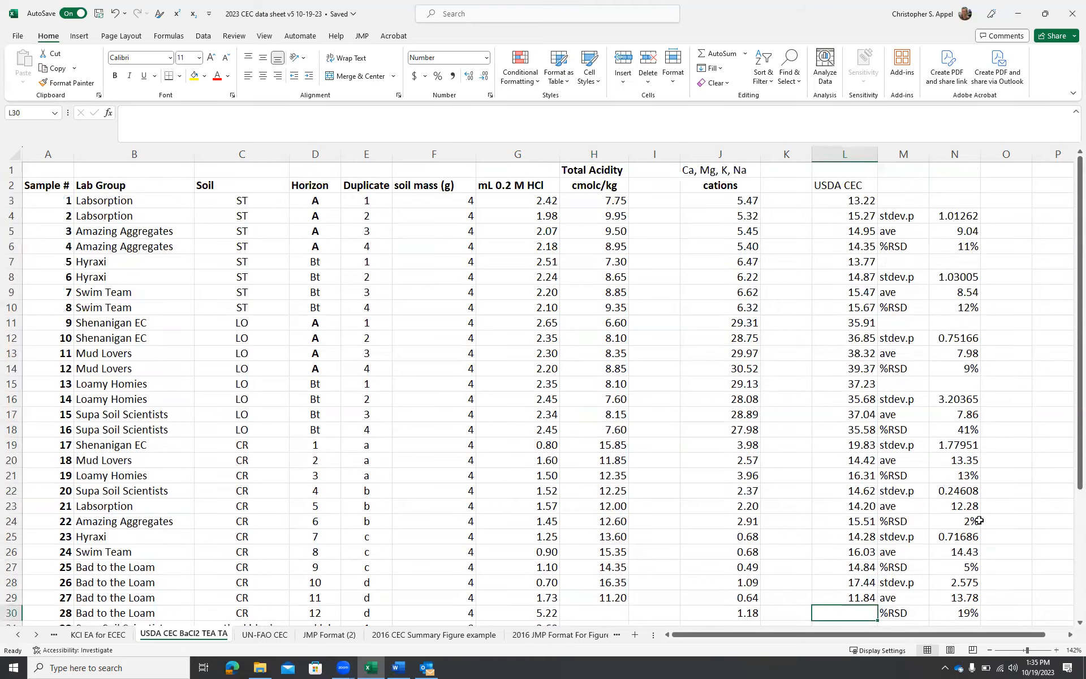
{"action": "left_click", "coordinate": [968, 247]}
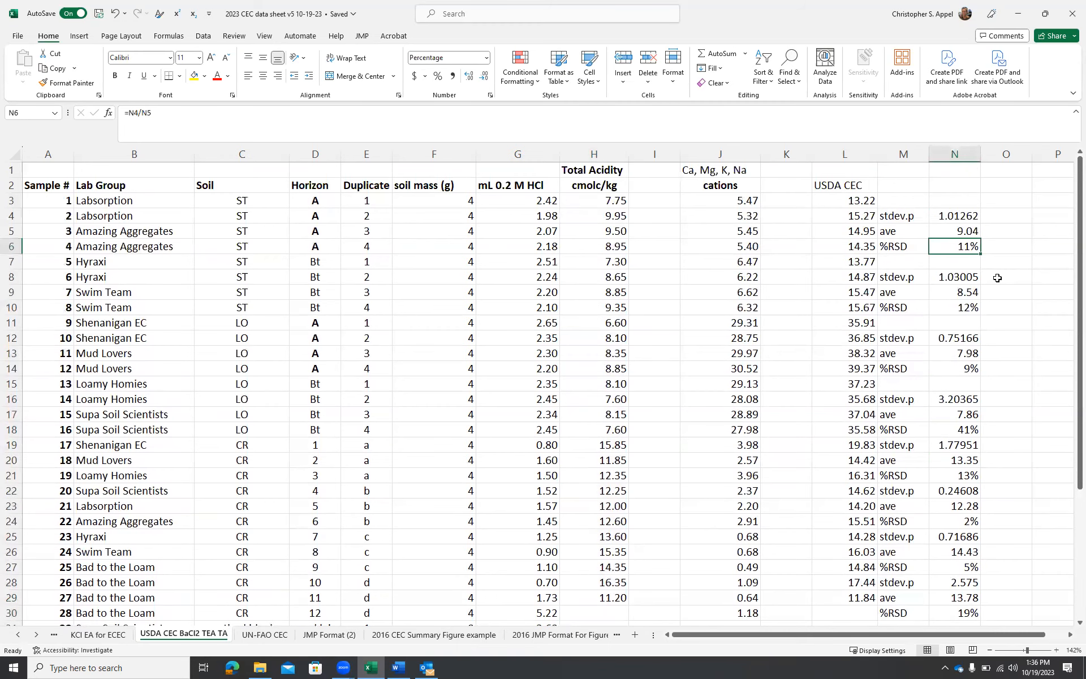
{"action": "scroll", "coordinate": [1001, 274], "scroll_direction": "down", "scroll_amount": 1}
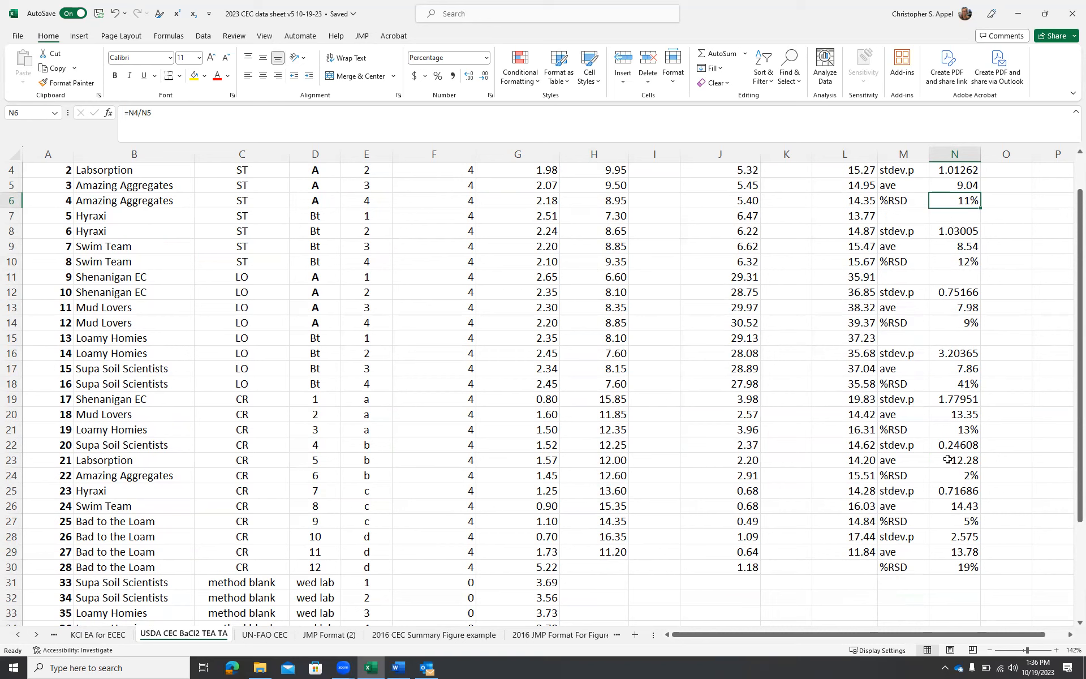
Switch to the Word QC table and fill the TA row with 2-41 for %RSD and na for MDL and %RSRS
{"action": "key", "text": "alt+Tab"}
{"action": "type", "text": "2-41"}
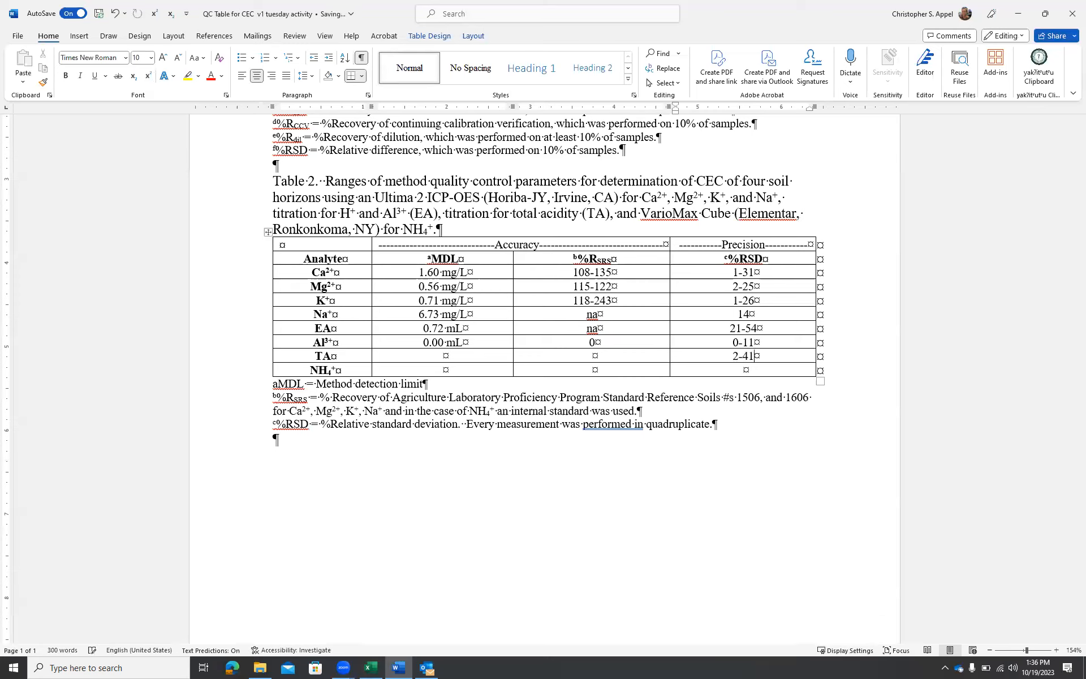
{"action": "left_click", "coordinate": [467, 356]}
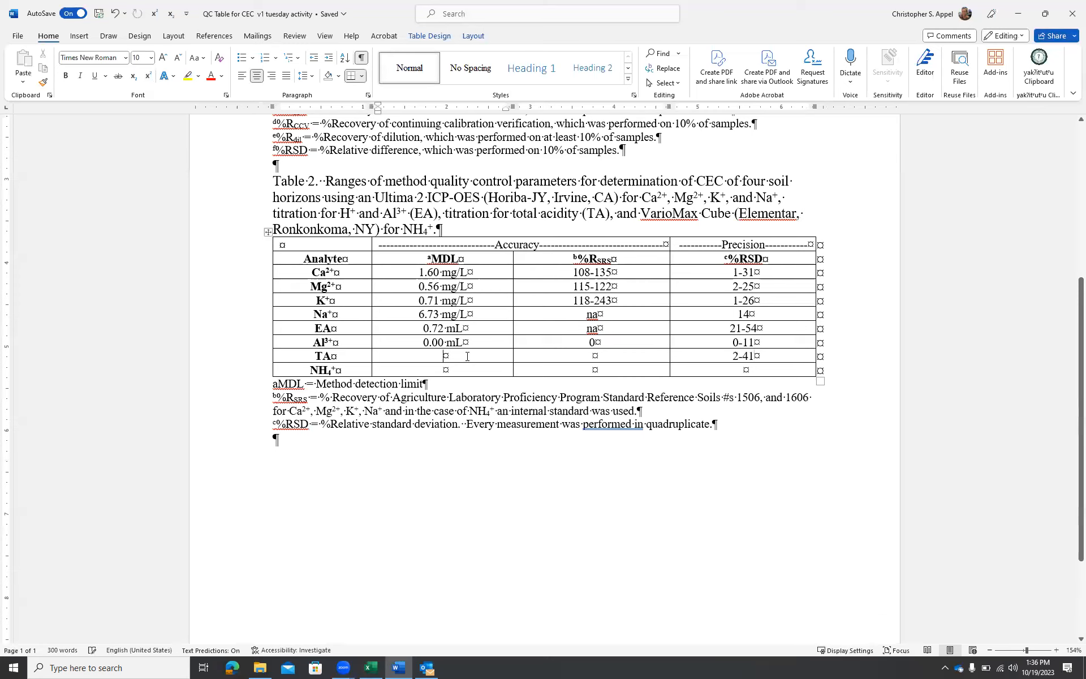
{"action": "type", "text": "na"}
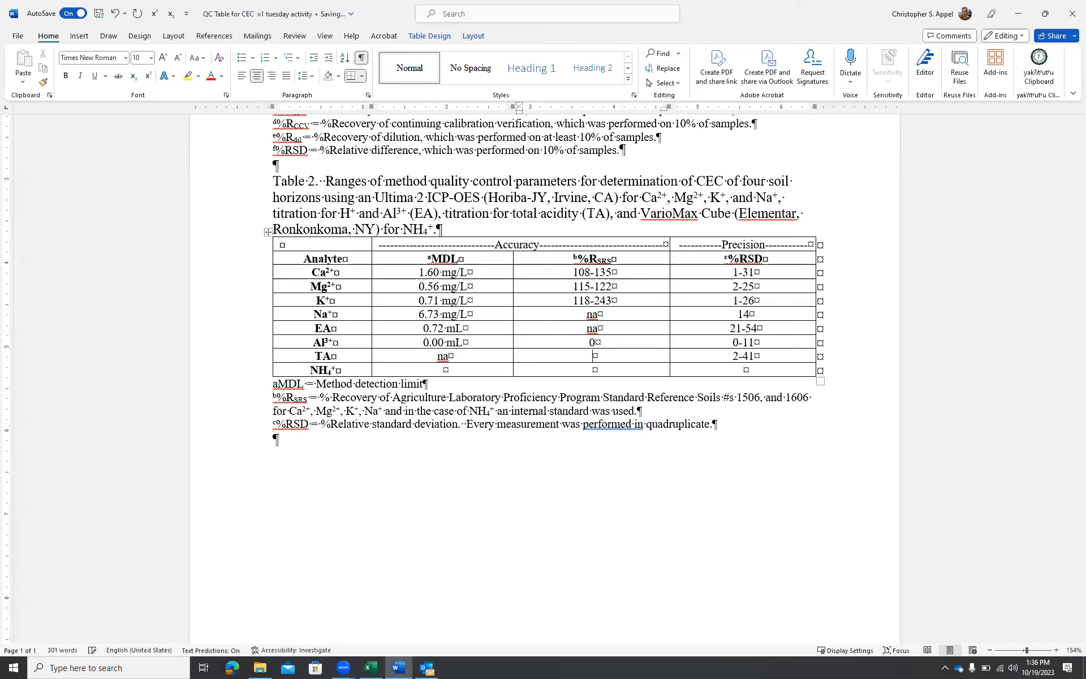
{"action": "type", "text": "na"}
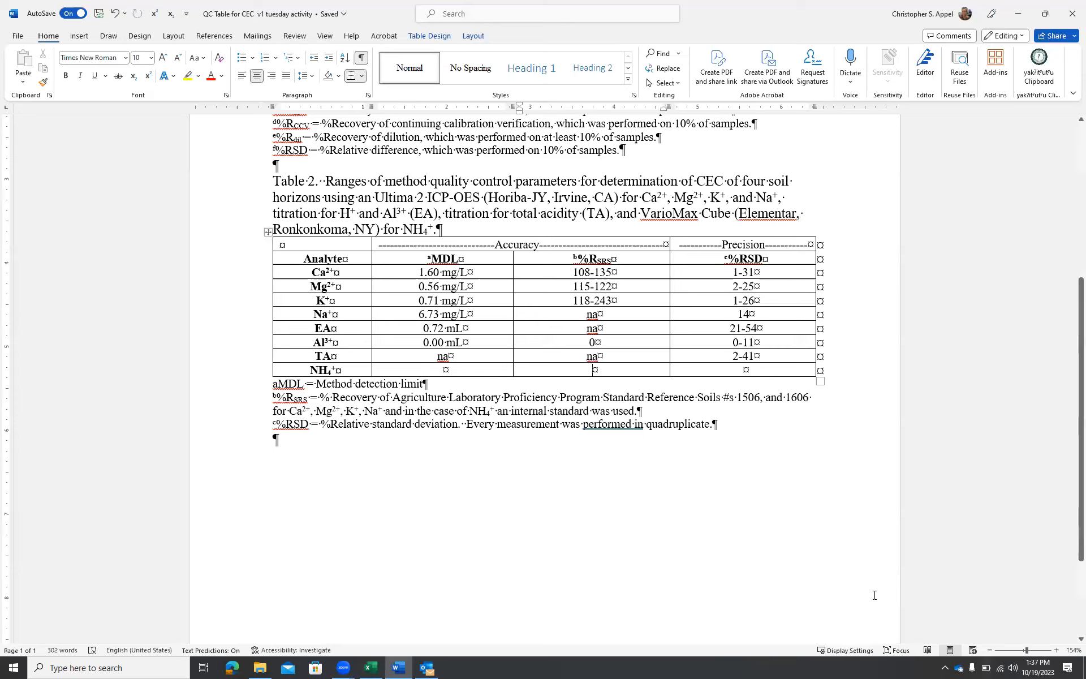
In the UN-FAO CEC sheet, compute saturated minus unsaturated %N in L3 with the formula =I3-J3
{"action": "left_click", "coordinate": [669, 665]}
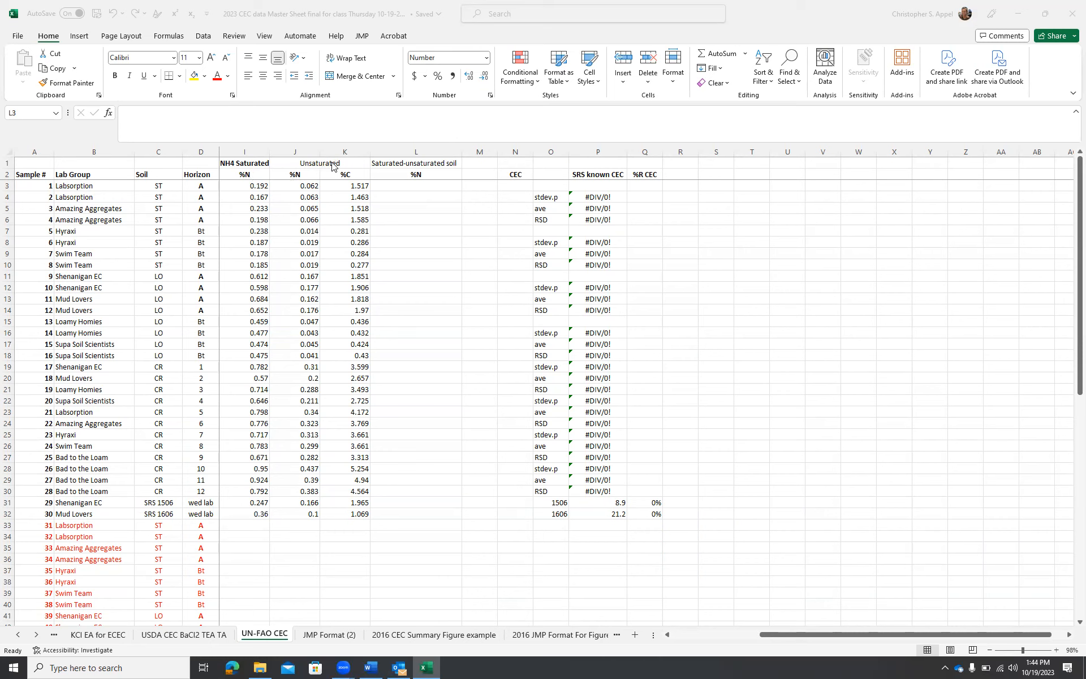
{"action": "left_click", "coordinate": [310, 186]}
{"action": "left_click", "coordinate": [309, 185]}
{"action": "left_click_drag", "start_coordinate": [308, 183], "coordinate": [303, 507]}
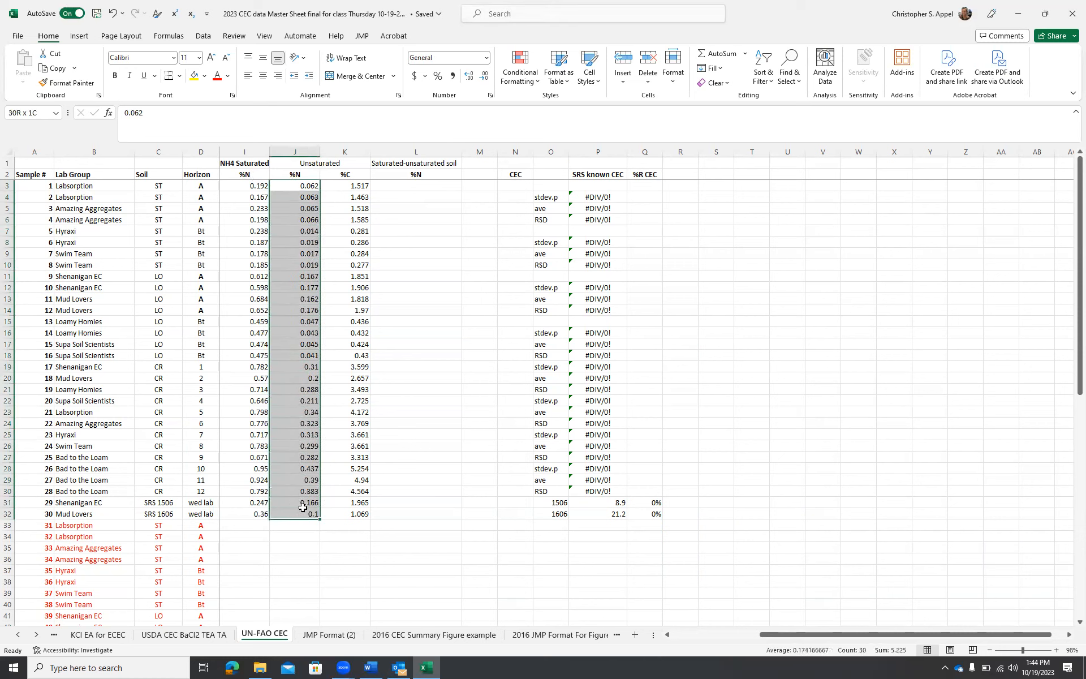
{"action": "left_click", "coordinate": [433, 186]}
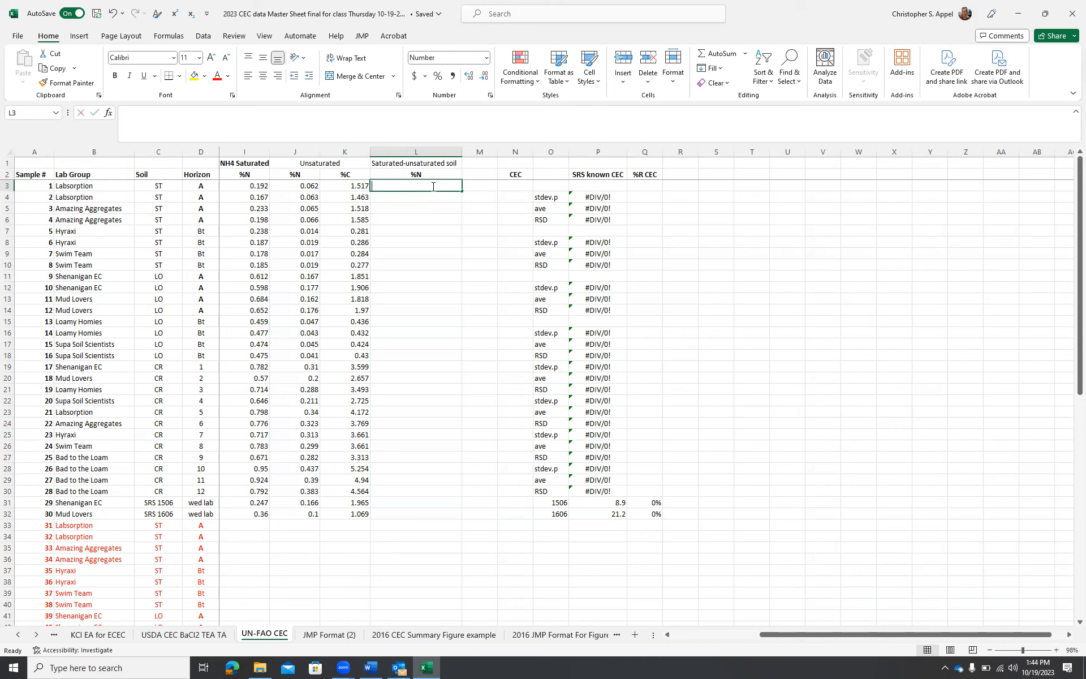
{"action": "type", "text": "="}
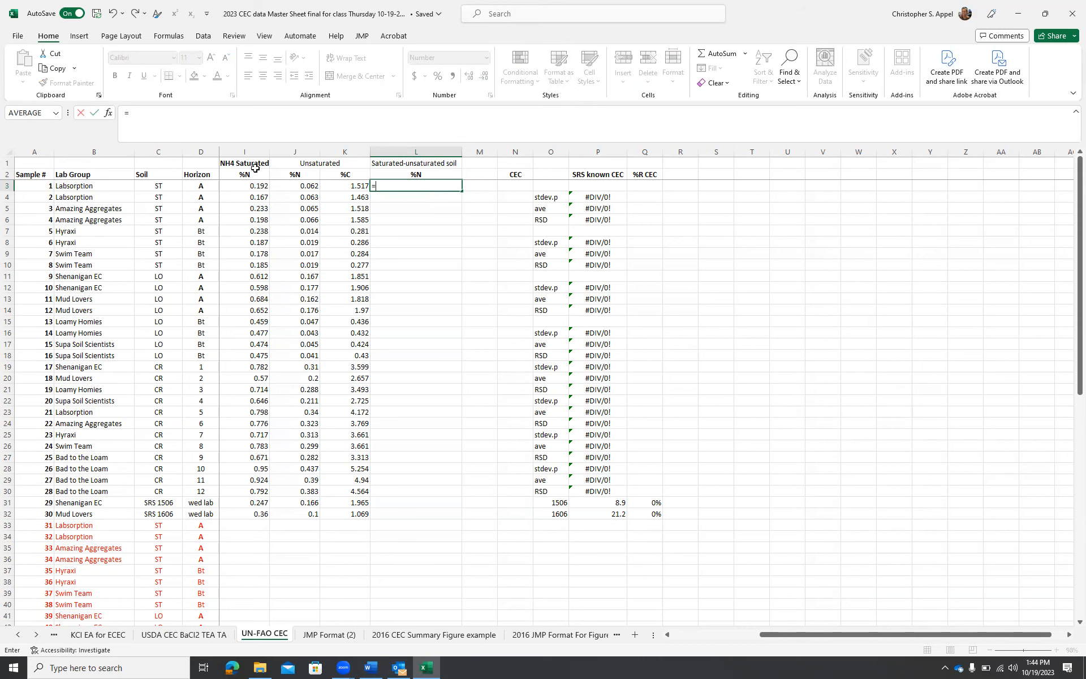
{"action": "left_click", "coordinate": [250, 186]}
{"action": "type", "text": "-"}
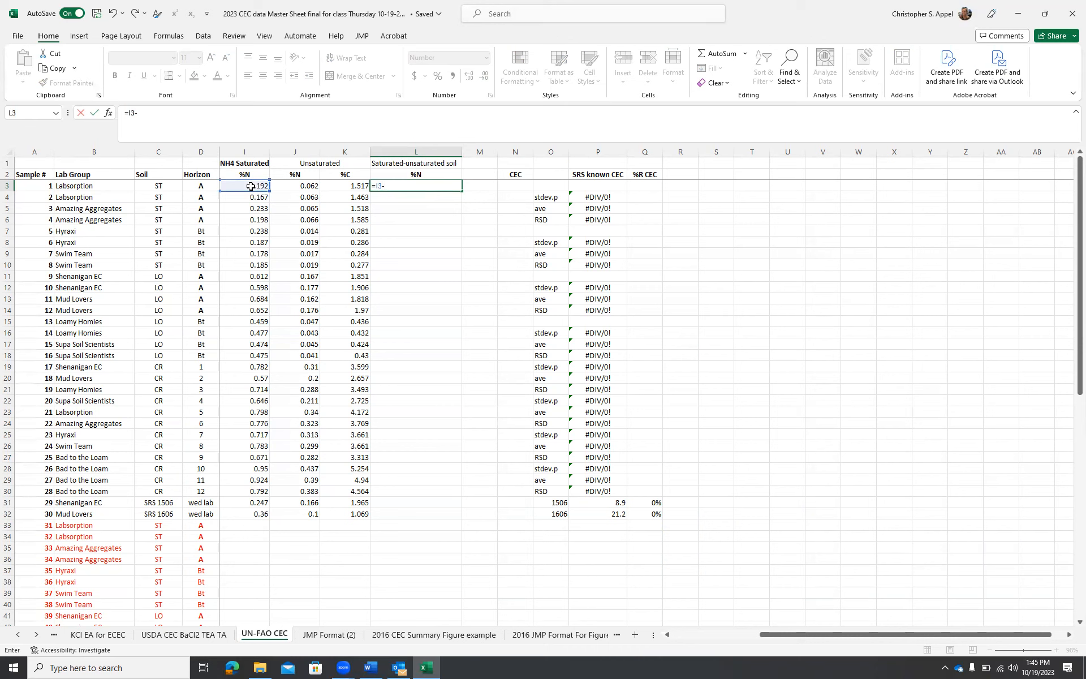
{"action": "left_click", "coordinate": [302, 192]}
{"action": "key", "text": "Return"}
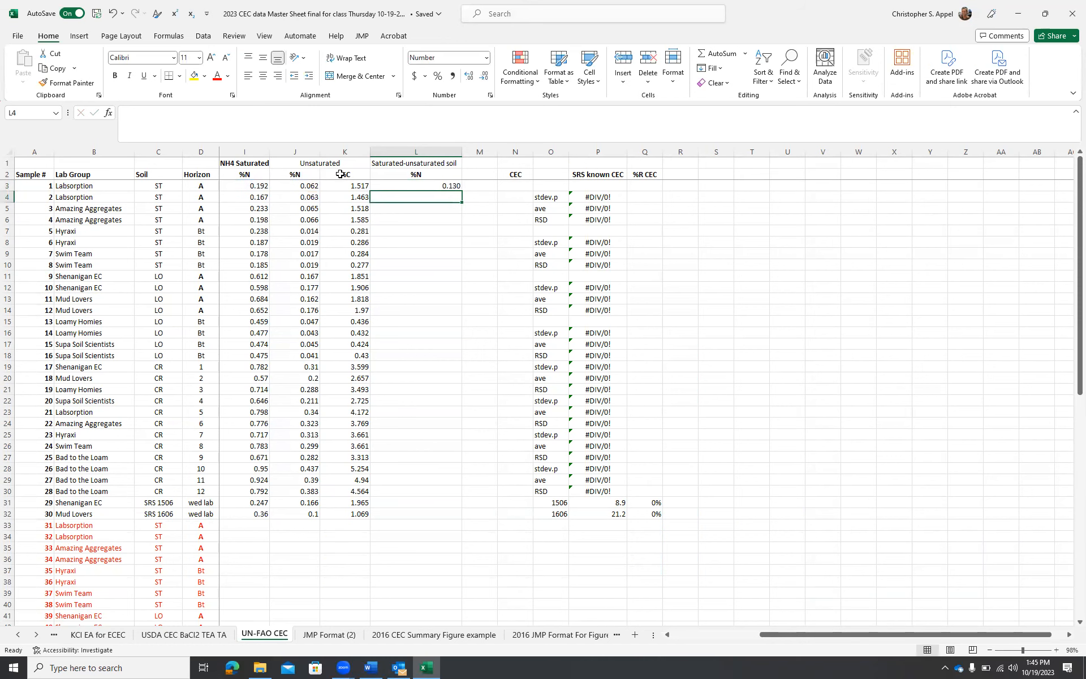
Fill the L3 difference formula down through row 32
{"action": "left_click", "coordinate": [449, 189]}
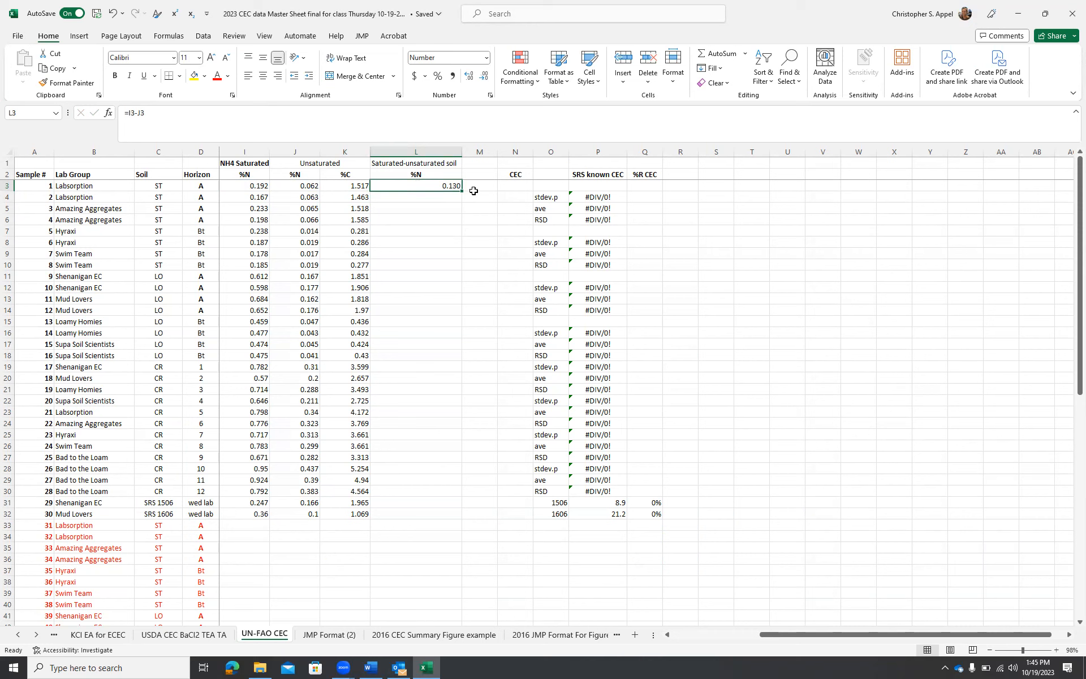
{"action": "left_click_drag", "start_coordinate": [460, 190], "coordinate": [453, 542]}
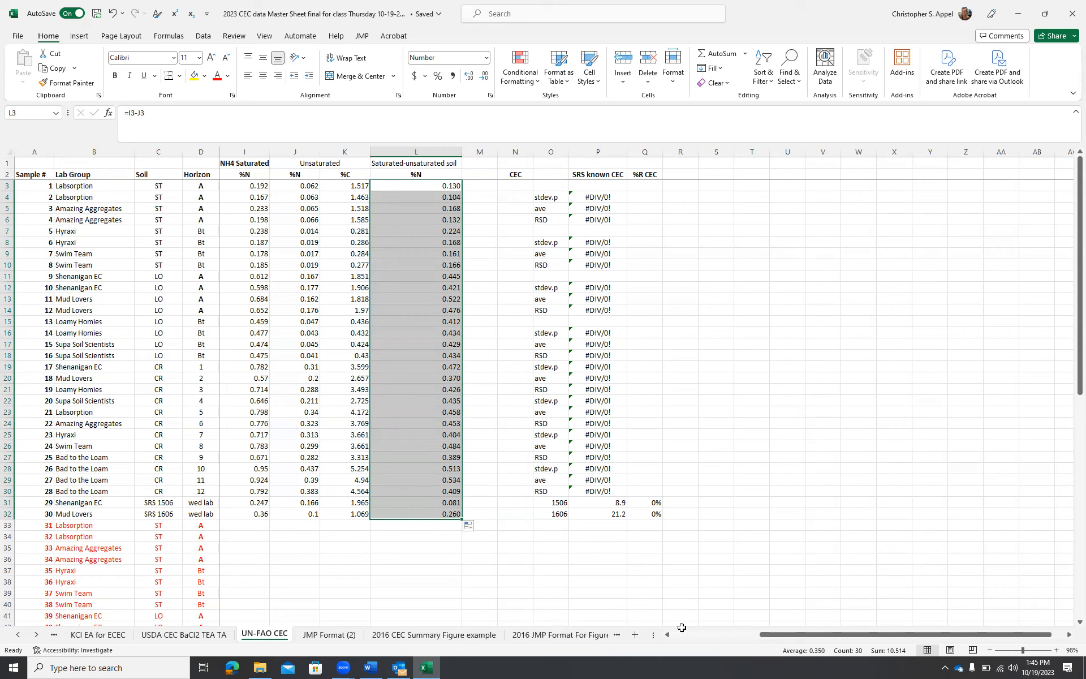
{"action": "left_click", "coordinate": [622, 640]}
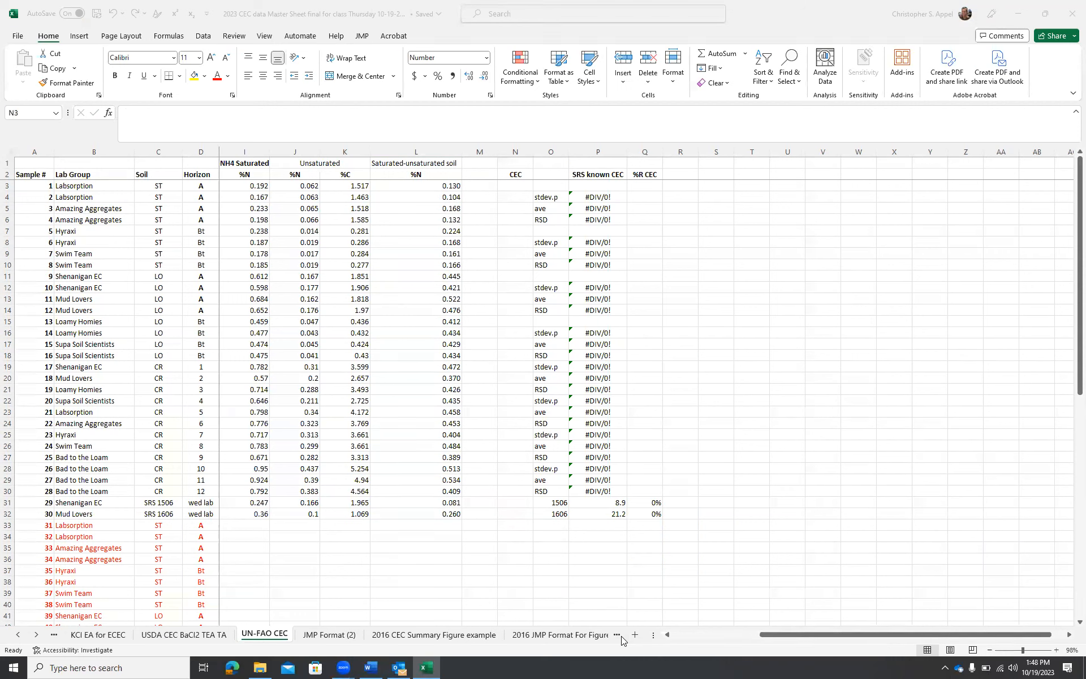
In the UN-FAO CEC sheet, compute CEC in N3 with =L3*1000/14.01 and fill it down through row 32
{"action": "left_click", "coordinate": [509, 186]}
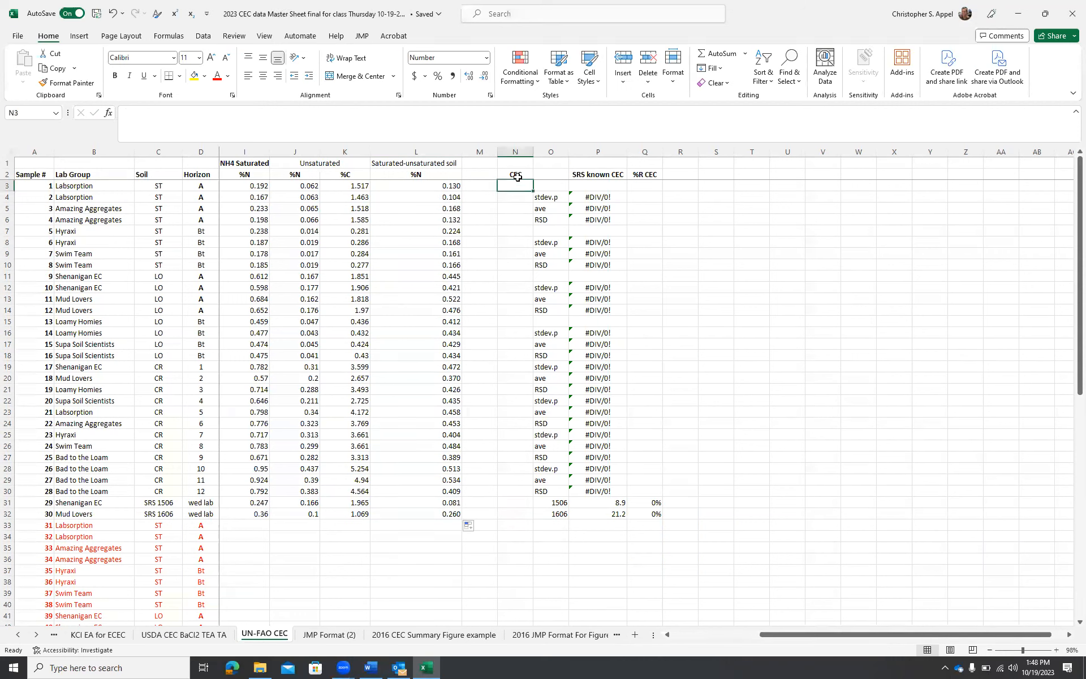
{"action": "type", "text": "="}
{"action": "left_click", "coordinate": [444, 186]}
{"action": "type", "text": "*1000/14.01"}
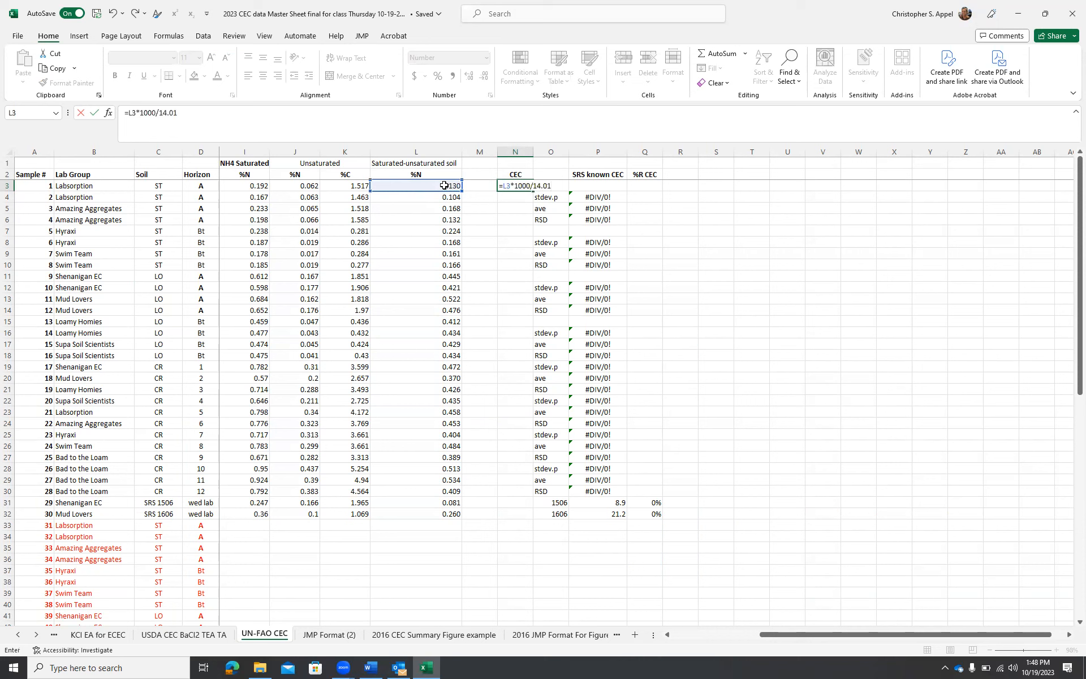
{"action": "key", "text": "Return"}
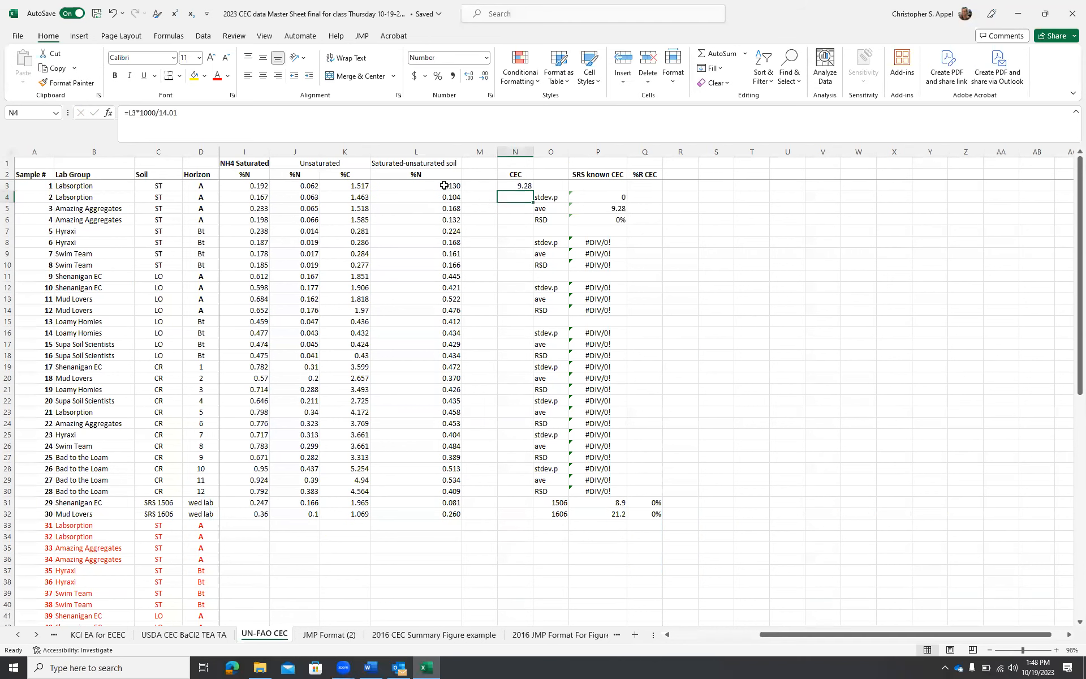
{"action": "left_click", "coordinate": [506, 187]}
{"action": "double_click", "coordinate": [535, 191]}
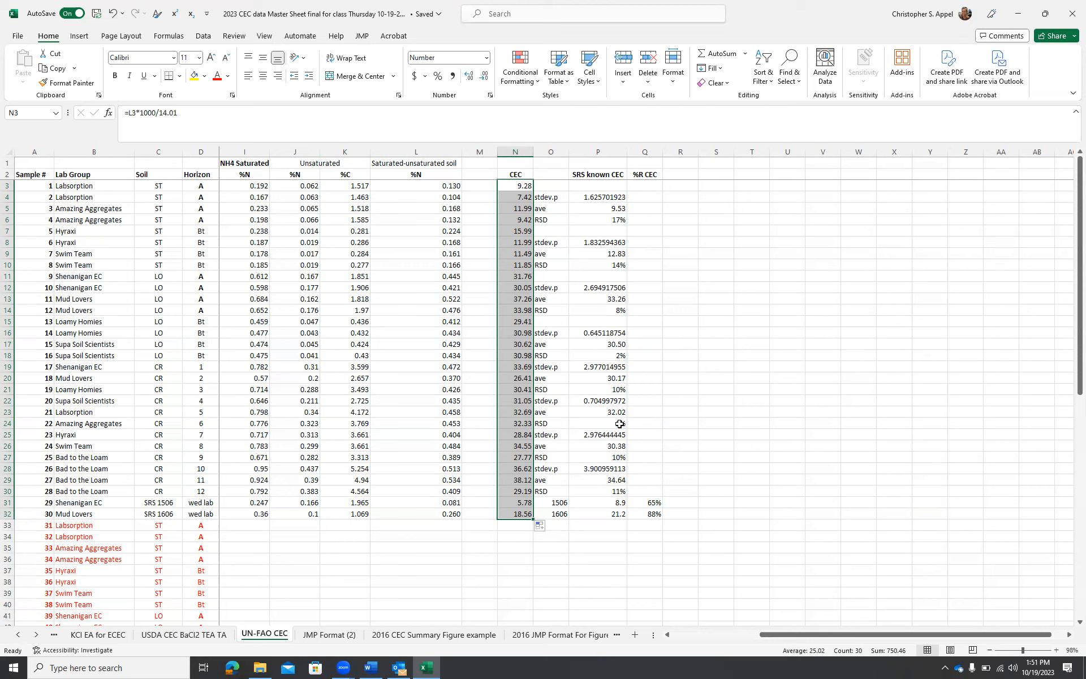
Switch to the Word QC table and fill the NH4 row with 2-17 for %RSD and na for MDL
{"action": "left_click", "coordinate": [370, 667]}
{"action": "type", "text": "2-17"}
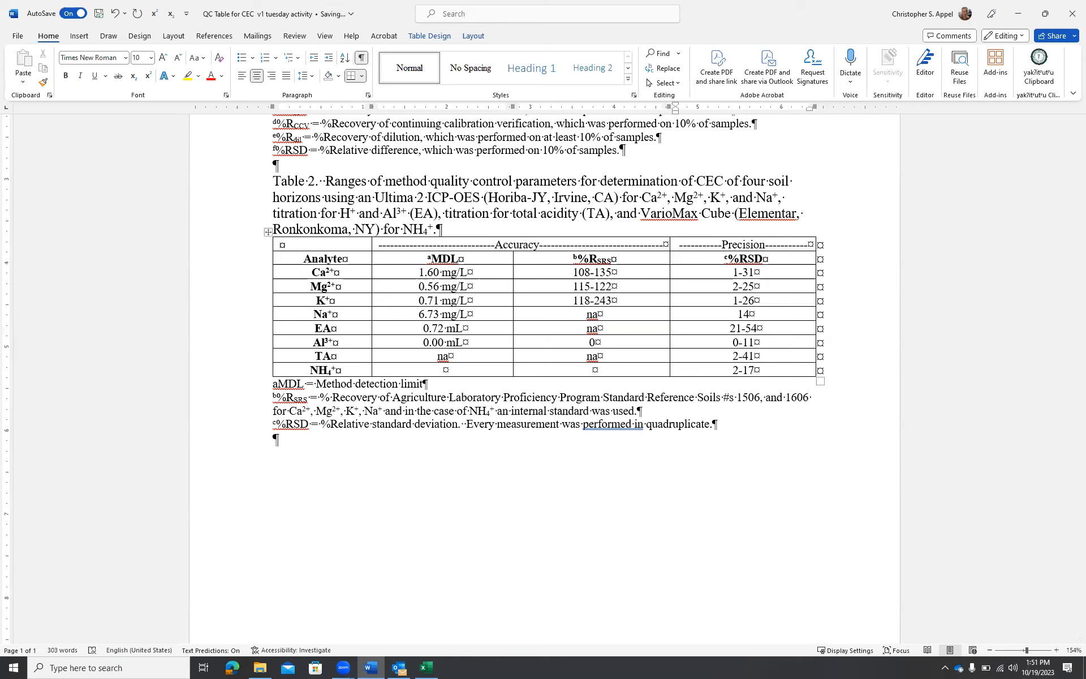
{"action": "left_click", "coordinate": [483, 370]}
{"action": "type", "text": "na"}
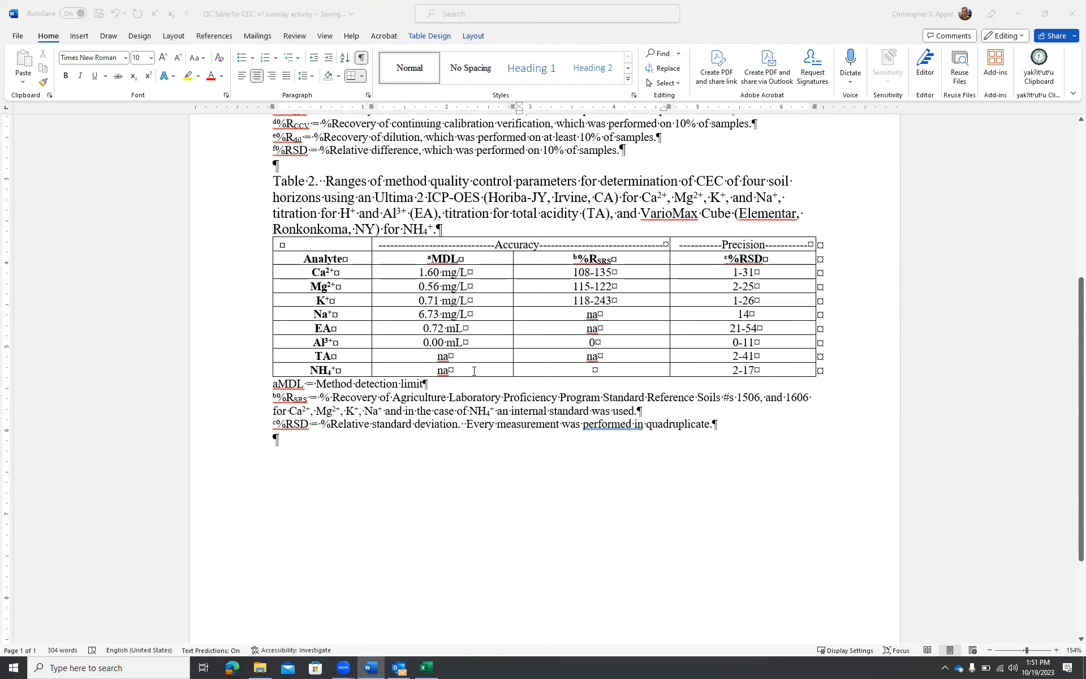
Check the SRS %R CEC values in Excel, then enter 65-88 as the NH4 %RSRS range in the Word table
{"action": "key", "text": "alt+Tab"}
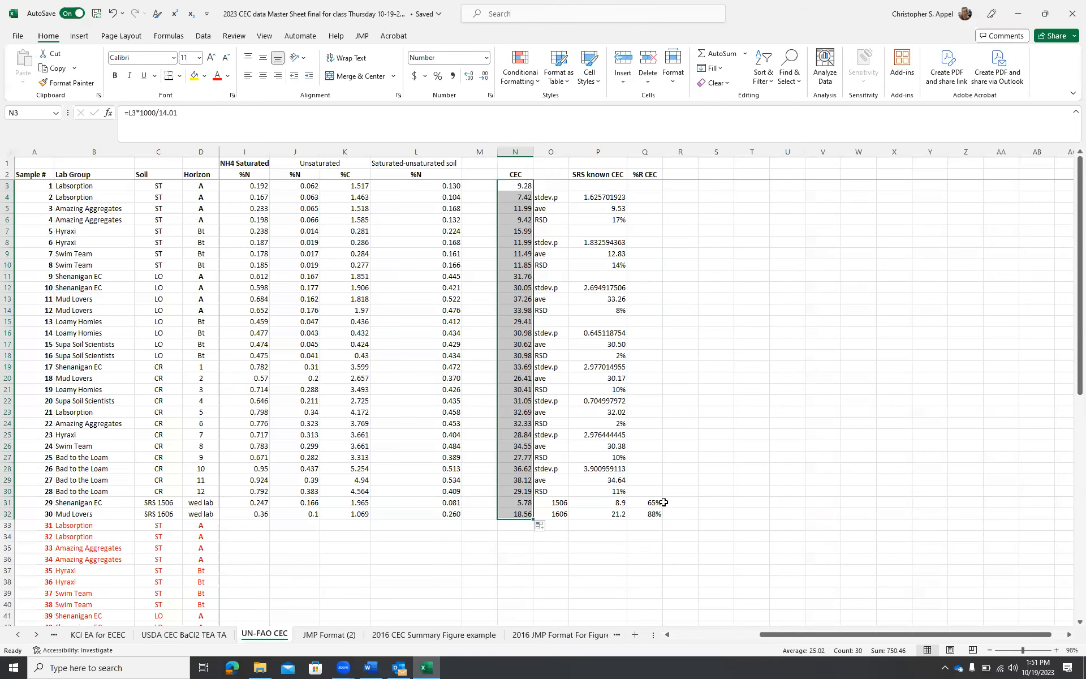
{"action": "left_click_drag", "start_coordinate": [653, 503], "coordinate": [654, 513]}
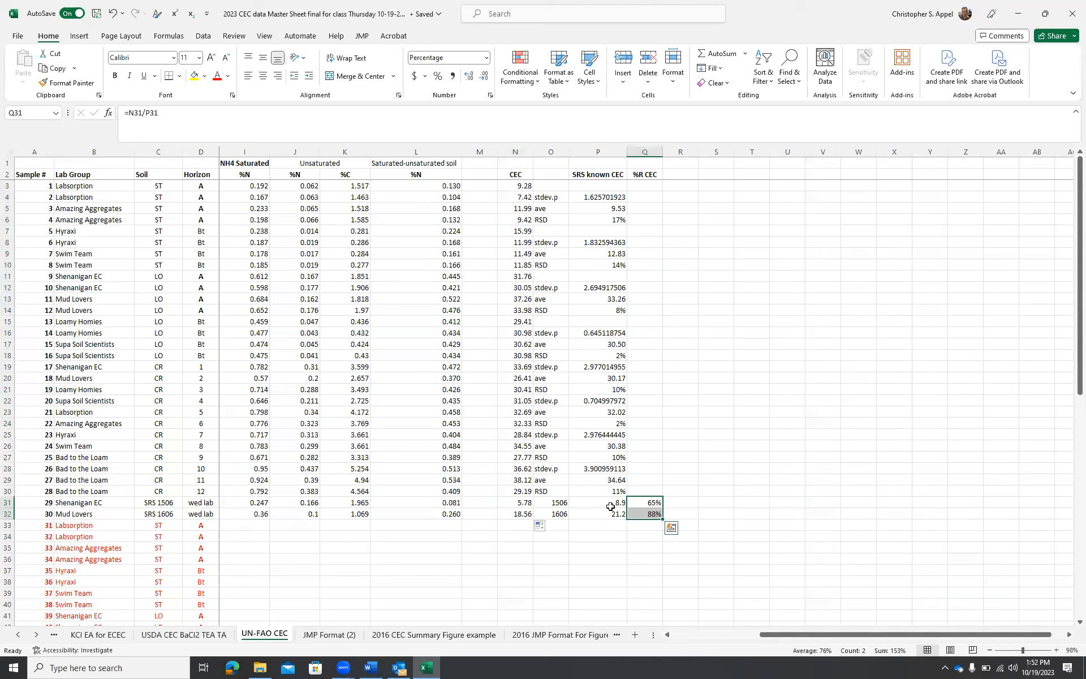
{"action": "left_click_drag", "start_coordinate": [607, 505], "coordinate": [611, 514]}
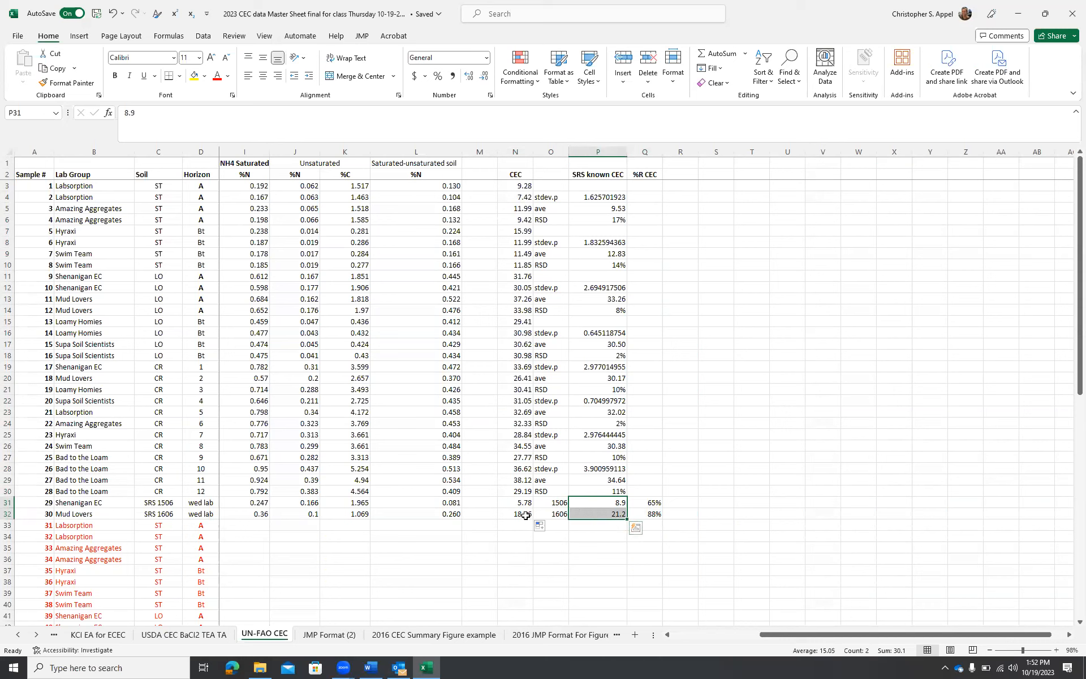
{"action": "left_click", "coordinate": [649, 503]}
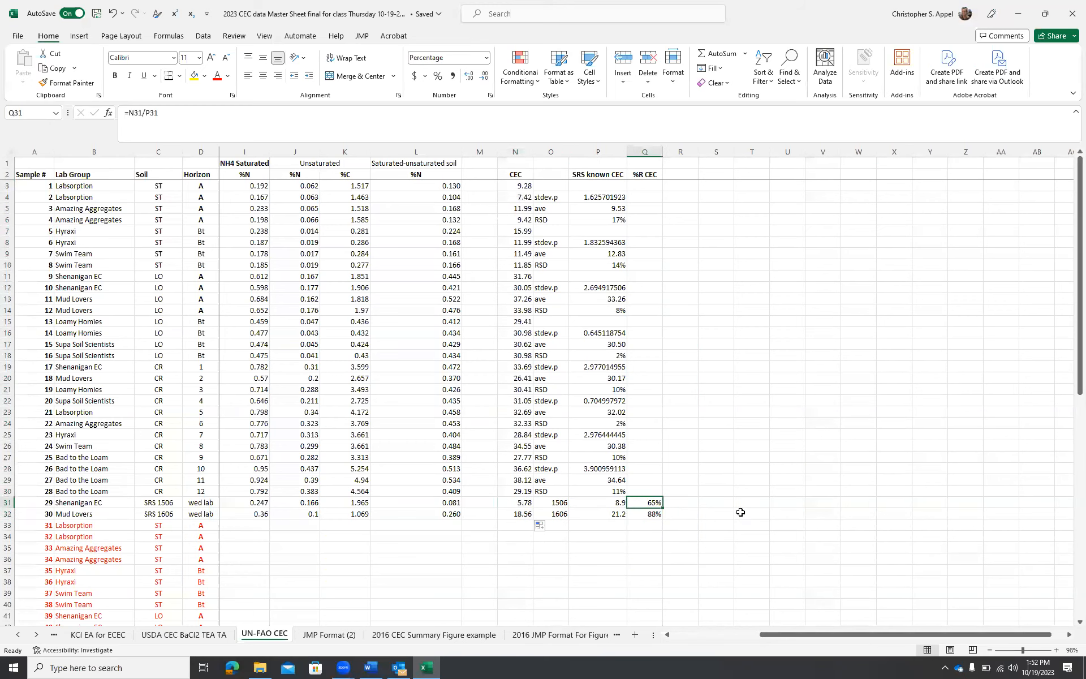
{"action": "key", "text": "alt+Tab"}
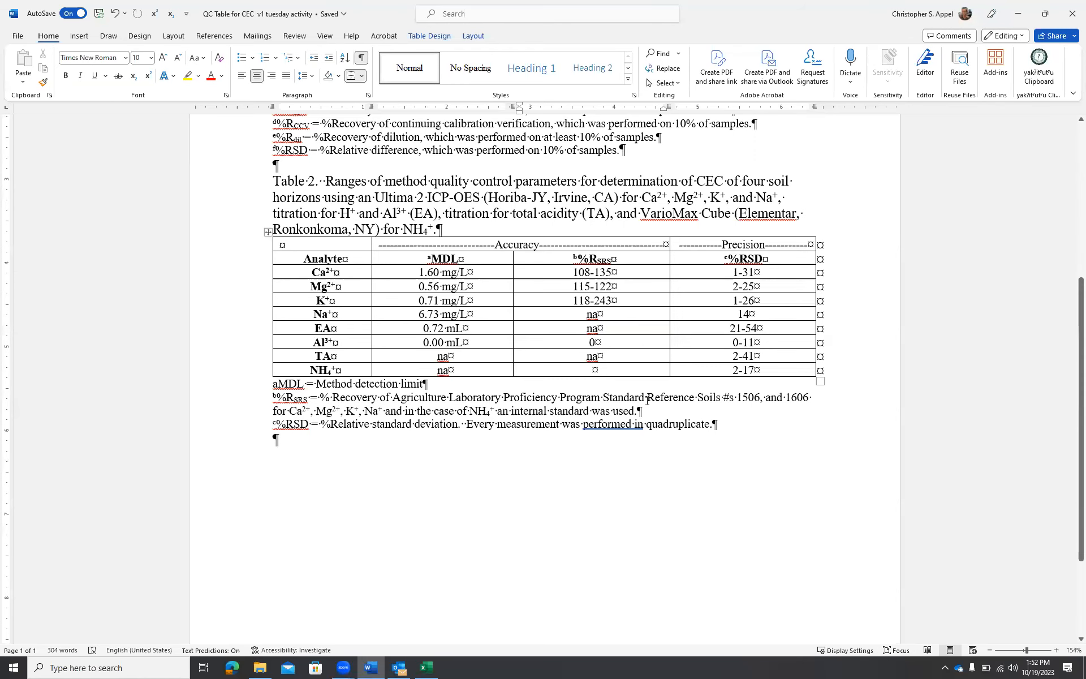
{"action": "left_click", "coordinate": [599, 369]}
{"action": "type", "text": "65-88"}
Select Table 1 and apply a top border to its first row
{"action": "left_click", "coordinate": [760, 428]}
{"action": "scroll", "coordinate": [688, 371], "scroll_direction": "down", "scroll_amount": 3}
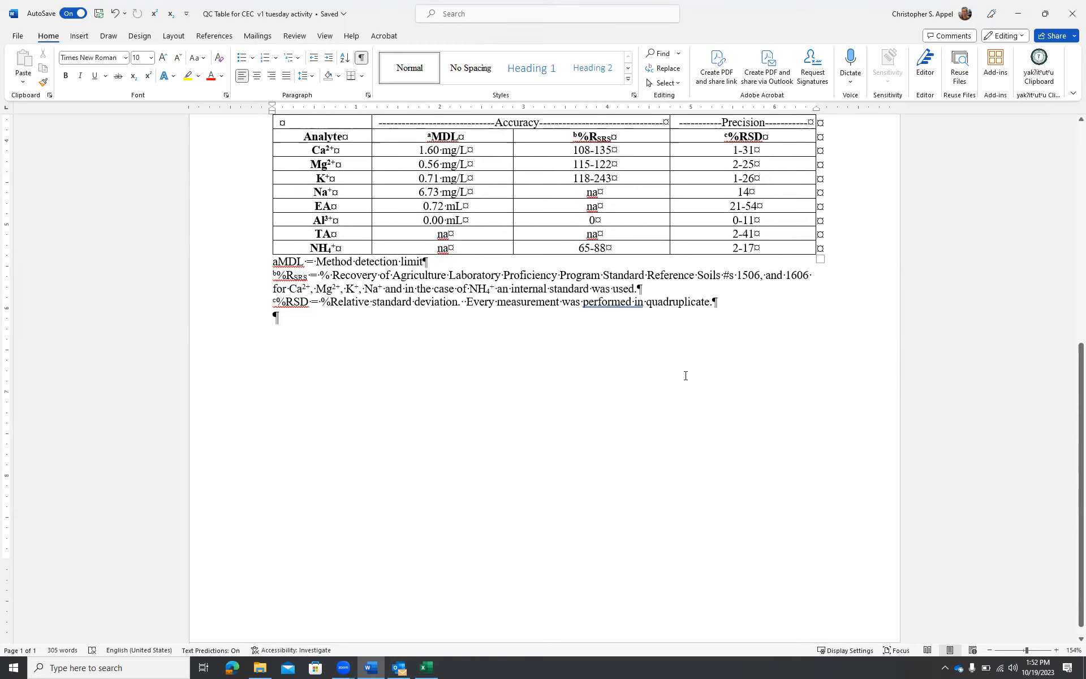
{"action": "scroll", "coordinate": [684, 375], "scroll_direction": "up", "scroll_amount": 1}
{"action": "scroll", "coordinate": [683, 375], "scroll_direction": "up", "scroll_amount": 9}
{"action": "left_click", "coordinate": [266, 232]}
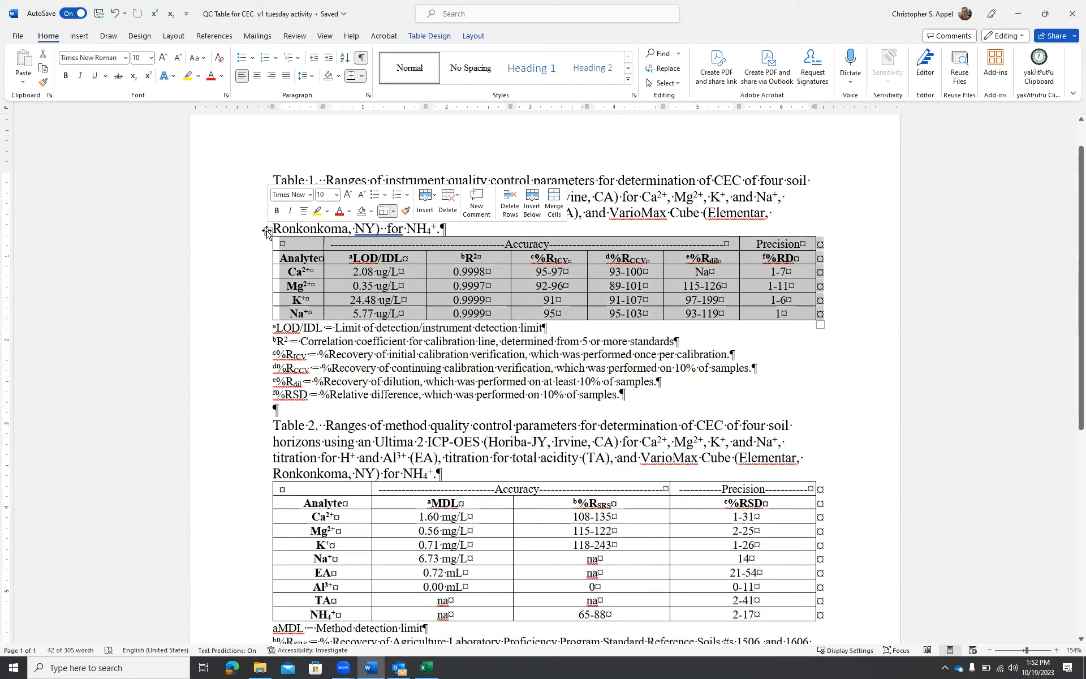
{"action": "key", "text": "ctrl+z"}
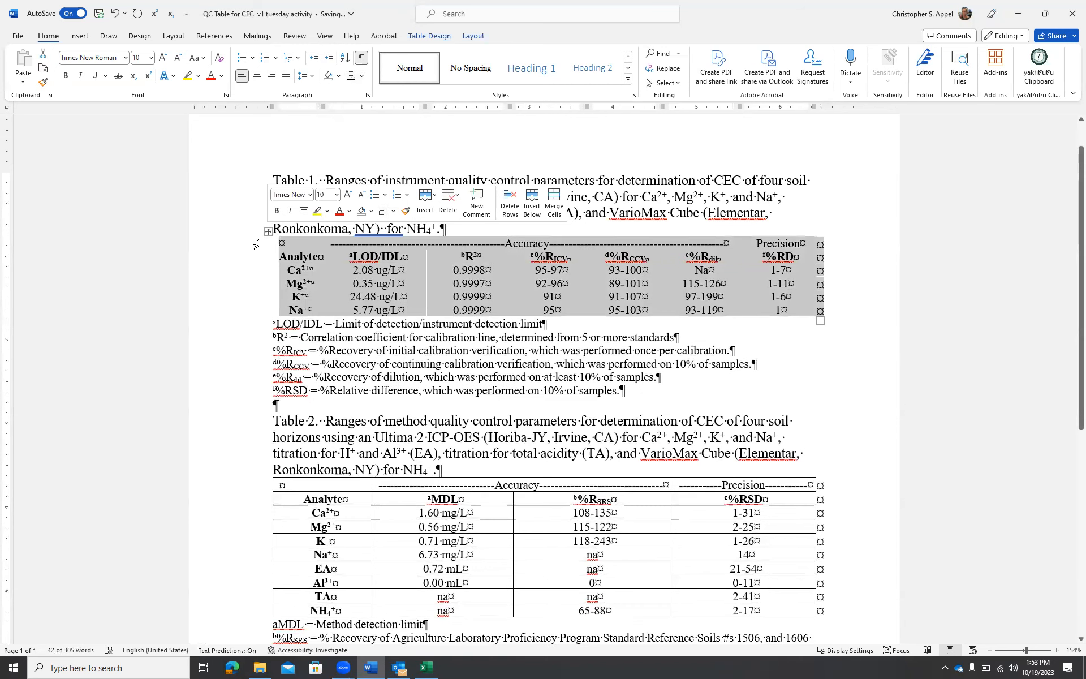
{"action": "left_click", "coordinate": [256, 245]}
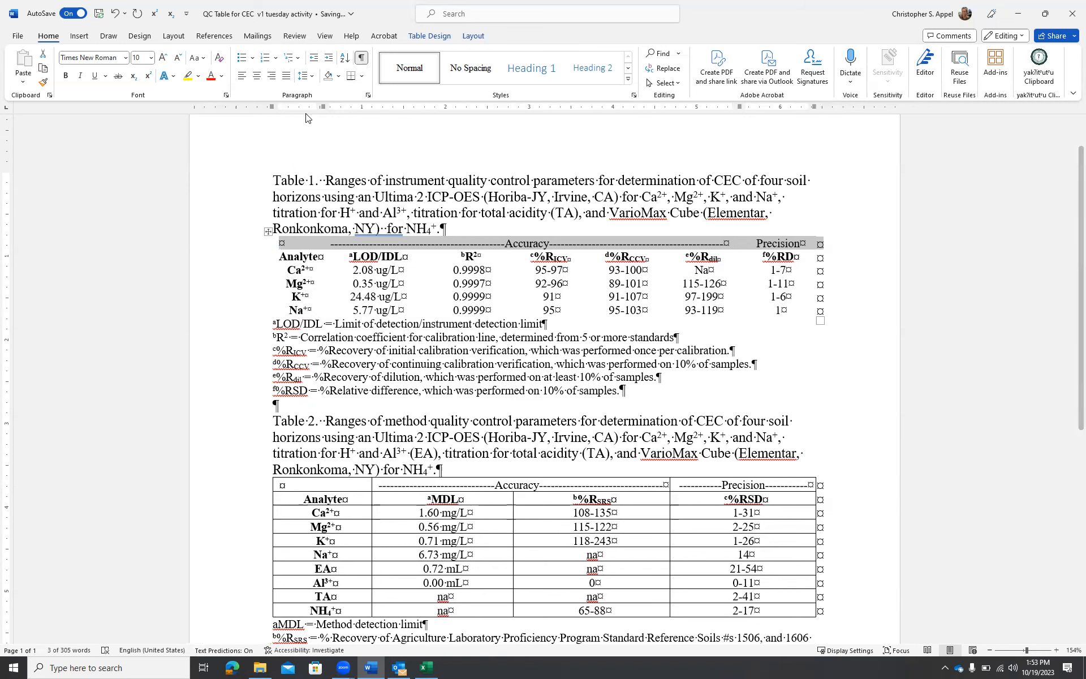
{"action": "left_click", "coordinate": [362, 79]}
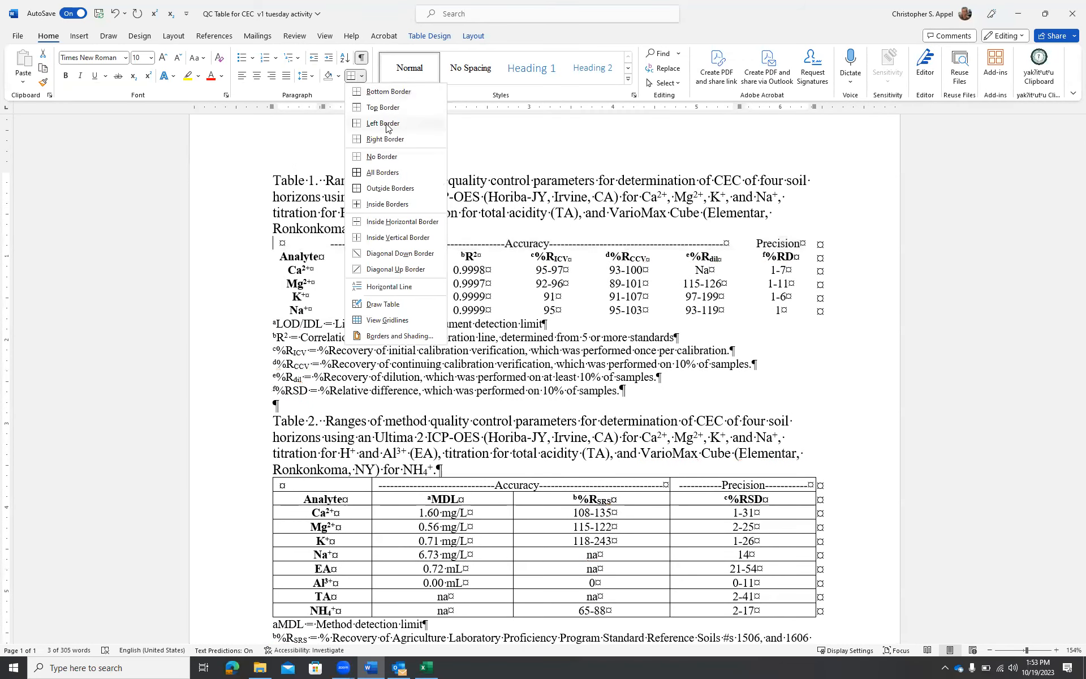
{"action": "left_click", "coordinate": [383, 107]}
Apply a bottom border to Table 1's last row
{"action": "left_click", "coordinate": [254, 310]}
{"action": "left_click", "coordinate": [362, 76]}
{"action": "left_click", "coordinate": [389, 92]}
Add a border line under Table 1's column-header row
{"action": "left_click", "coordinate": [254, 257]}
{"action": "left_click", "coordinate": [350, 76]}
{"action": "left_click", "coordinate": [348, 257]}
{"action": "left_click_drag", "start_coordinate": [349, 258], "coordinate": [780, 258]}
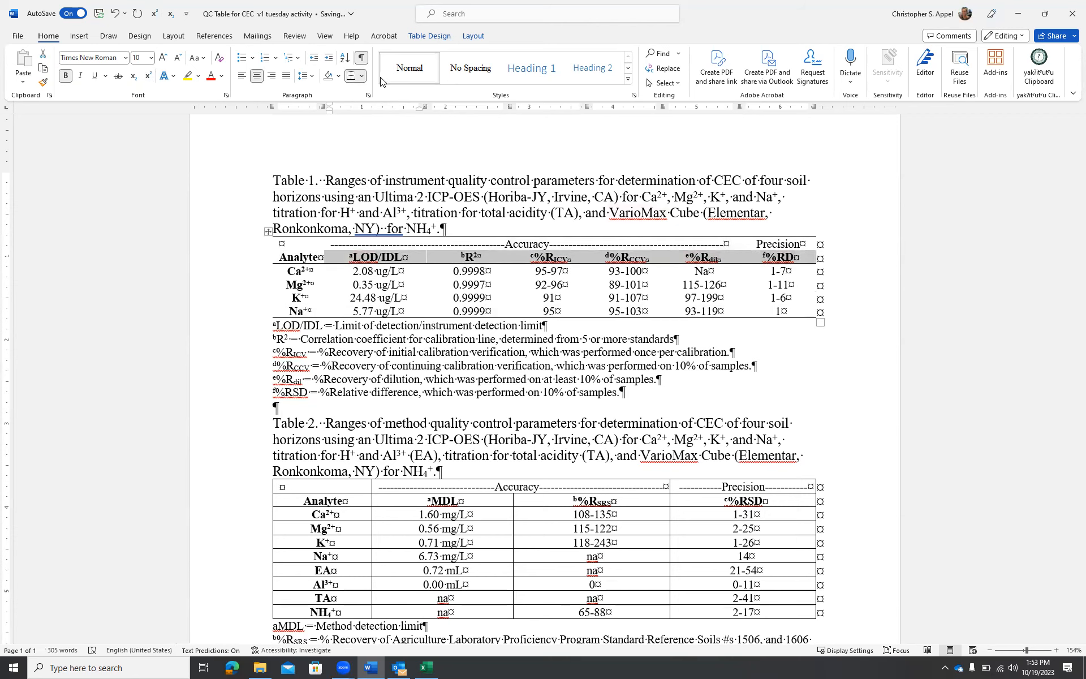
{"action": "left_click", "coordinate": [588, 440]}
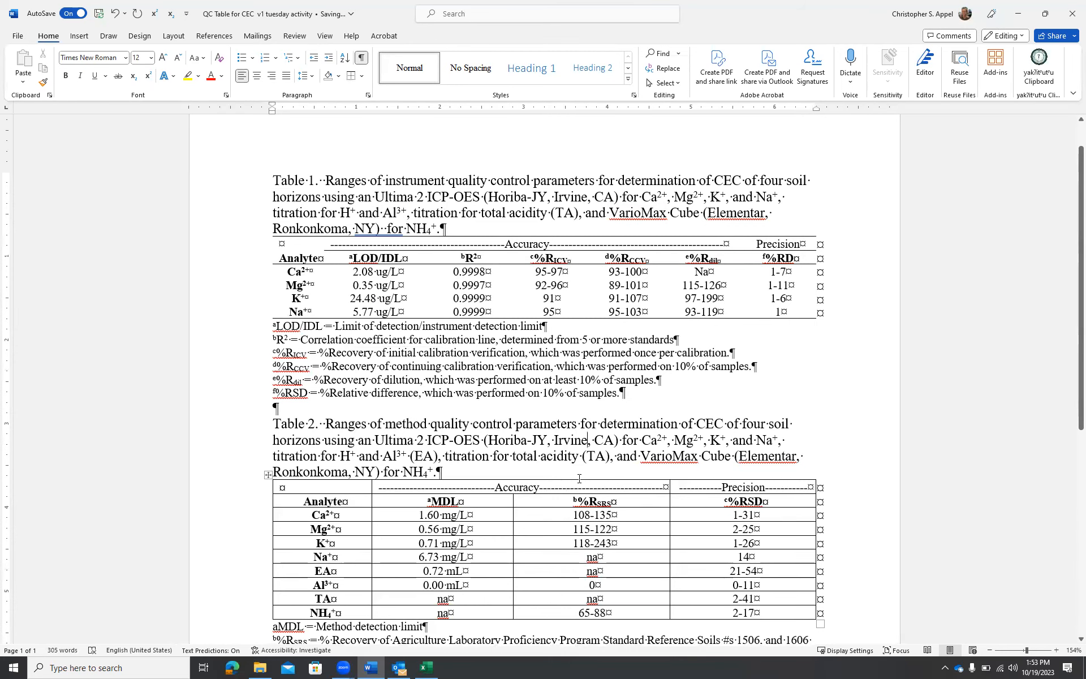
Select Table 2 and remove its inner gridlines
{"action": "scroll", "coordinate": [578, 478], "scroll_direction": "down", "scroll_amount": 2}
{"action": "scroll", "coordinate": [578, 478], "scroll_direction": "down", "scroll_amount": 2}
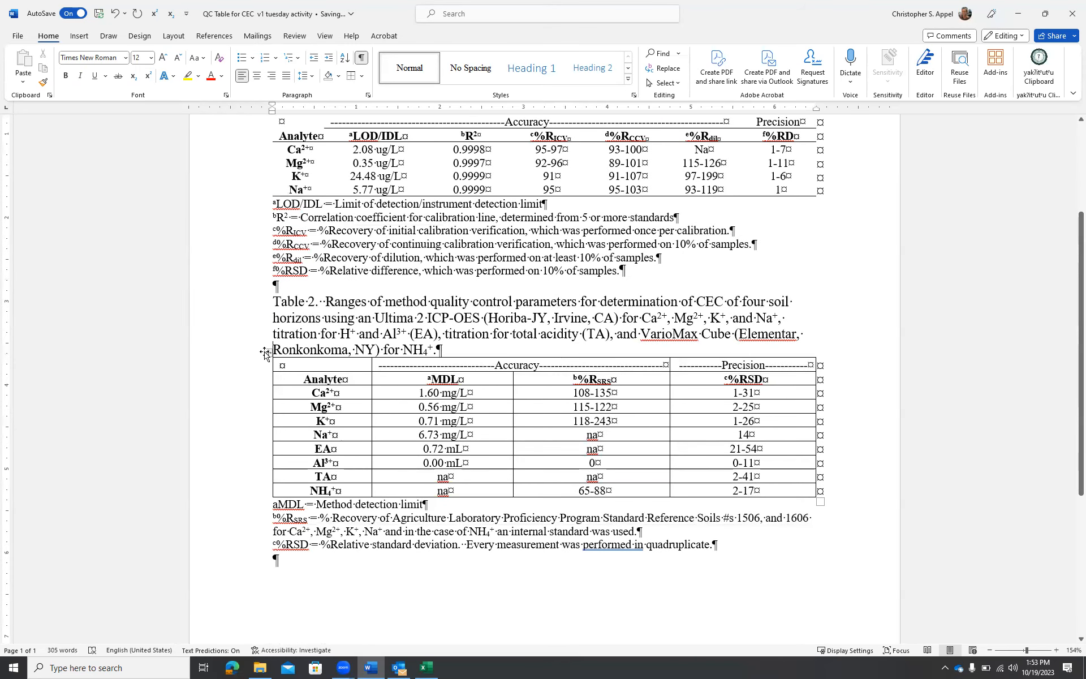
{"action": "left_click", "coordinate": [266, 351]}
{"action": "left_click", "coordinate": [391, 332]}
{"action": "left_click", "coordinate": [417, 412]}
{"action": "left_click", "coordinate": [390, 332]}
{"action": "left_click", "coordinate": [416, 348]}
Apply a top border to Table 2's first row
{"action": "left_click", "coordinate": [267, 363]}
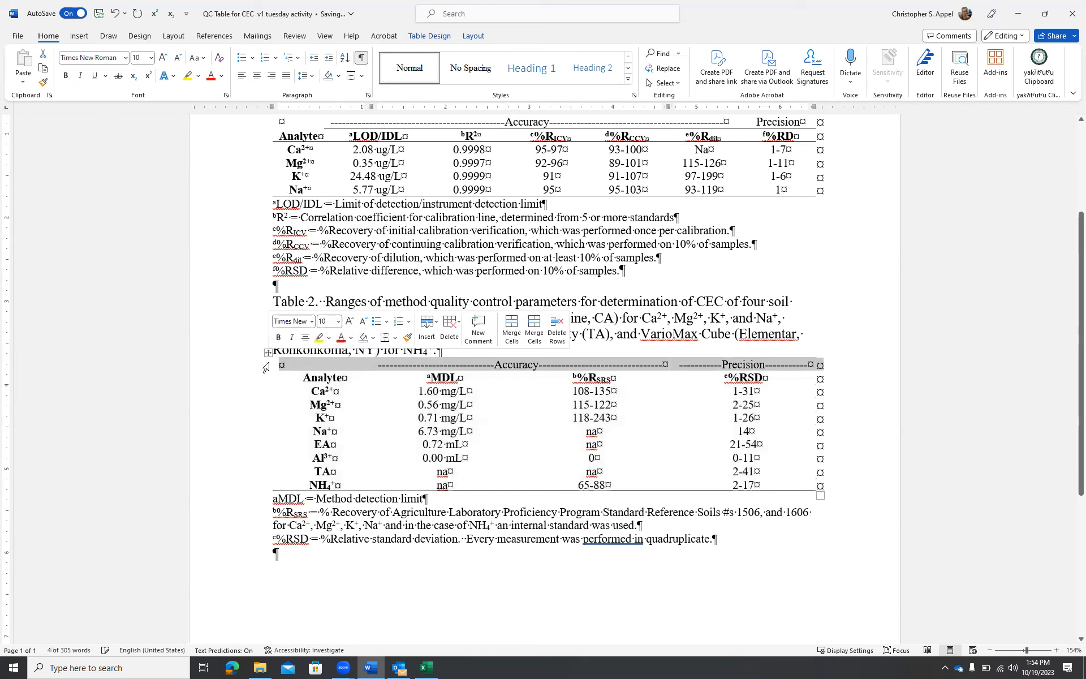
{"action": "left_click", "coordinate": [394, 338]}
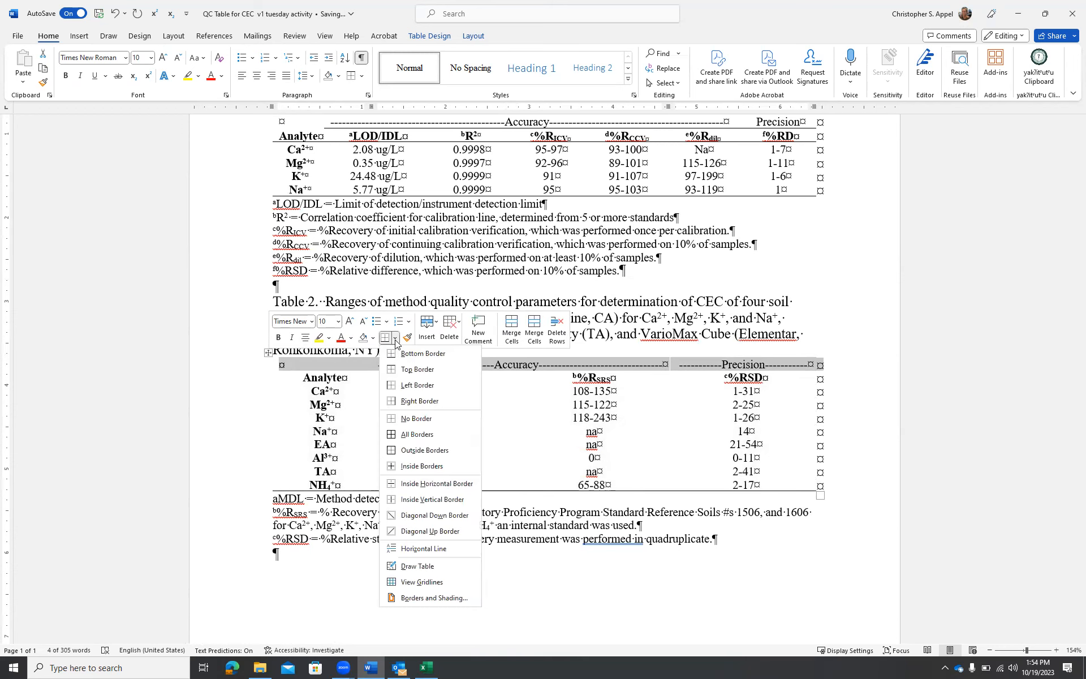
{"action": "left_click", "coordinate": [413, 369]}
Add a border line under Table 2's column-header row
{"action": "left_click", "coordinate": [262, 380]}
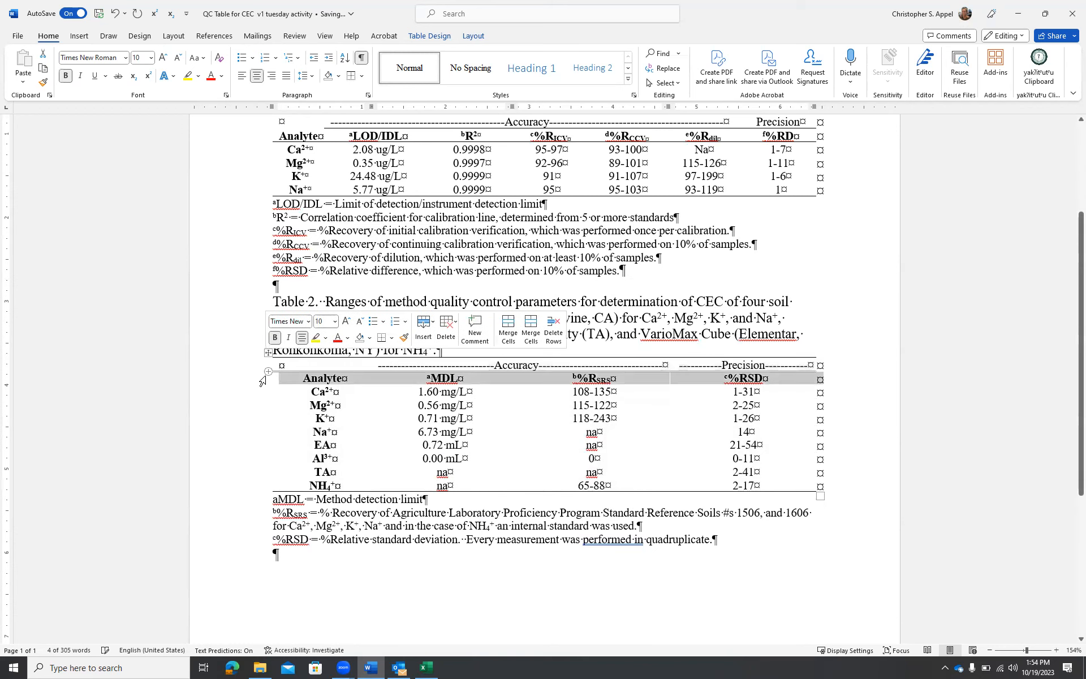
{"action": "left_click", "coordinate": [381, 338]}
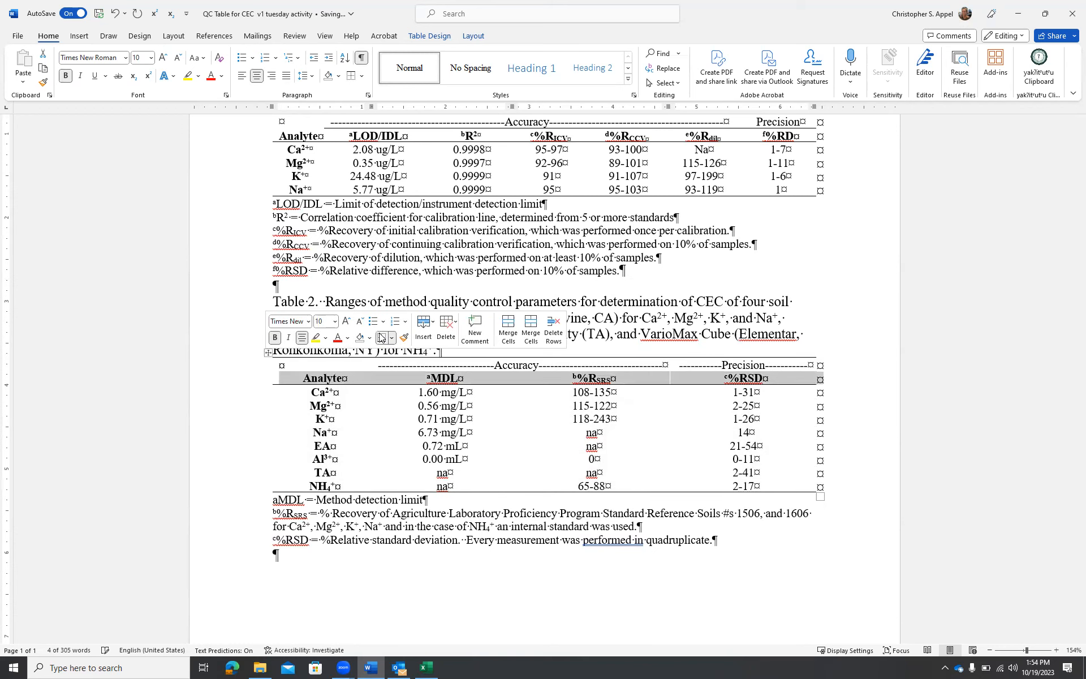
{"action": "left_click", "coordinate": [369, 382]}
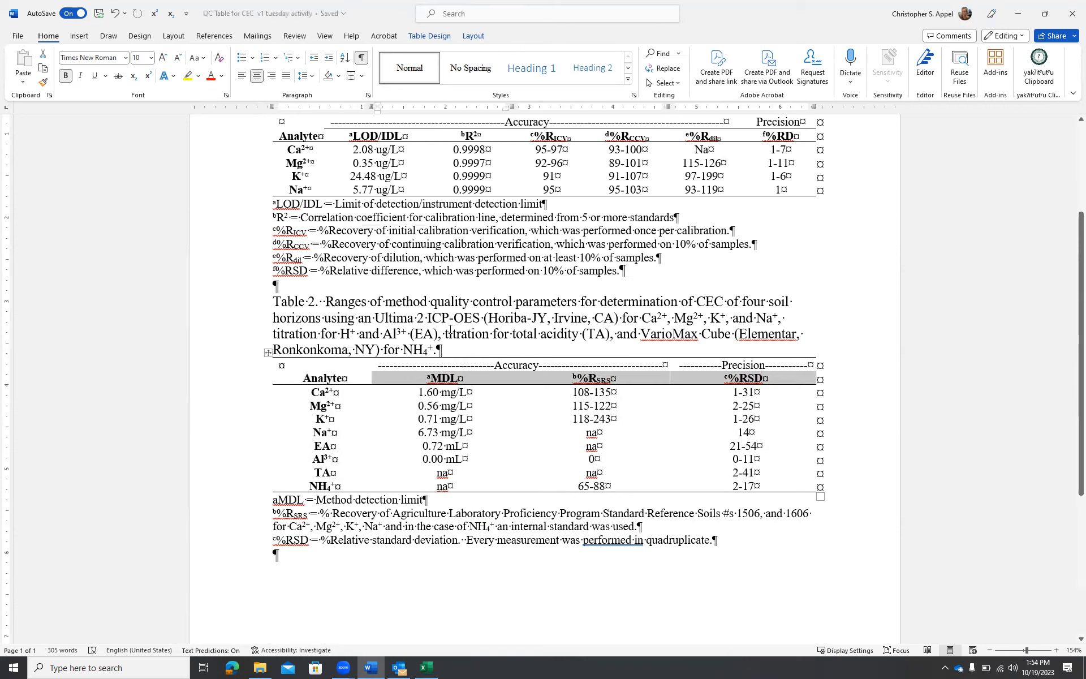
{"action": "left_click", "coordinate": [351, 79]}
{"action": "left_click", "coordinate": [467, 406]}
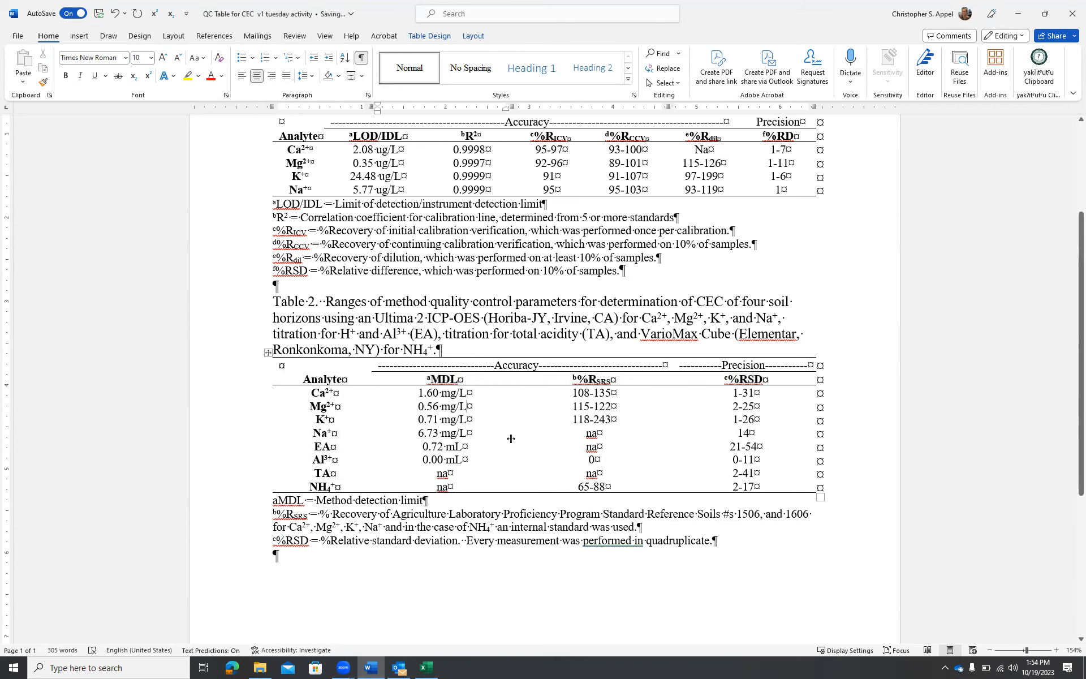
Back in Excel, review the JMP Format (2) sheet's CEC data listed by soil, horizon and method
{"action": "left_click", "coordinate": [426, 668]}
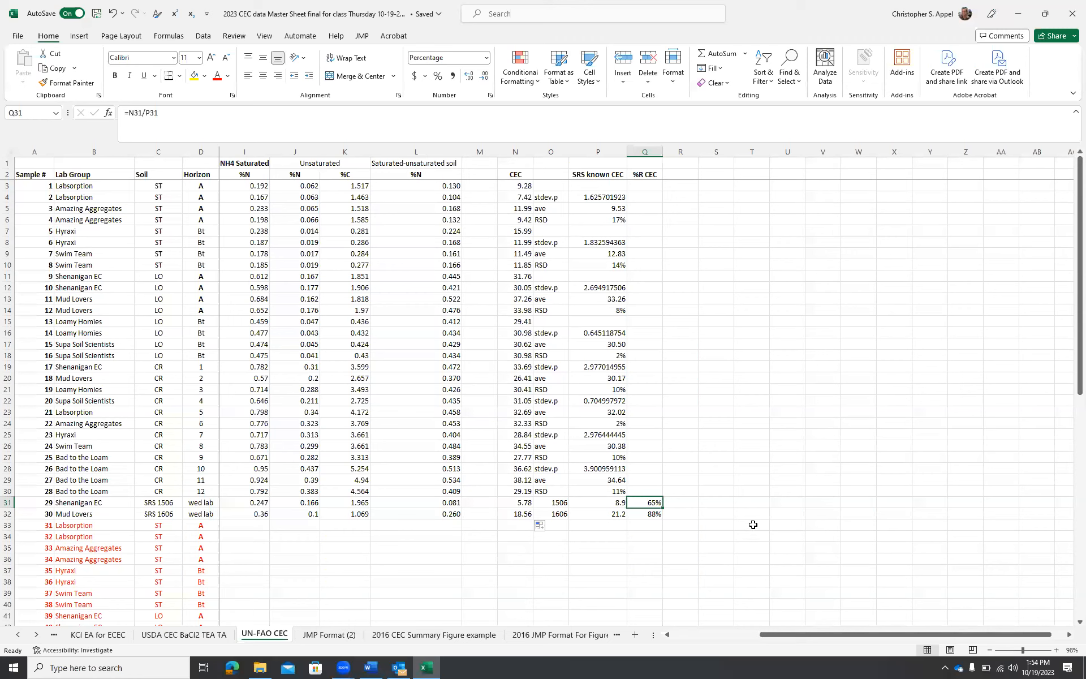
{"action": "scroll", "coordinate": [746, 493], "scroll_direction": "down", "scroll_amount": 1}
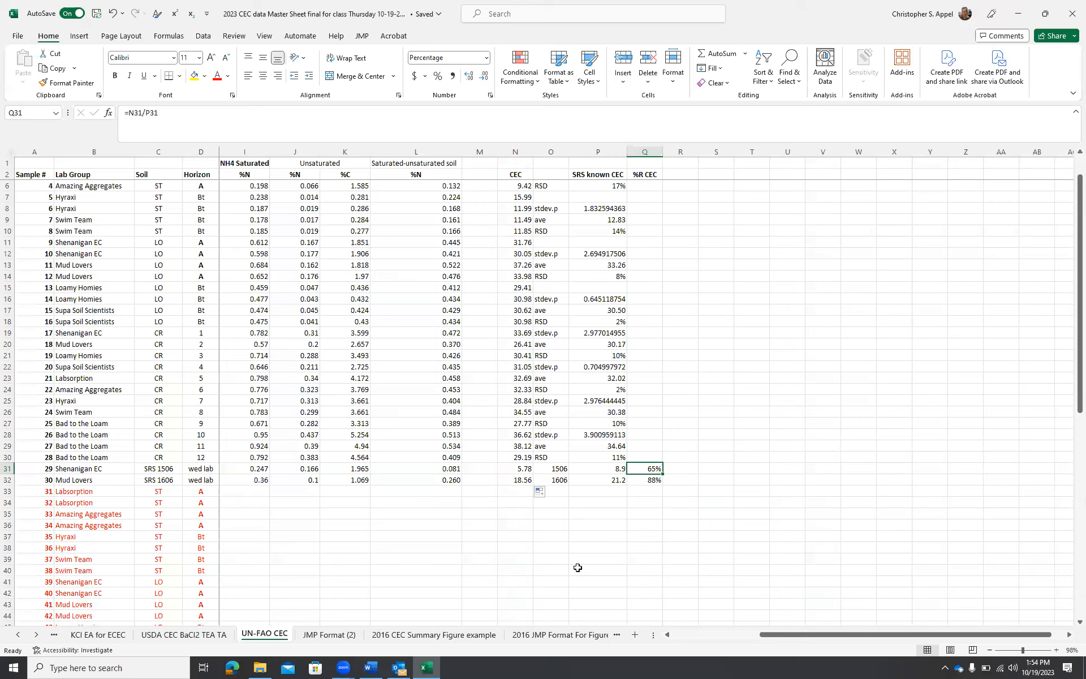
{"action": "left_click", "coordinate": [338, 635]}
{"action": "scroll", "coordinate": [447, 540], "scroll_direction": "up", "scroll_amount": 1}
{"action": "scroll", "coordinate": [447, 540], "scroll_direction": "up", "scroll_amount": 1}
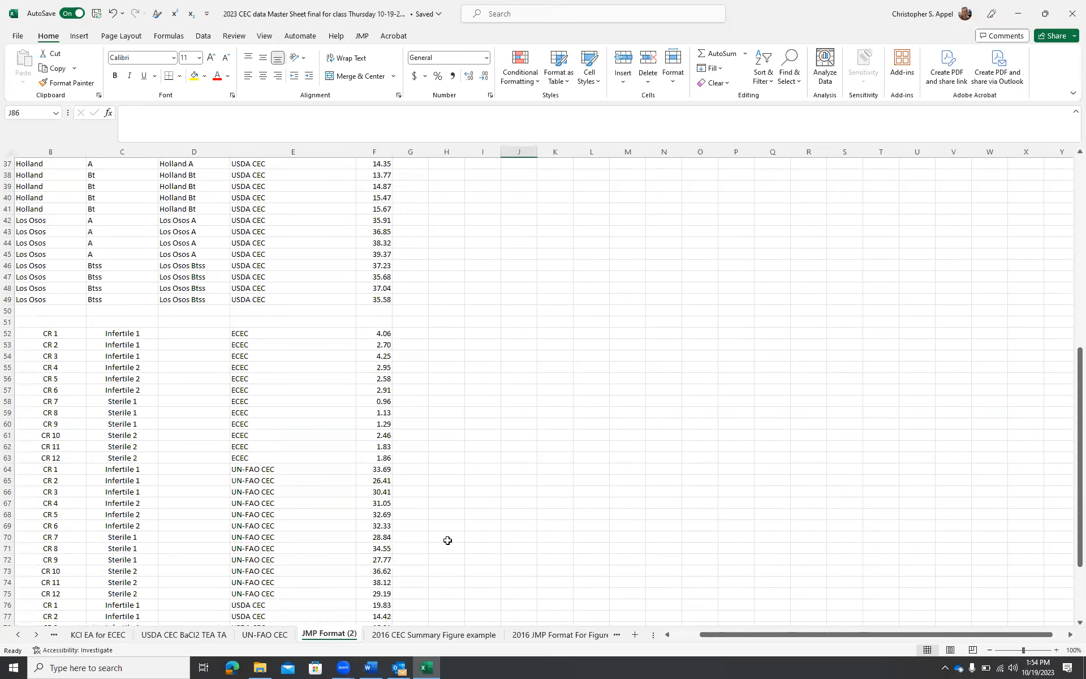
{"action": "scroll", "coordinate": [448, 540], "scroll_direction": "up", "scroll_amount": 12}
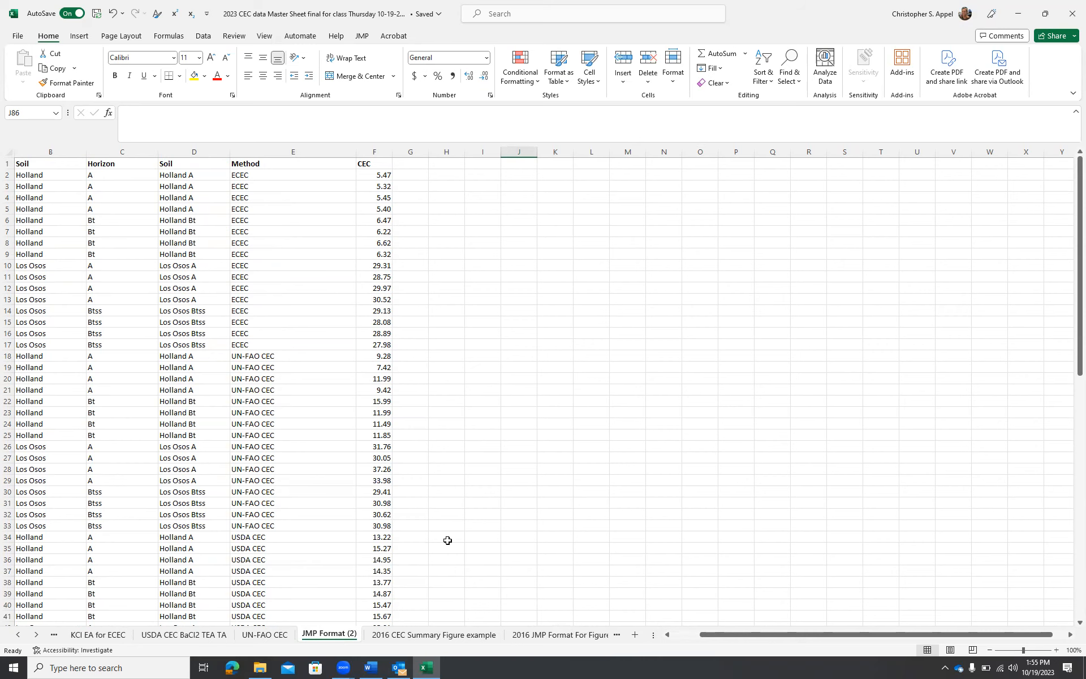
{"action": "scroll", "coordinate": [492, 489], "scroll_direction": "down", "scroll_amount": 4}
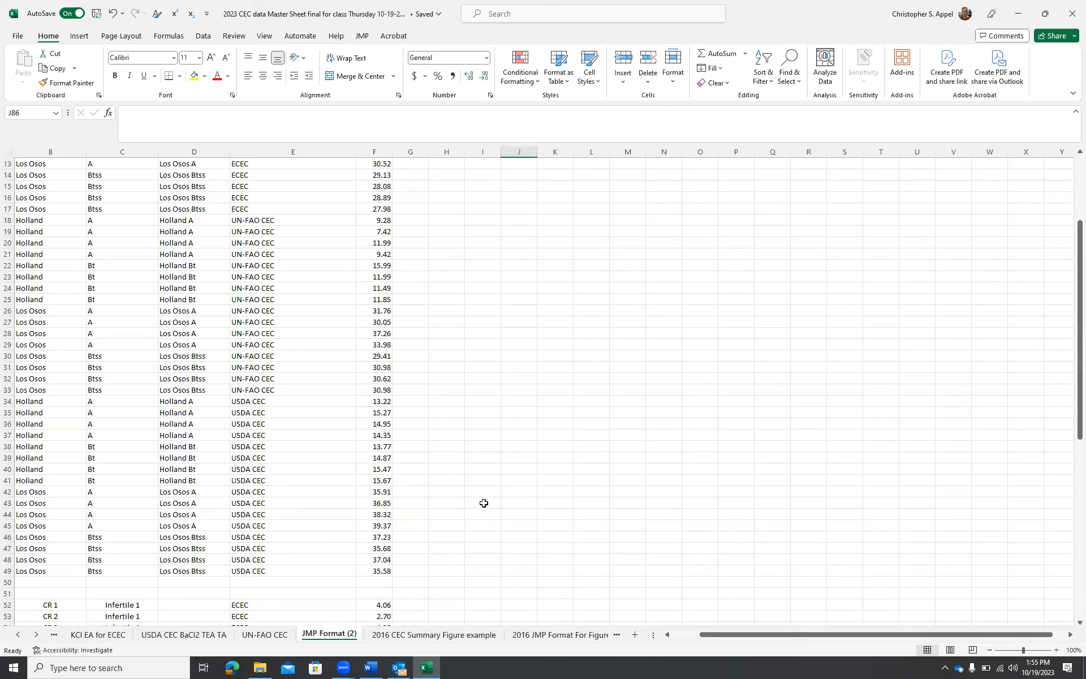
{"action": "scroll", "coordinate": [484, 503], "scroll_direction": "down", "scroll_amount": 7}
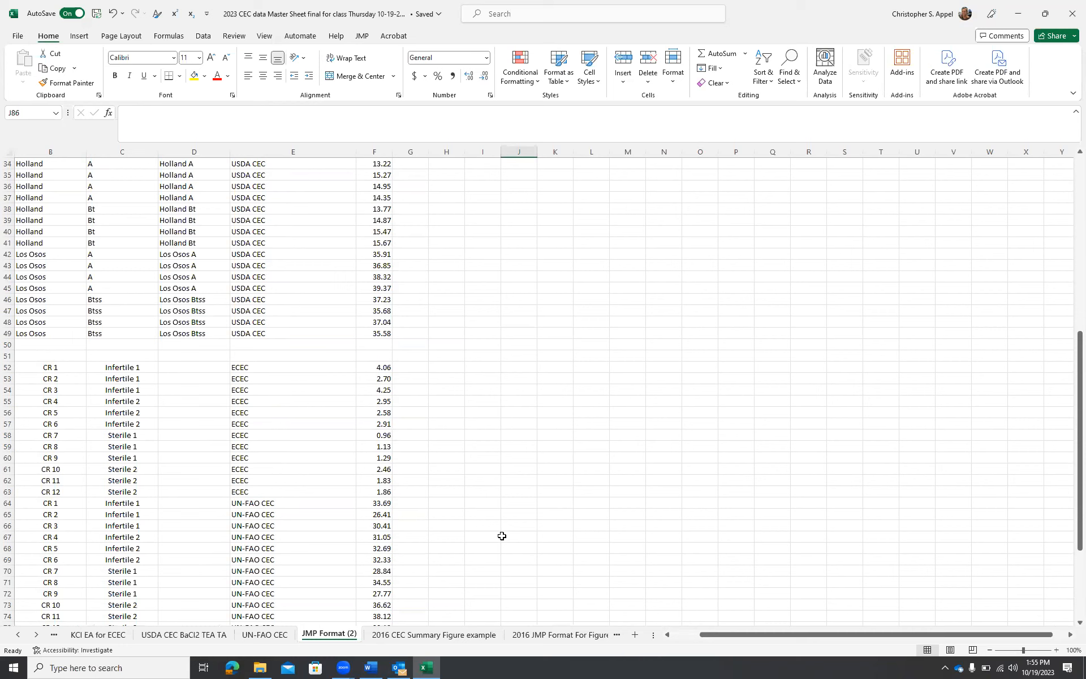
{"action": "scroll", "coordinate": [294, 266], "scroll_direction": "up", "scroll_amount": 11}
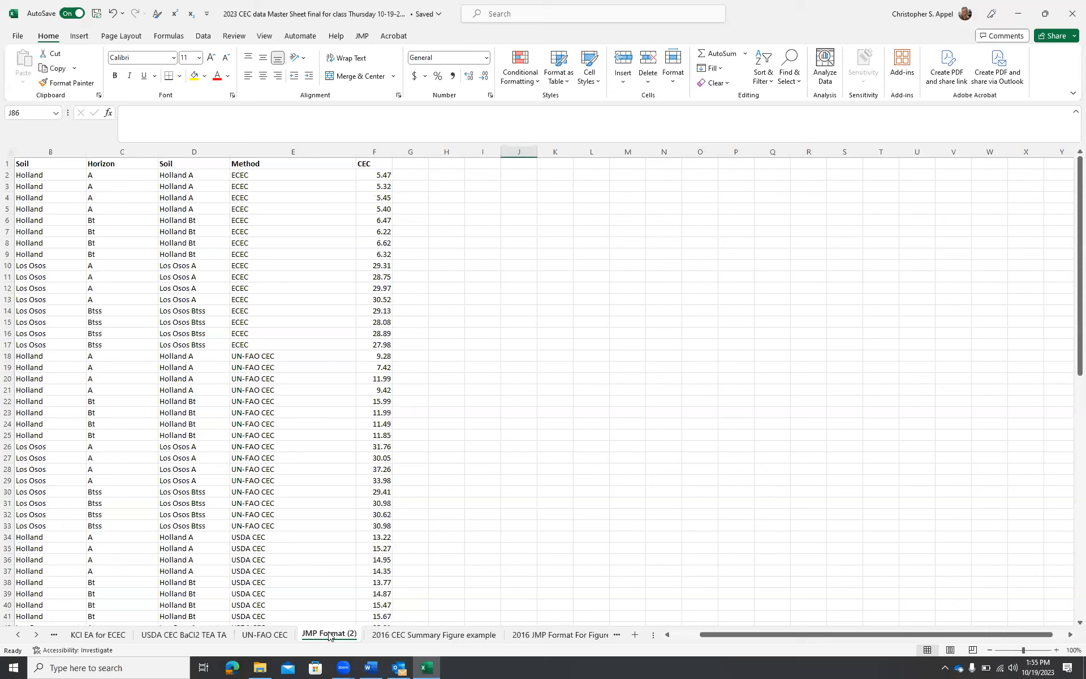
Duplicate the JMP Format (2) sheet, placing the copy before 2016 CEC Summary Figure example
{"action": "right_click", "coordinate": [329, 636]}
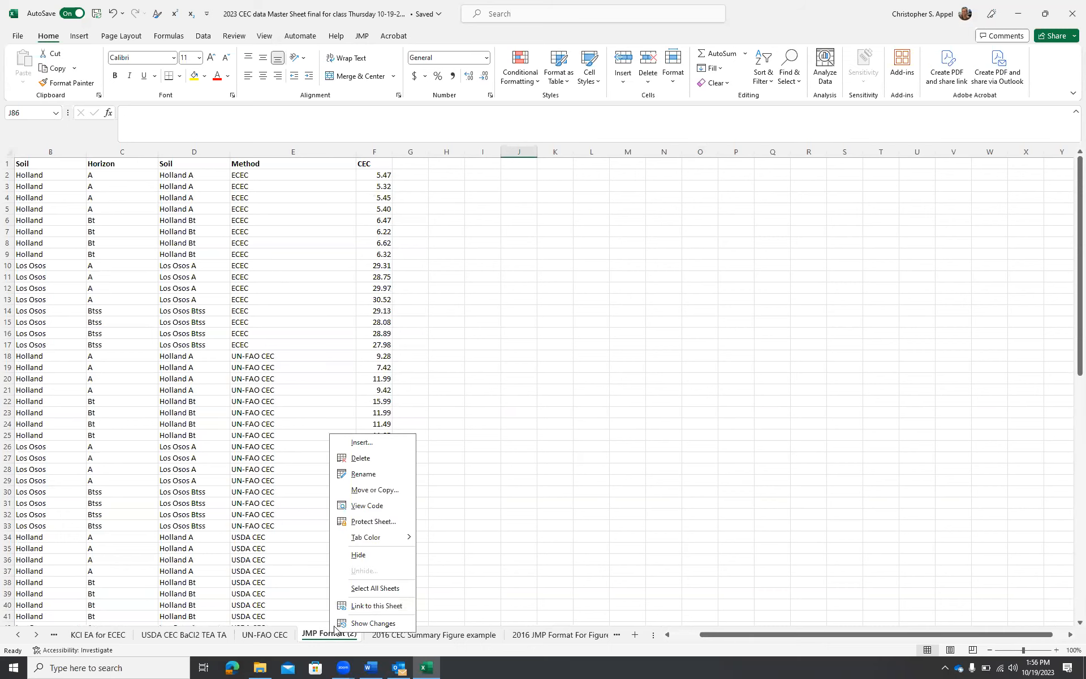
{"action": "left_click", "coordinate": [376, 490]}
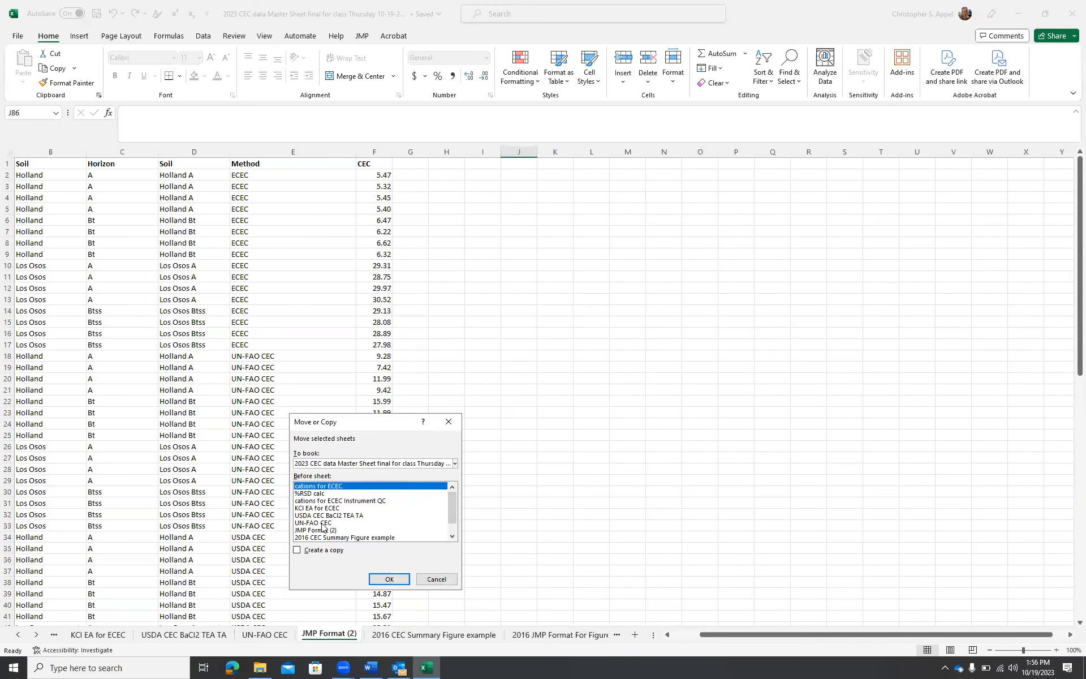
{"action": "left_click", "coordinate": [296, 551]}
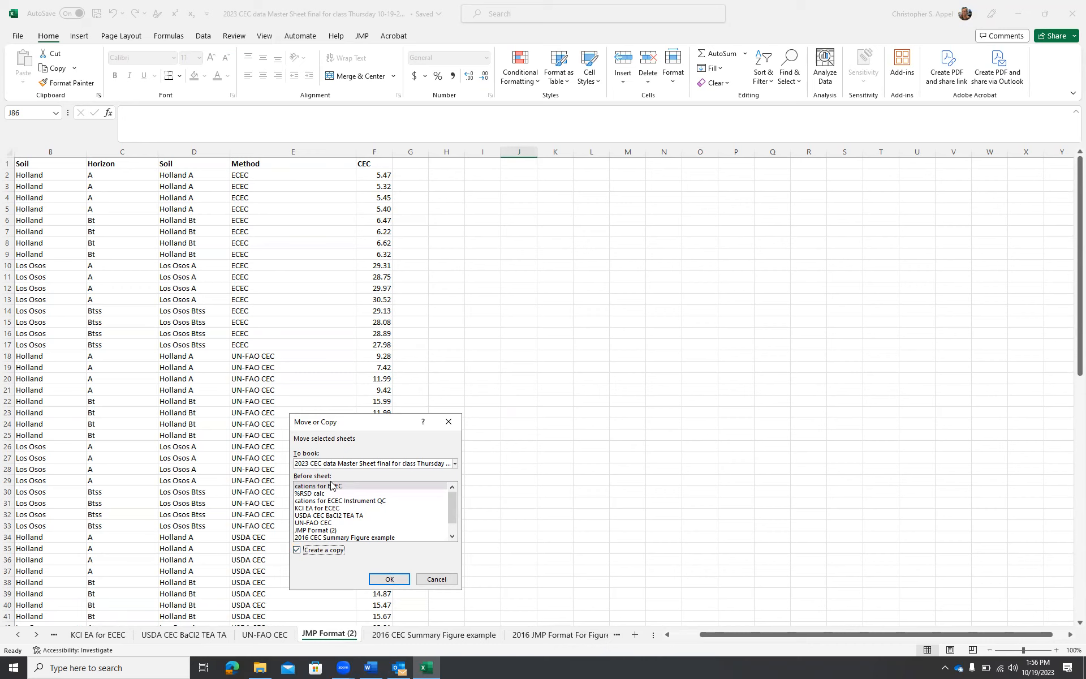
{"action": "left_click", "coordinate": [347, 537]}
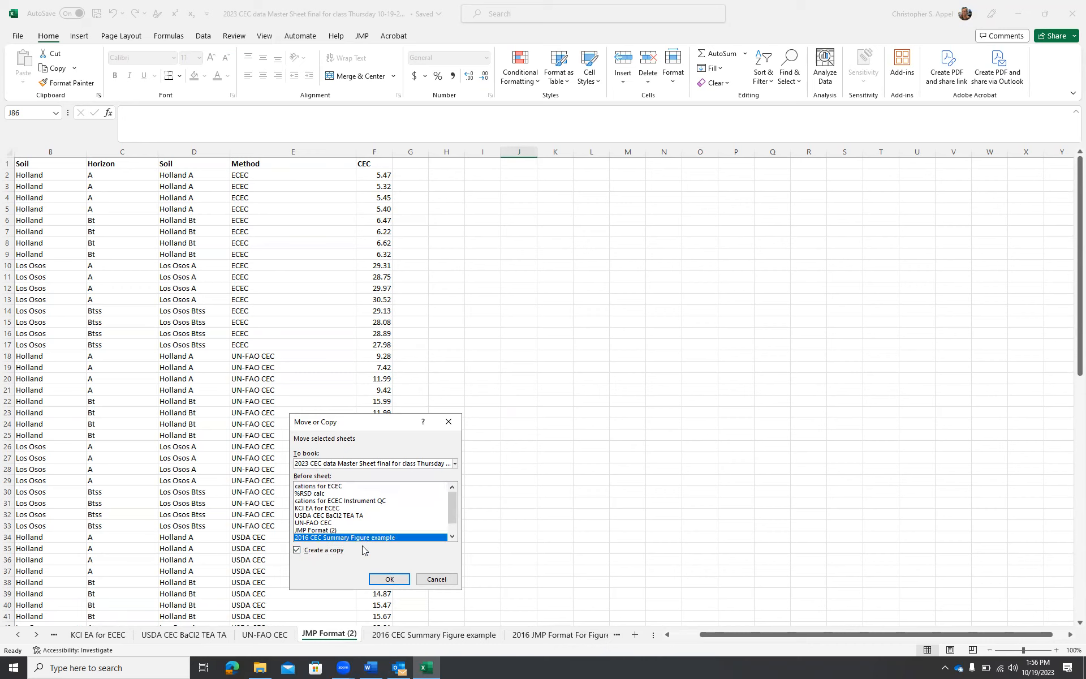
{"action": "left_click", "coordinate": [390, 580]}
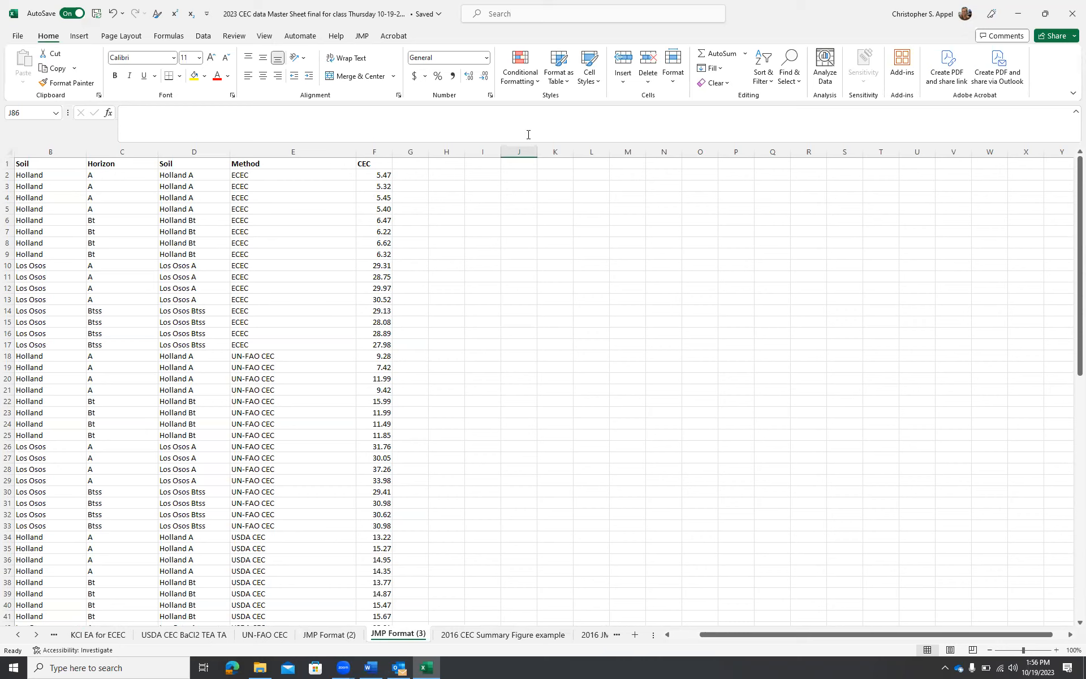
Copy the CEC column F and paste it as values only into column H
{"action": "left_click", "coordinate": [381, 173]}
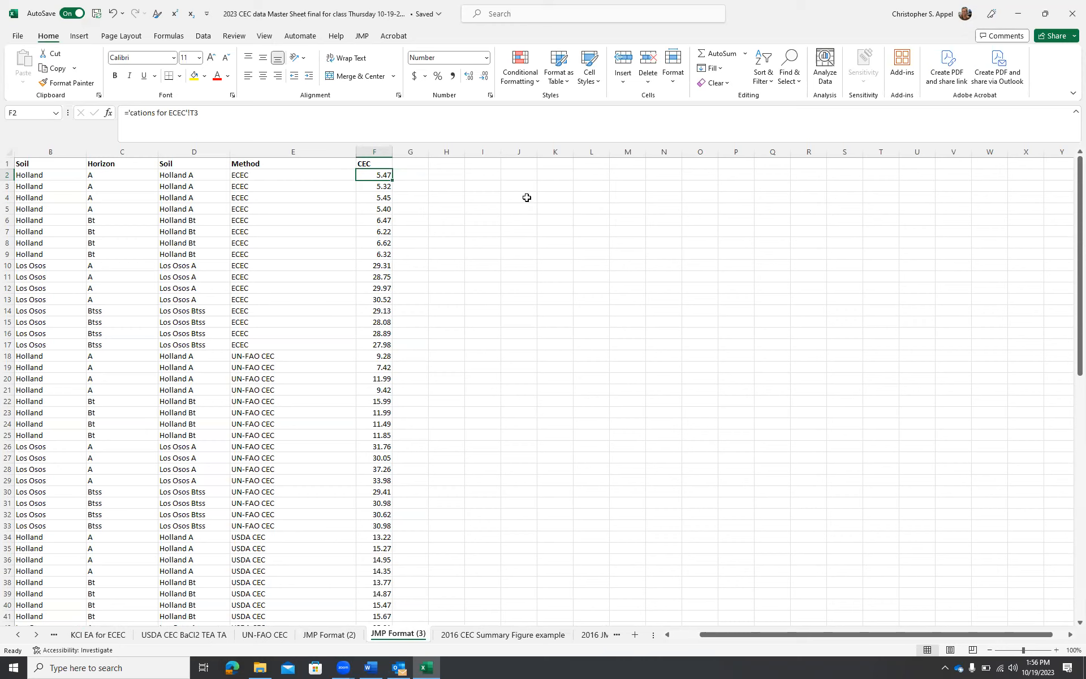
{"action": "left_click", "coordinate": [378, 152]}
{"action": "key", "text": "ctrl+c"}
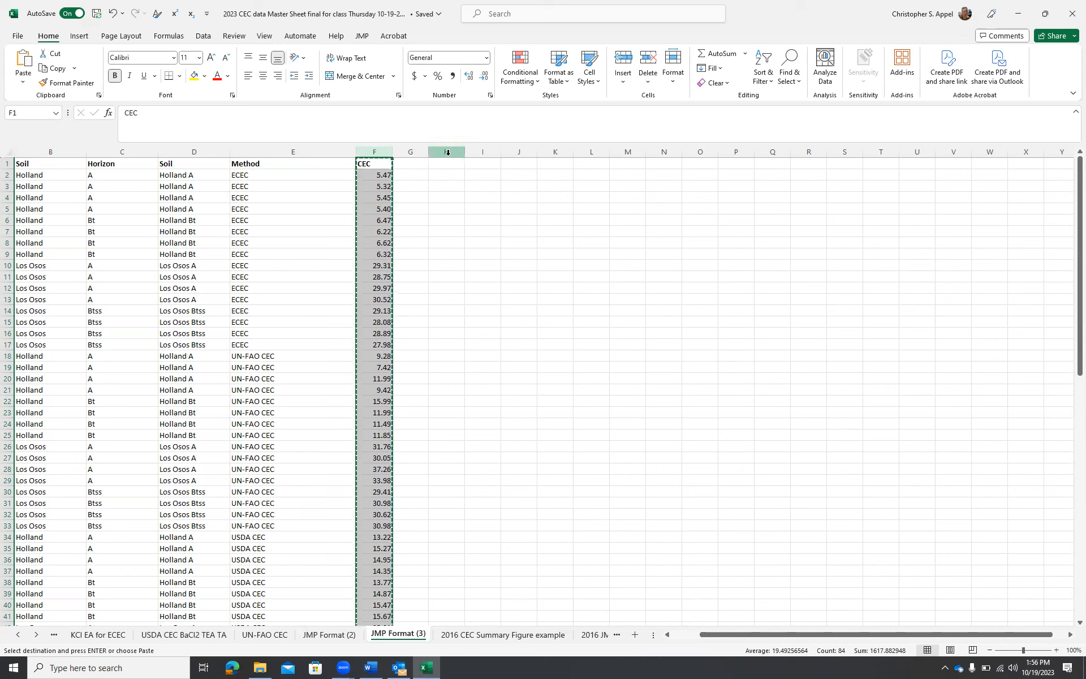
{"action": "left_click", "coordinate": [448, 152]}
{"action": "right_click", "coordinate": [449, 157]}
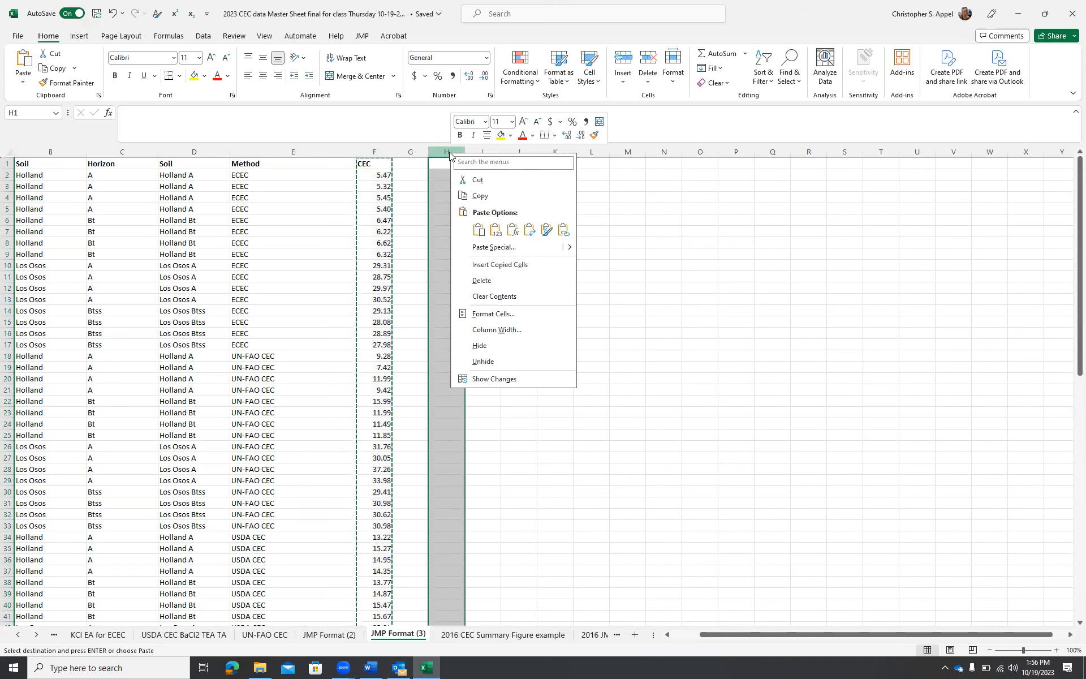
{"action": "left_click", "coordinate": [479, 229]}
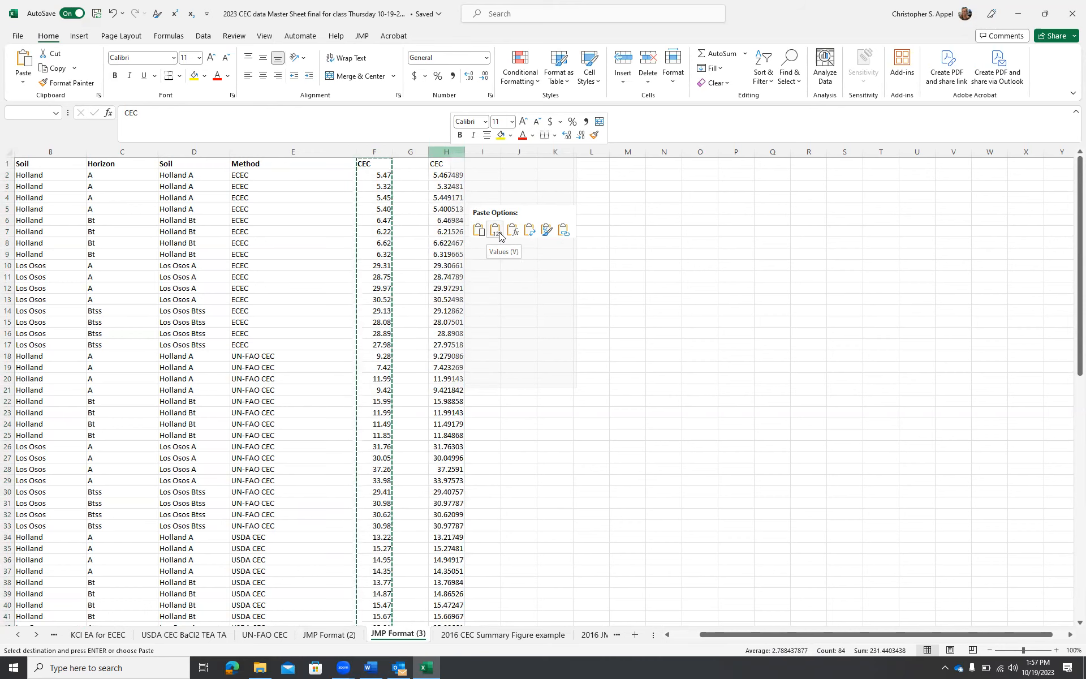
{"action": "left_click", "coordinate": [499, 238]}
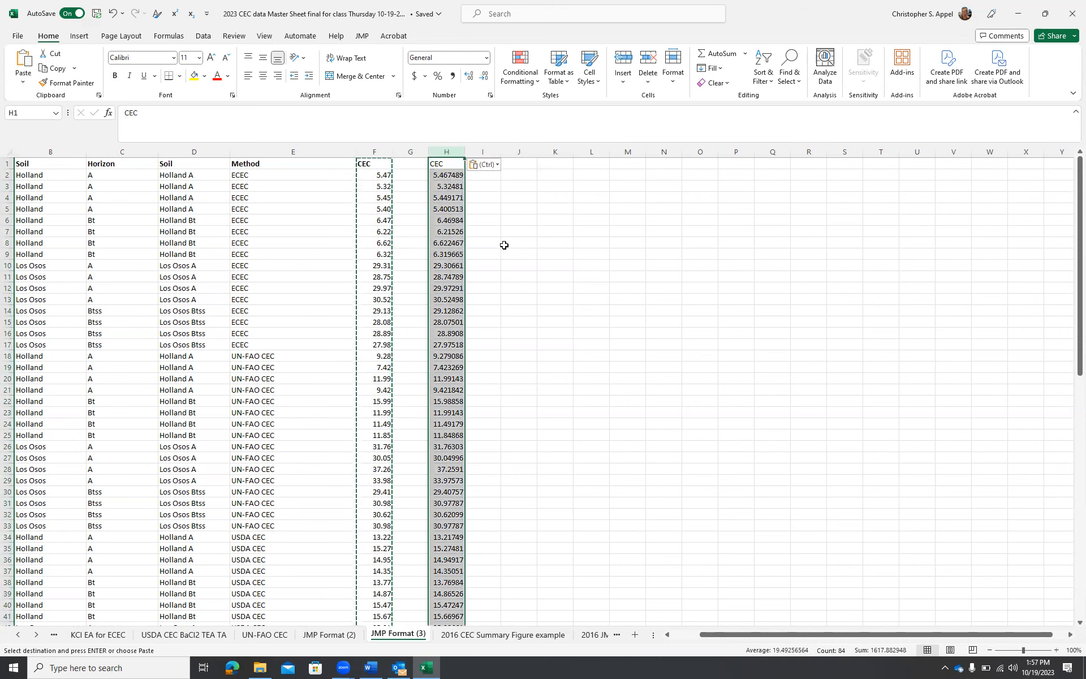
{"action": "left_click", "coordinate": [505, 243]}
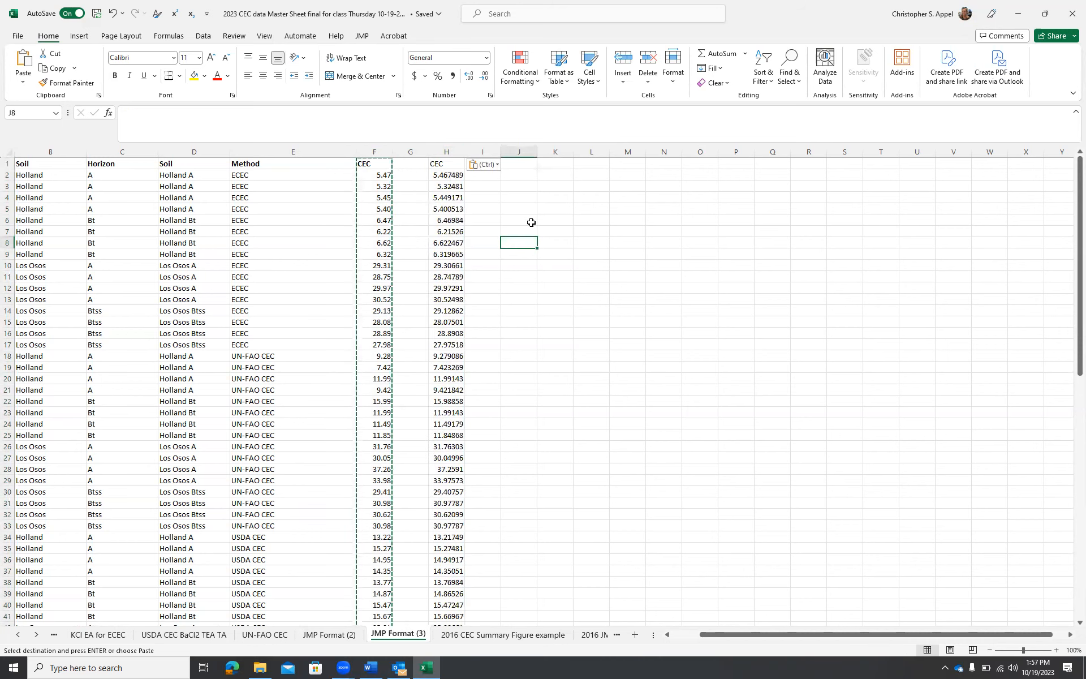
Delete the formula-based CEC column F
{"action": "right_click", "coordinate": [374, 152]}
{"action": "left_click", "coordinate": [403, 287]}
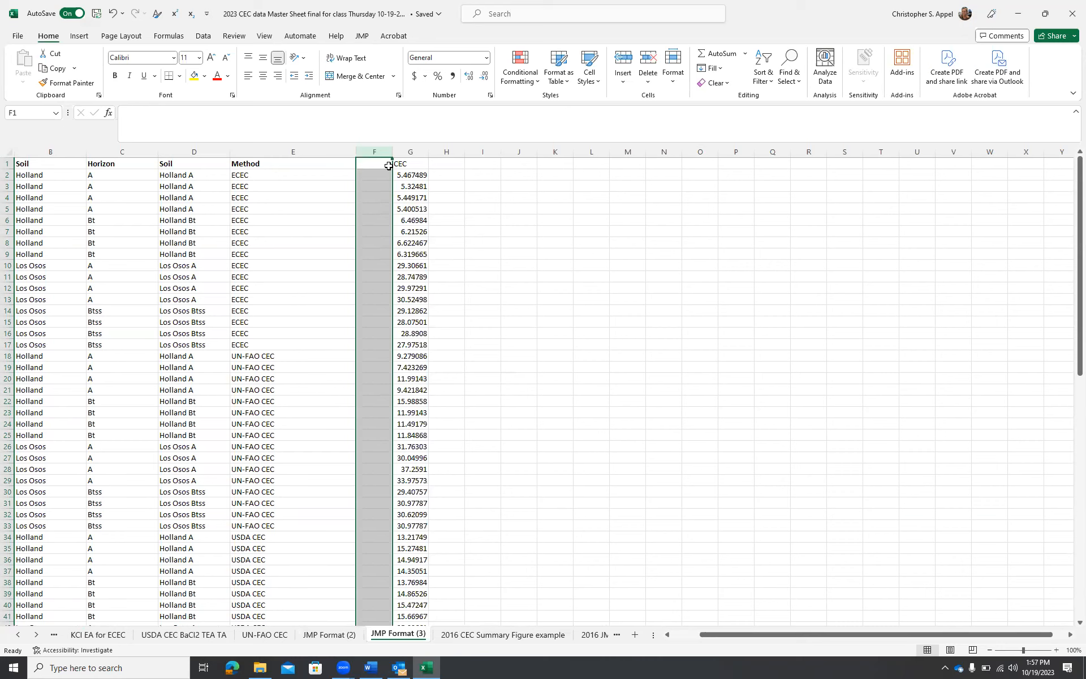
Rename the pasted CEC column's header as ECEC
{"action": "left_click", "coordinate": [406, 163]}
{"action": "type", "text": "ECE"}
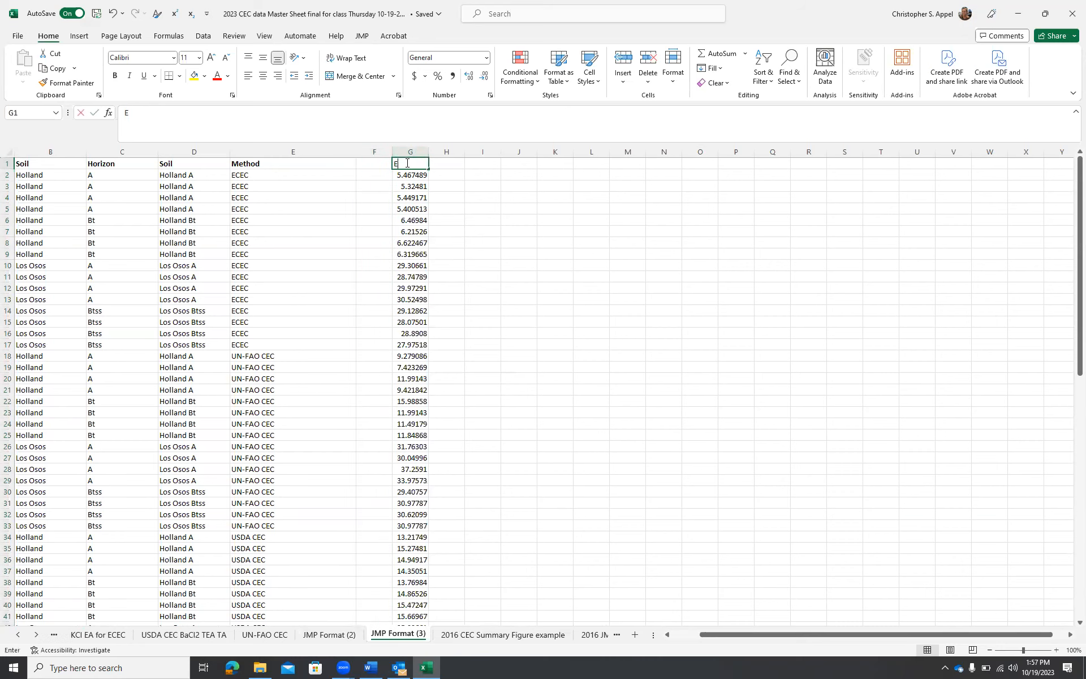
{"action": "key", "text": "Return"}
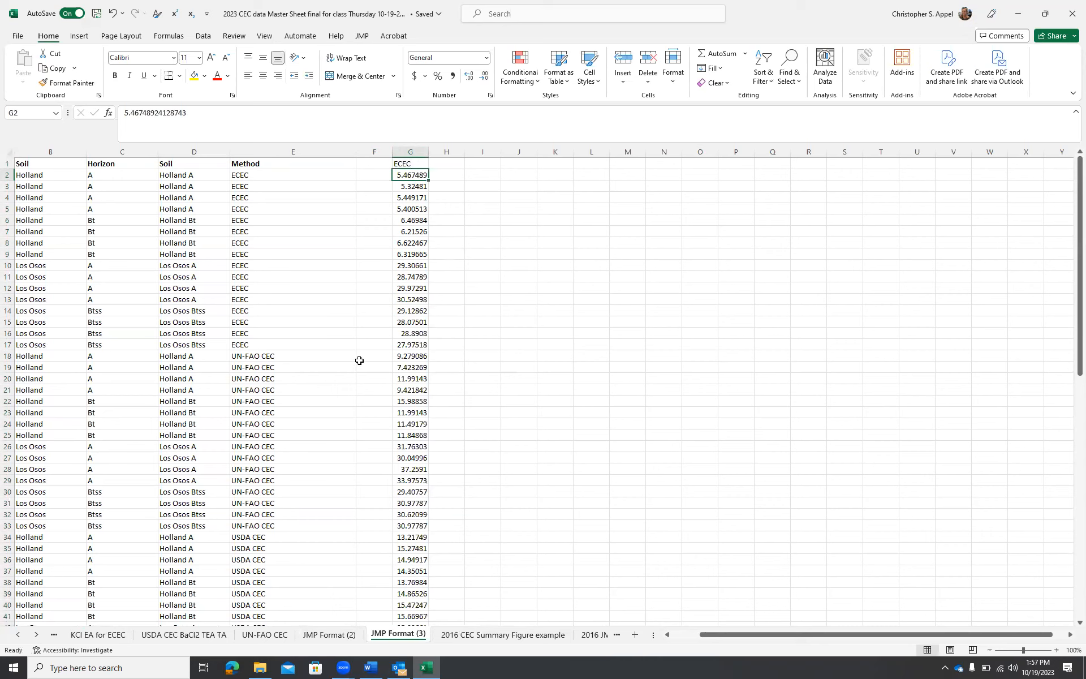
Move the UN-FAO CEC values up beside ECEC in column H, label it UN-FAO CEC, and widen it
{"action": "left_click_drag", "start_coordinate": [413, 356], "coordinate": [403, 520]}
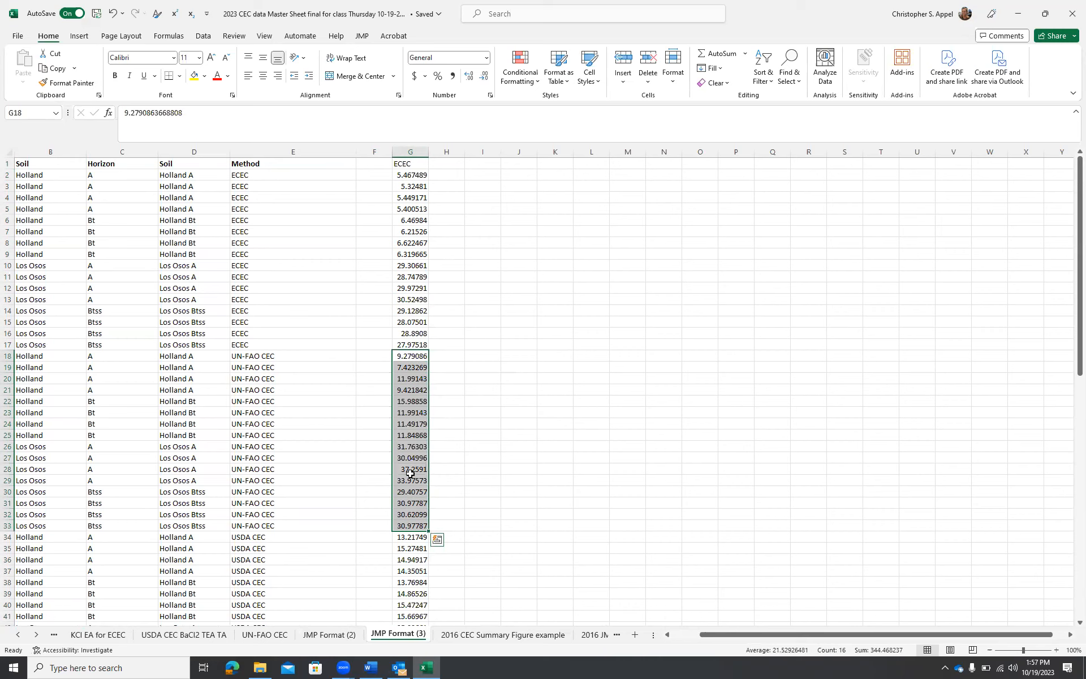
{"action": "left_click_drag", "start_coordinate": [414, 346], "coordinate": [433, 175]}
{"action": "left_click", "coordinate": [456, 164]}
{"action": "type", "text": "UN-FAO CEC"}
{"action": "key", "text": "Return"}
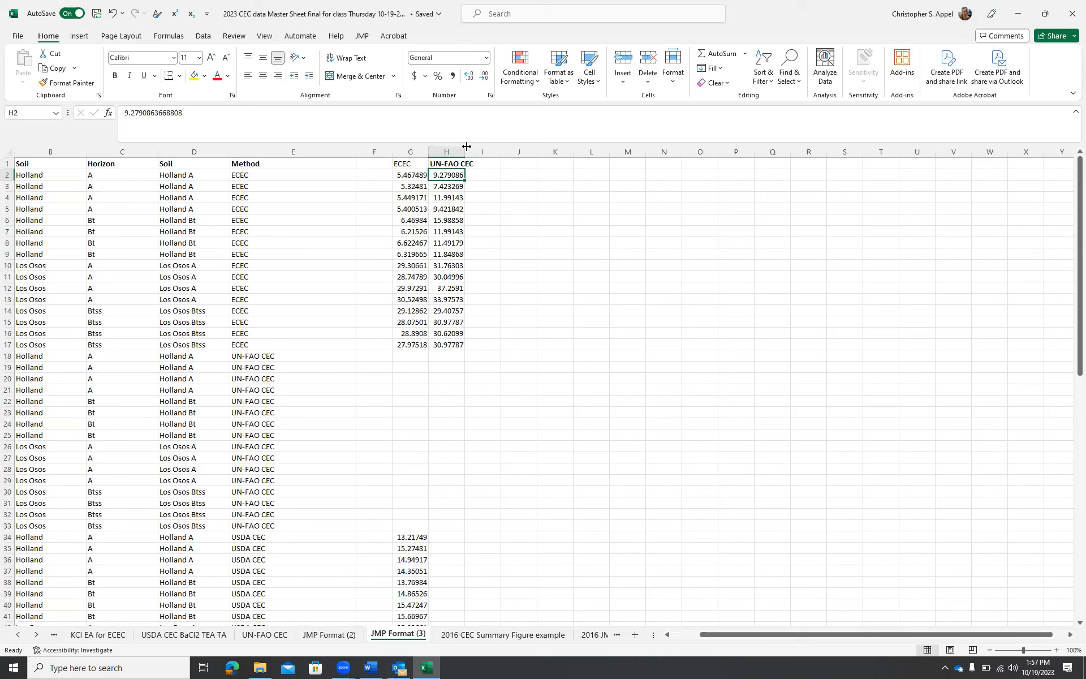
{"action": "left_click_drag", "start_coordinate": [465, 151], "coordinate": [478, 151]}
Move the USDA CEC values into column I under a new USDA CEC header and save the workbook
{"action": "left_click", "coordinate": [496, 163]}
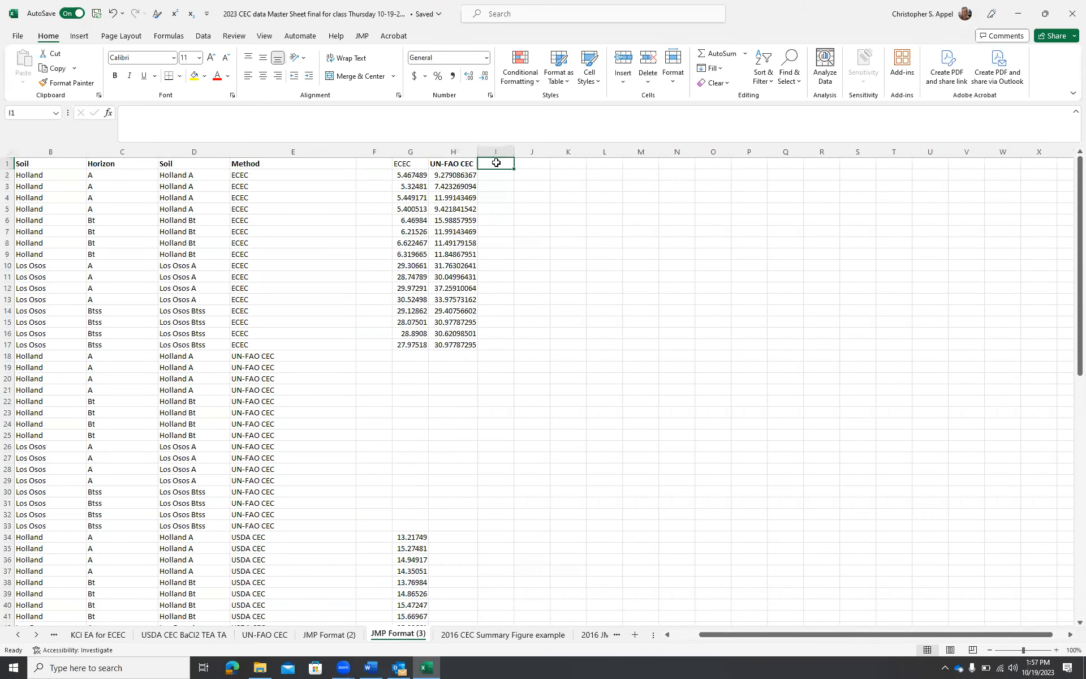
{"action": "type", "text": "USDA CEC"}
{"action": "left_click", "coordinate": [410, 536]}
{"action": "key", "text": "ctrl+shift+Down"}
{"action": "key", "text": "ctrl+c"}
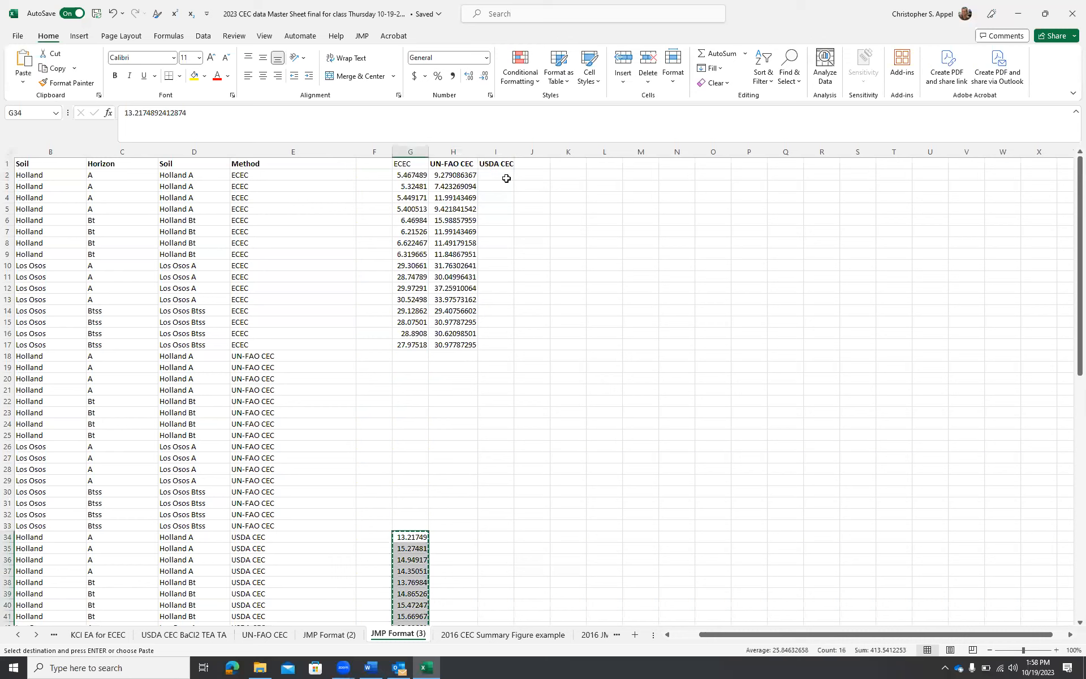
{"action": "key", "text": "Escape"}
{"action": "left_click_drag", "start_coordinate": [410, 530], "coordinate": [496, 169]}
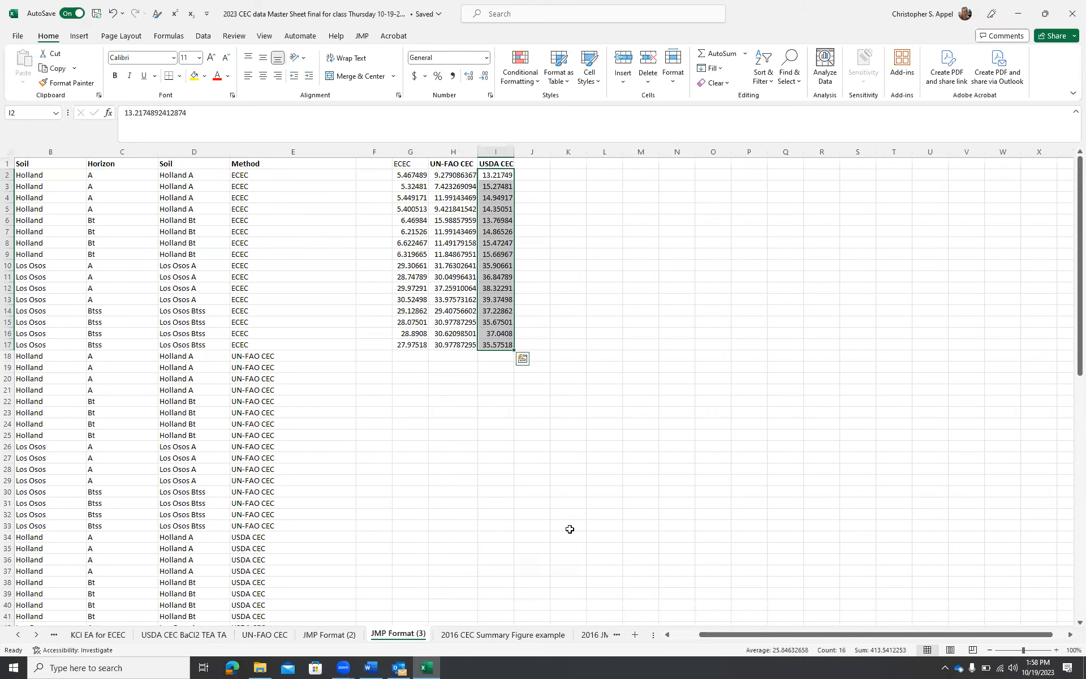
{"action": "left_click", "coordinate": [609, 490]}
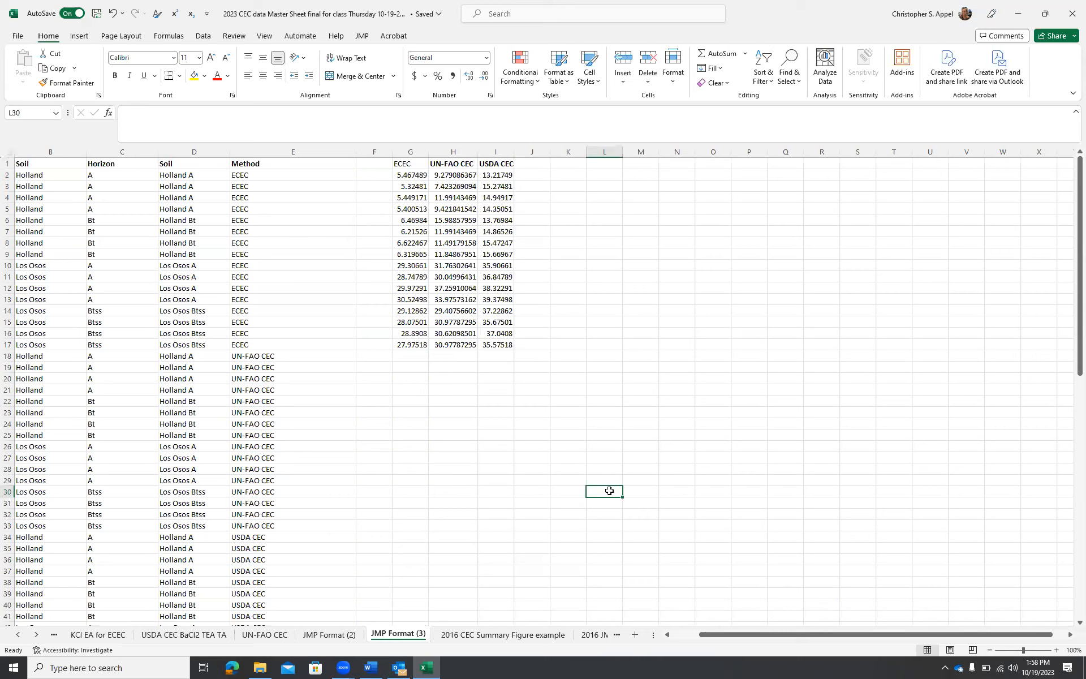
{"action": "left_click", "coordinate": [95, 14]}
Launch JMP Pro 17 and close the Tip of the Day window
{"action": "left_click", "coordinate": [139, 665]}
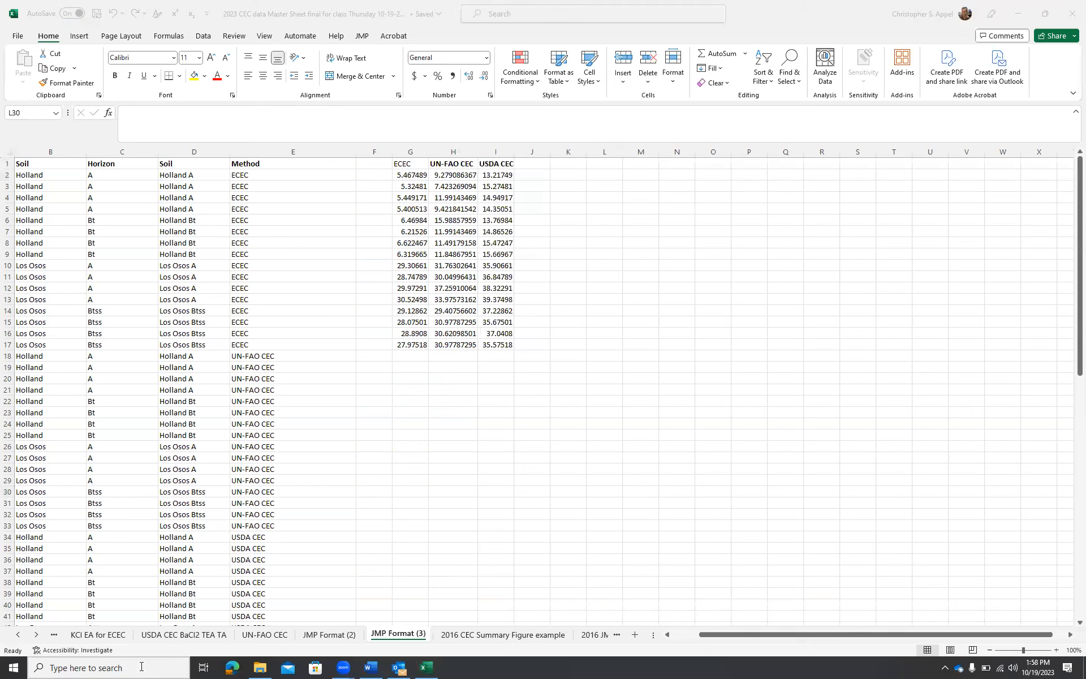
{"action": "type", "text": "j"}
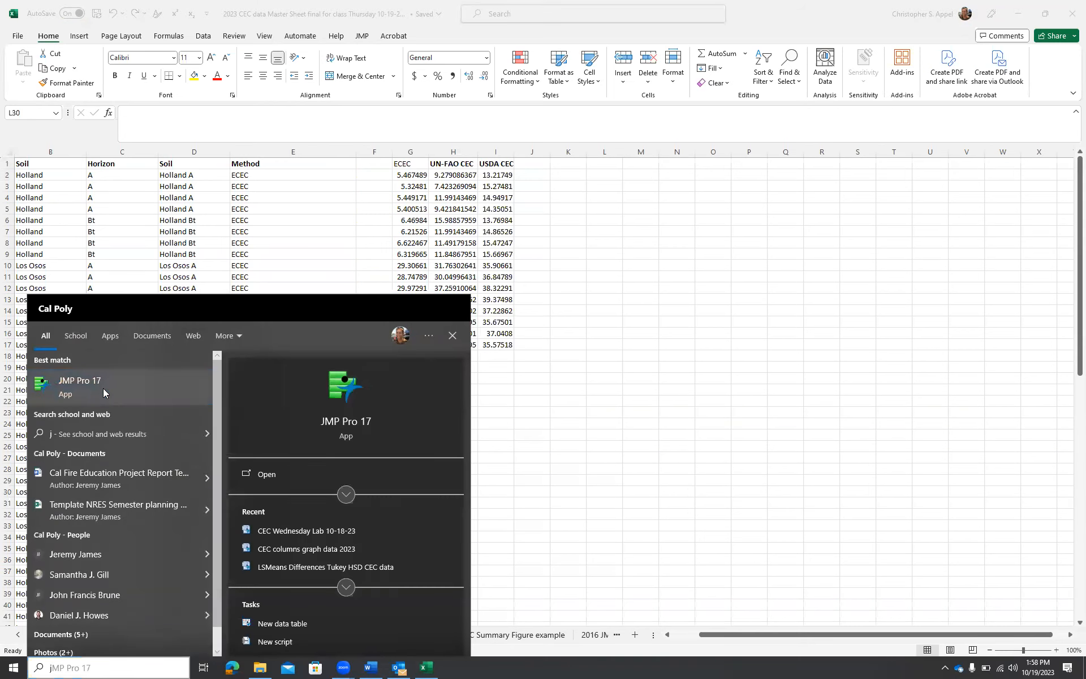
{"action": "left_click", "coordinate": [103, 390]}
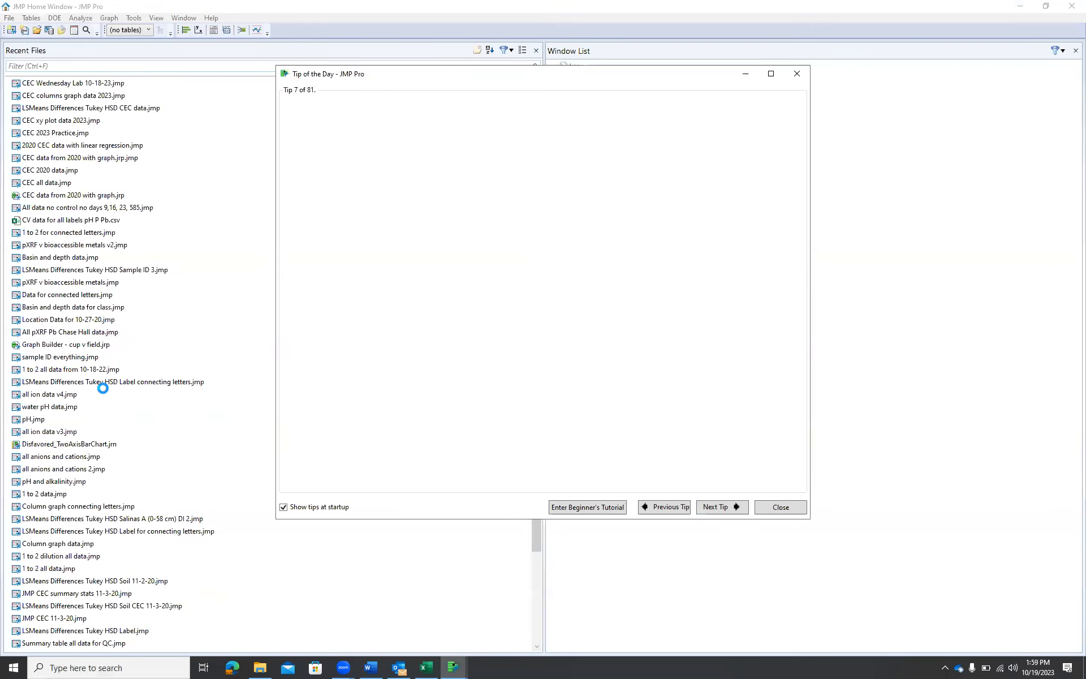
{"action": "left_click", "coordinate": [785, 507]}
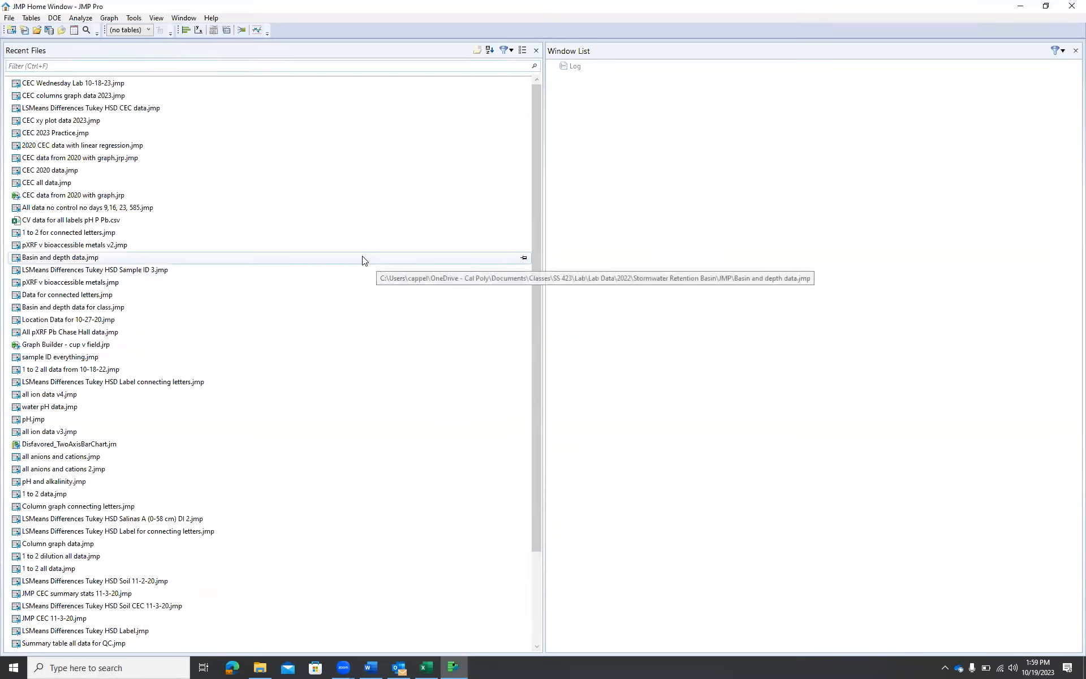
Create a new JMP data table and maximize its window
{"action": "left_click", "coordinate": [9, 18]}
{"action": "mouse_move", "coordinate": [38, 30]}
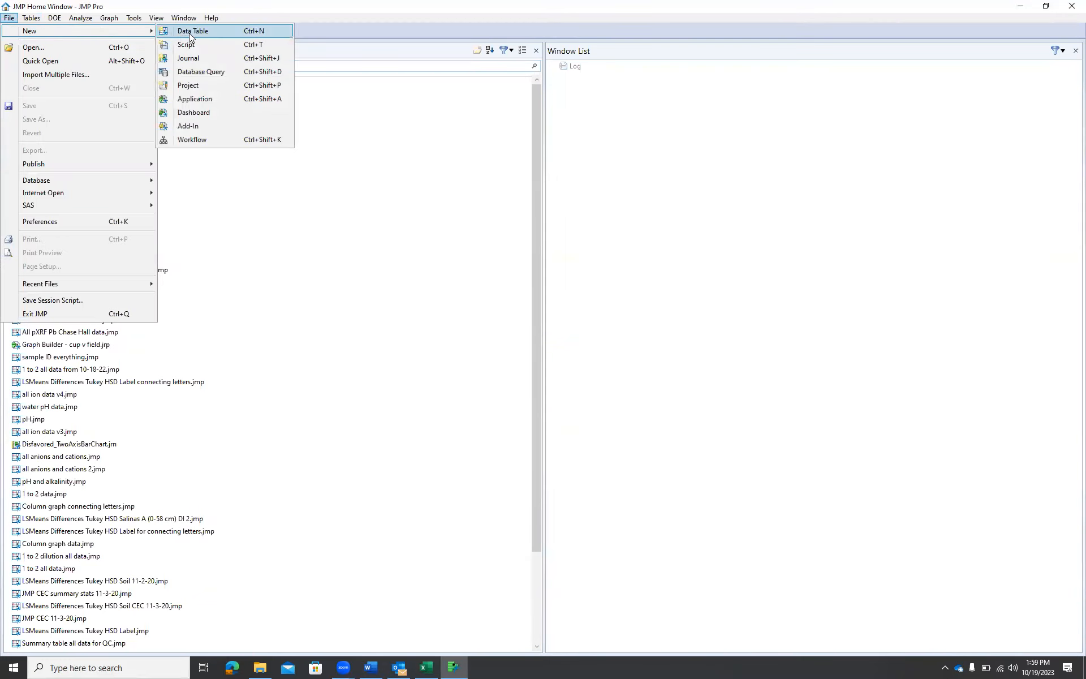
{"action": "left_click", "coordinate": [189, 32]}
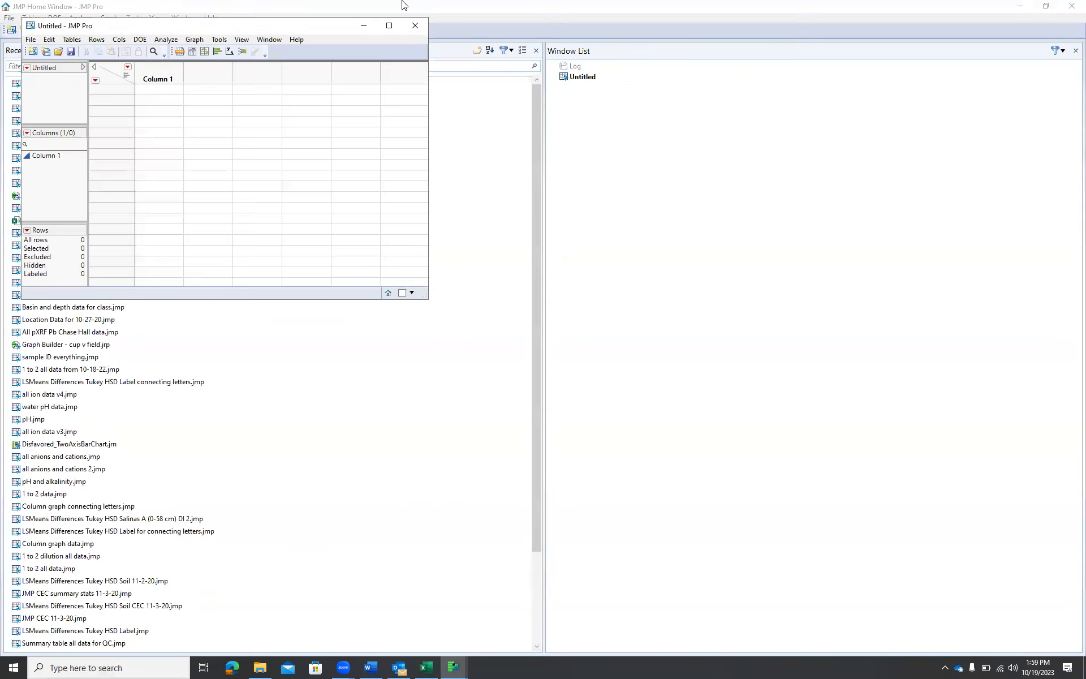
{"action": "left_click", "coordinate": [389, 26]}
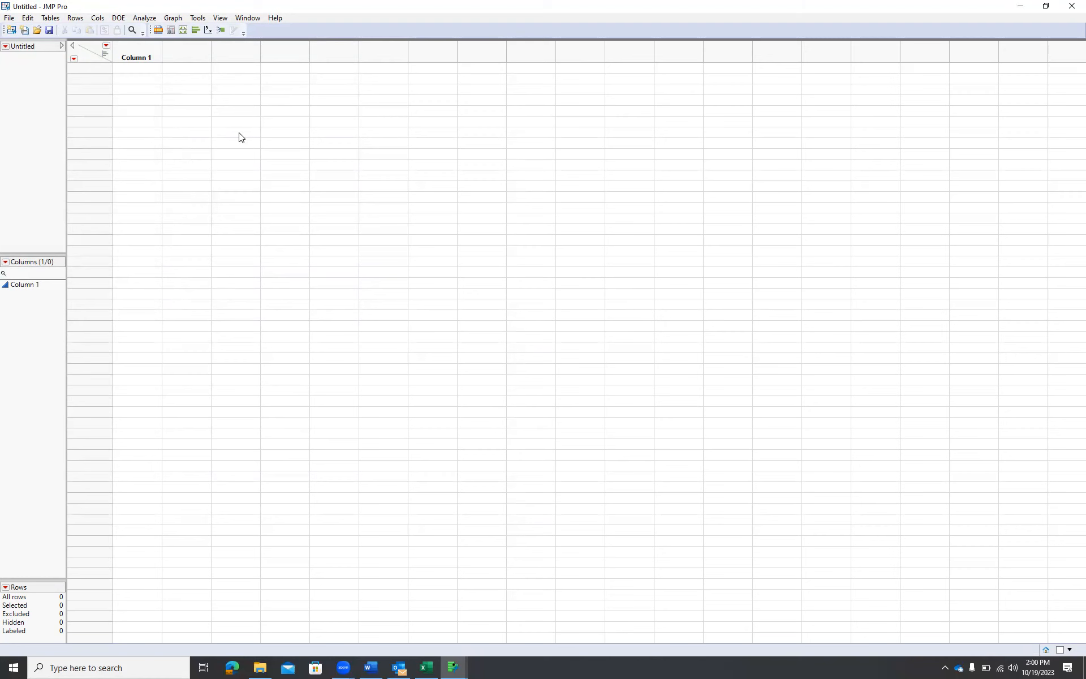
Back in Excel, copy the ECEC, UN-FAO CEC and USDA CEC columns including headers
{"action": "key", "text": "alt+Tab"}
{"action": "key", "text": "alt+Tab"}
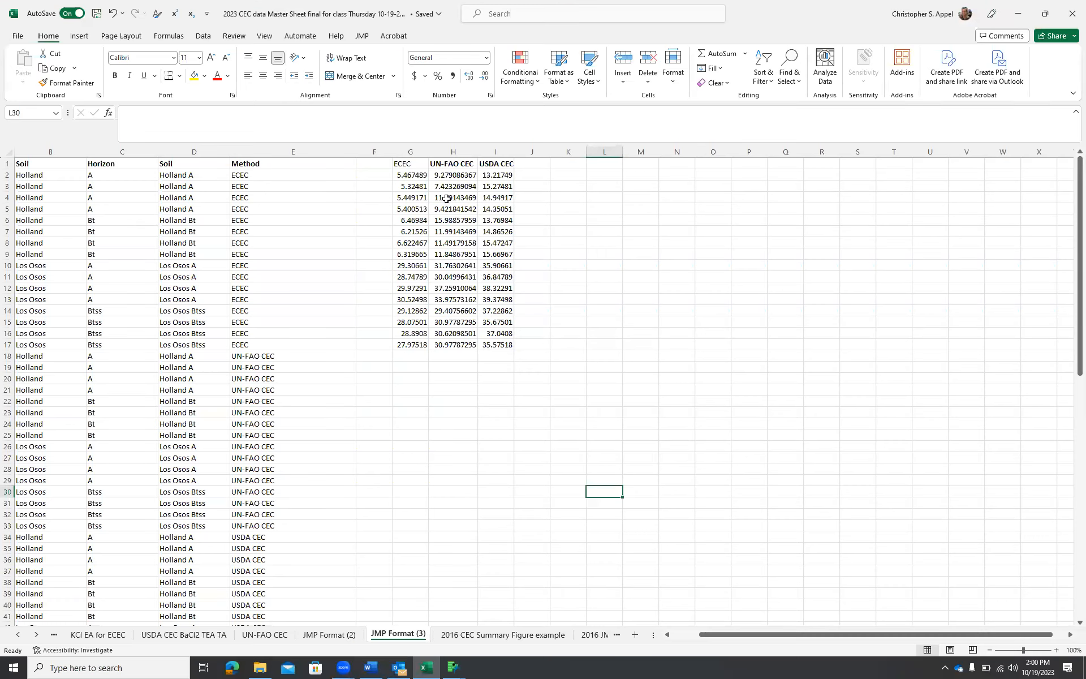
{"action": "left_click_drag", "start_coordinate": [403, 164], "coordinate": [494, 351]}
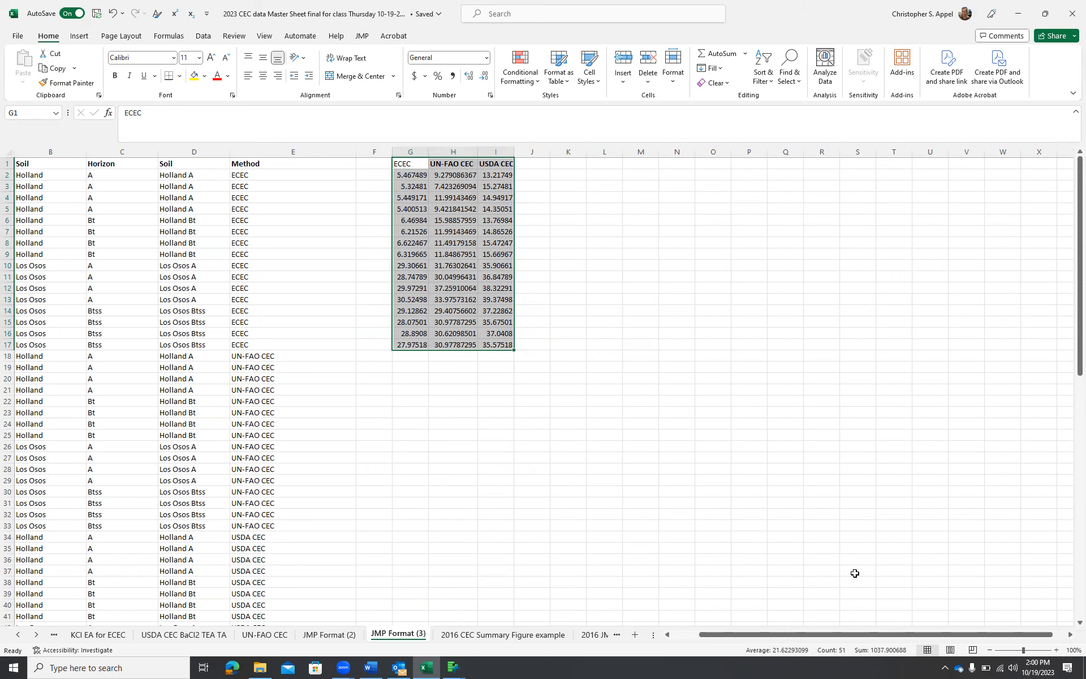
{"action": "key", "text": "ctrl+c"}
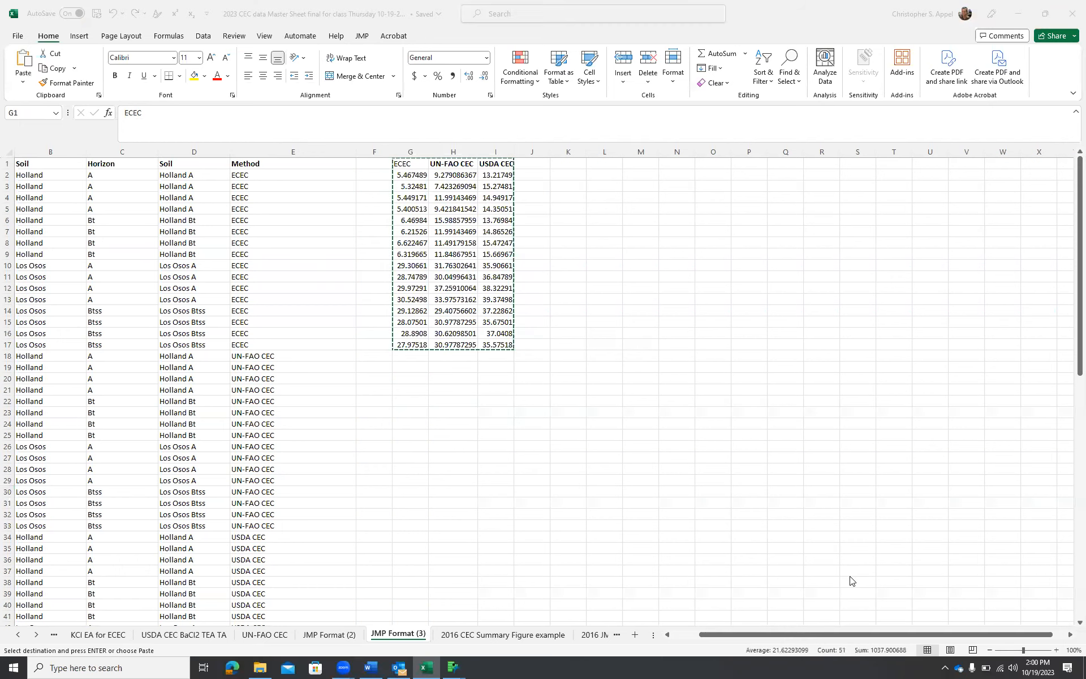
In JMP, paste the copied data with column names into the new data table
{"action": "key", "text": "alt+Tab"}
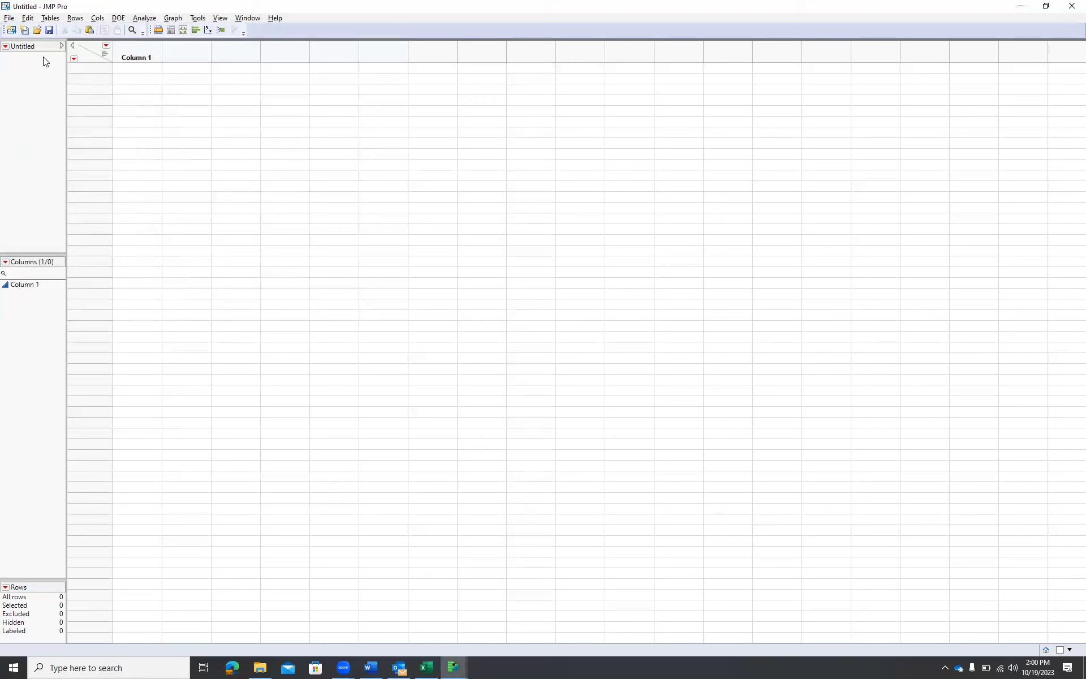
{"action": "left_click", "coordinate": [28, 18]}
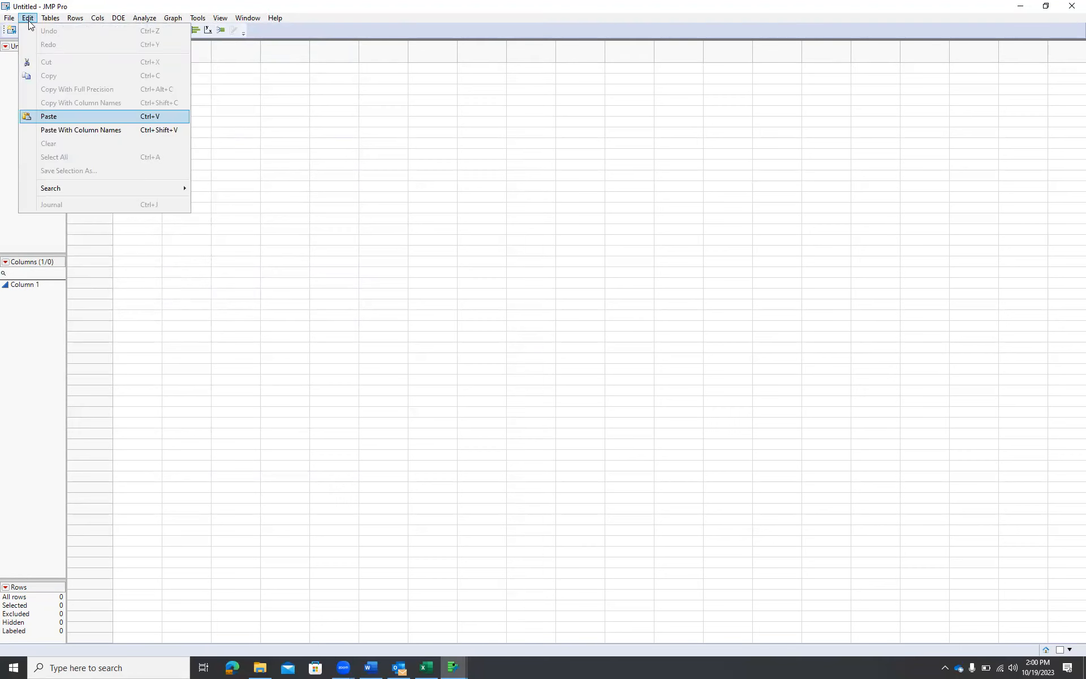
{"action": "left_click", "coordinate": [85, 129]}
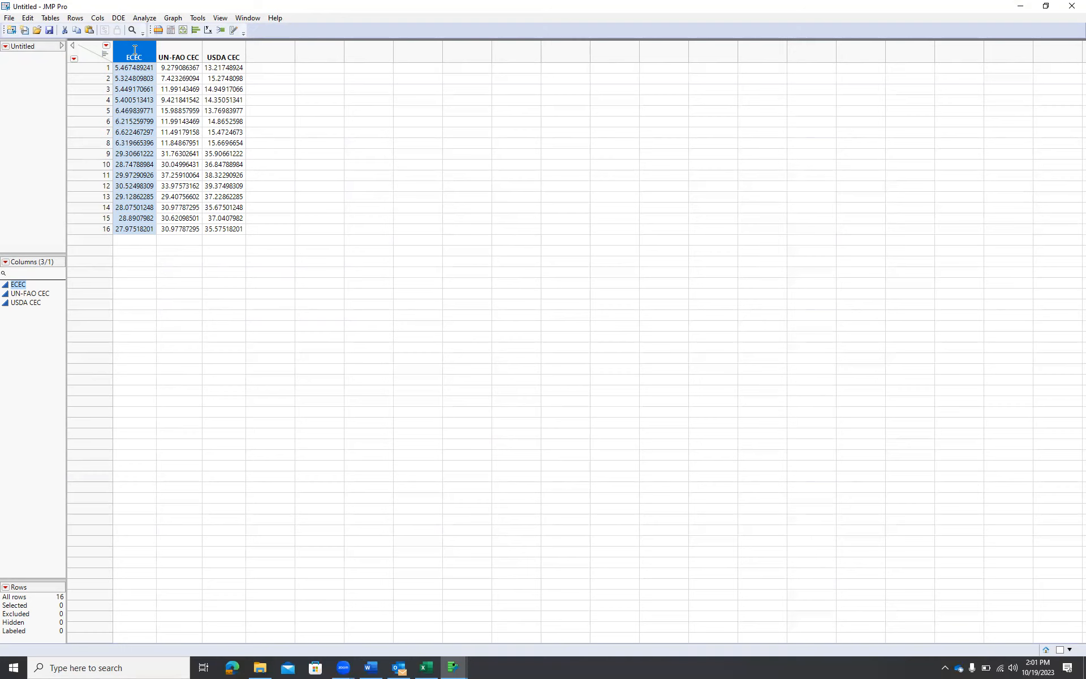
Open the ECEC column's properties to check its data type and close them
{"action": "left_click", "coordinate": [134, 98]}
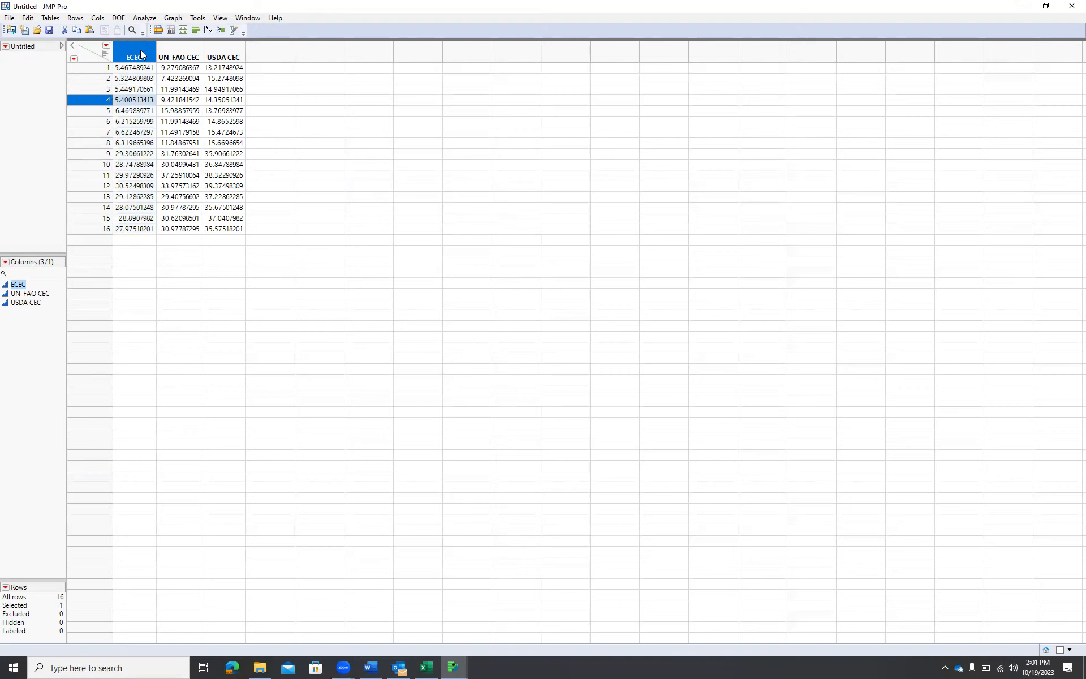
{"action": "double_click", "coordinate": [141, 54]}
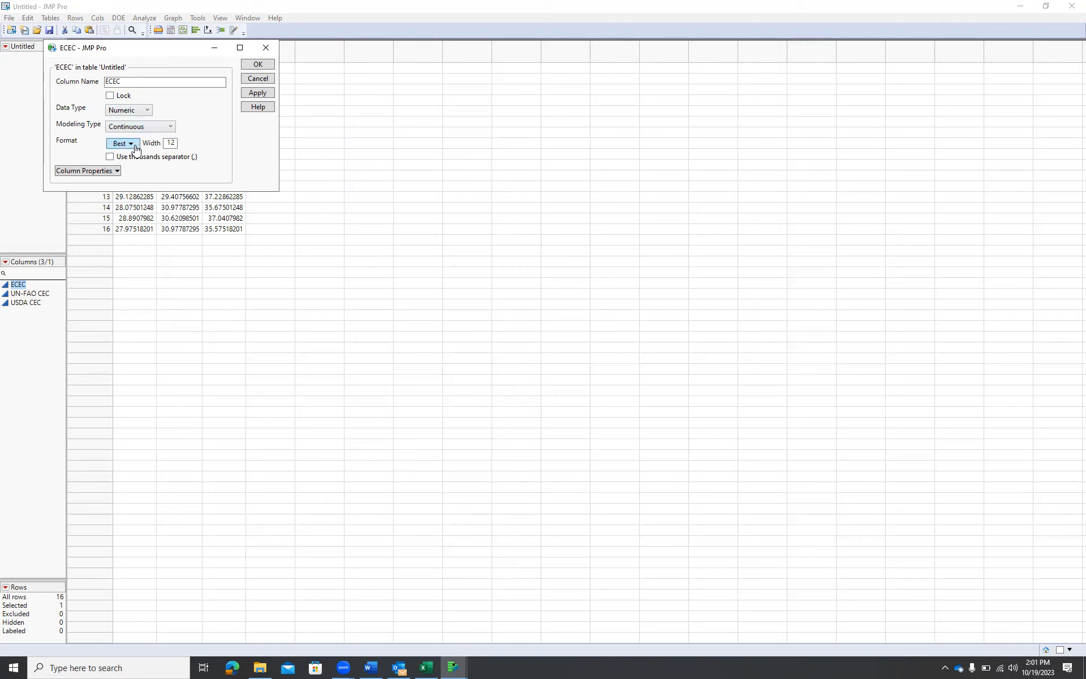
{"action": "left_click", "coordinate": [148, 112]}
{"action": "left_click", "coordinate": [147, 112]}
{"action": "left_click", "coordinate": [258, 65]}
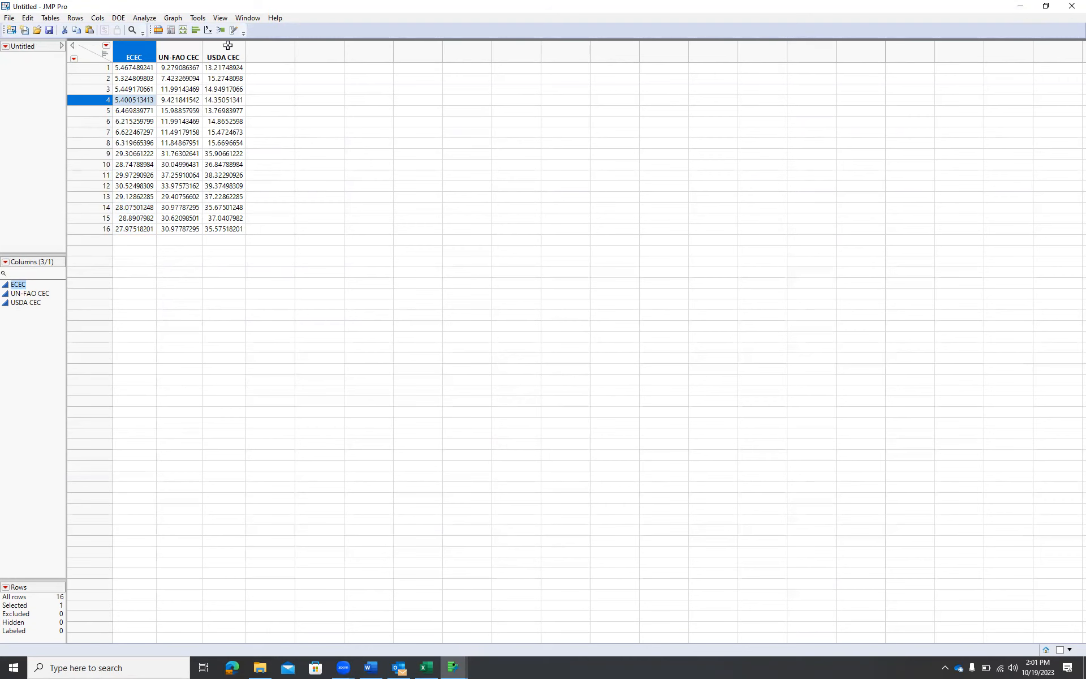
Open Graph Builder and maximize its window
{"action": "left_click", "coordinate": [178, 22]}
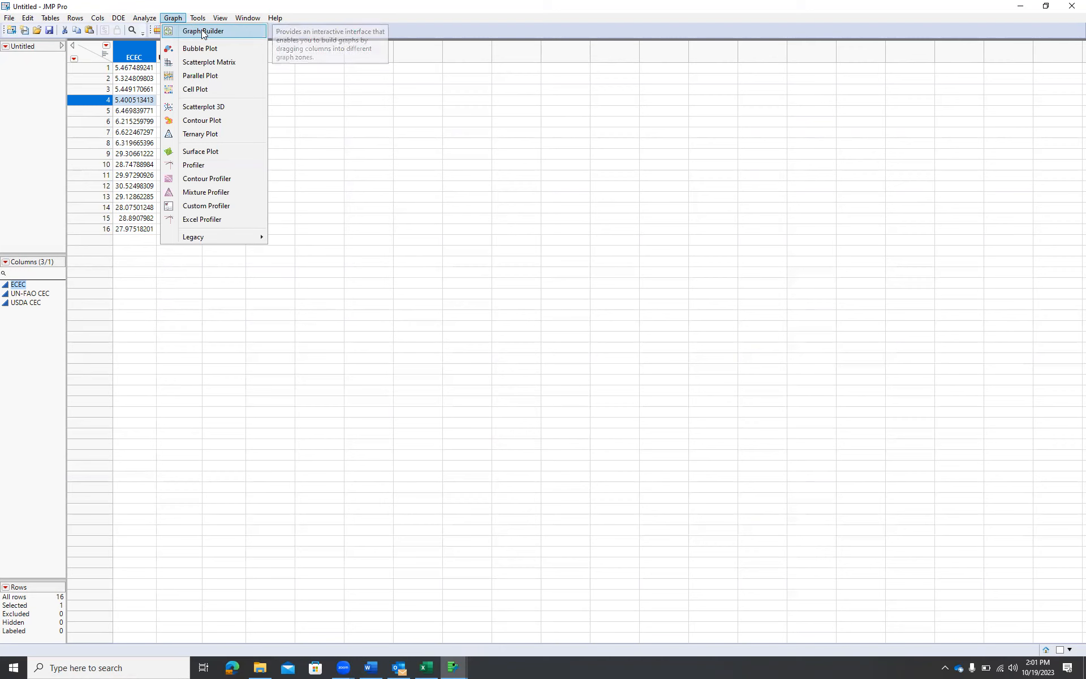
{"action": "left_click", "coordinate": [201, 31]}
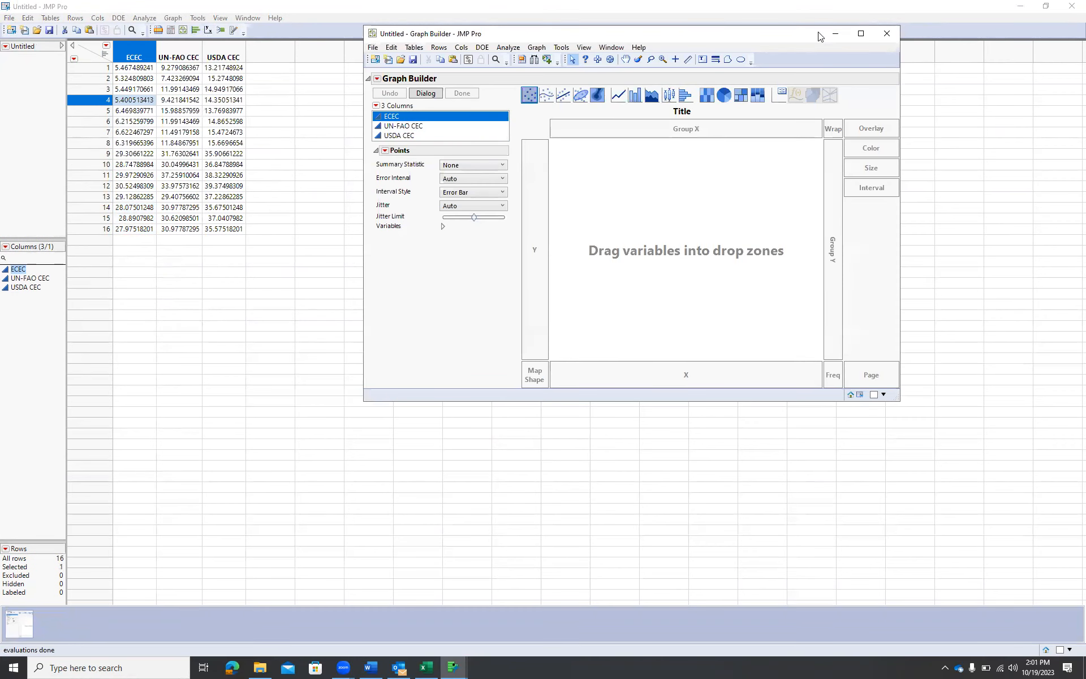
{"action": "left_click", "coordinate": [860, 35]}
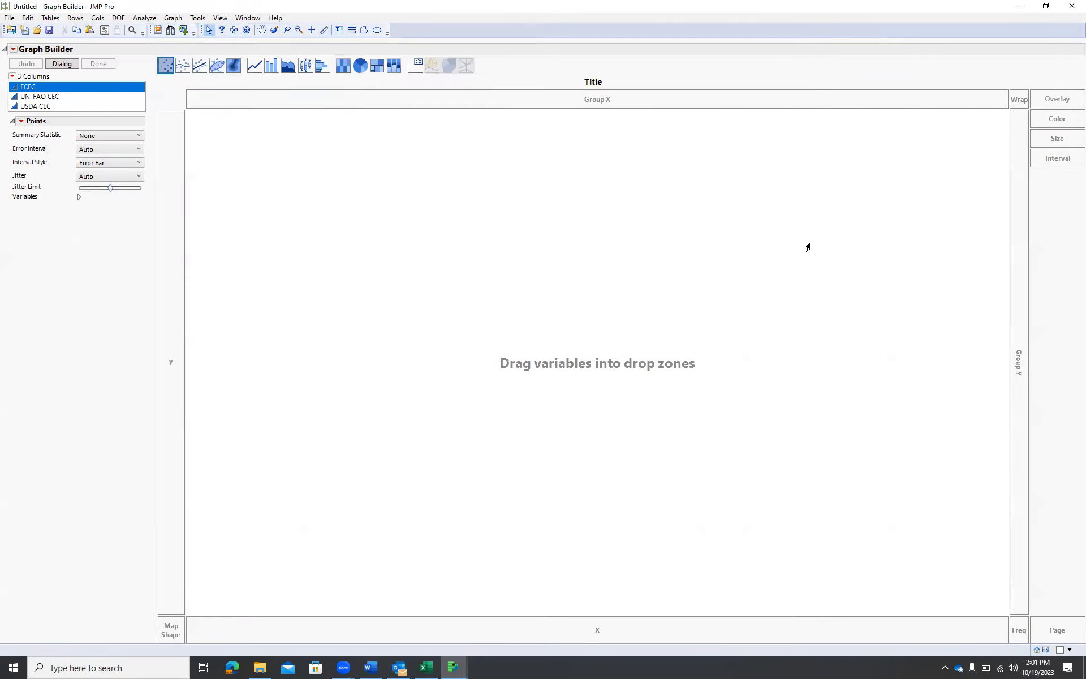
Plot ECEC on the X axis against both UN-FAO CEC and USDA CEC on the Y axis
{"action": "left_click_drag", "start_coordinate": [28, 86], "coordinate": [596, 629]}
{"action": "left_click", "coordinate": [50, 97]}
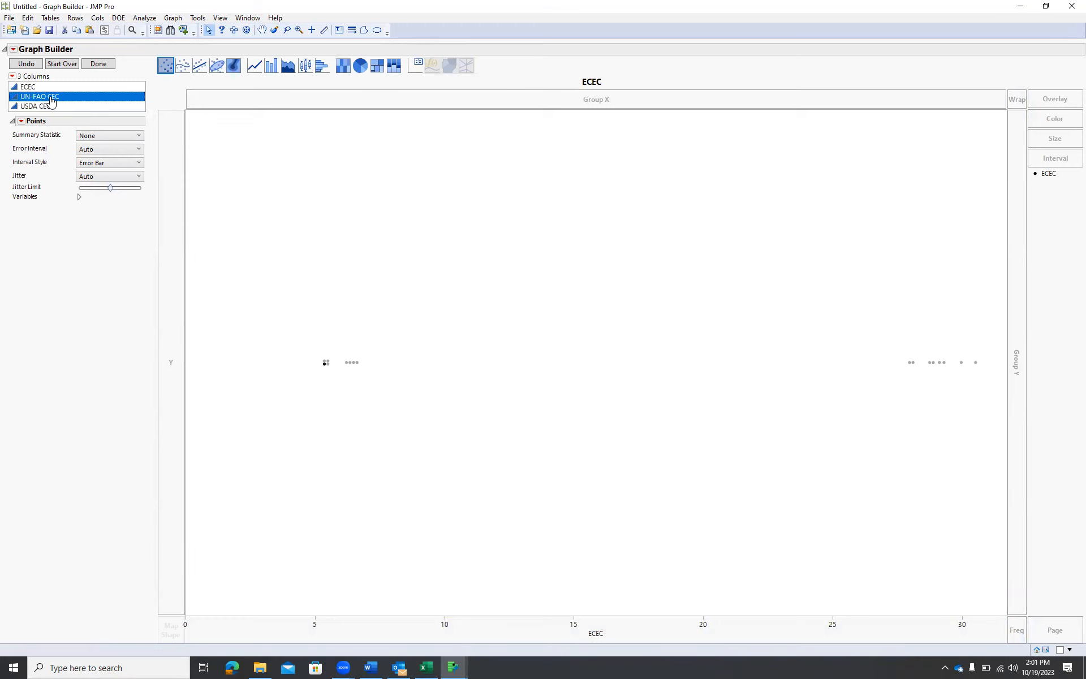
{"action": "left_click", "coordinate": [59, 106], "text": "shift"}
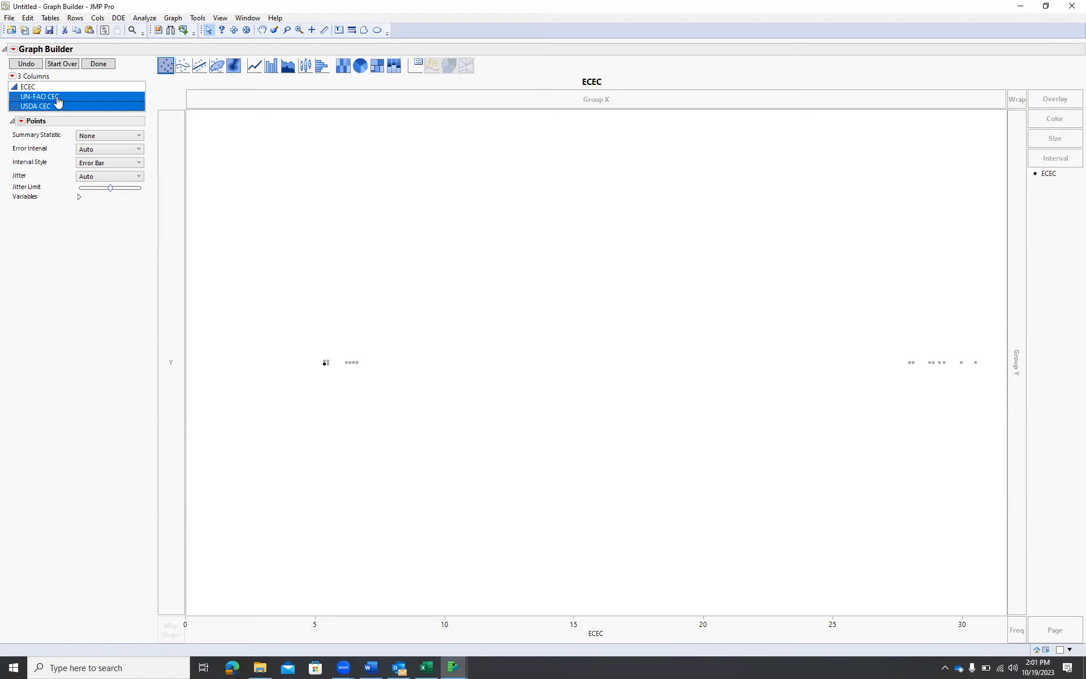
{"action": "left_click_drag", "start_coordinate": [57, 100], "coordinate": [169, 288]}
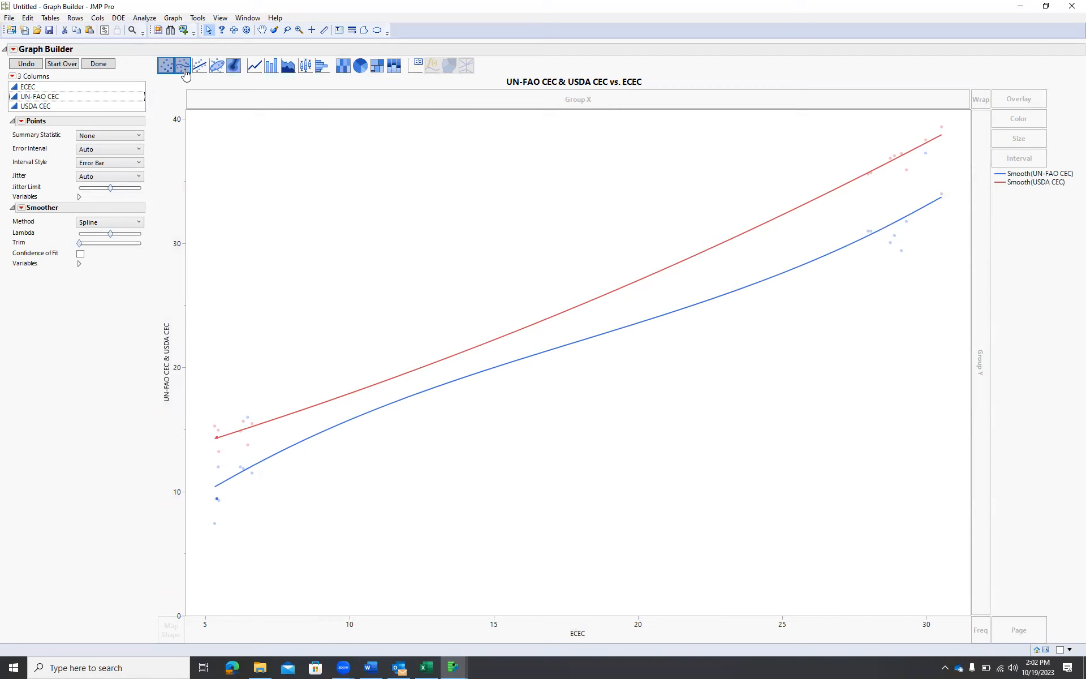
Switch the plot to a linear Line of Fit and turn off its confidence band
{"action": "left_click", "coordinate": [185, 74]}
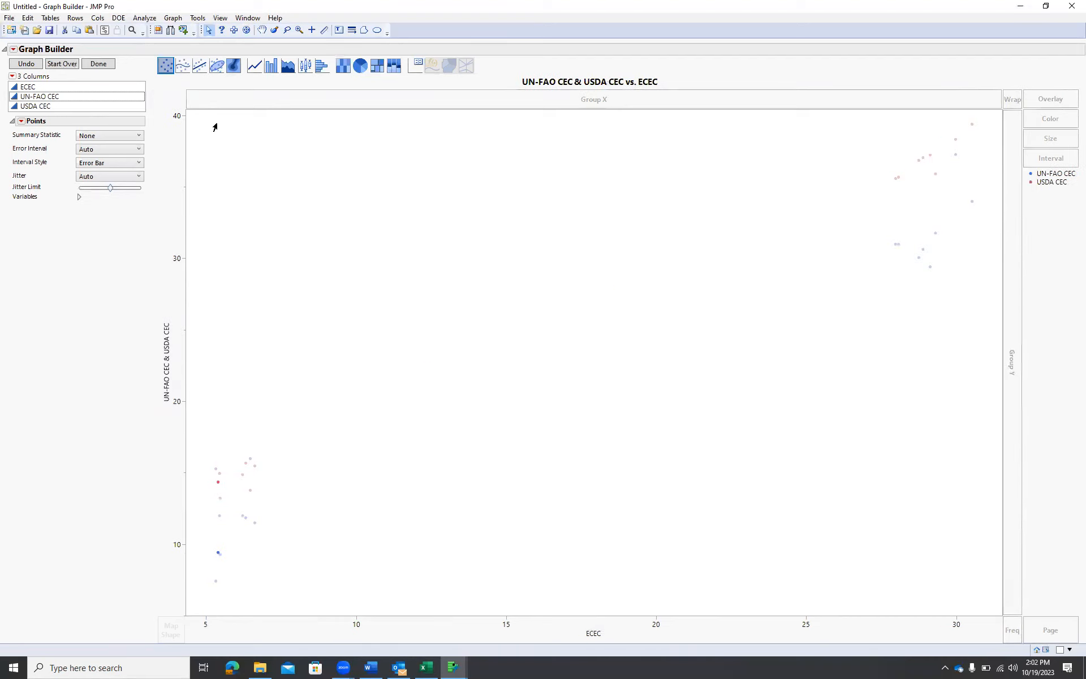
{"action": "left_click", "coordinate": [183, 71]}
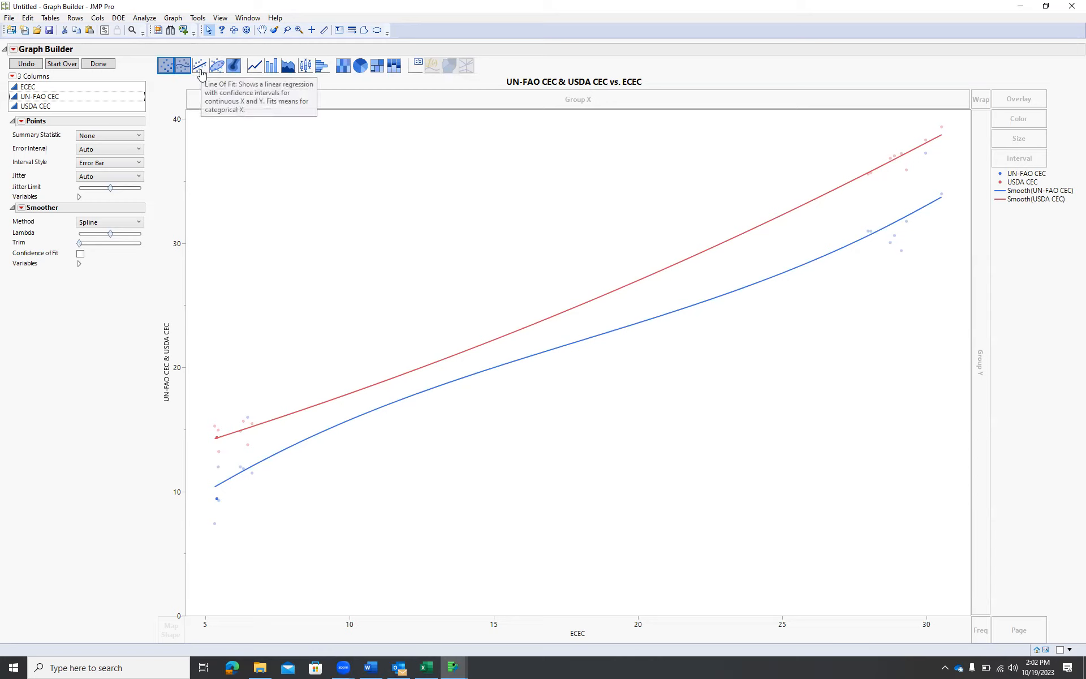
{"action": "left_click", "coordinate": [202, 74]}
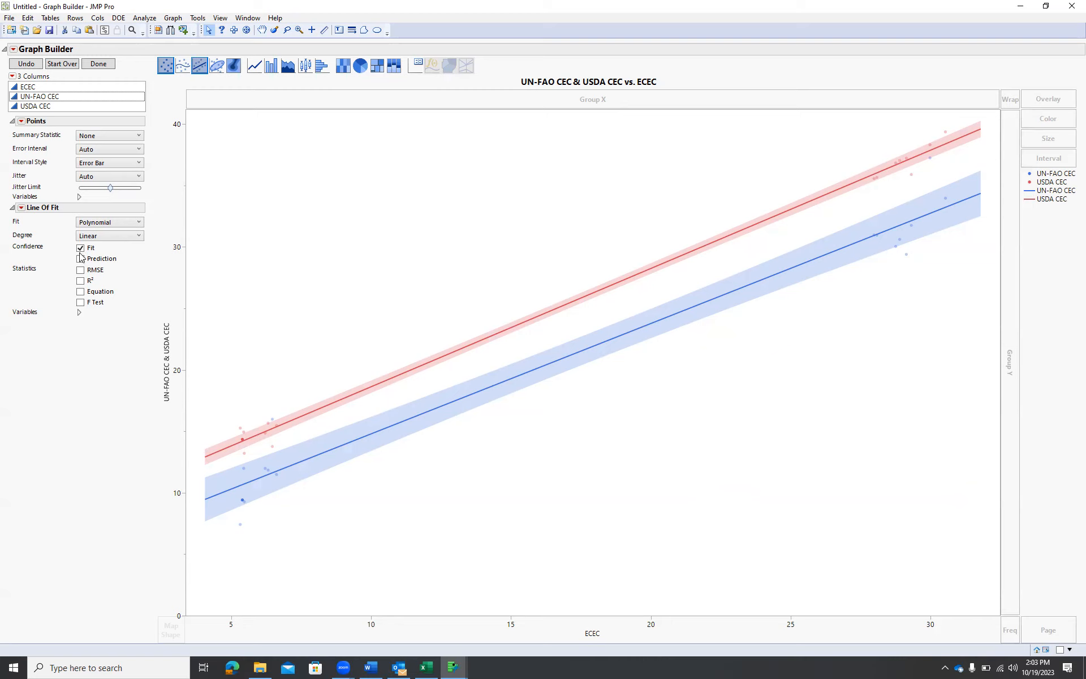
{"action": "left_click", "coordinate": [81, 249]}
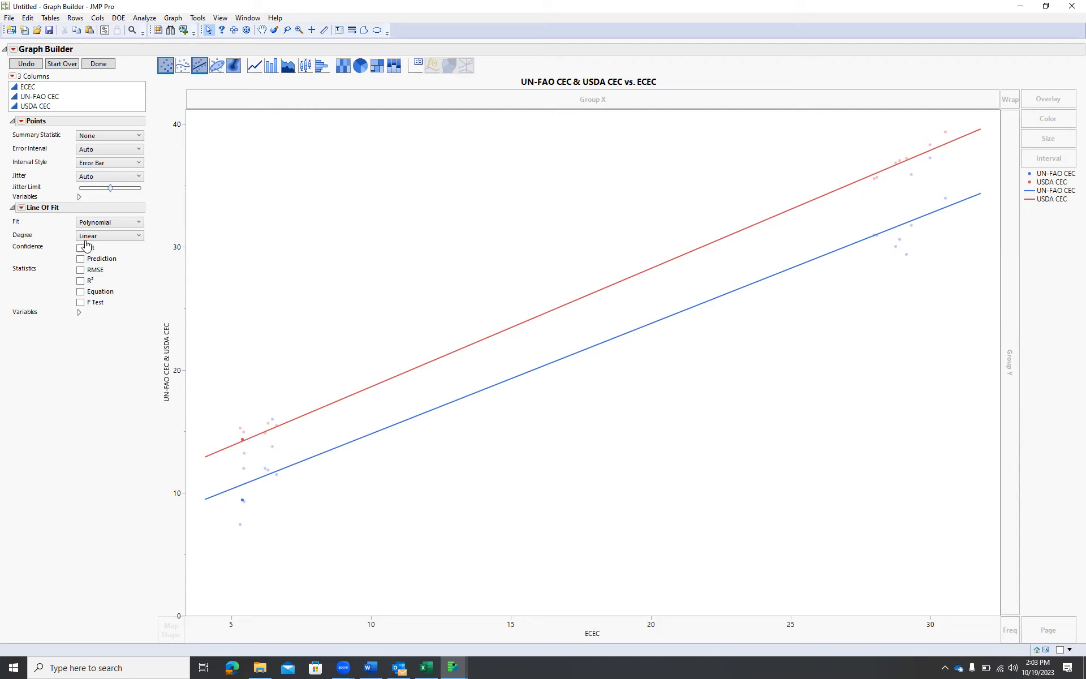
Show R², Equation and F Test for the fits and move the legend into the plot below the statistics
{"action": "left_click", "coordinate": [81, 281]}
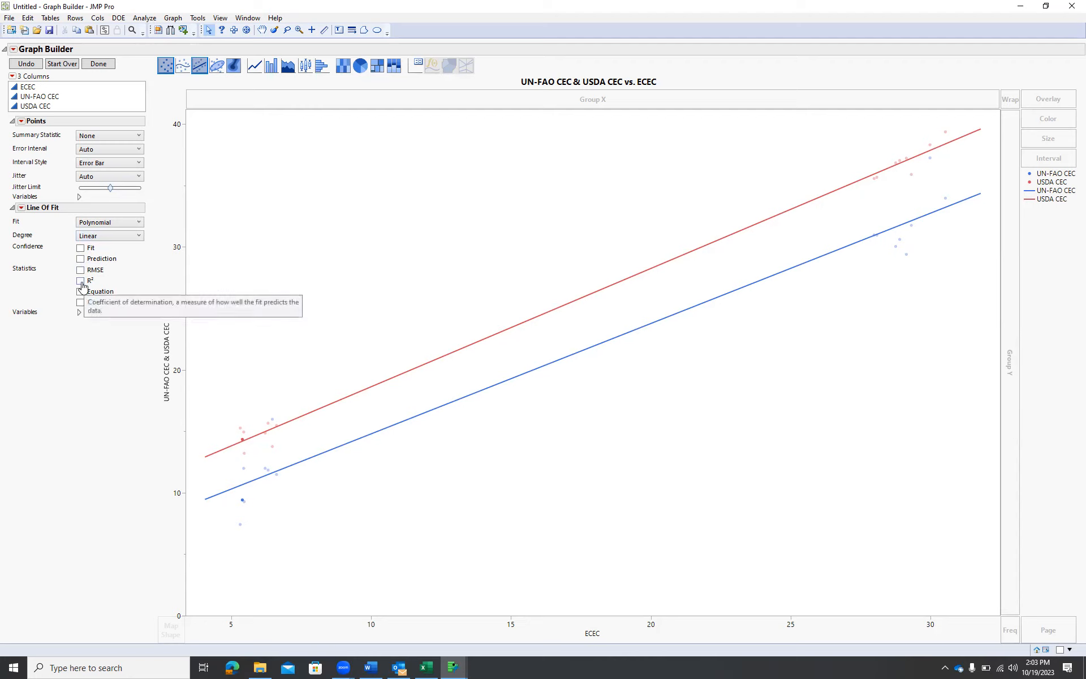
{"action": "left_click", "coordinate": [80, 292]}
{"action": "left_click", "coordinate": [80, 302]}
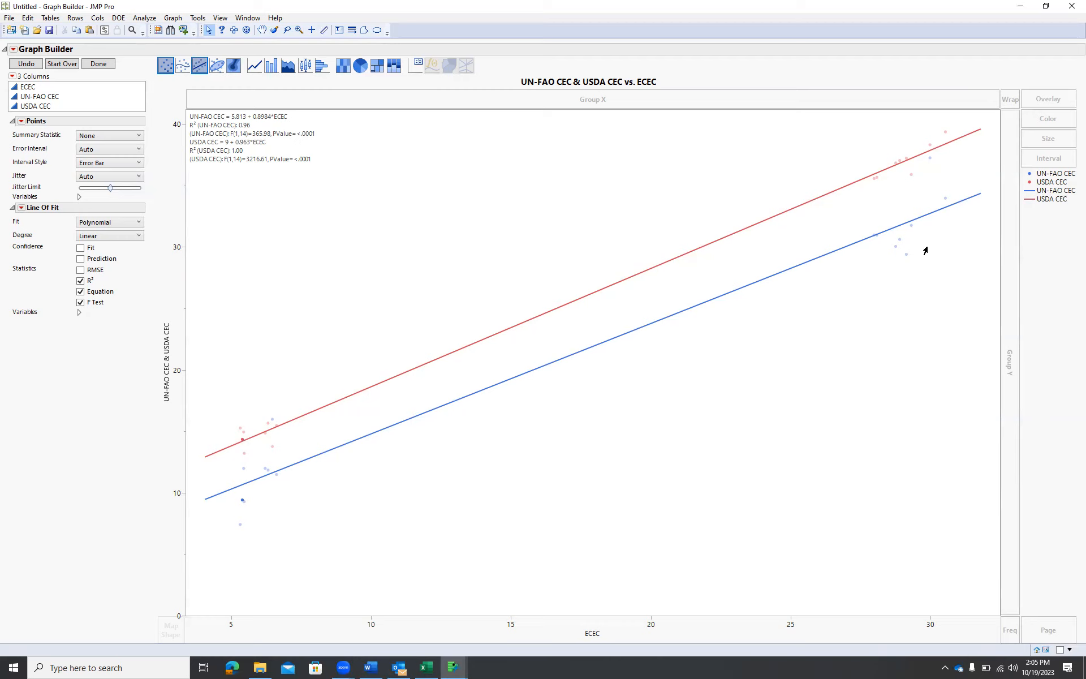
{"action": "left_click_drag", "start_coordinate": [1054, 197], "coordinate": [233, 196]}
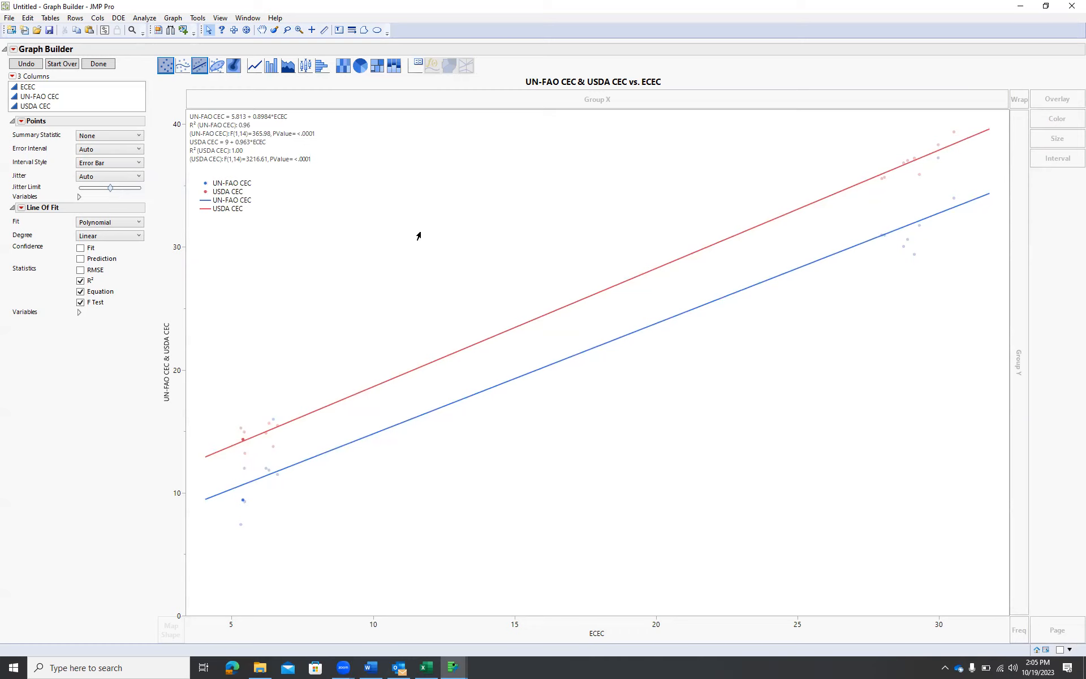
{"action": "left_click_drag", "start_coordinate": [221, 201], "coordinate": [221, 193]}
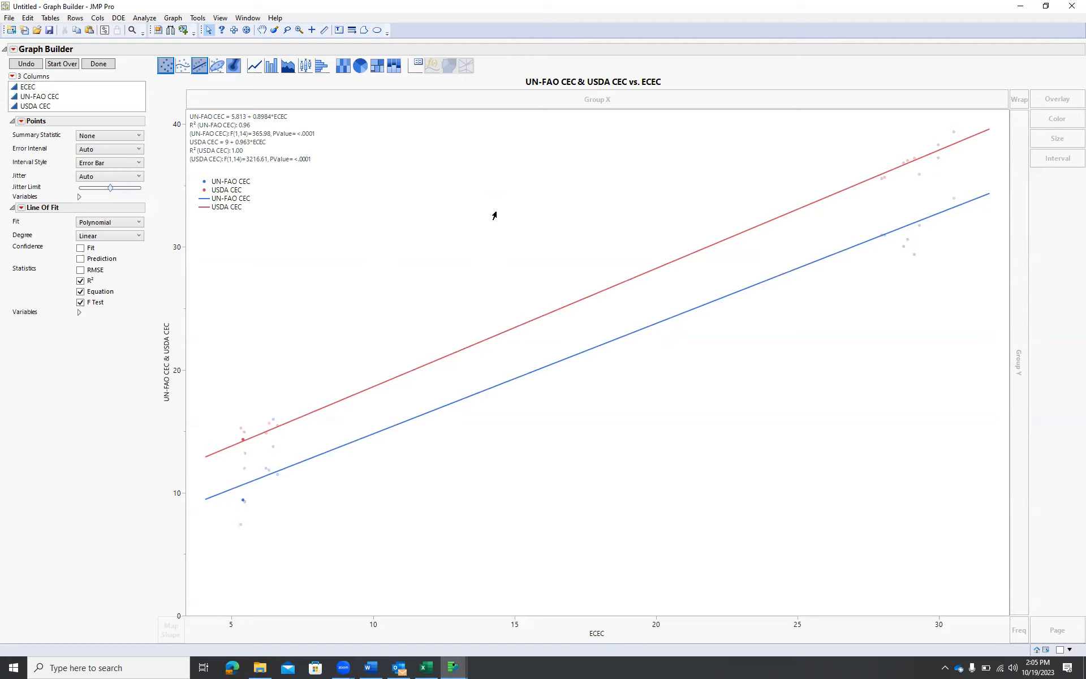
Open the graph's properties and set the text color to black
{"action": "right_click", "coordinate": [489, 206]}
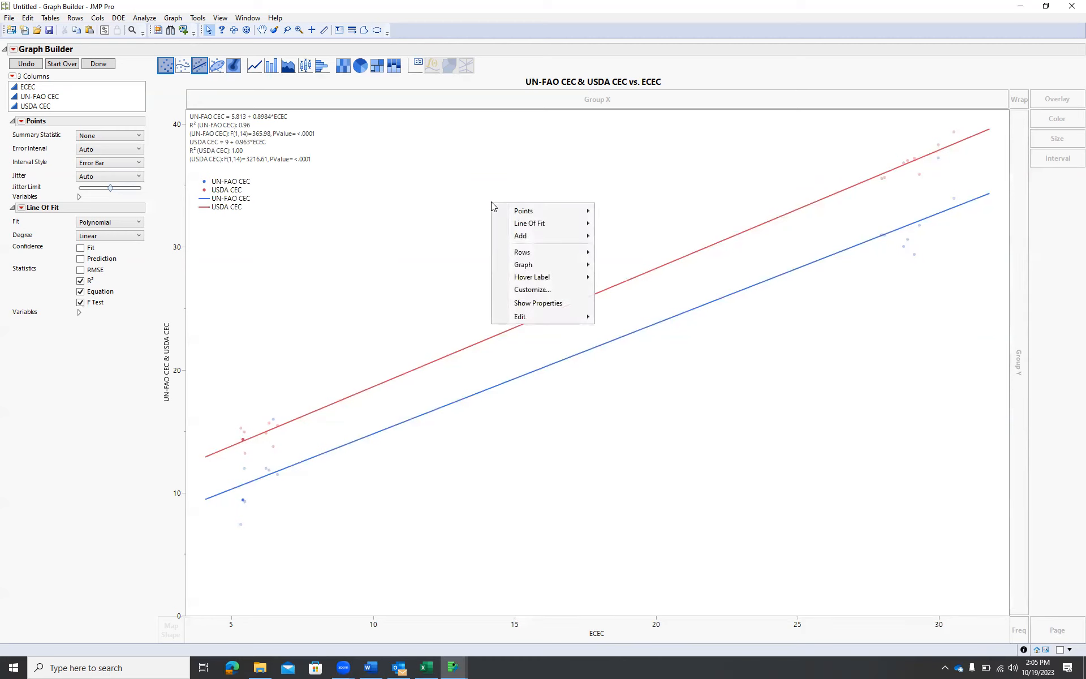
{"action": "mouse_move", "coordinate": [553, 317]}
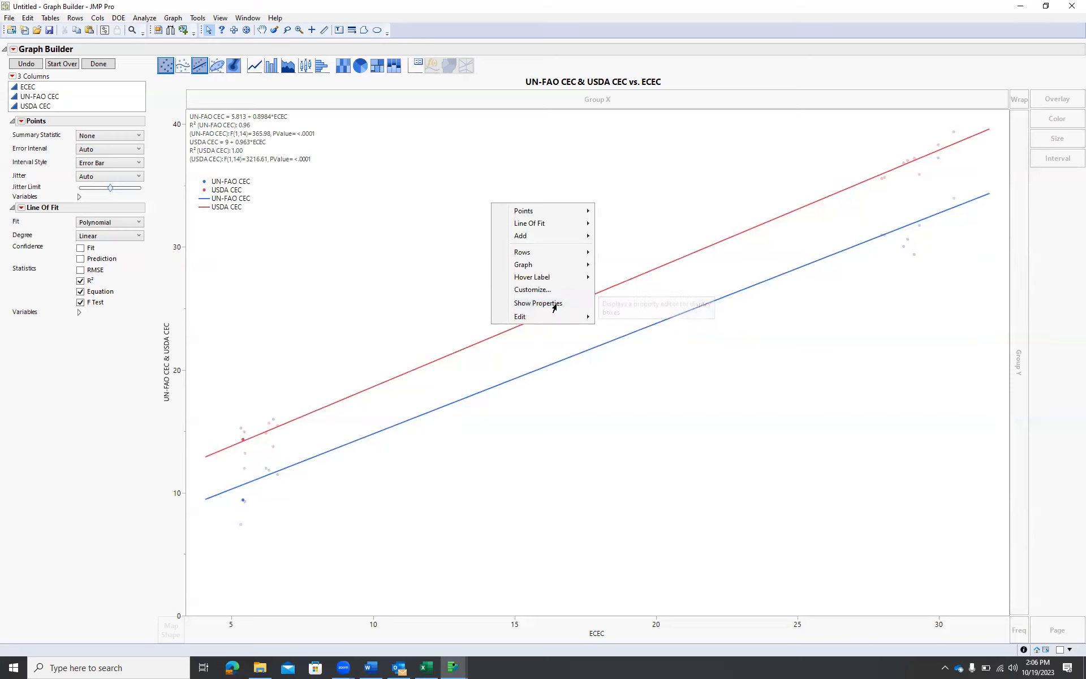
{"action": "left_click", "coordinate": [558, 307]}
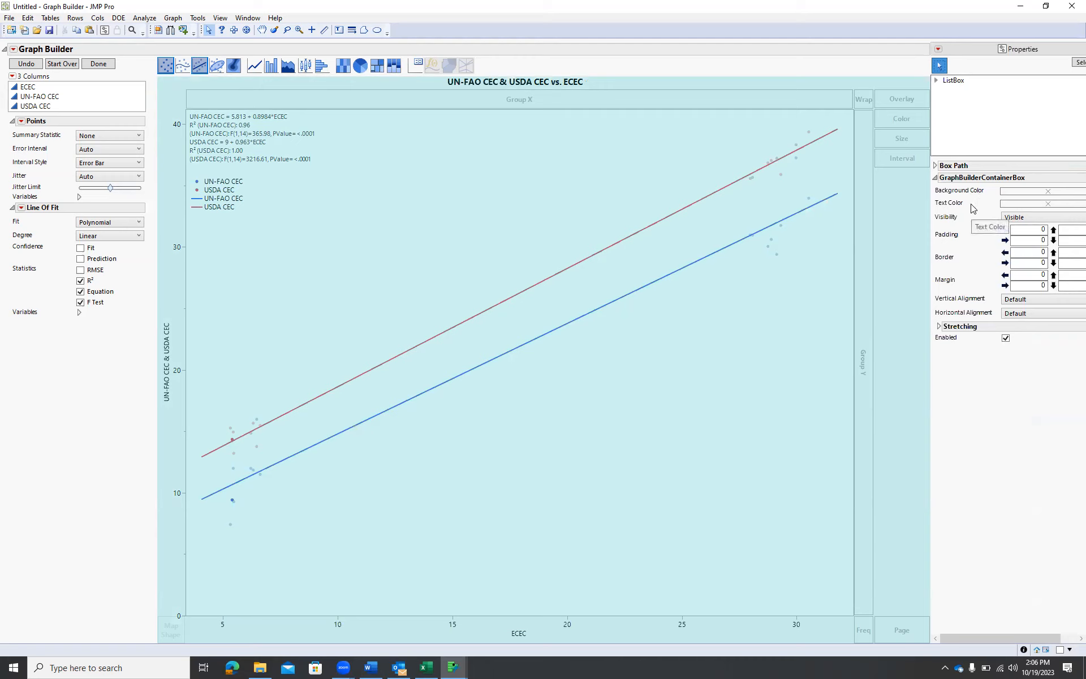
{"action": "left_click", "coordinate": [1047, 195]}
{"action": "left_click", "coordinate": [1041, 201]}
{"action": "left_click", "coordinate": [1055, 208]}
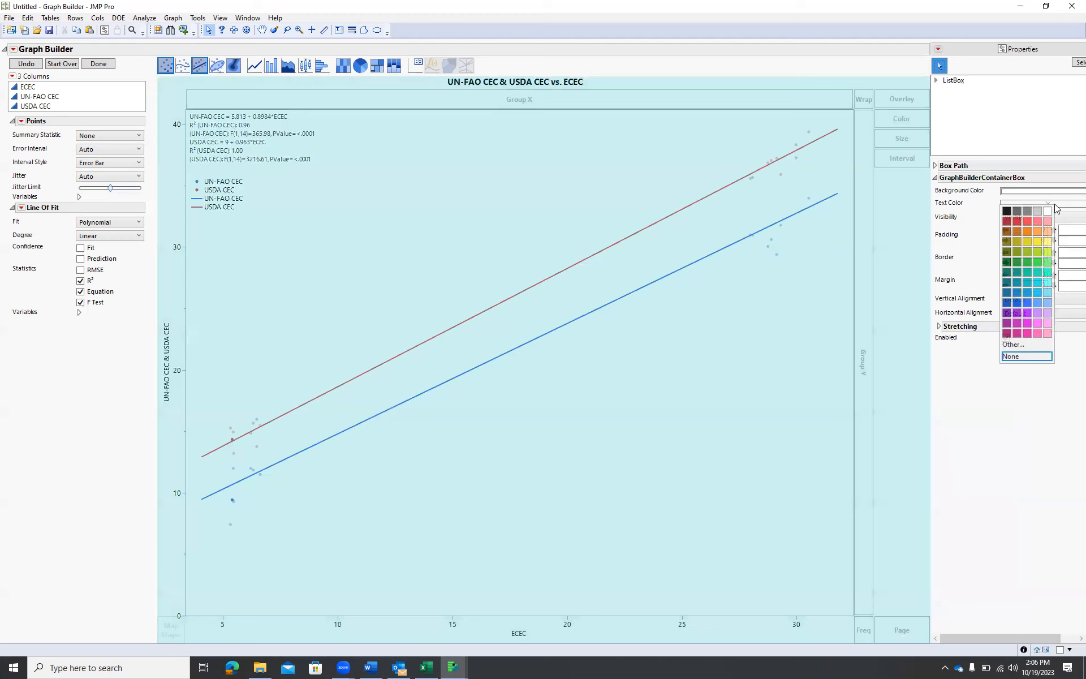
{"action": "left_click", "coordinate": [1006, 211]}
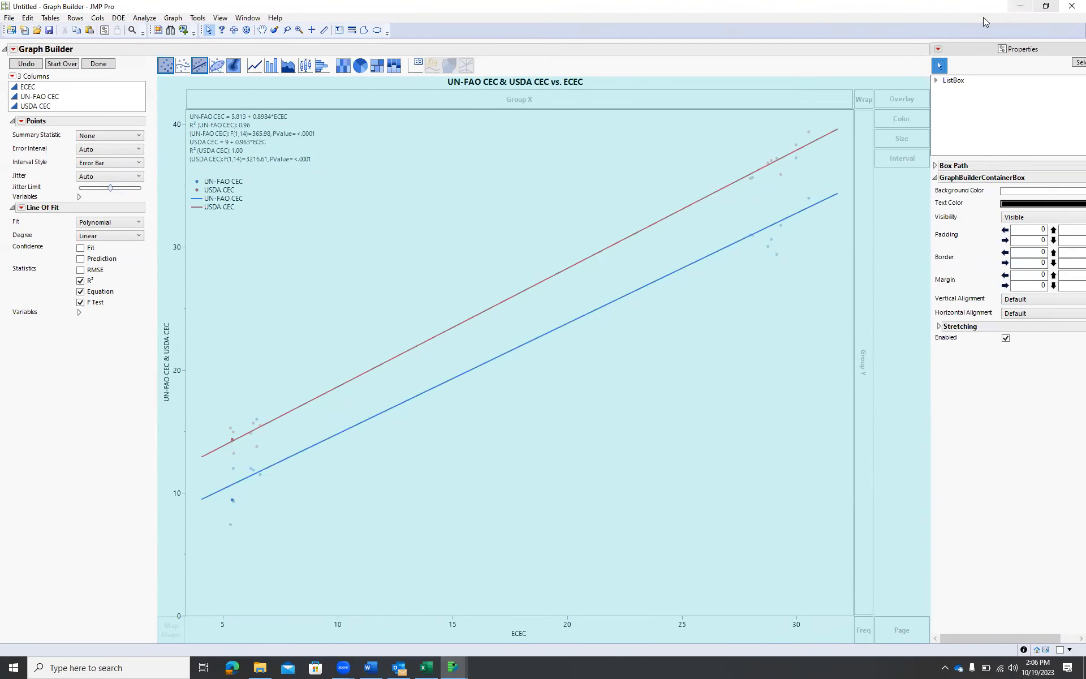
Close the Properties panel and maximize the Graph Builder window again
{"action": "double_click", "coordinate": [930, 11]}
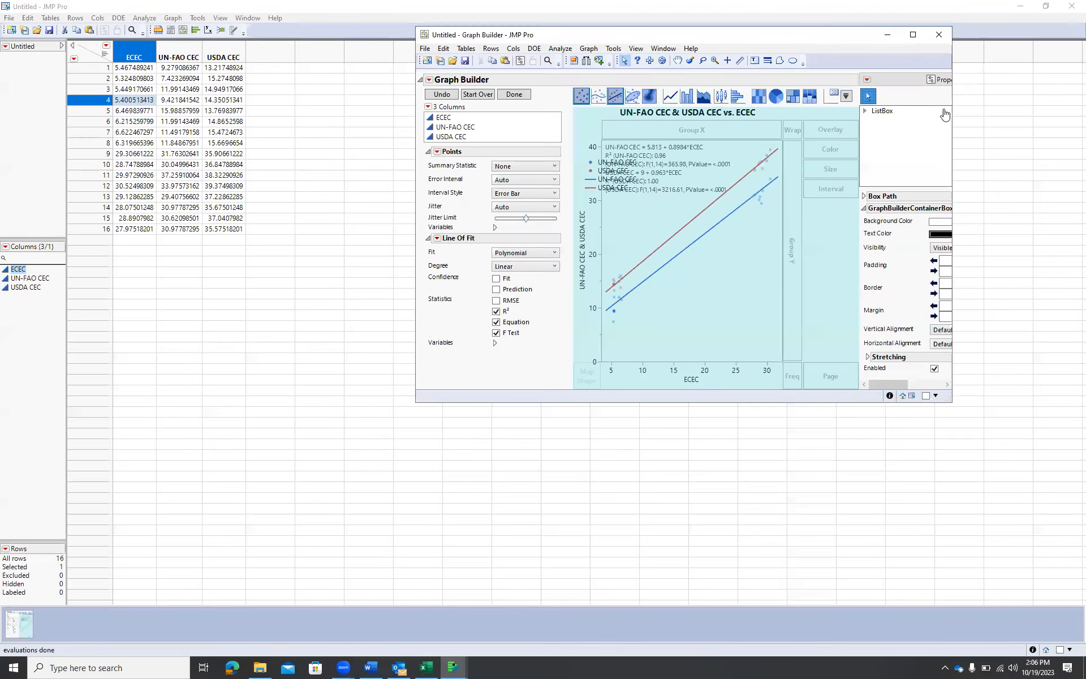
{"action": "left_click_drag", "start_coordinate": [888, 386], "coordinate": [947, 376]}
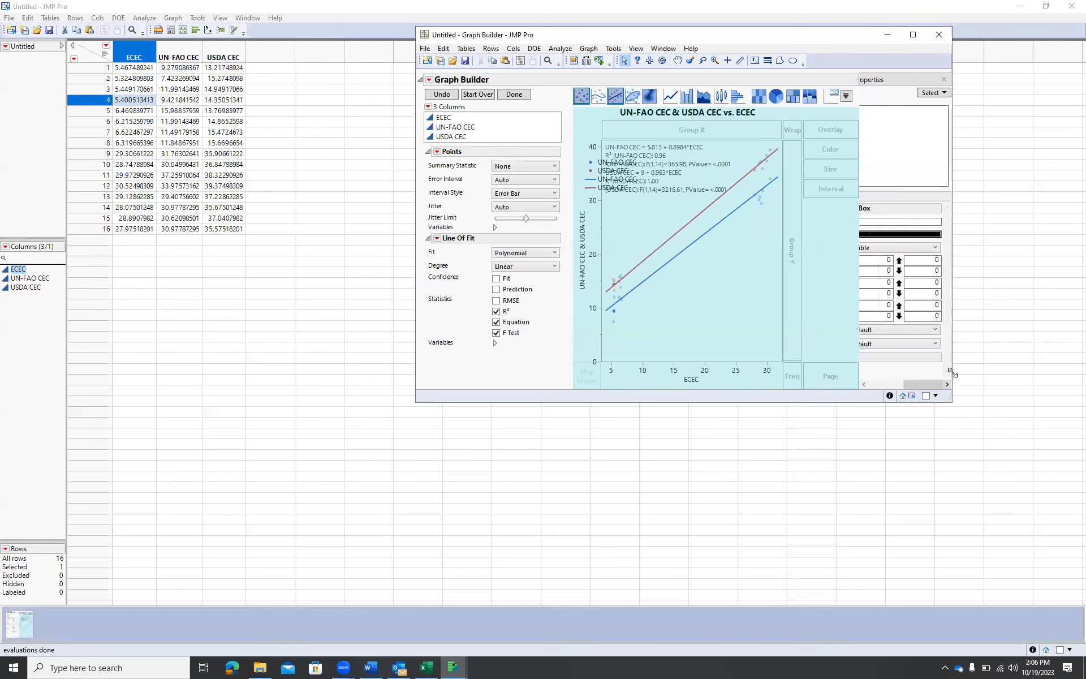
{"action": "left_click", "coordinate": [944, 82]}
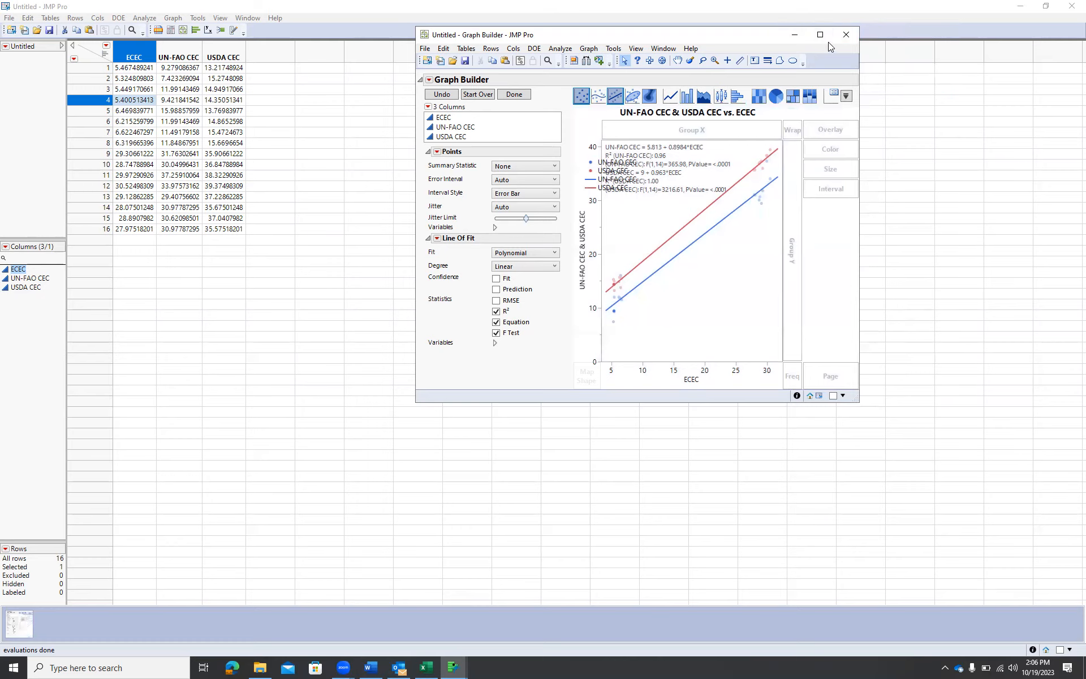
{"action": "left_click", "coordinate": [821, 37]}
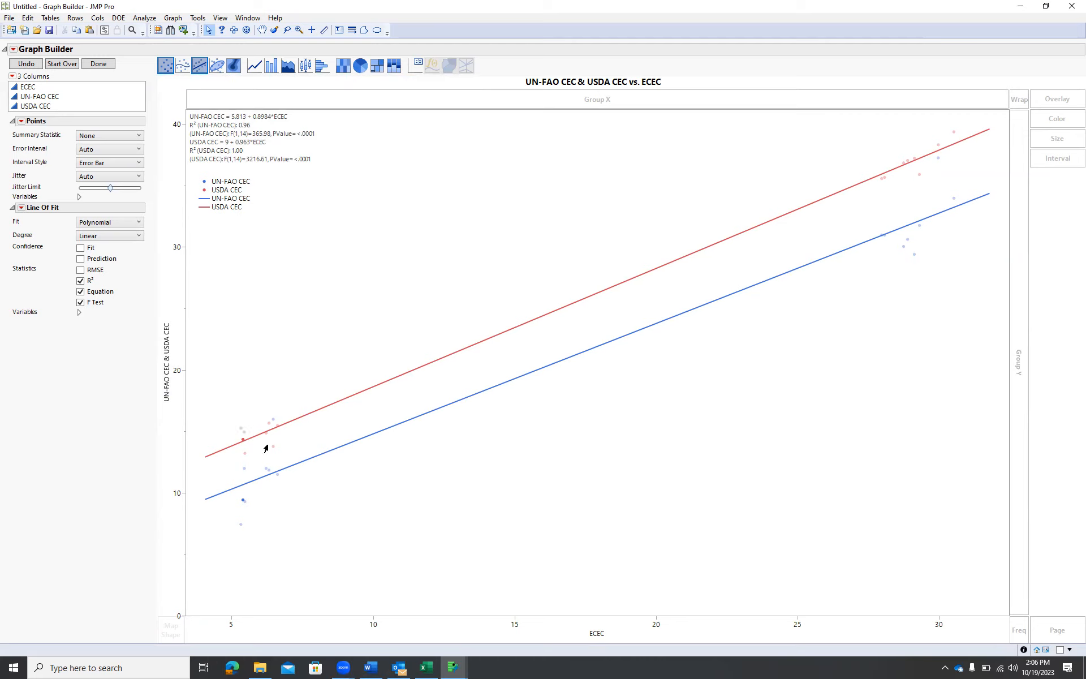
In the legend settings, hide both point entries and move USDA CEC above UN-FAO CEC
{"action": "double_click", "coordinate": [229, 184]}
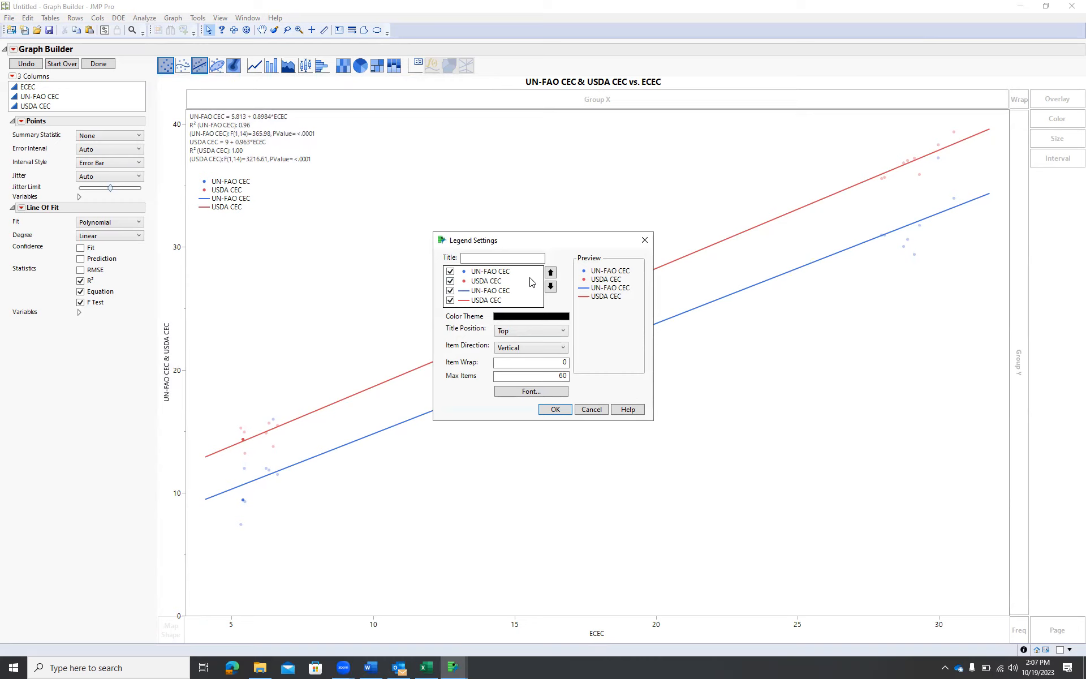
{"action": "left_click", "coordinate": [450, 272]}
{"action": "left_click", "coordinate": [450, 281]}
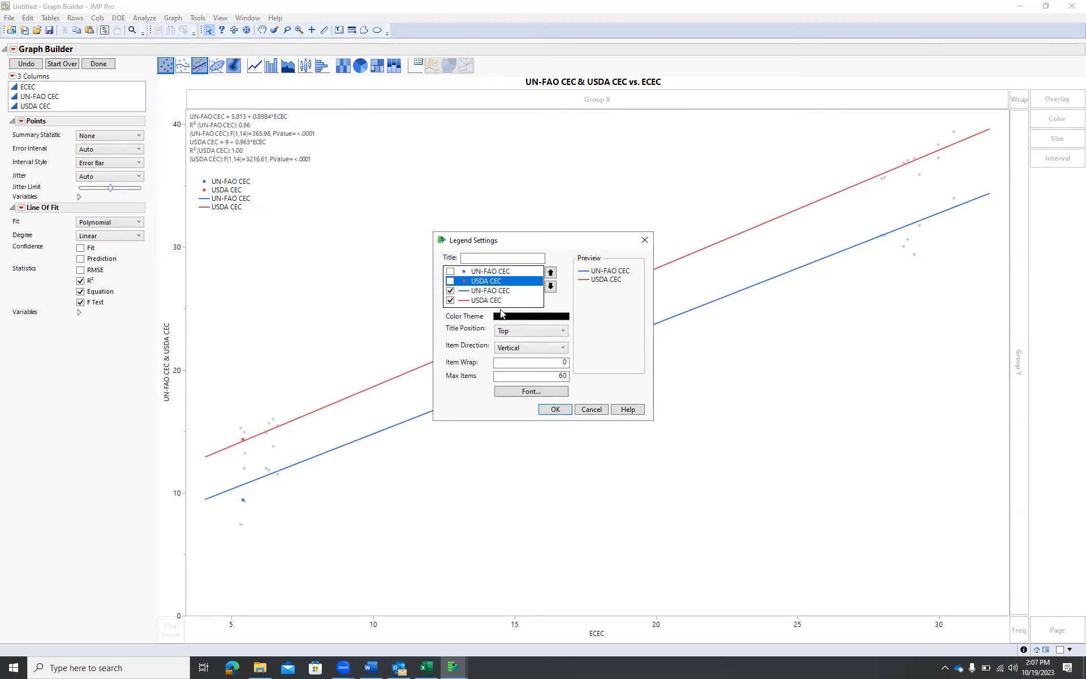
{"action": "left_click", "coordinate": [484, 301]}
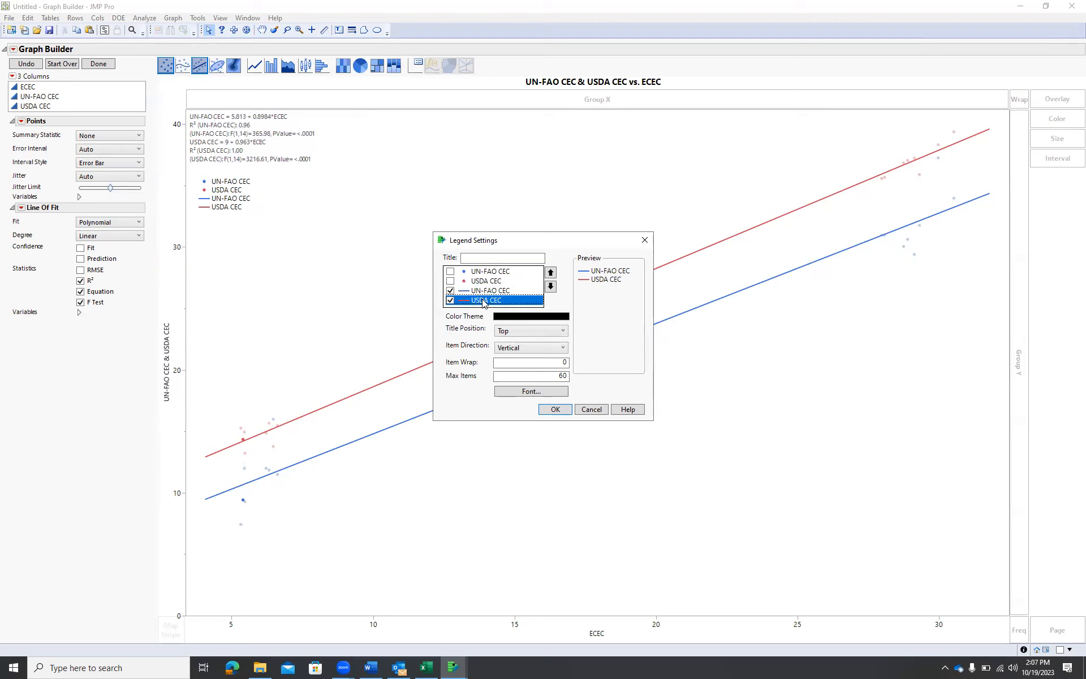
{"action": "left_click", "coordinate": [549, 275]}
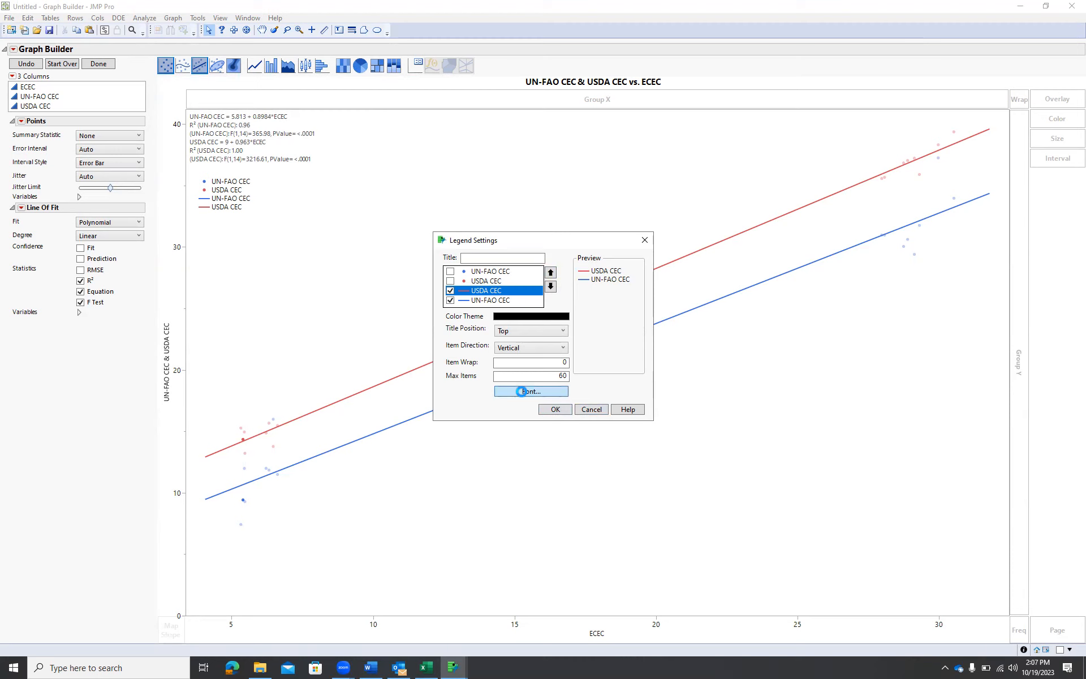
Set the legend font to Bold, size 14, and apply the legend settings
{"action": "left_click", "coordinate": [522, 394]}
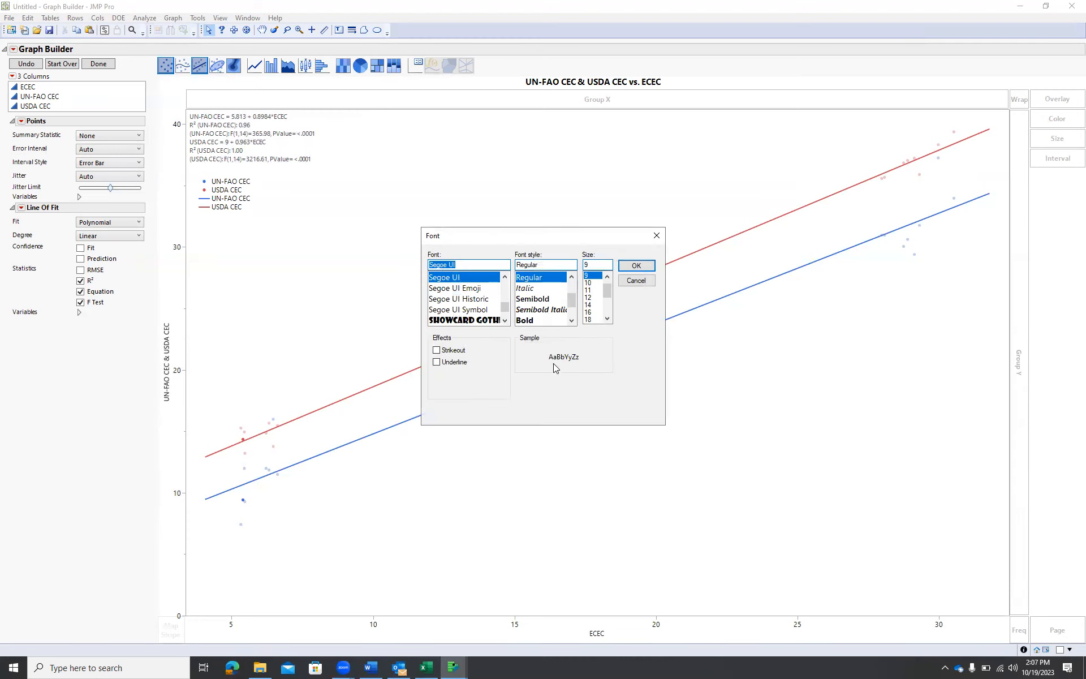
{"action": "left_click", "coordinate": [532, 320]}
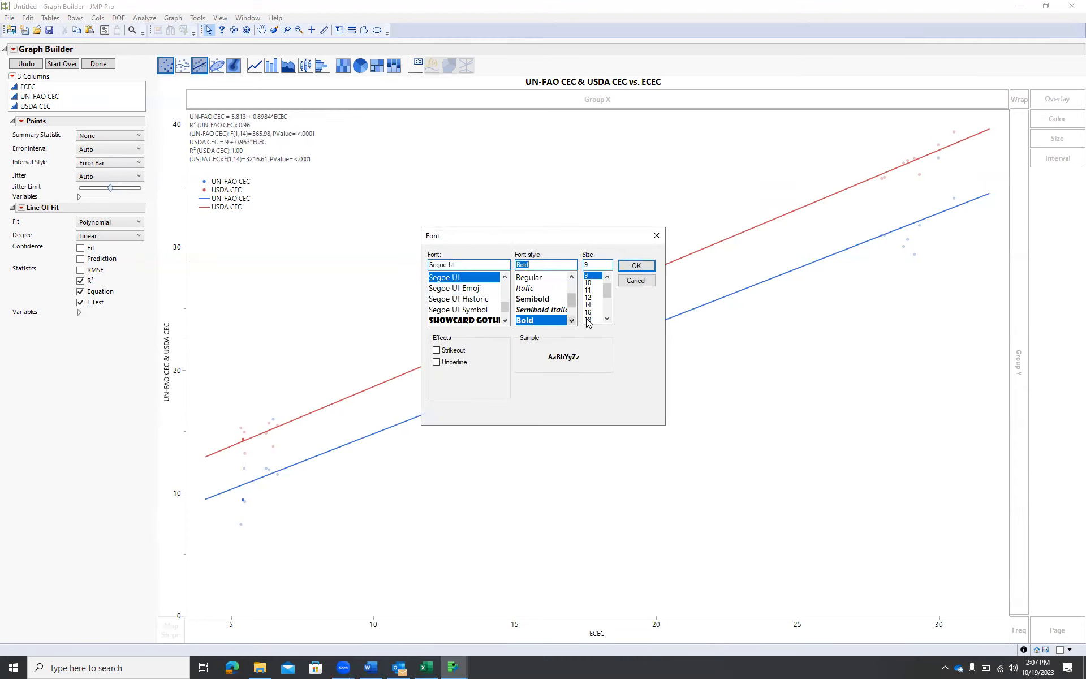
{"action": "left_click", "coordinate": [598, 306]}
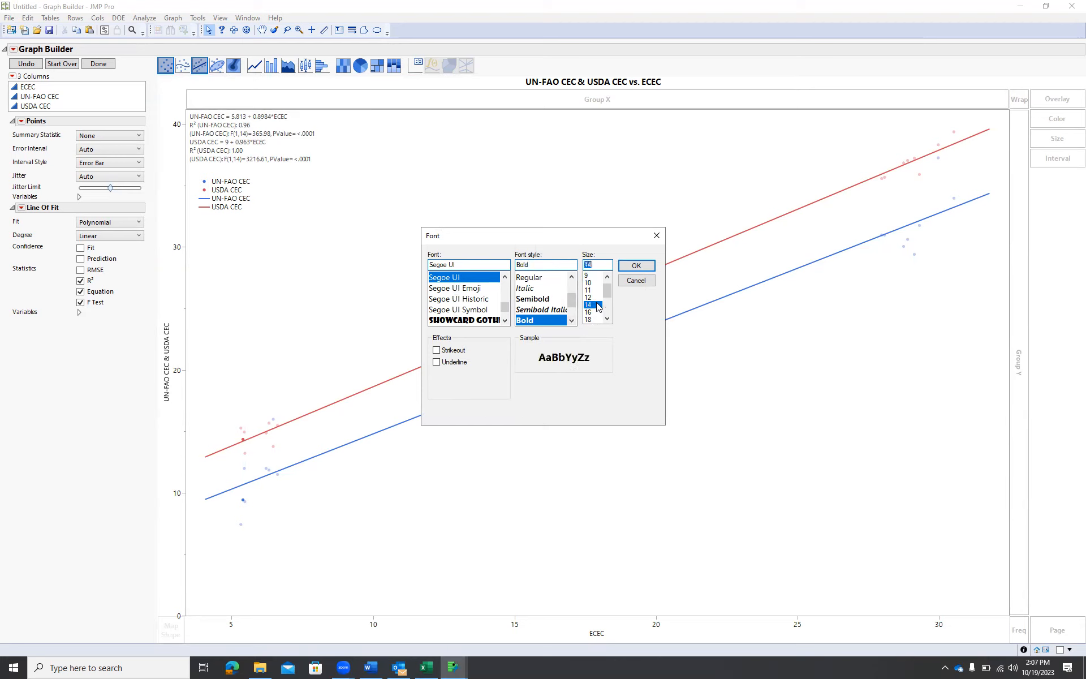
{"action": "left_click", "coordinate": [638, 268]}
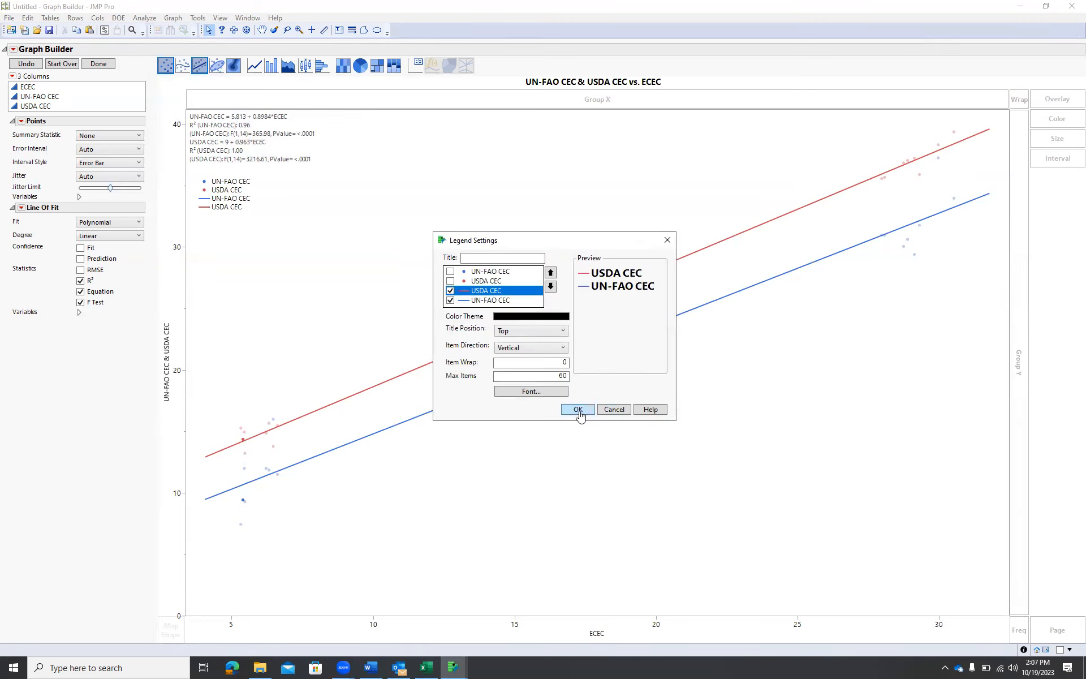
{"action": "left_click", "coordinate": [578, 409]}
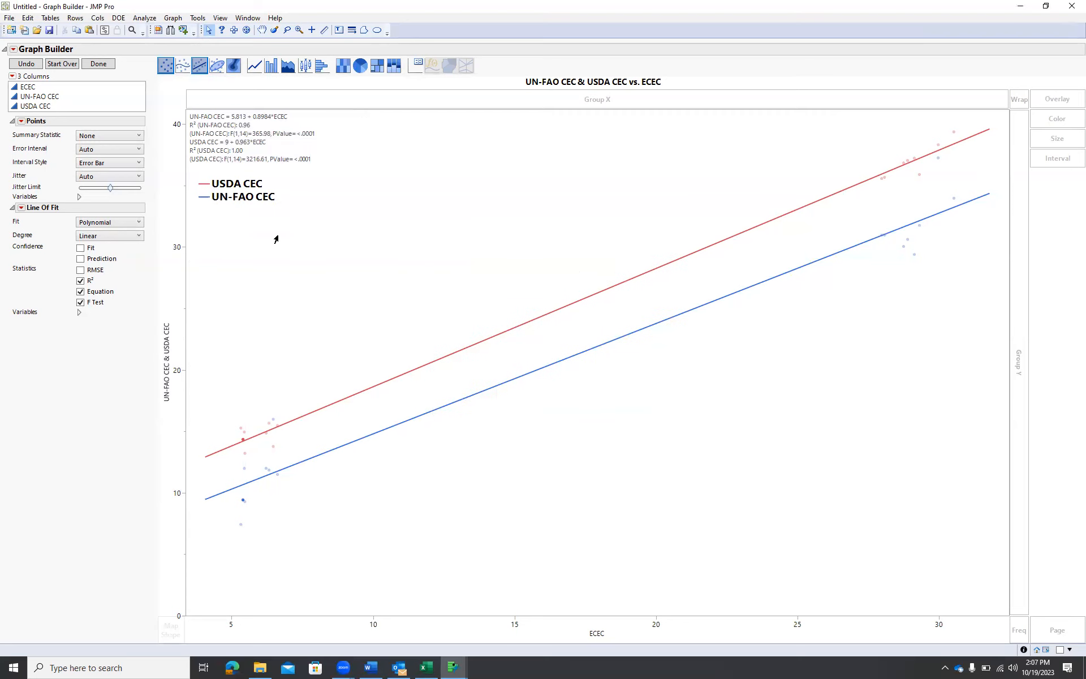
Move the legend slightly higher in the graph
{"action": "left_click_drag", "start_coordinate": [233, 192], "coordinate": [227, 181]}
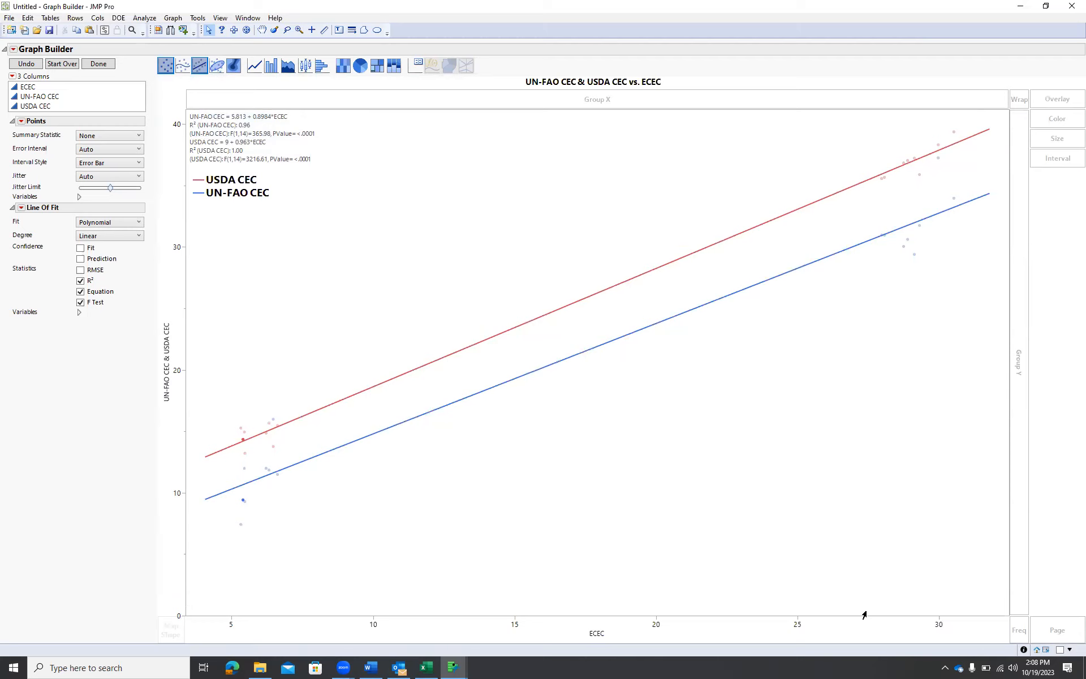
Append "(cmolc/kg)" to the x-axis title so it reads ECEC (cmolc/kg)
{"action": "left_click", "coordinate": [593, 626]}
{"action": "left_click", "coordinate": [598, 634]}
{"action": "left_click", "coordinate": [606, 636]}
{"action": "type", "text": "(cmolc"}
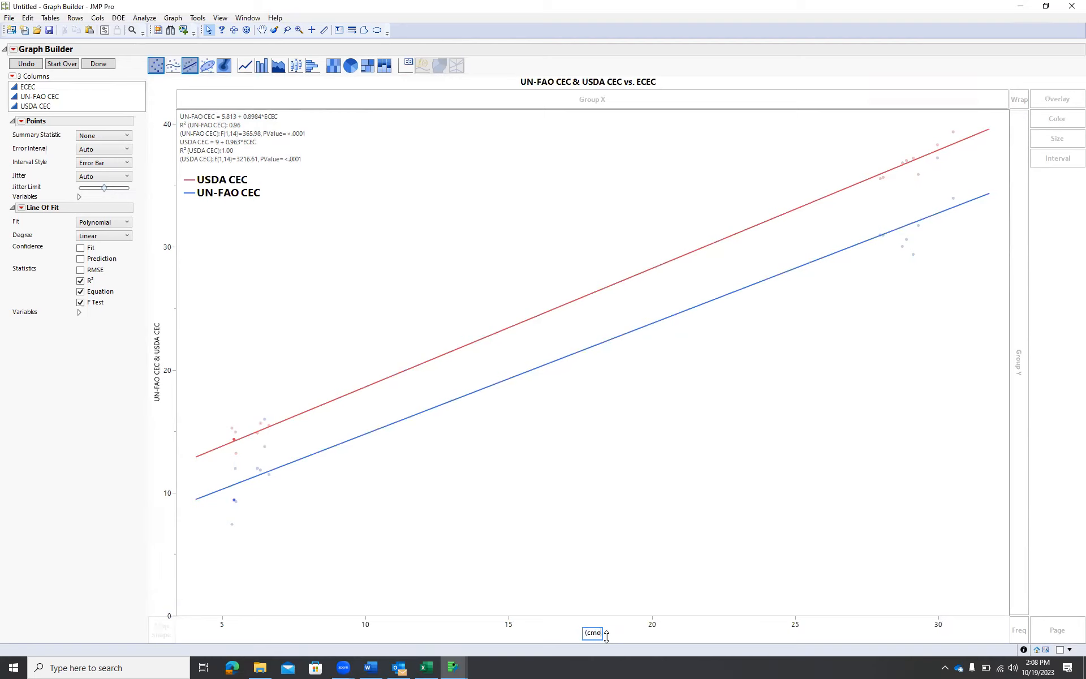
{"action": "type", "text": "/kg)"}
{"action": "left_click", "coordinate": [692, 518]}
Set the x-axis title font to Bold, size 14
{"action": "right_click", "coordinate": [592, 634]}
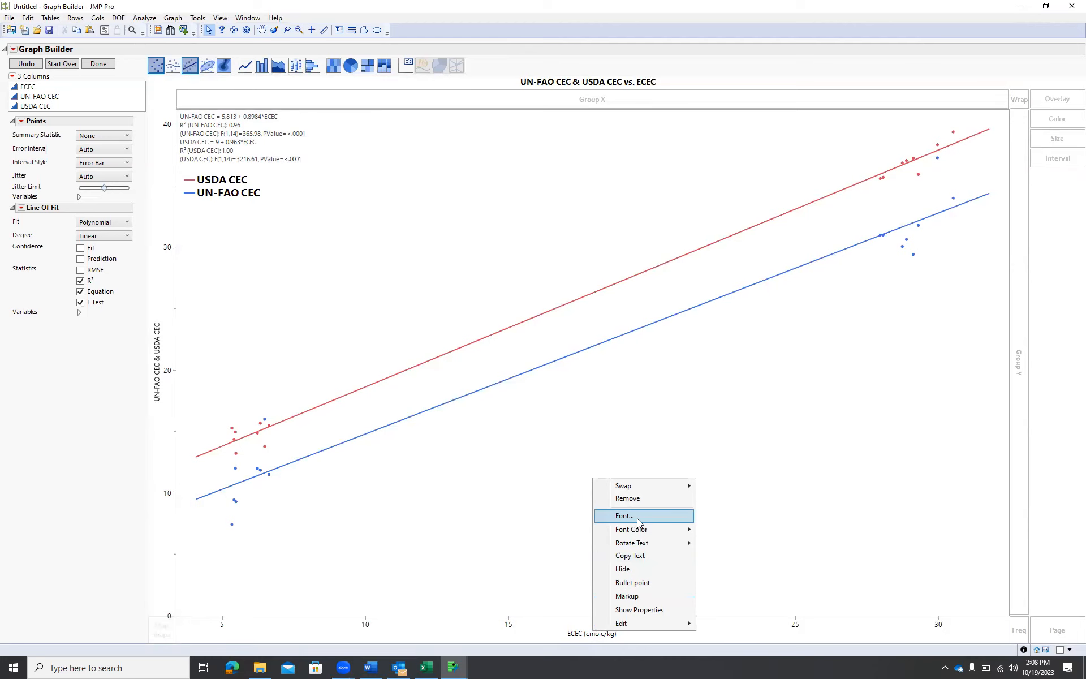
{"action": "left_click", "coordinate": [589, 461]}
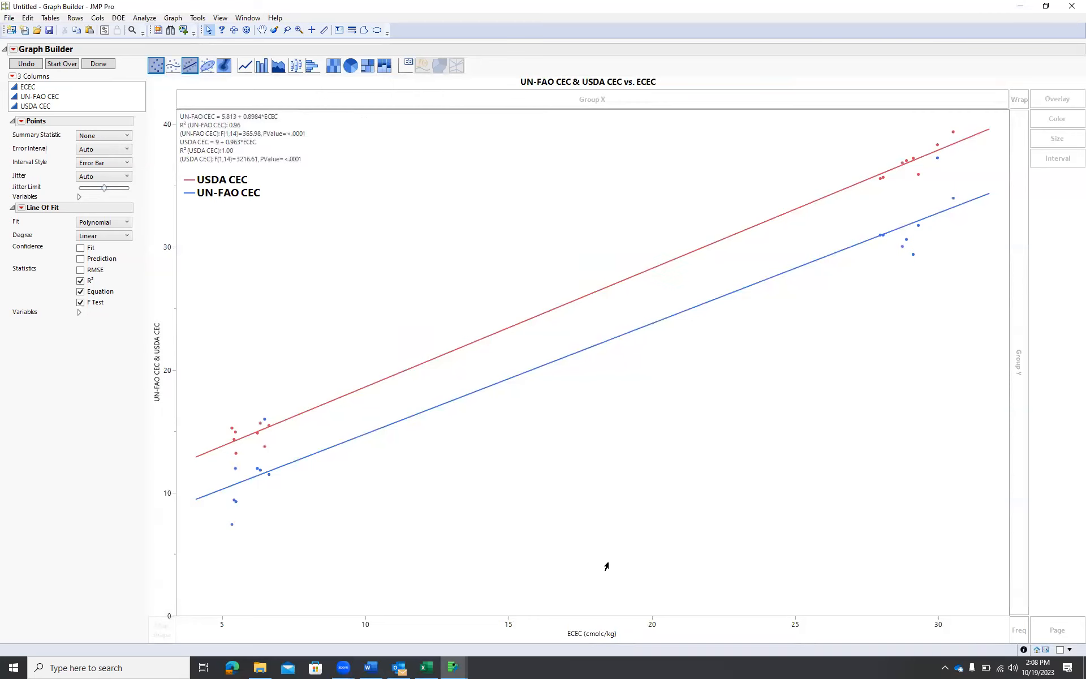
{"action": "right_click", "coordinate": [597, 633]}
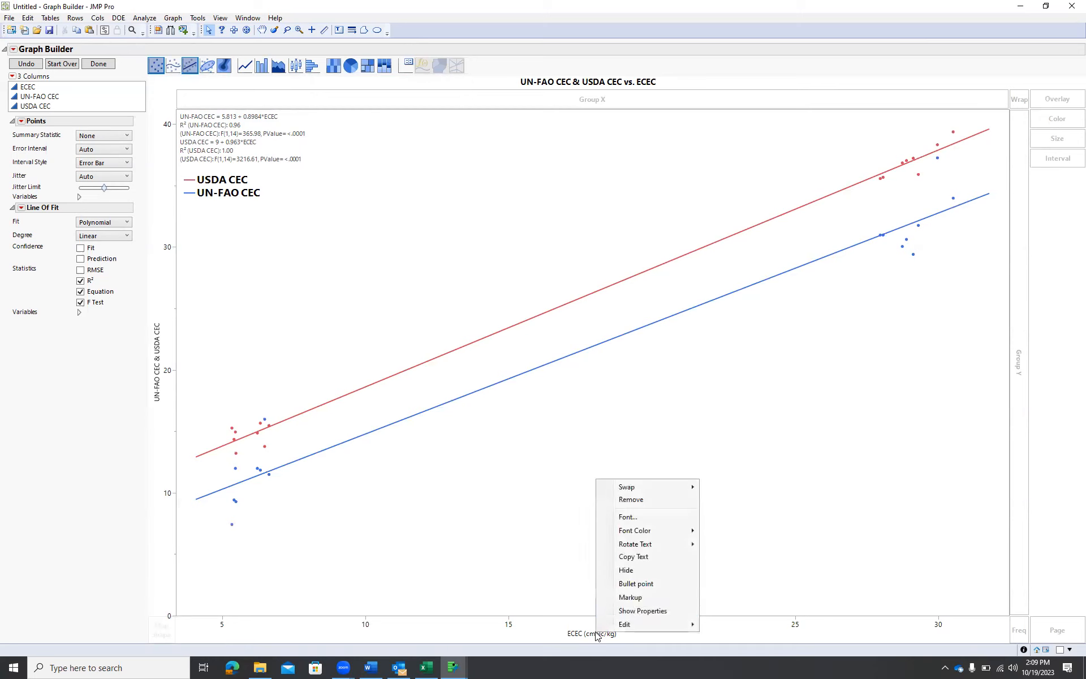
{"action": "left_click", "coordinate": [626, 517]}
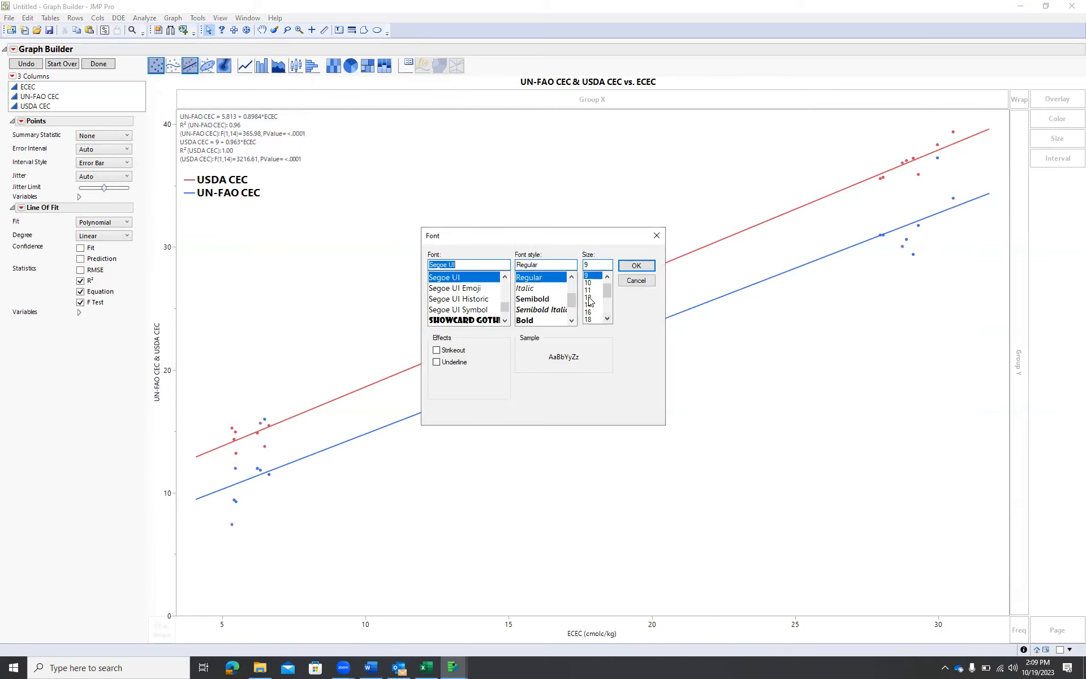
{"action": "left_click", "coordinate": [589, 305]}
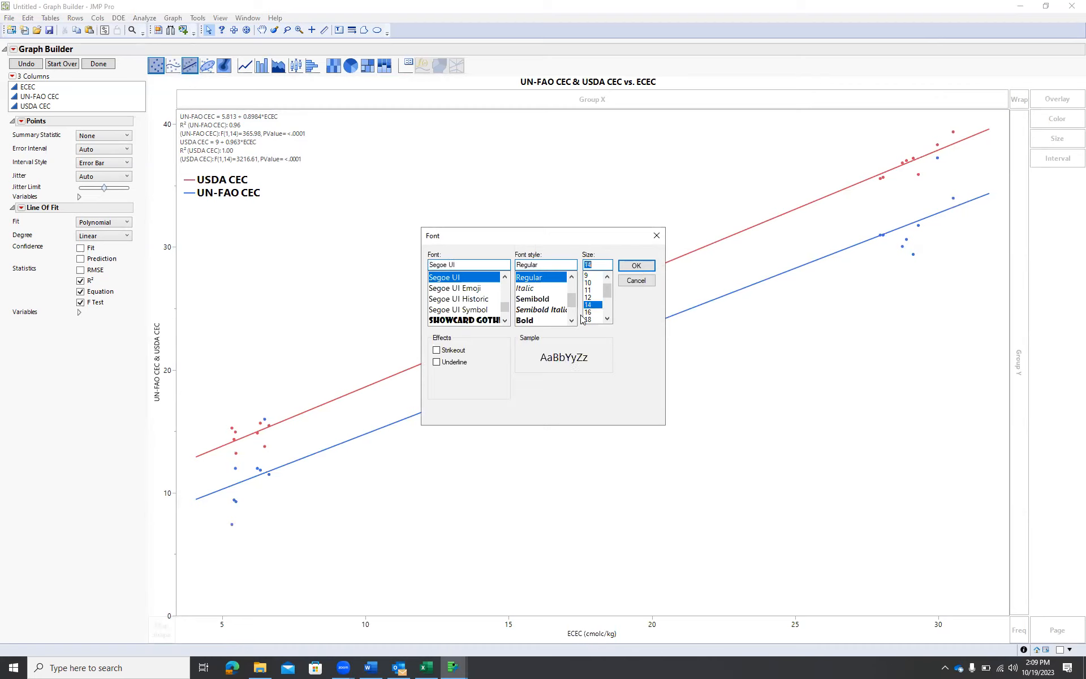
{"action": "left_click", "coordinate": [525, 320]}
{"action": "left_click", "coordinate": [637, 265]}
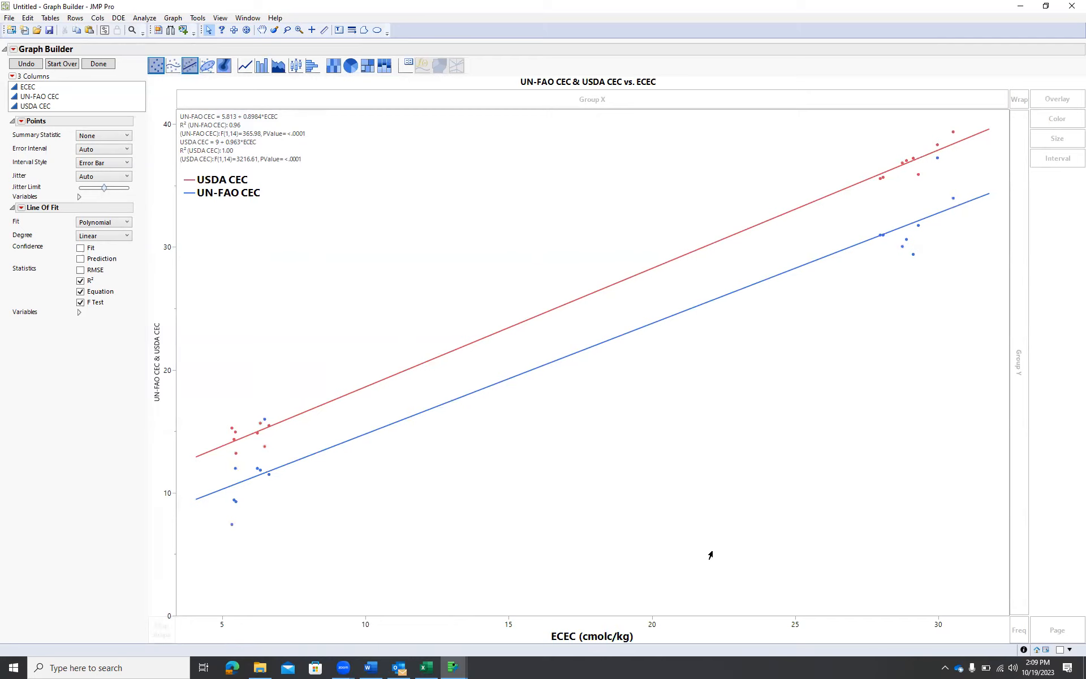
In the X axis settings, set the axis label font to Bold, size 12
{"action": "right_click", "coordinate": [715, 622]}
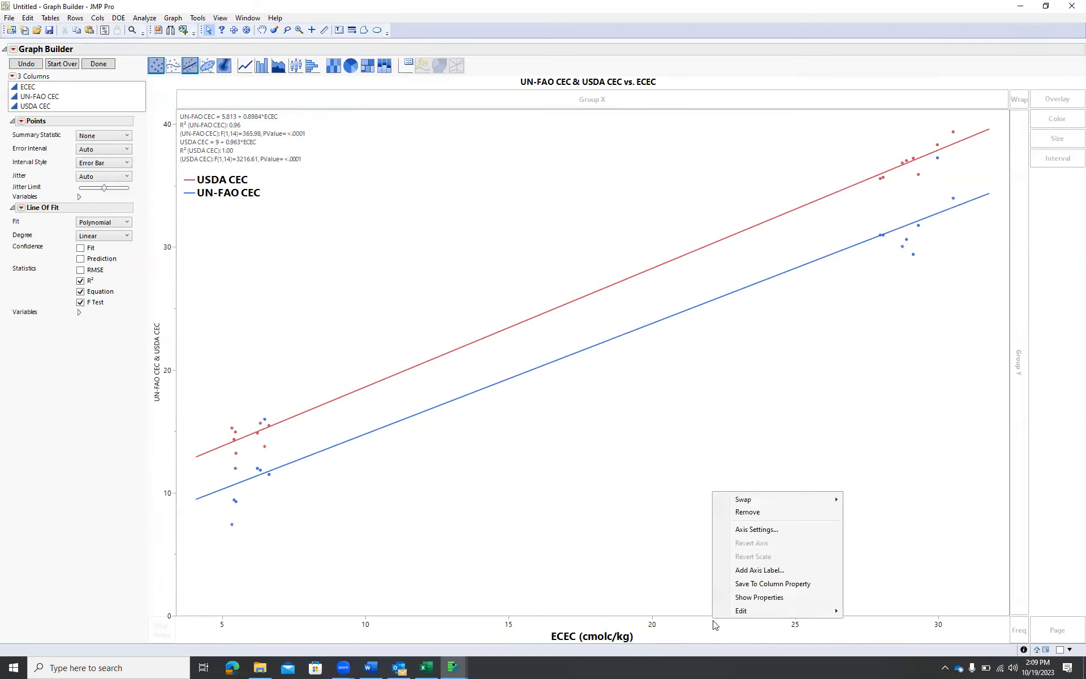
{"action": "left_click", "coordinate": [774, 530]}
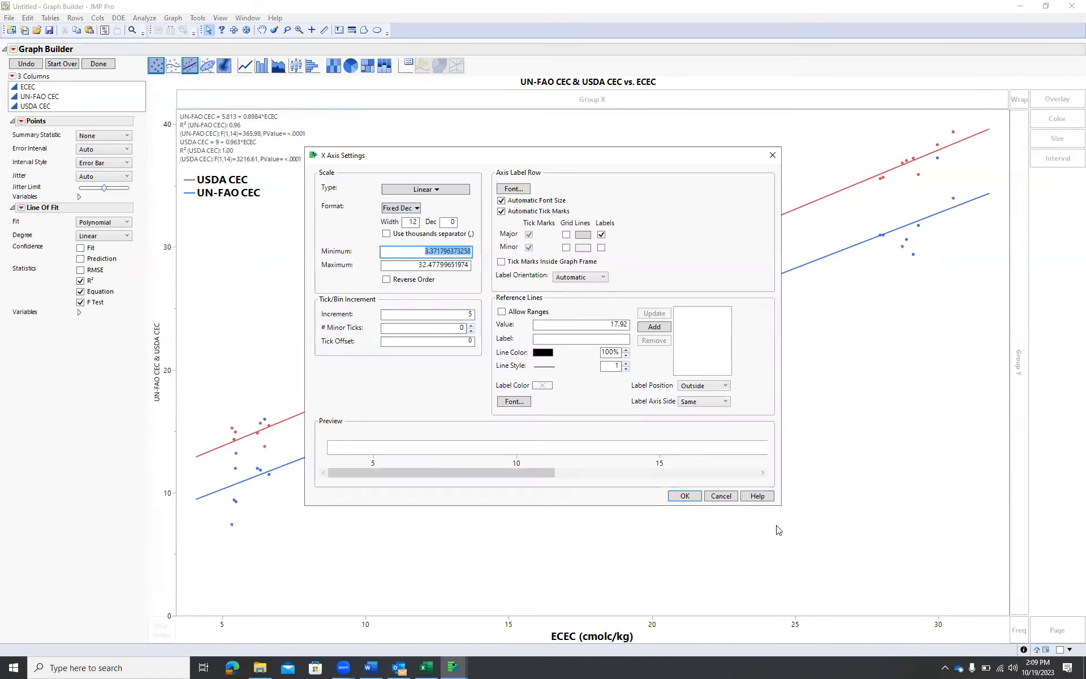
{"action": "left_click", "coordinate": [512, 190]}
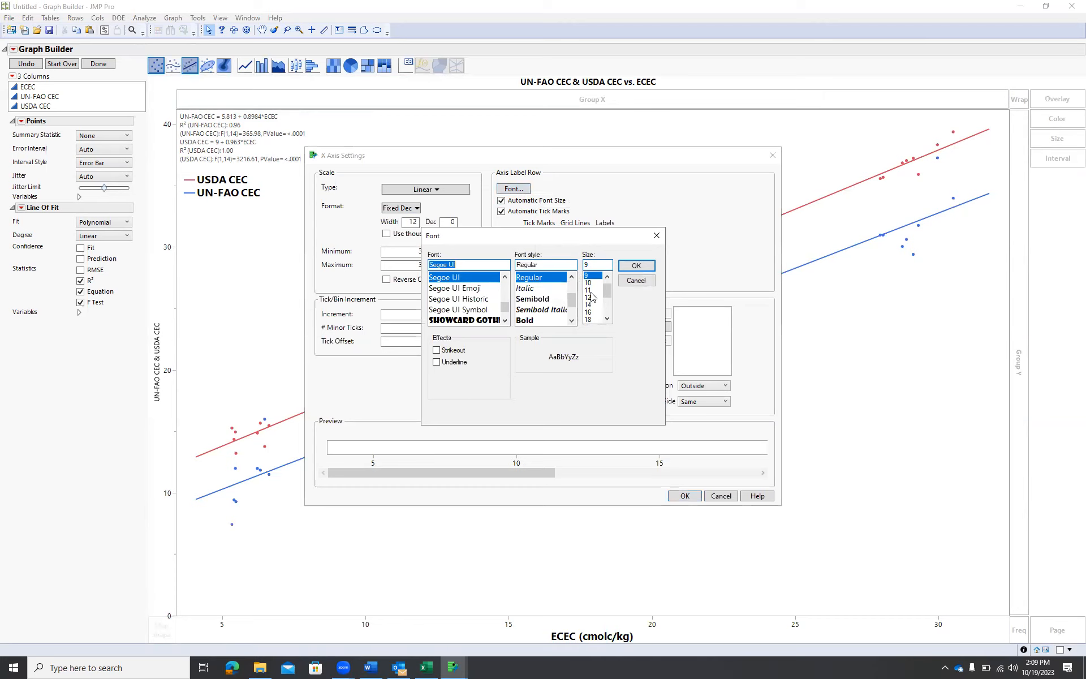
{"action": "left_click", "coordinate": [588, 297]}
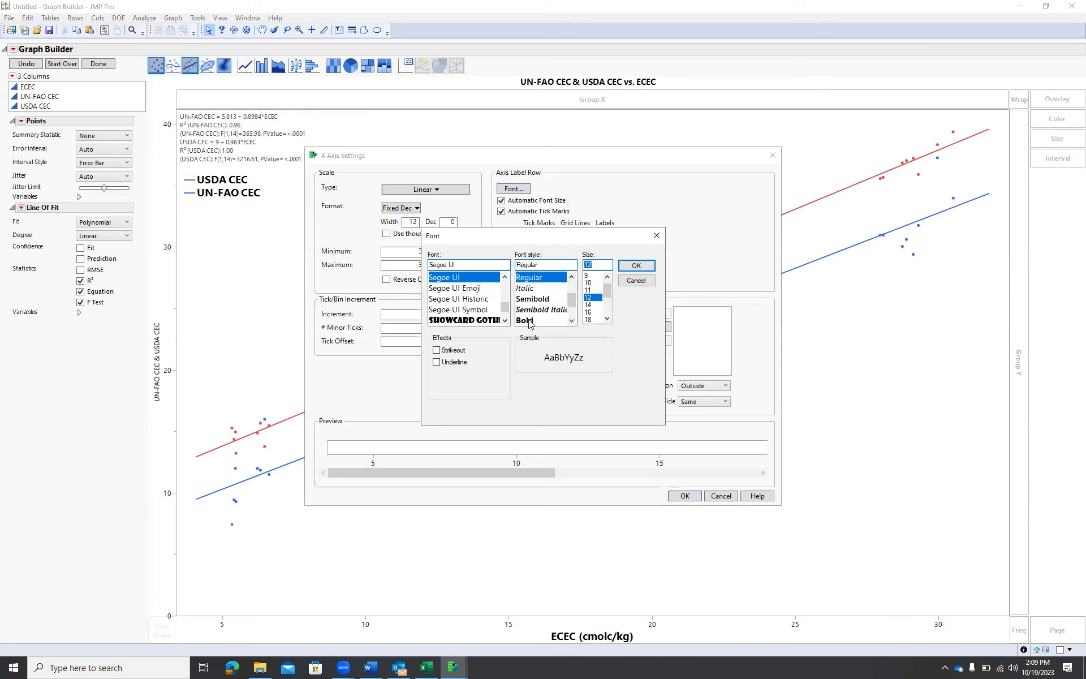
{"action": "left_click", "coordinate": [528, 321]}
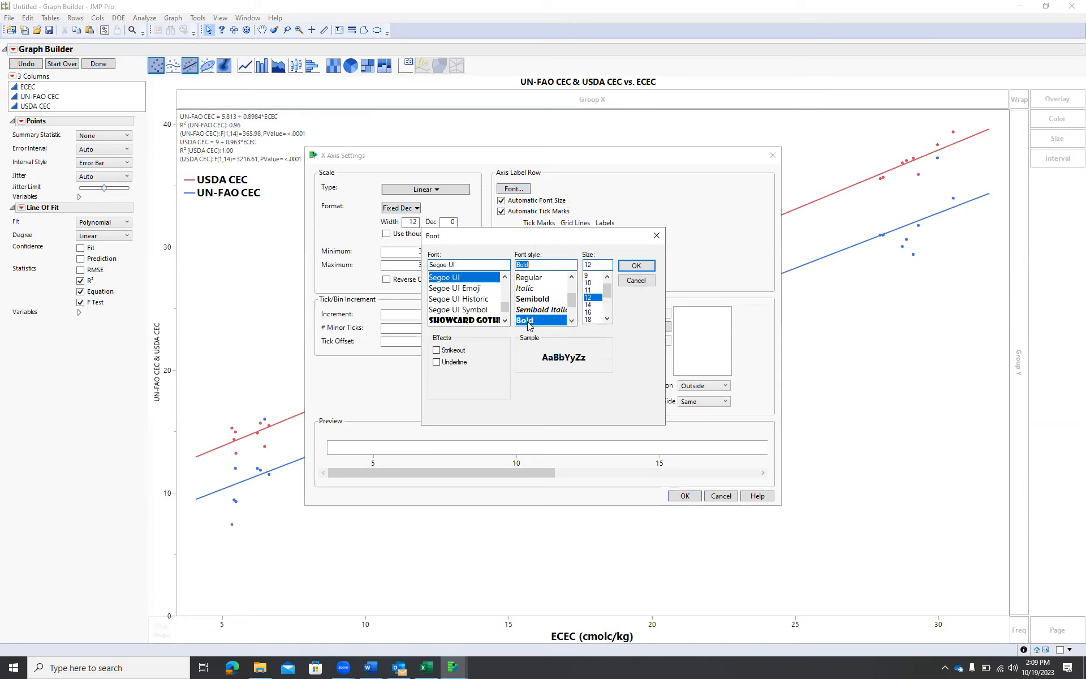
{"action": "left_click", "coordinate": [636, 266]}
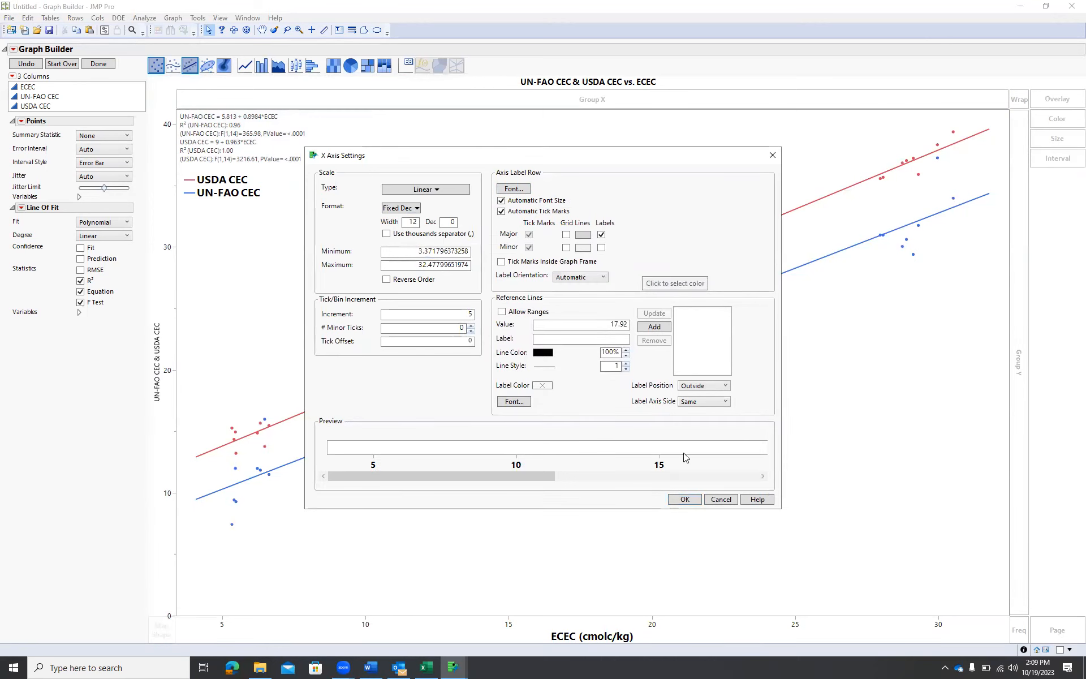
{"action": "left_click", "coordinate": [684, 500]}
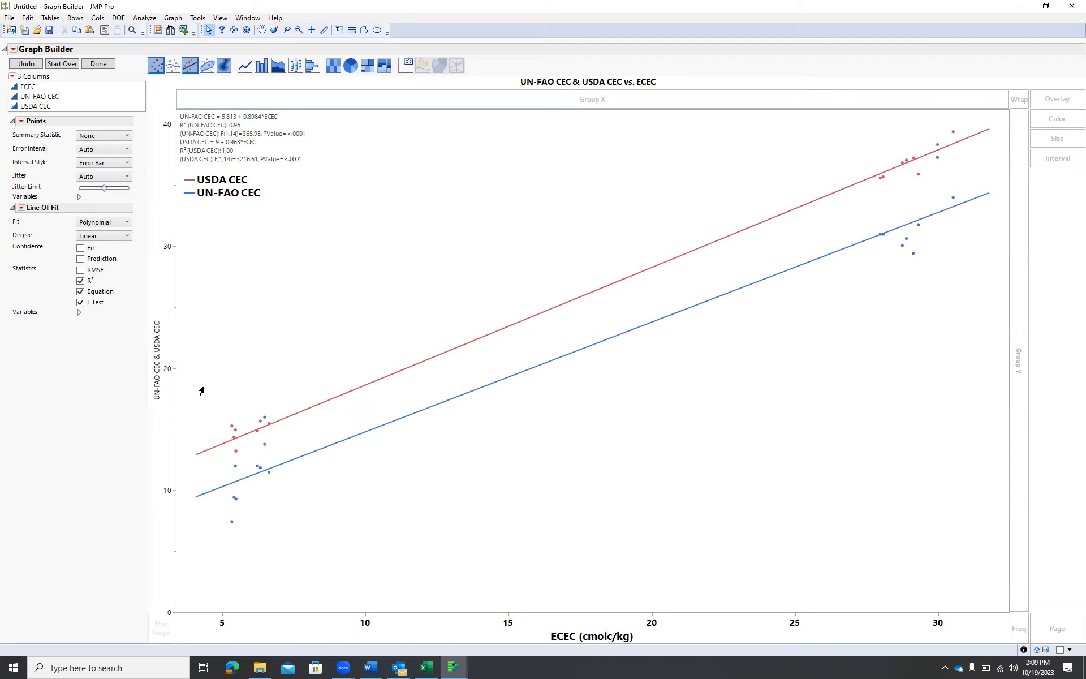
Append "(cmolc/kg)" to the end of the y-axis title UN-FAO CEC & USDA CEC
{"action": "left_click", "coordinate": [159, 356]}
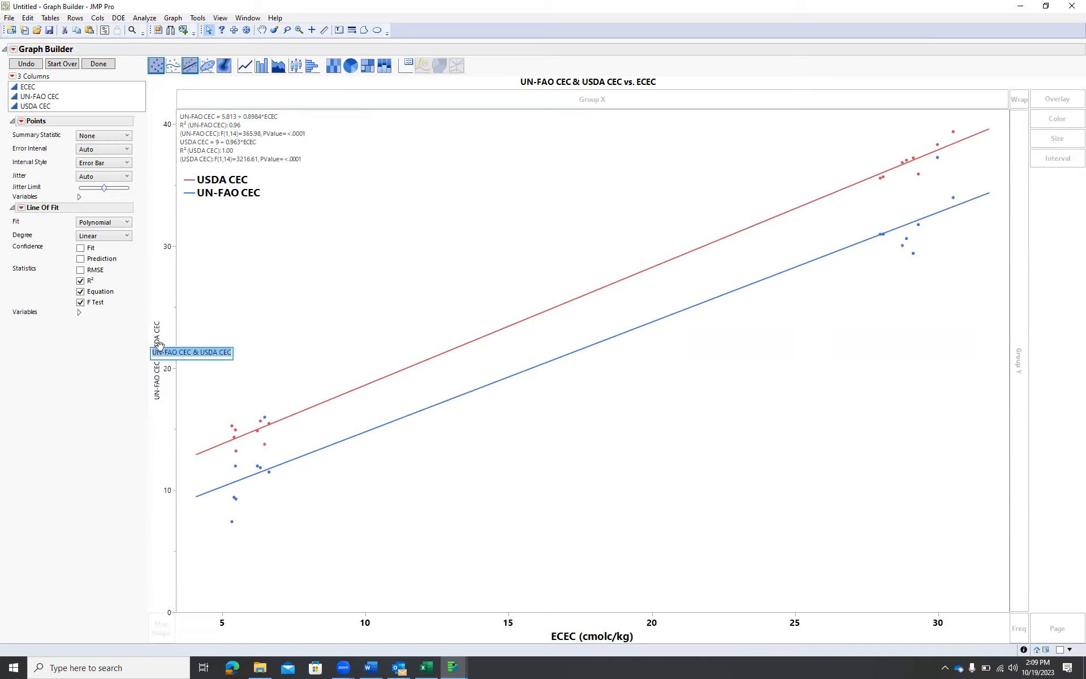
{"action": "key", "text": "End"}
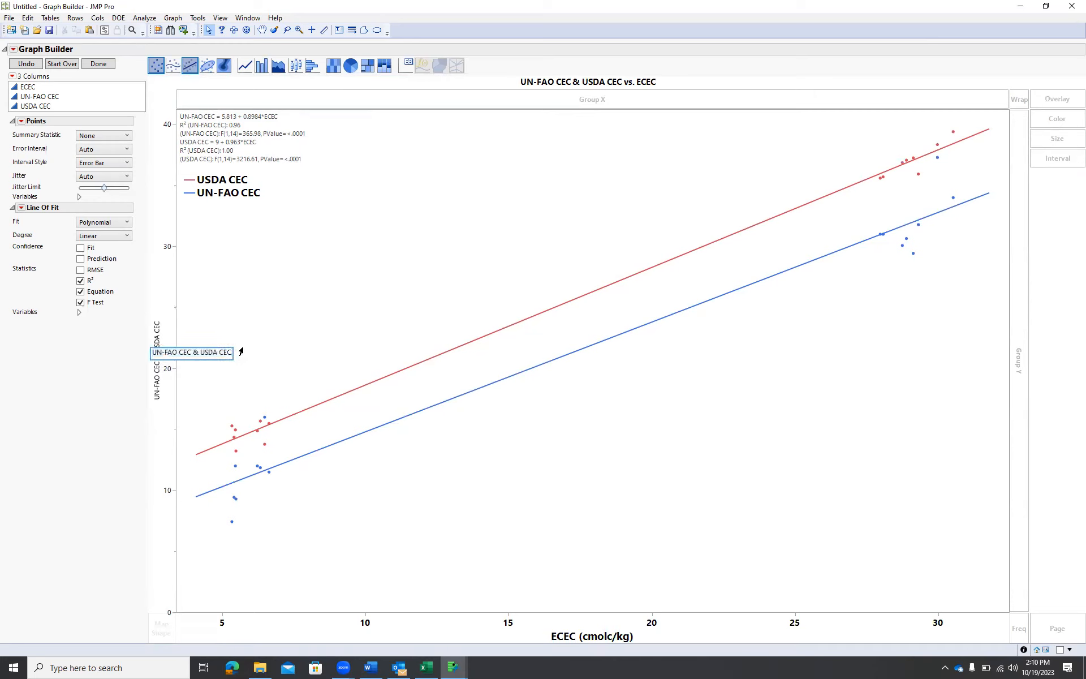
{"action": "type", "text": "(cmolc/kg)"}
{"action": "left_click", "coordinate": [397, 330]}
Set the y-axis title font to Bold, size 14
{"action": "right_click", "coordinate": [156, 350]}
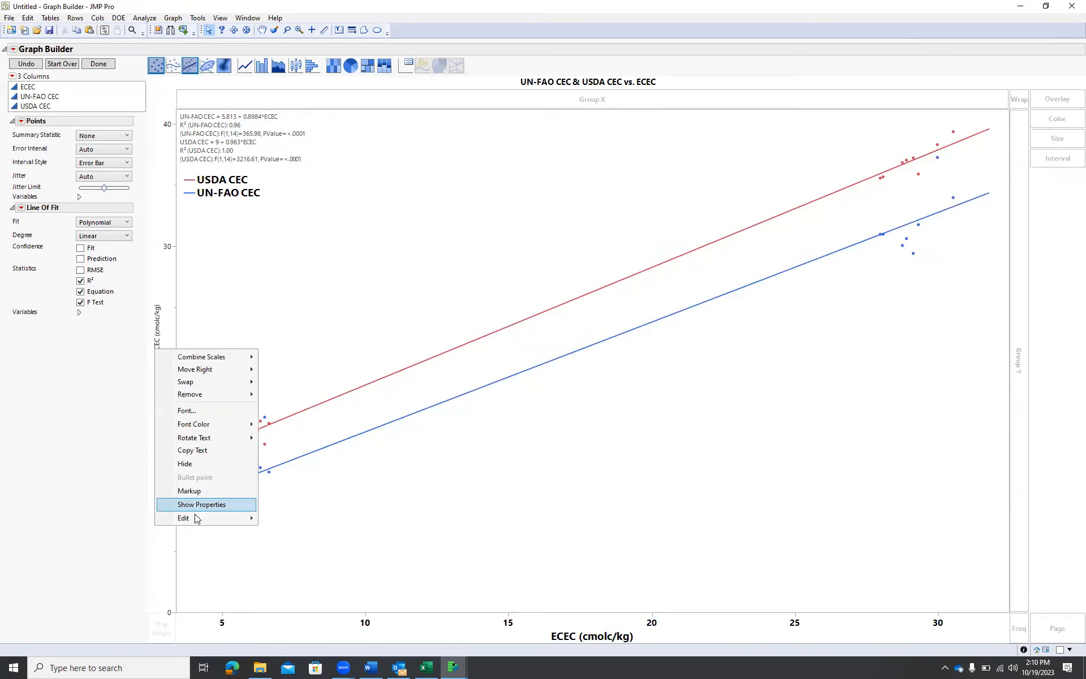
{"action": "left_click", "coordinate": [212, 410]}
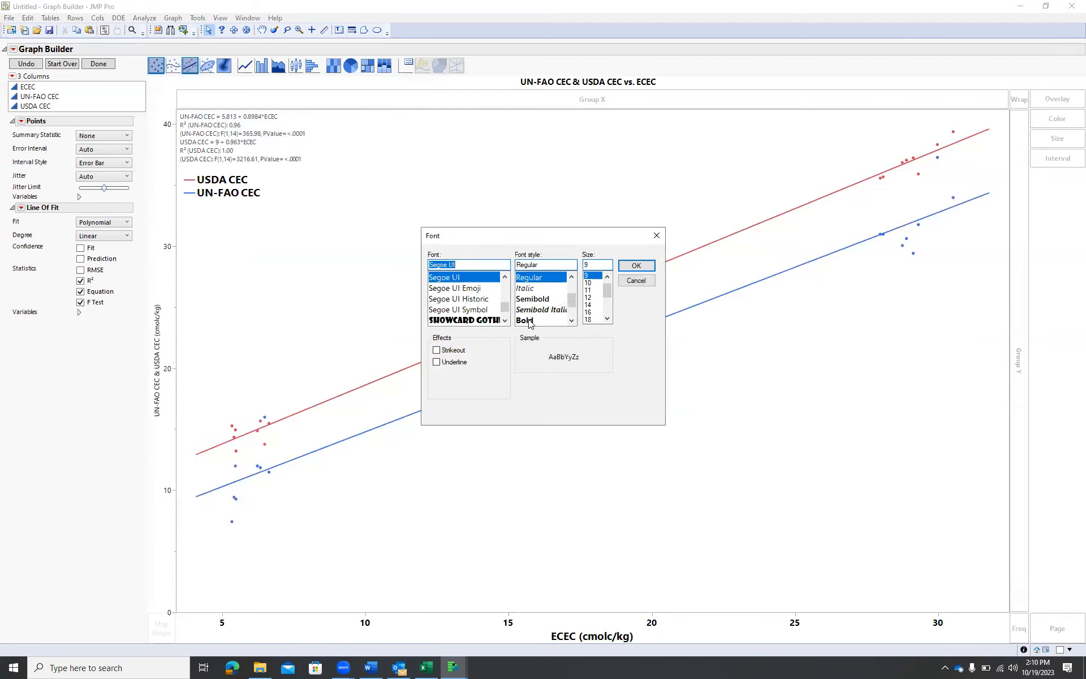
{"action": "left_click", "coordinate": [532, 320]}
{"action": "left_click", "coordinate": [588, 305]}
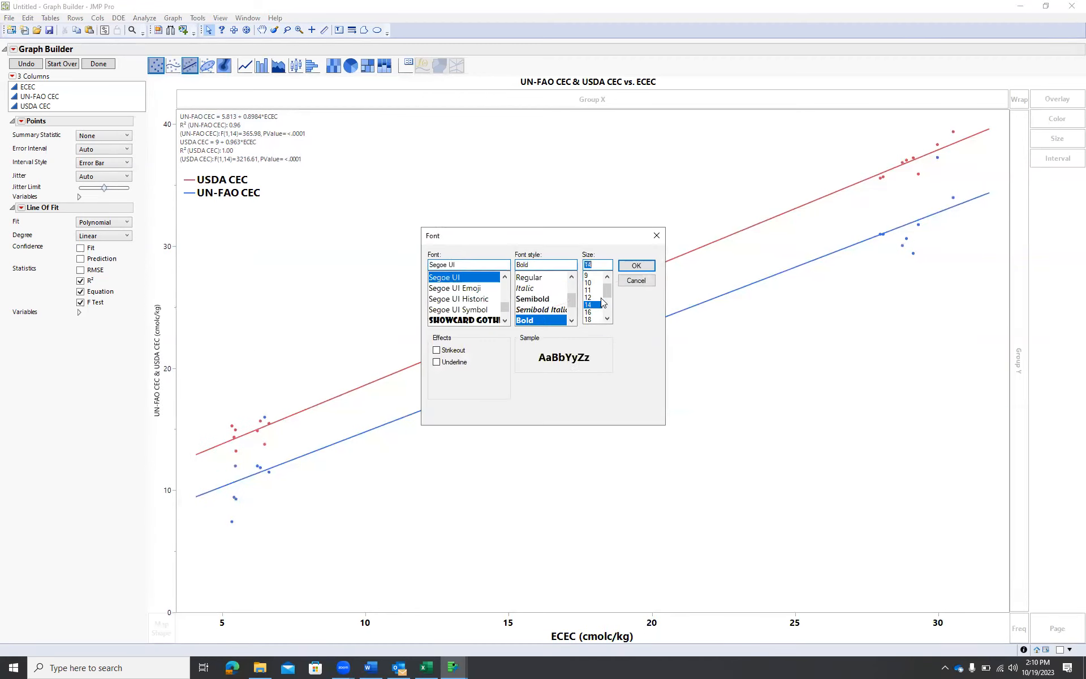
{"action": "left_click", "coordinate": [644, 267]}
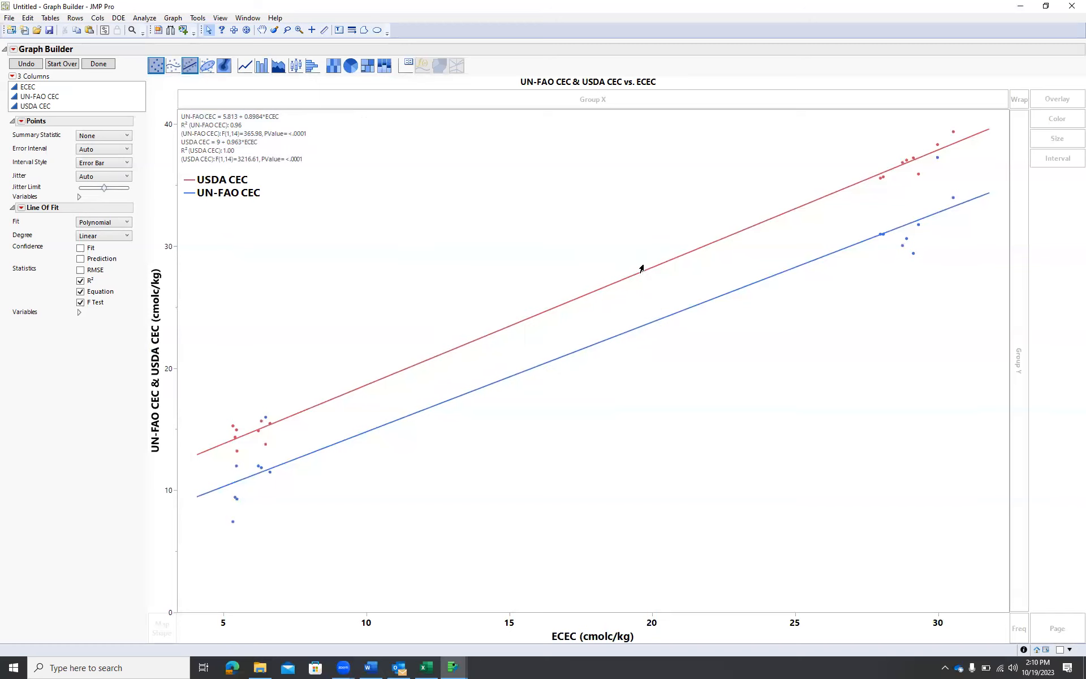
In the Y axis settings, set the axis label font to Bold, size 12
{"action": "right_click", "coordinate": [169, 226]}
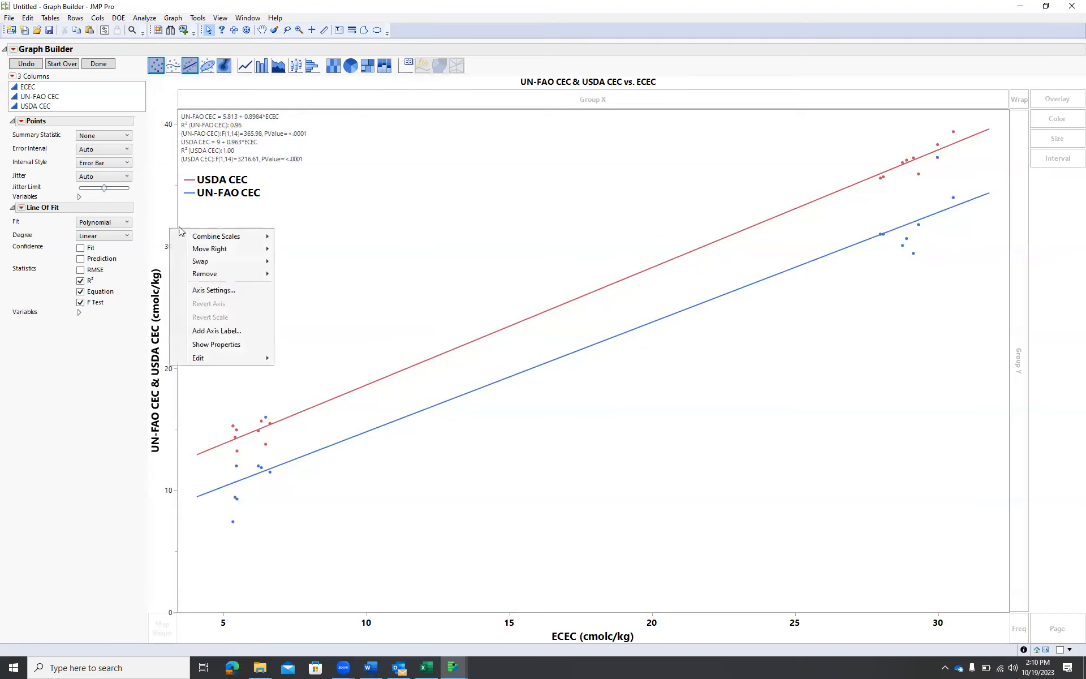
{"action": "left_click", "coordinate": [215, 290]}
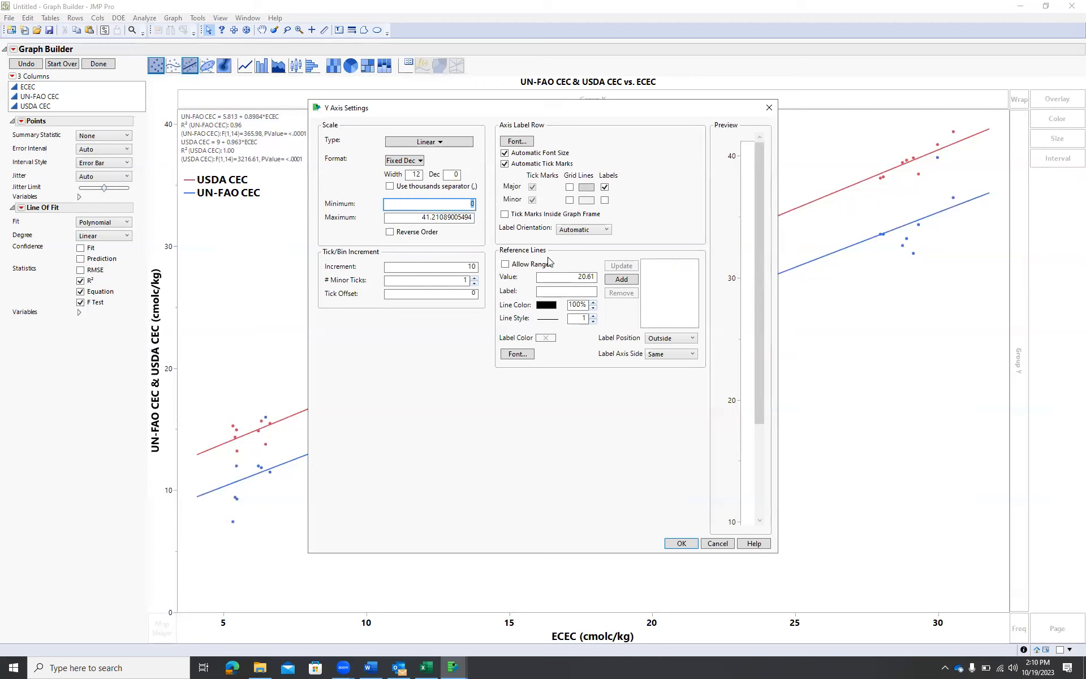
{"action": "left_click", "coordinate": [522, 148]}
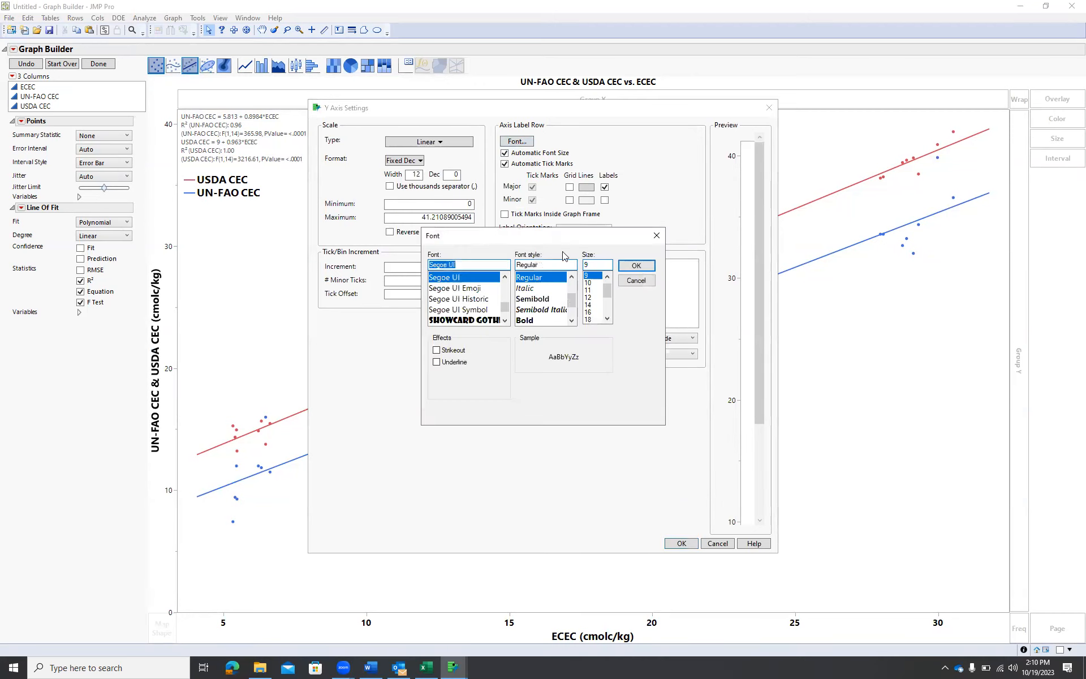
{"action": "left_click", "coordinate": [589, 297]}
{"action": "left_click", "coordinate": [531, 320]}
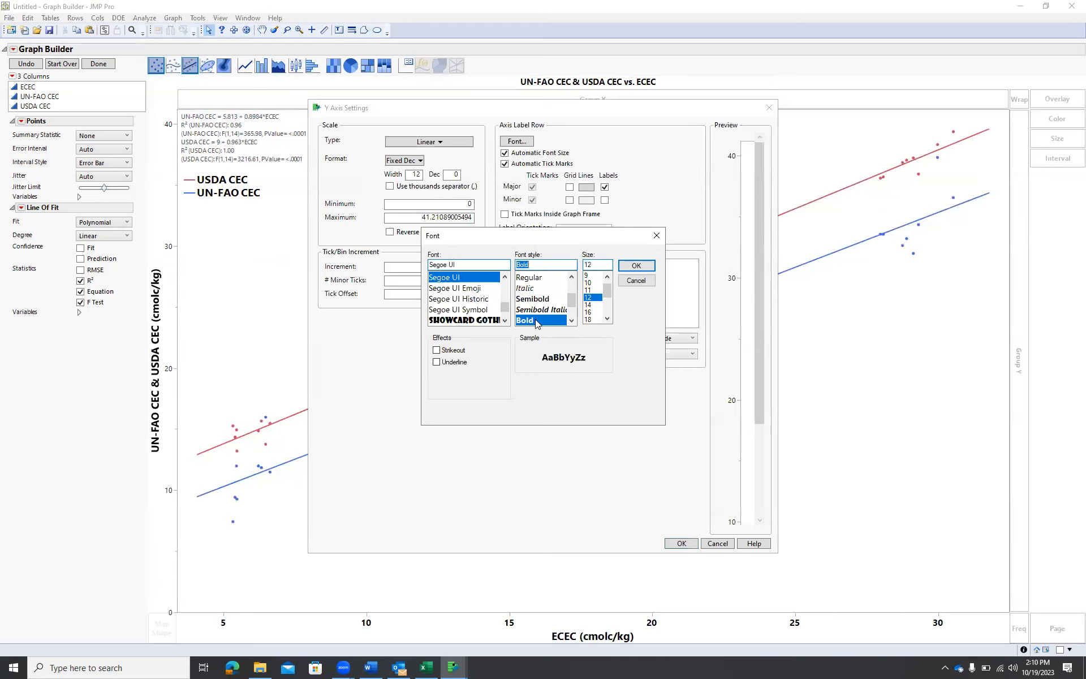
{"action": "left_click", "coordinate": [635, 265]}
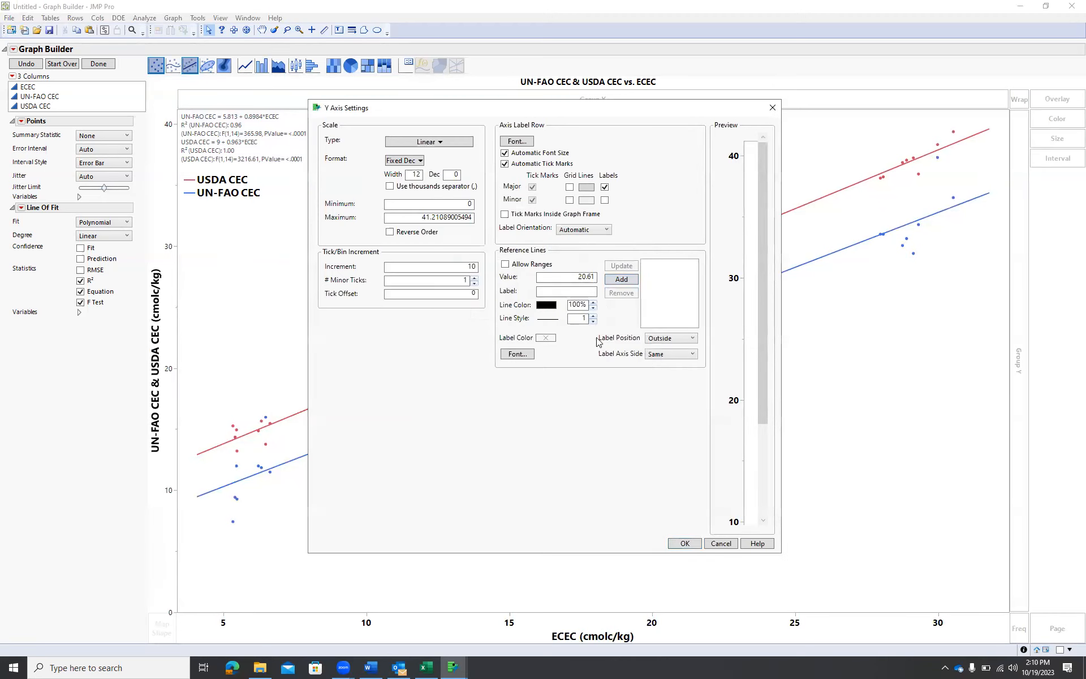
{"action": "left_click", "coordinate": [684, 543]}
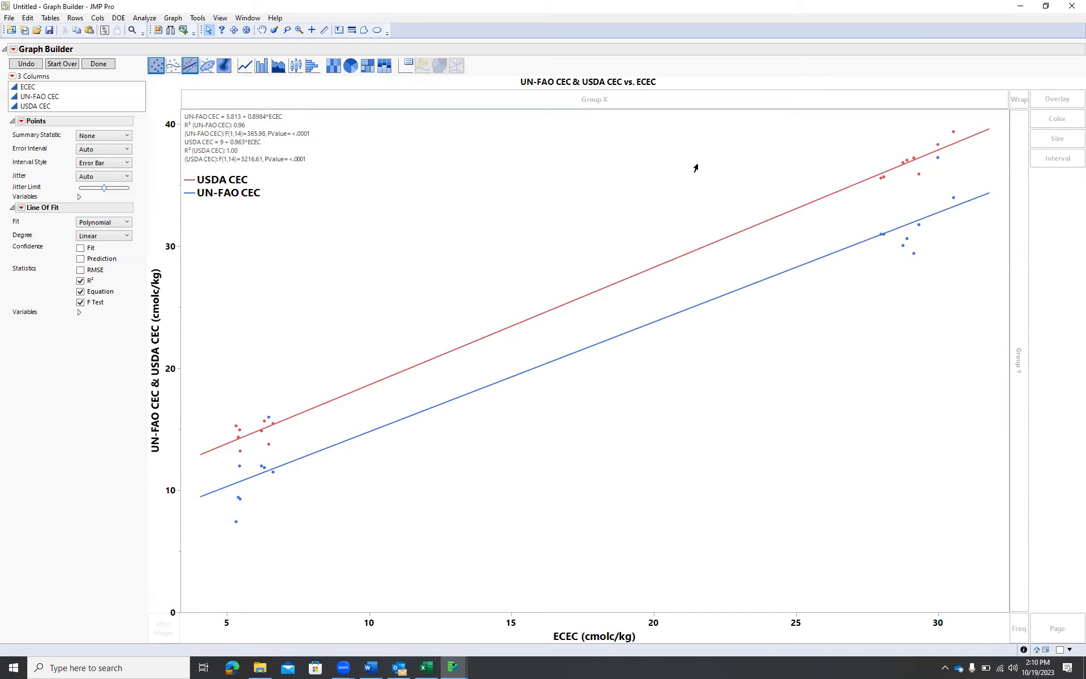
Delete the graph title text above the plot
{"action": "left_click", "coordinate": [652, 79]}
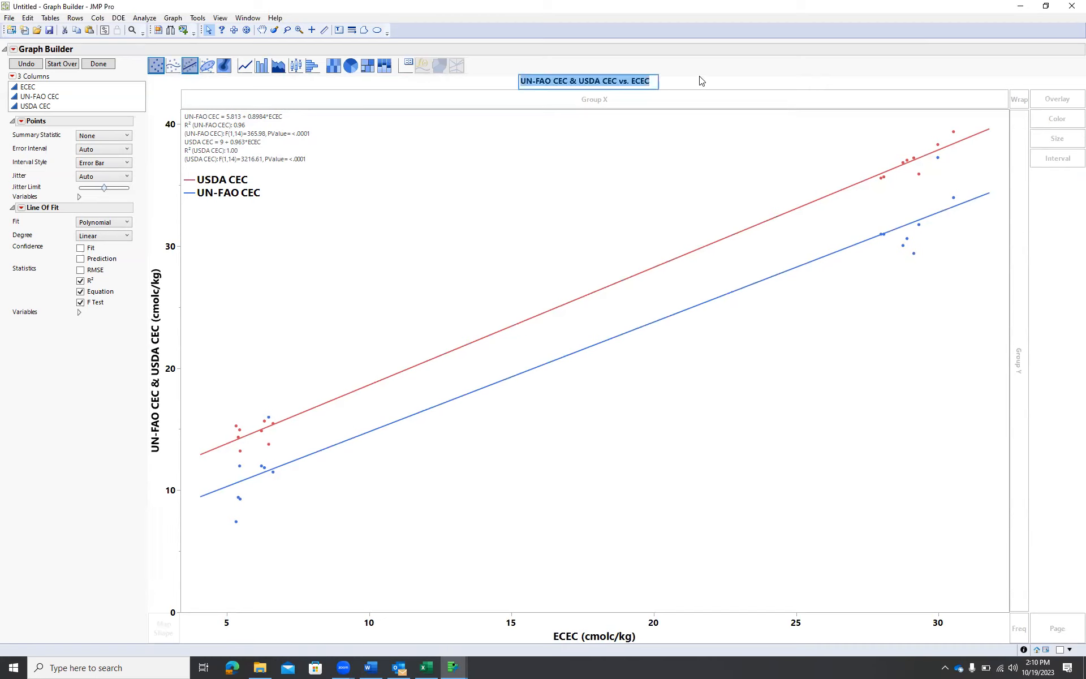
{"action": "key", "text": "BackSpace"}
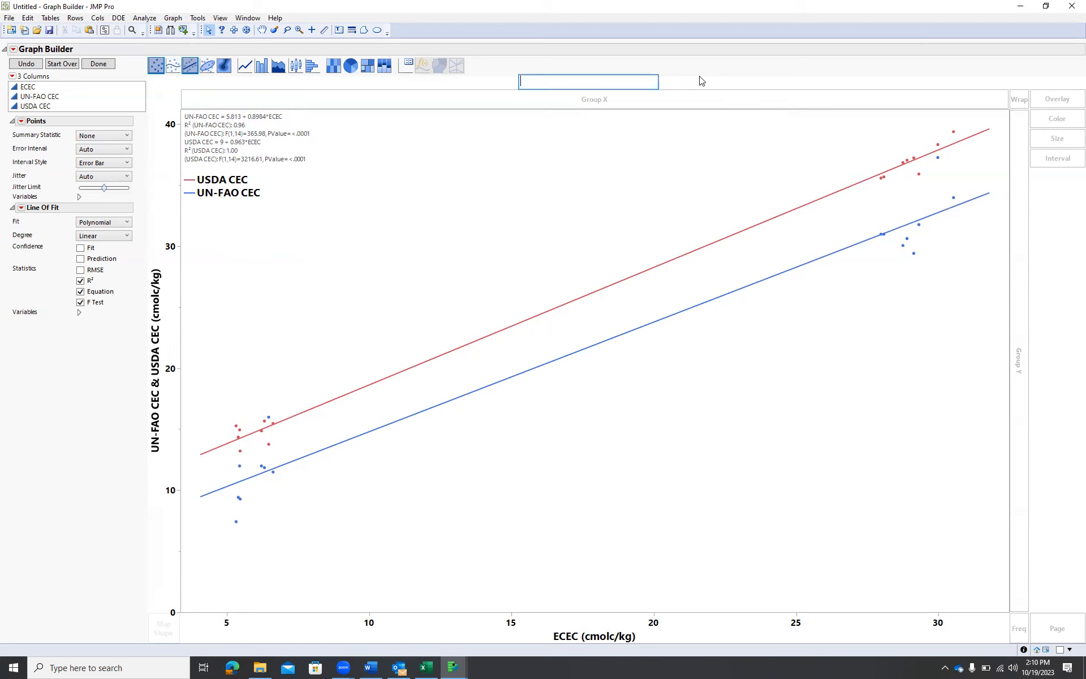
{"action": "left_click", "coordinate": [640, 153]}
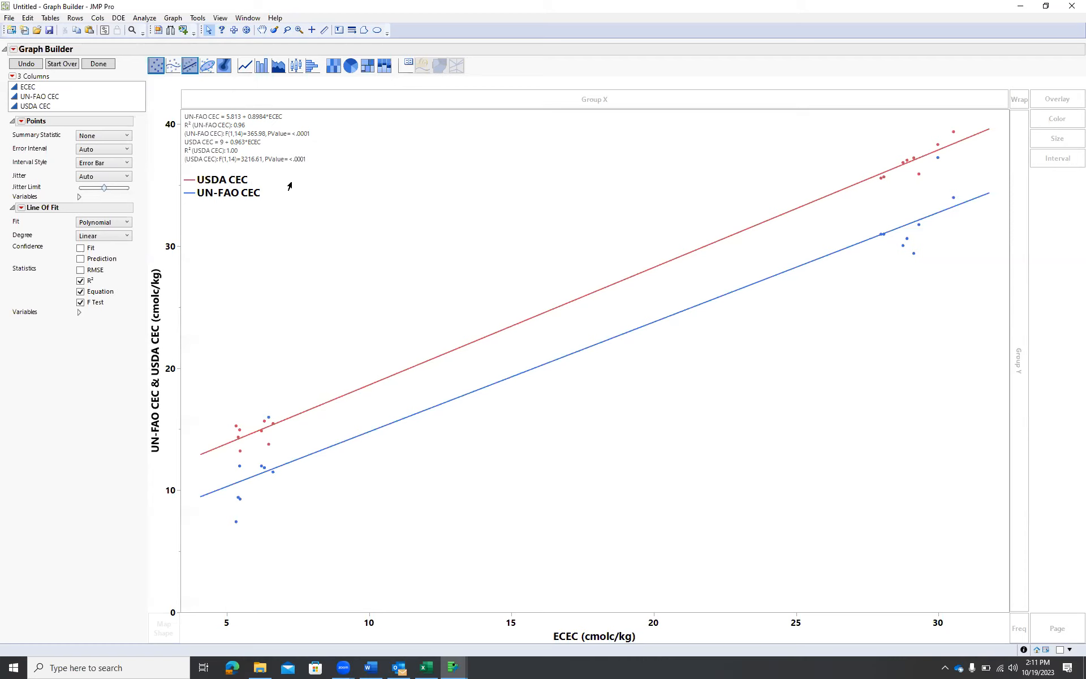
{"action": "right_click", "coordinate": [395, 185]}
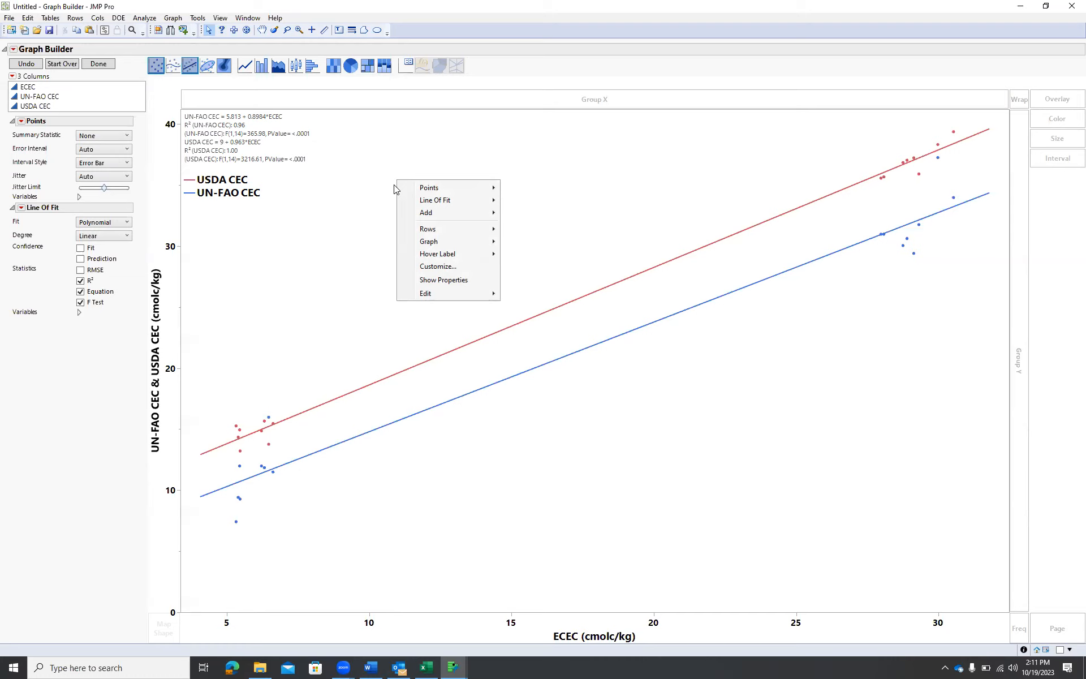
{"action": "mouse_move", "coordinate": [465, 242]}
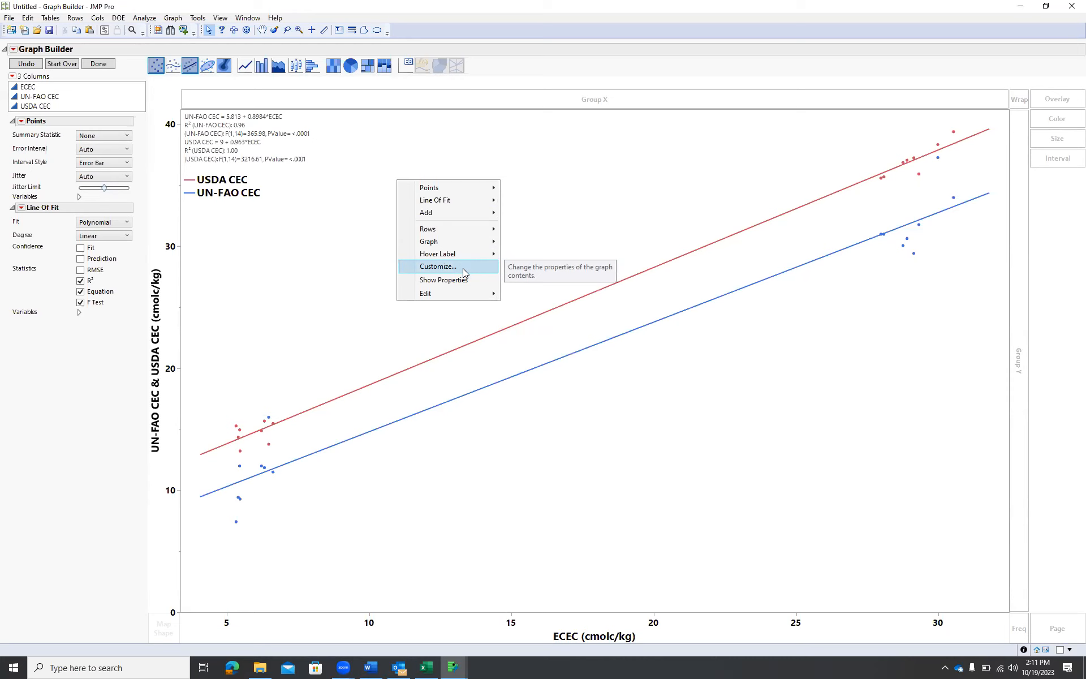
{"action": "mouse_move", "coordinate": [466, 292]}
{"action": "left_click", "coordinate": [1059, 207]}
{"action": "right_click", "coordinate": [1058, 207]}
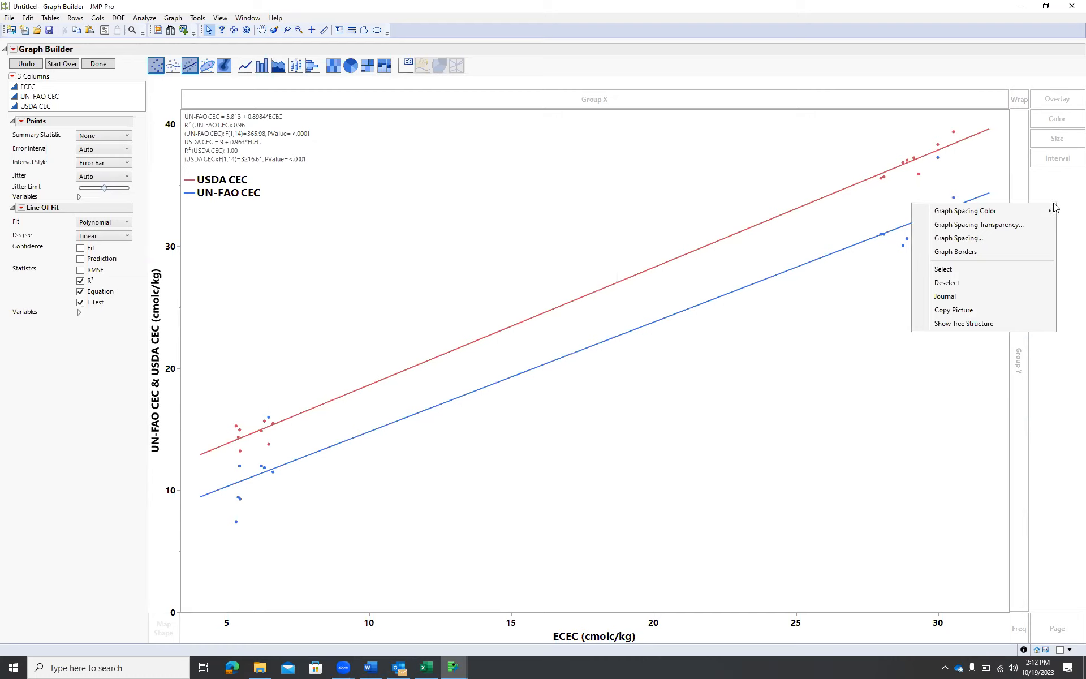
{"action": "left_click", "coordinate": [543, 204]}
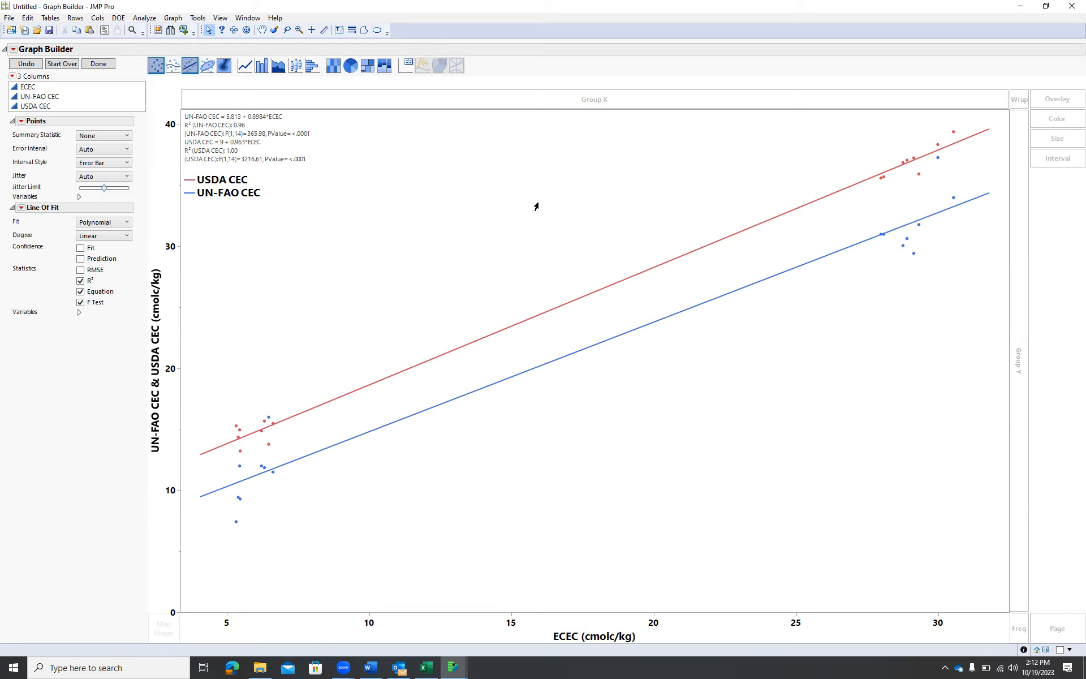
{"action": "left_click", "coordinate": [646, 274]}
{"action": "right_click", "coordinate": [646, 274]}
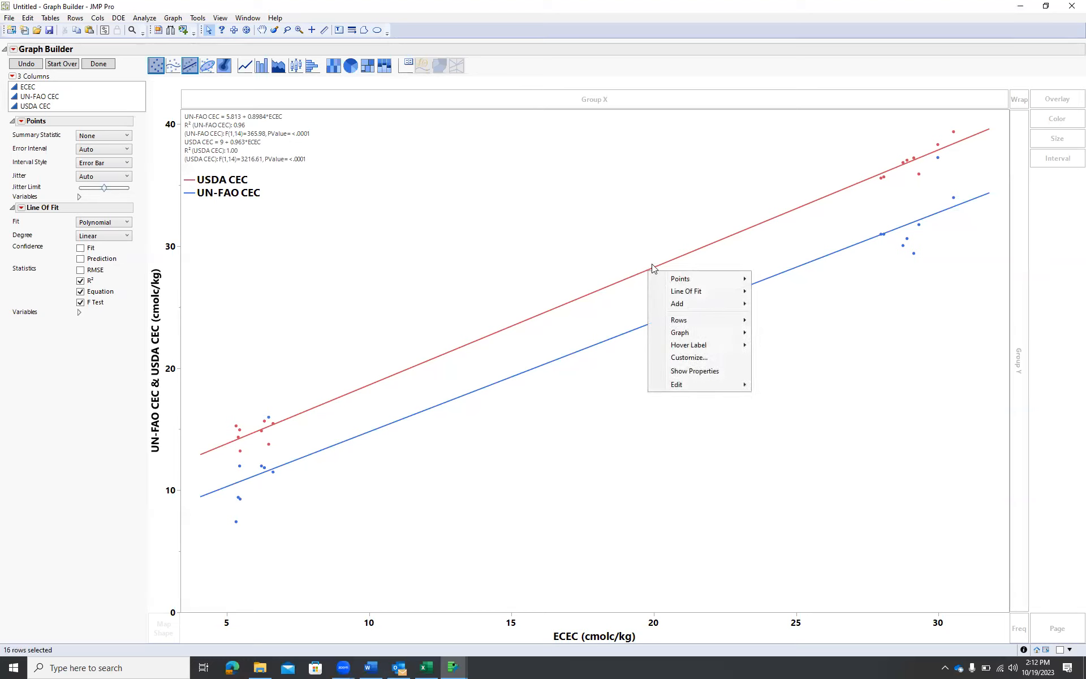
{"action": "mouse_move", "coordinate": [693, 280]}
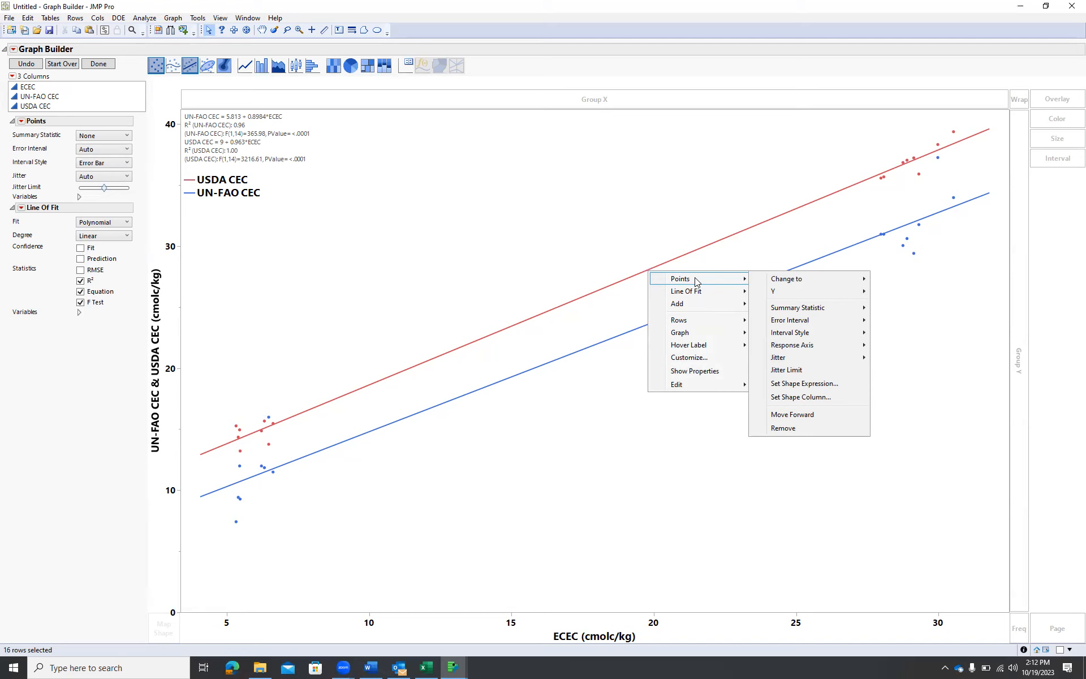
{"action": "mouse_move", "coordinate": [705, 307]}
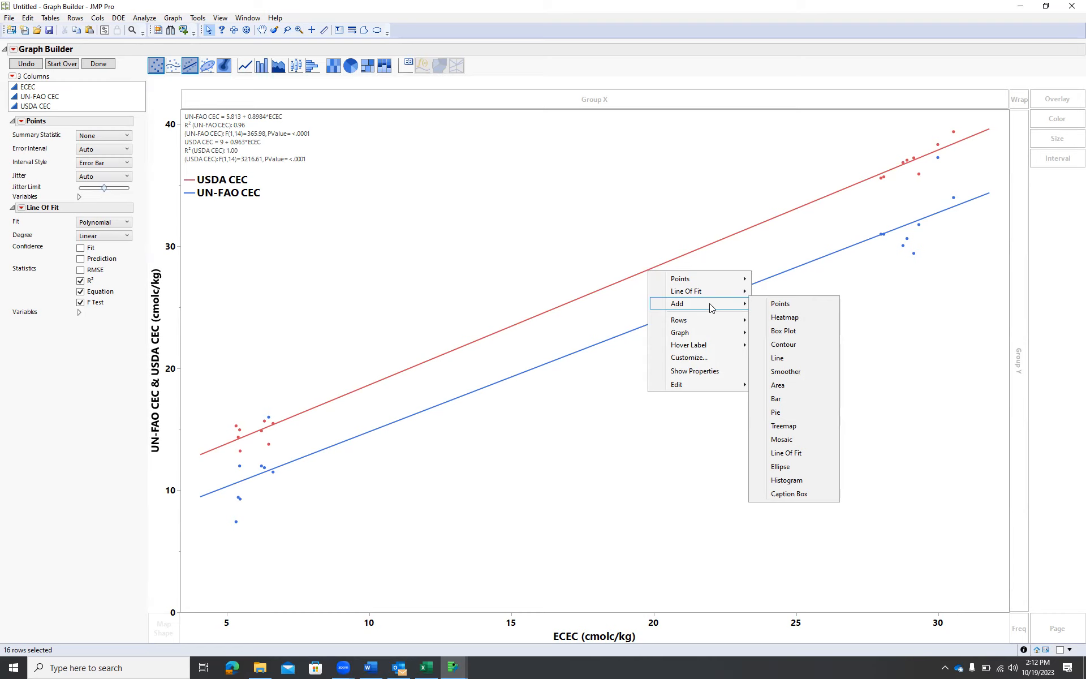
{"action": "mouse_move", "coordinate": [714, 292]}
{"action": "left_click", "coordinate": [670, 182]}
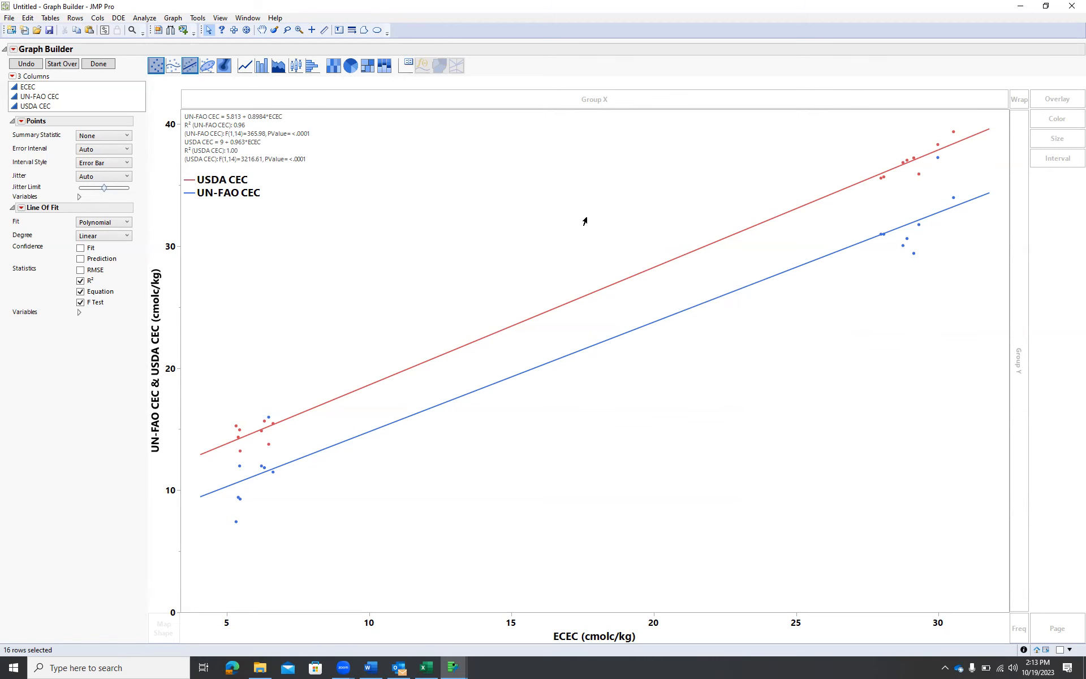
Save the data table as "CEC correlation data Thursday lab" in the JMP stuff folder
{"action": "key", "text": "alt+Tab"}
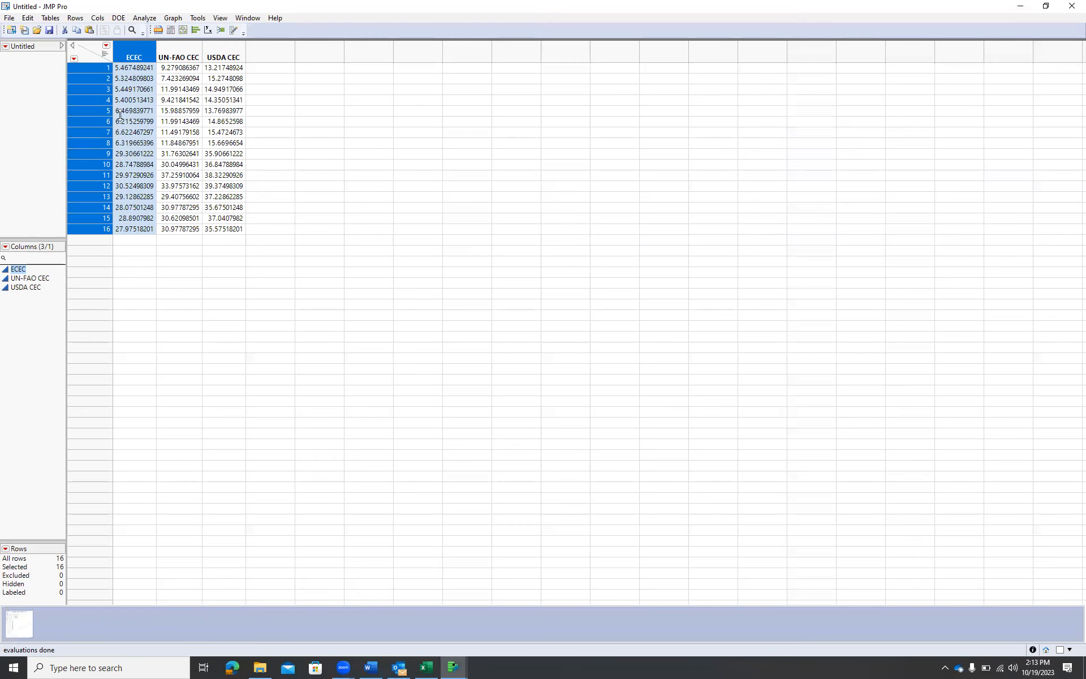
{"action": "left_click", "coordinate": [12, 20]}
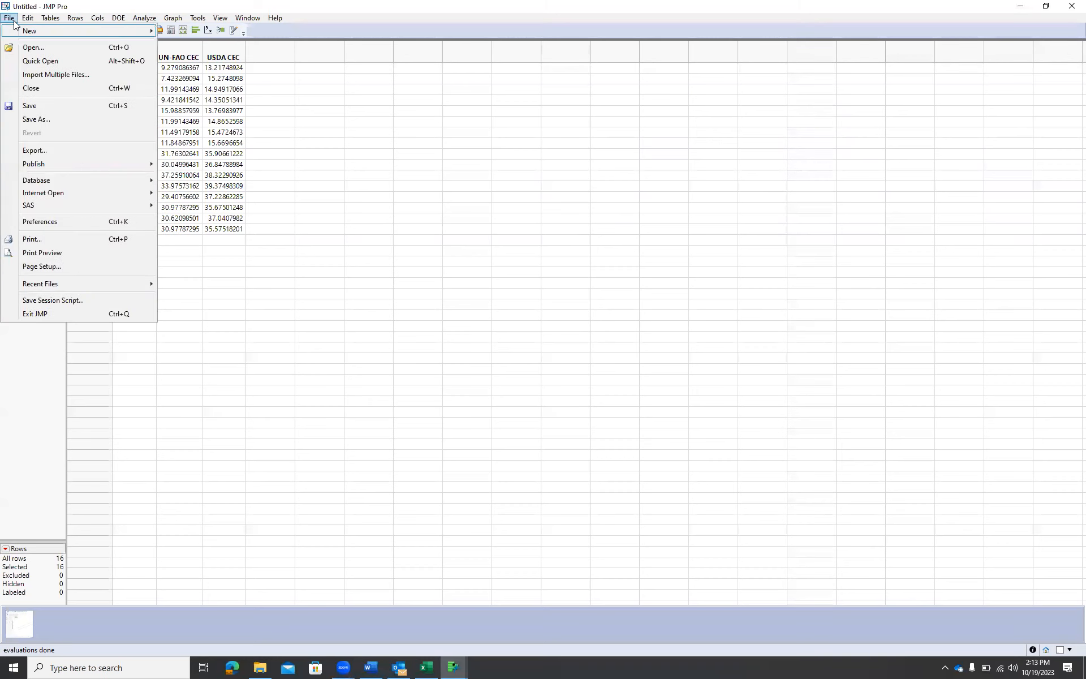
{"action": "left_click", "coordinate": [36, 118]}
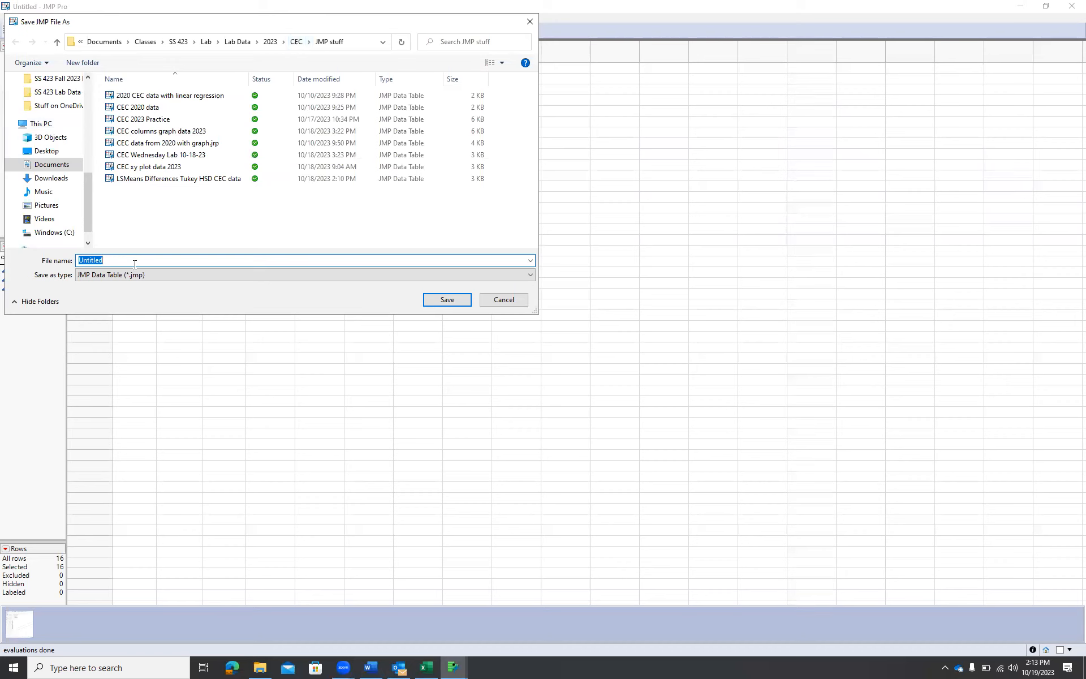
{"action": "type", "text": "CEC "}
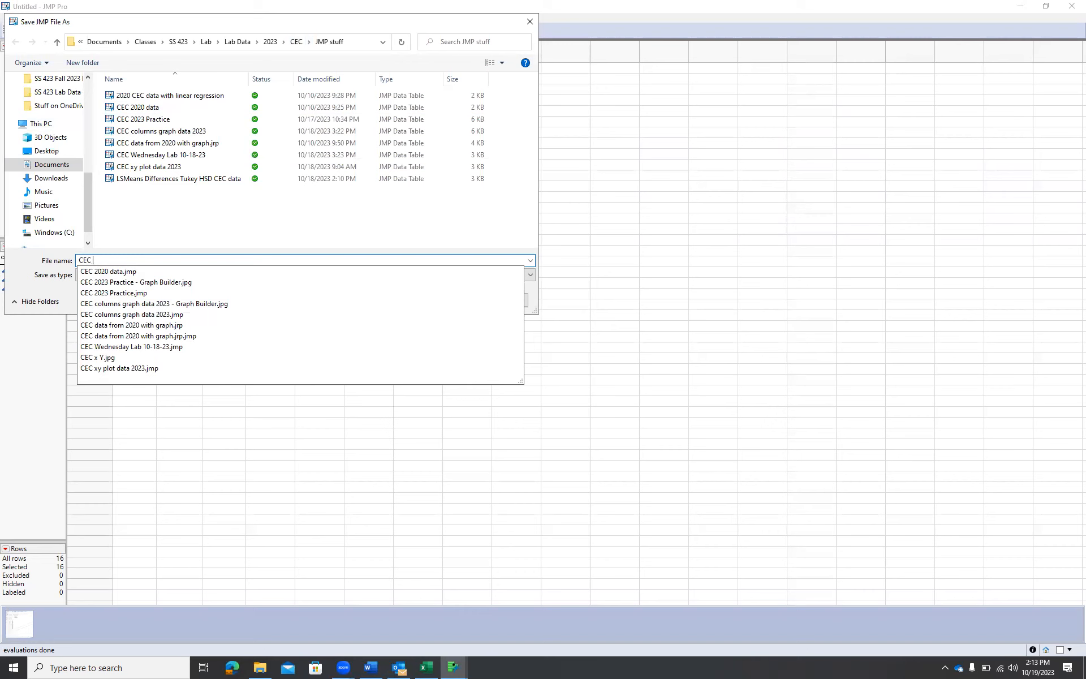
{"action": "type", "text": "correlation data"}
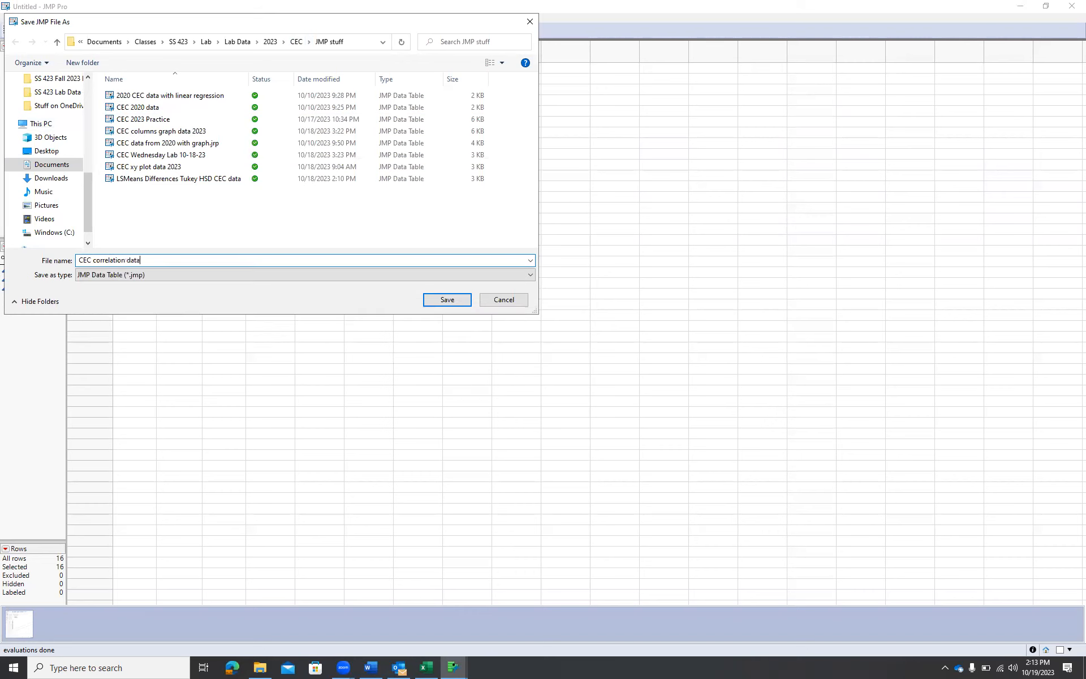
{"action": "type", "text": " Thursday lab"}
{"action": "left_click", "coordinate": [450, 304]}
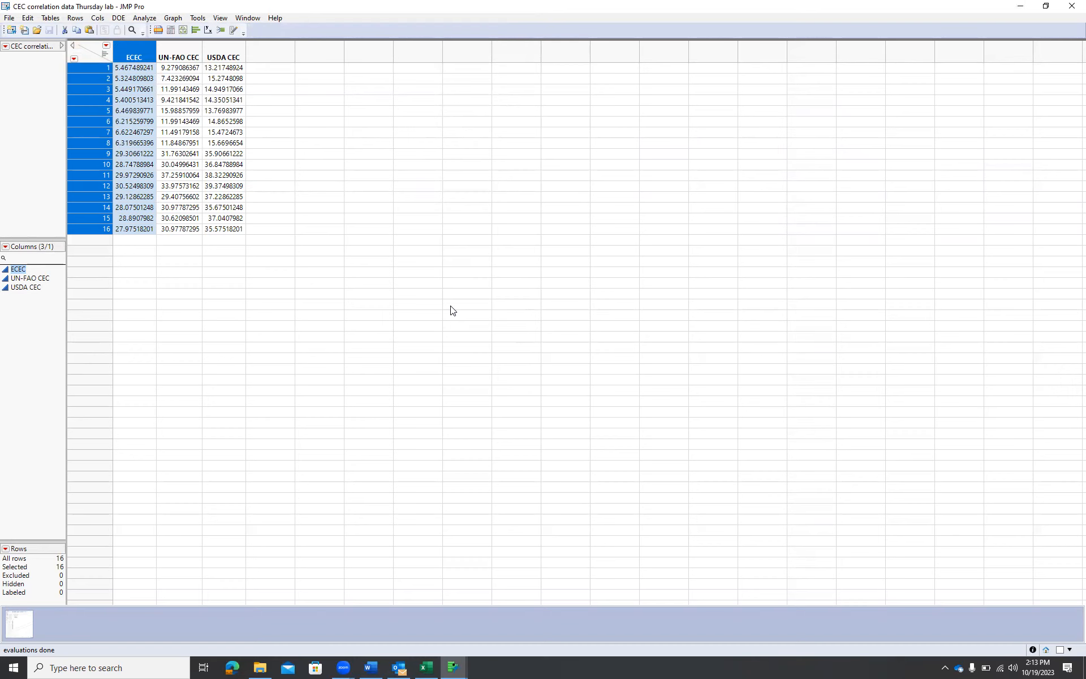
Save the Graph Builder script to the data table under the name "XY graph"
{"action": "key", "text": "alt+Tab"}
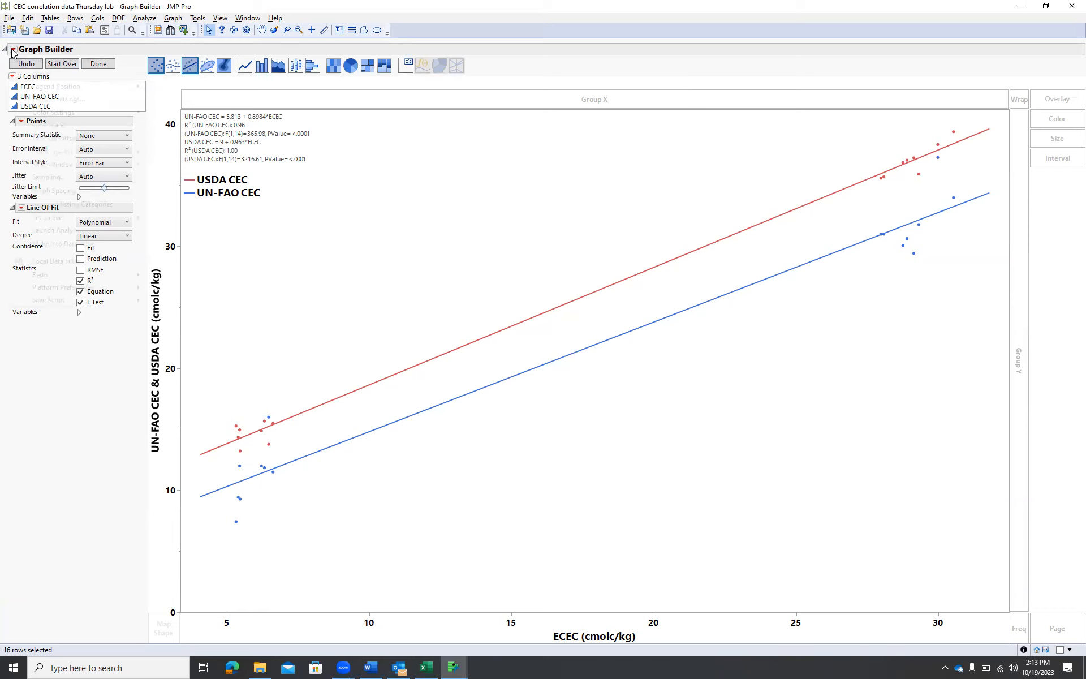
{"action": "left_click", "coordinate": [13, 52]}
{"action": "mouse_move", "coordinate": [71, 306]}
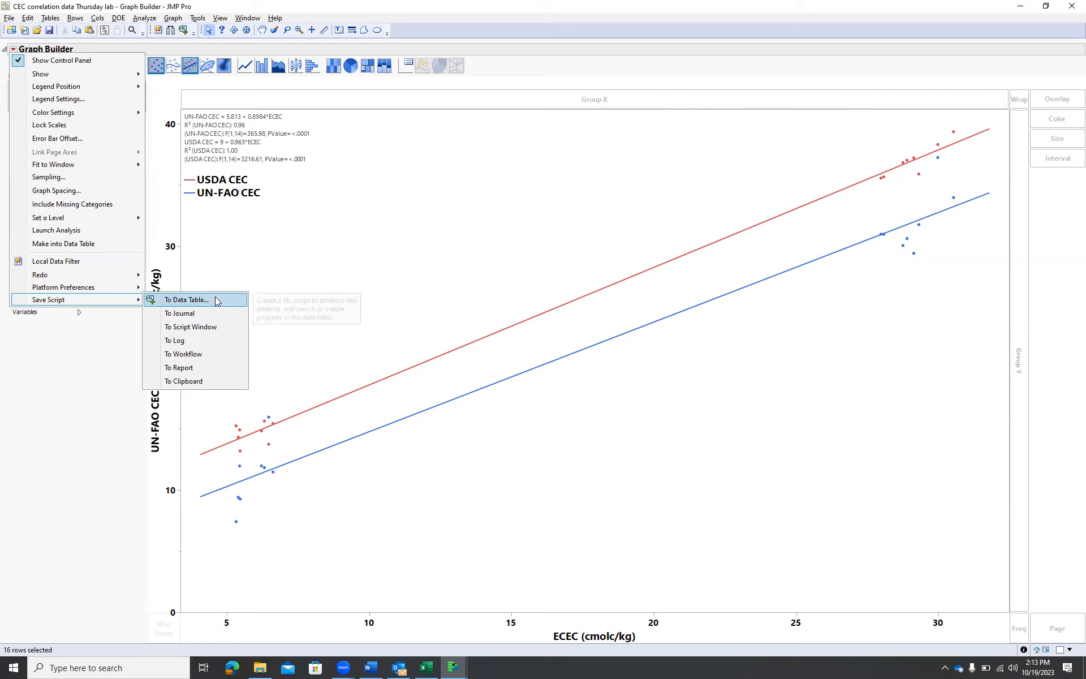
{"action": "left_click", "coordinate": [214, 300]}
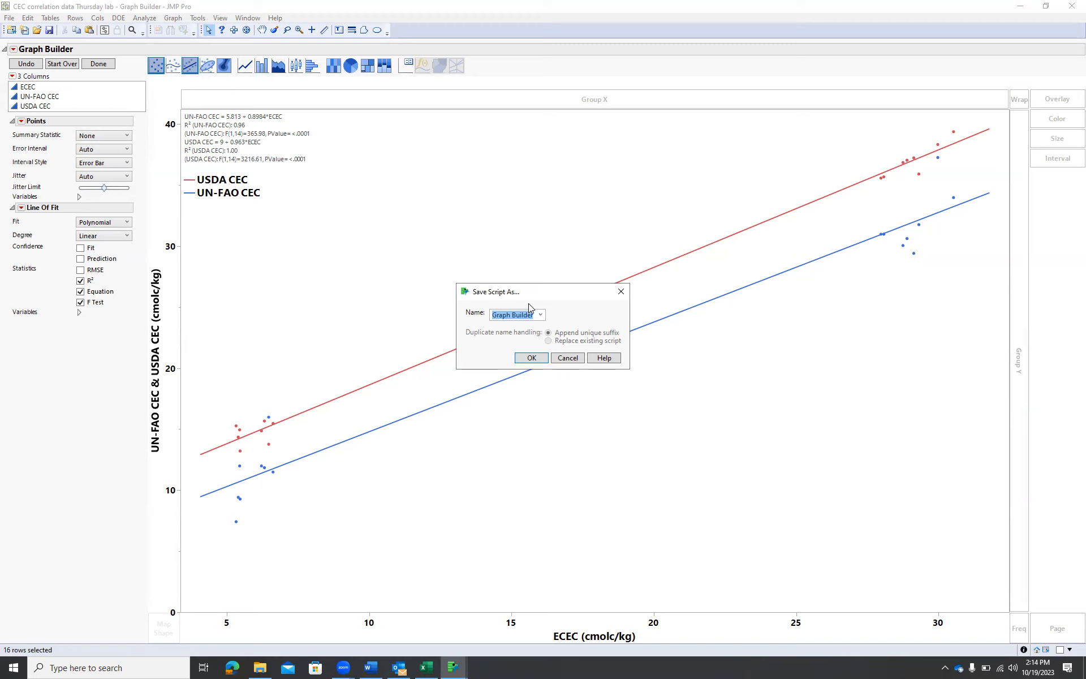
{"action": "type", "text": "XY graph"}
{"action": "left_click", "coordinate": [528, 358]}
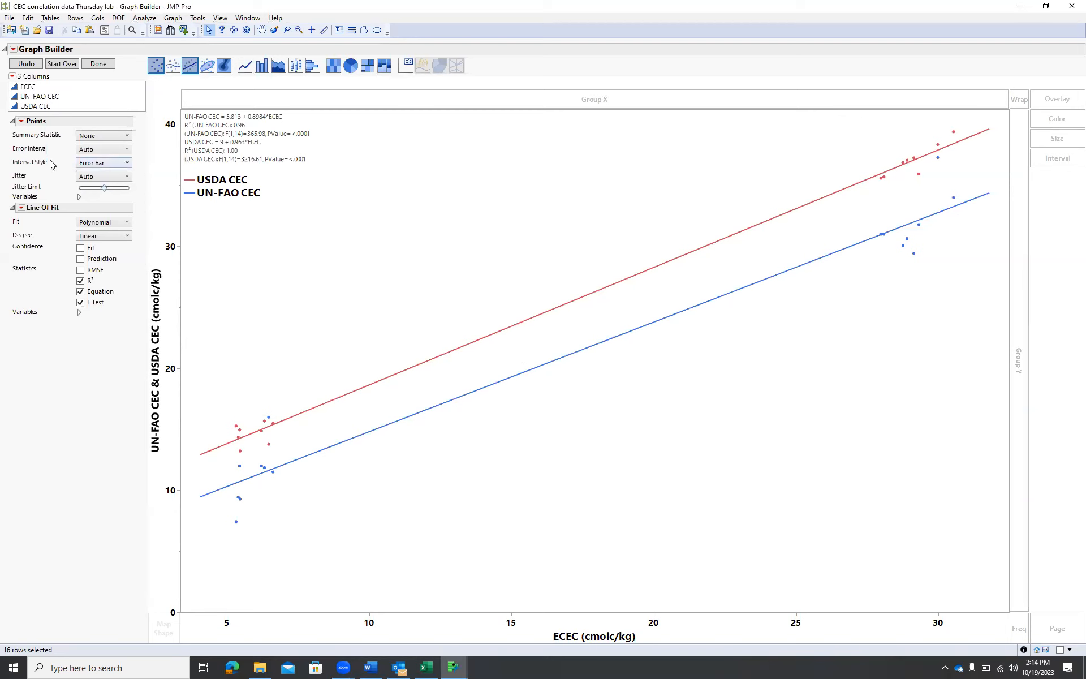
Start exporting the graph report as a JPEG image
{"action": "left_click", "coordinate": [20, 84]}
{"action": "left_click", "coordinate": [10, 18]}
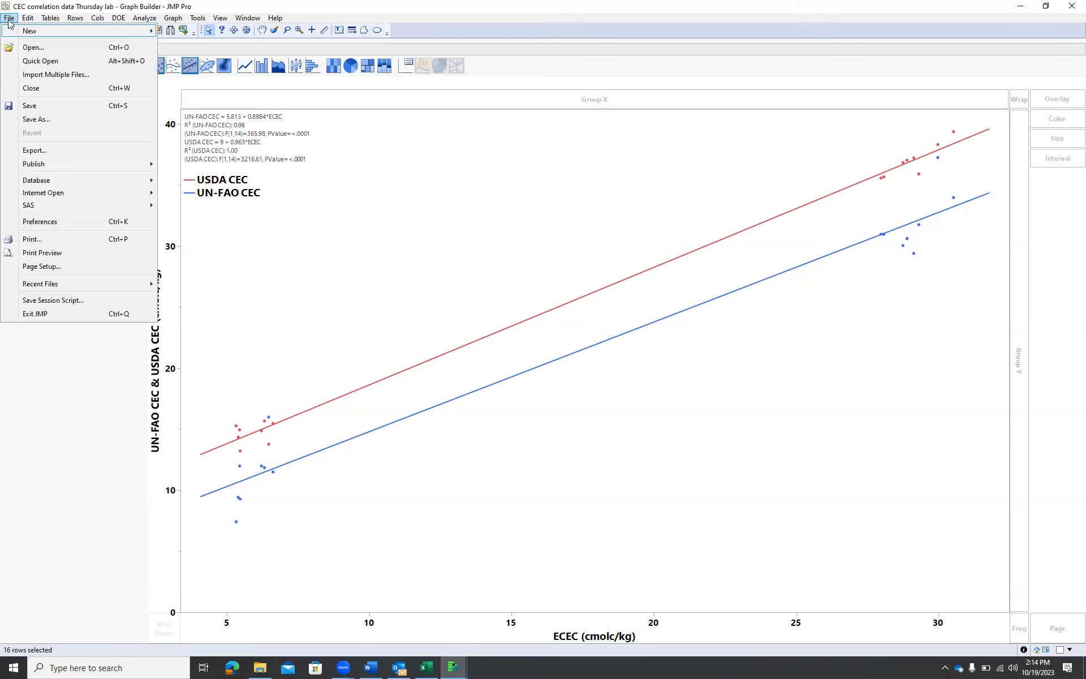
{"action": "left_click", "coordinate": [45, 153]}
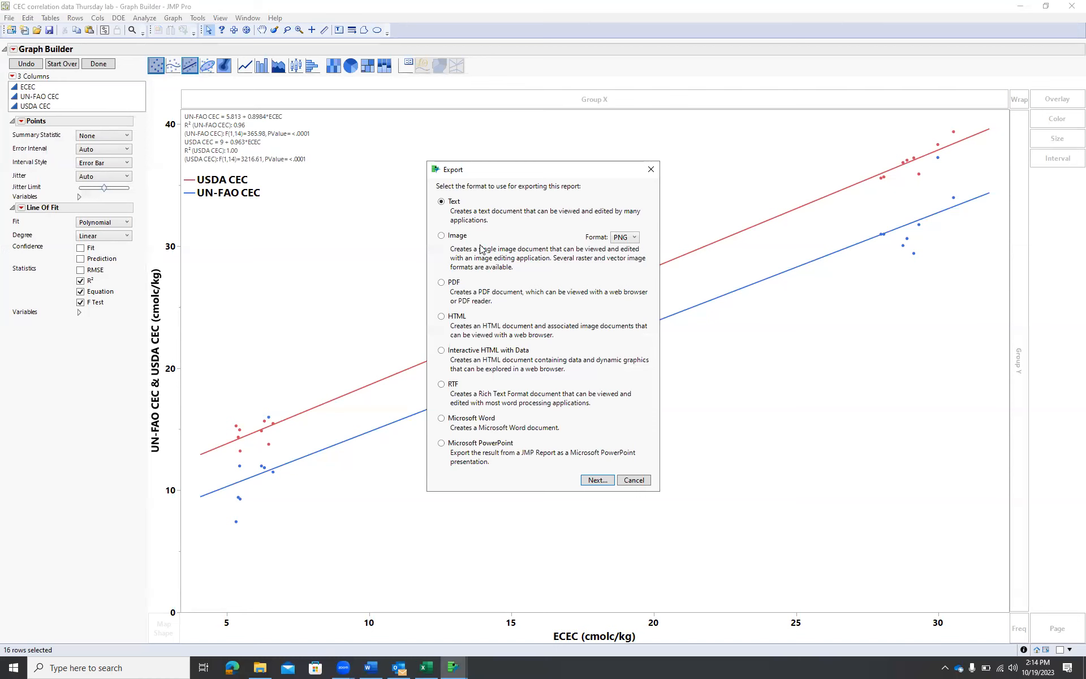
{"action": "left_click", "coordinate": [442, 240]}
{"action": "left_click", "coordinate": [635, 241]}
{"action": "left_click", "coordinate": [633, 275]}
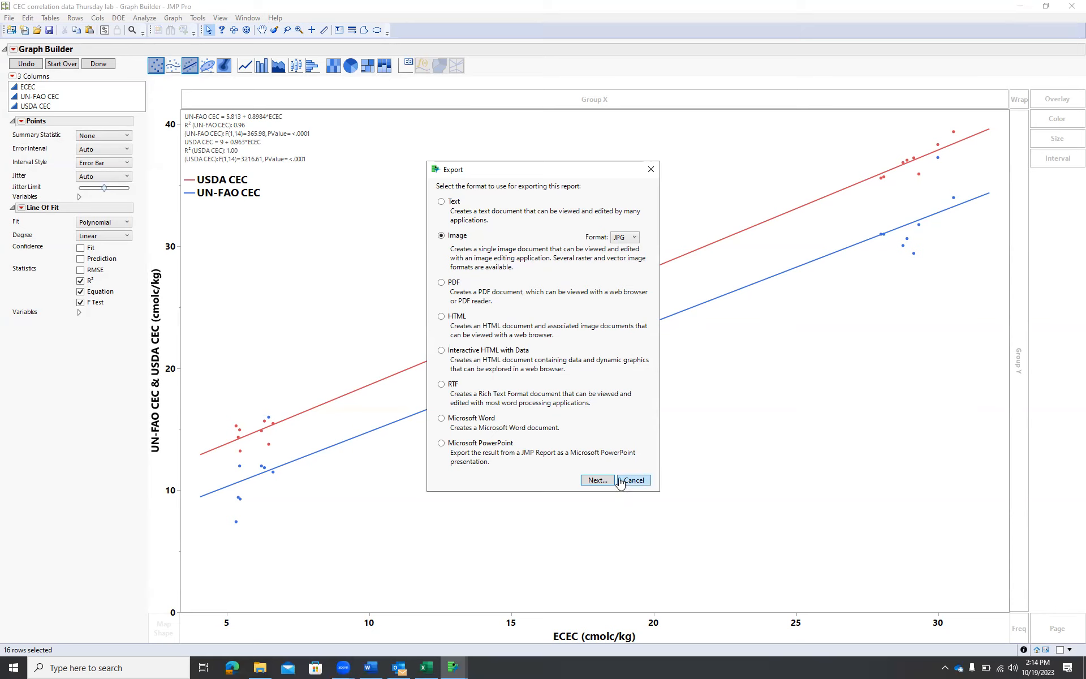
{"action": "left_click", "coordinate": [603, 481]}
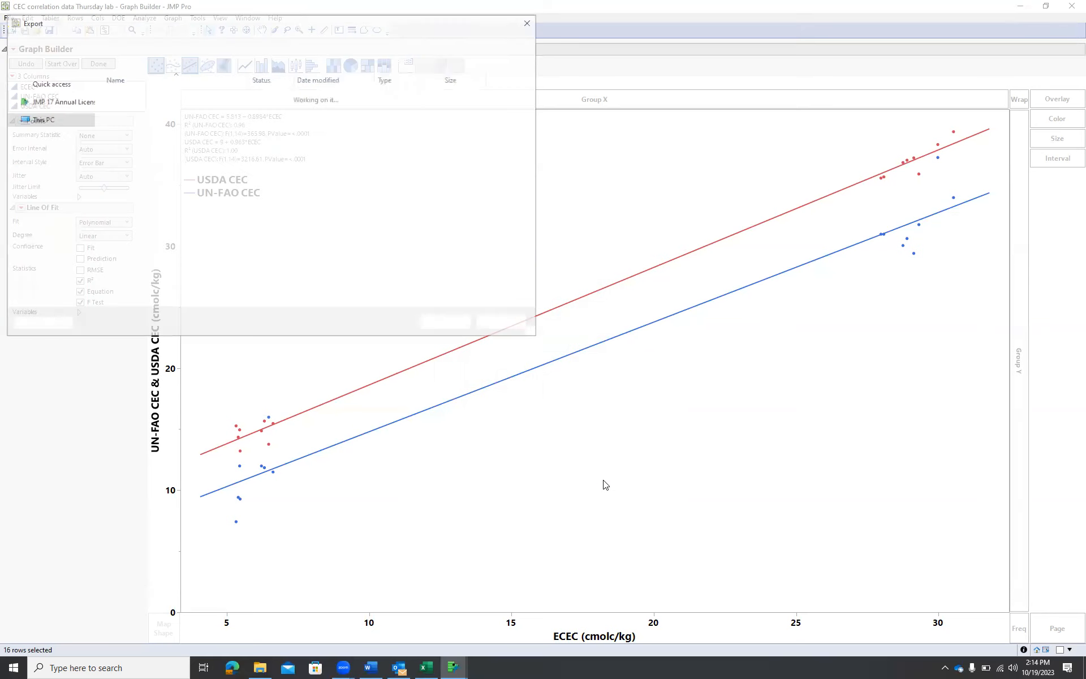
Save the exported image in the Classes > SS 423 > Lab > Lab Data > 2023 > CEC > JMP stuff folder
{"action": "left_click", "coordinate": [178, 146]}
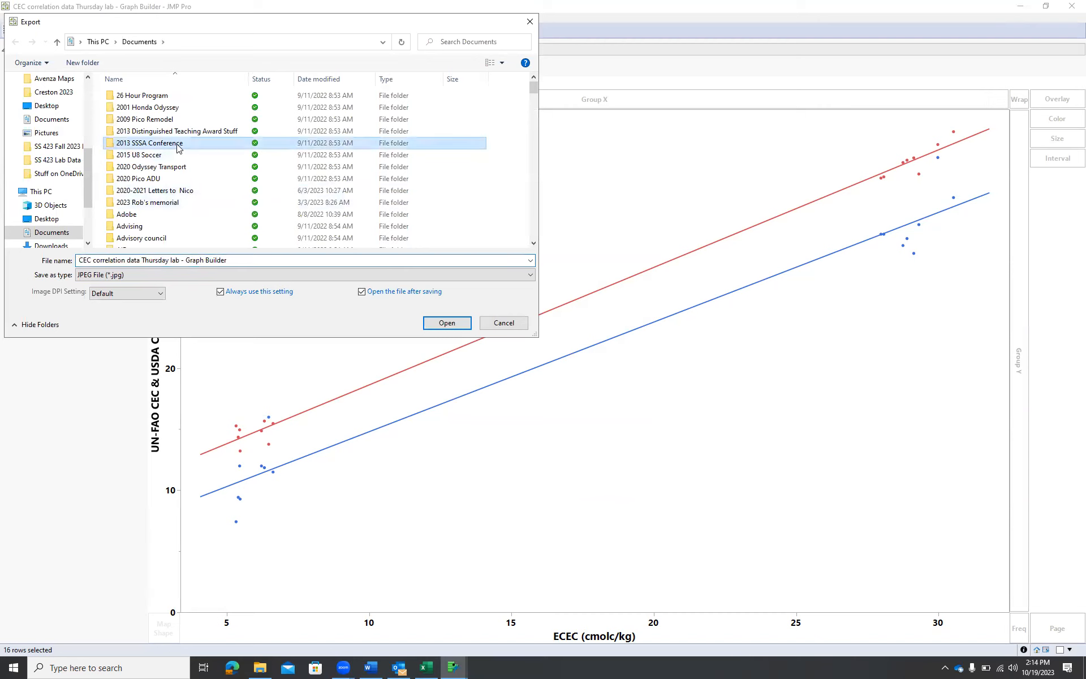
{"action": "key", "text": "c"}
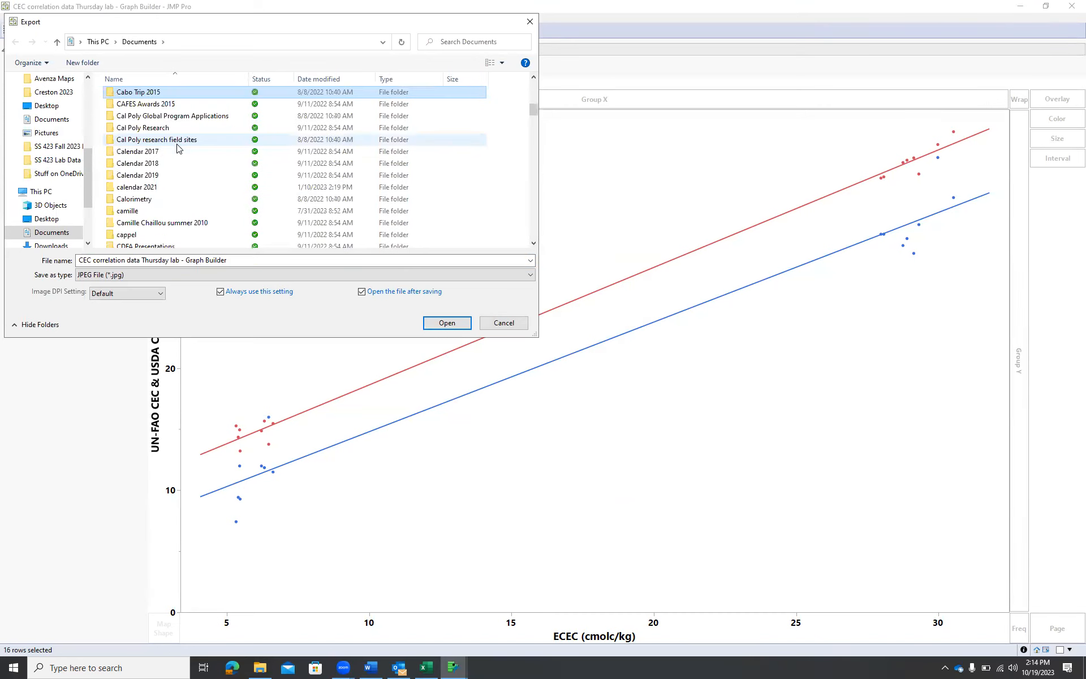
{"action": "key", "text": "s"}
{"action": "key", "text": "c"}
{"action": "scroll", "coordinate": [173, 141], "scroll_direction": "up", "scroll_amount": 1}
{"action": "scroll", "coordinate": [172, 144], "scroll_direction": "down", "scroll_amount": 5}
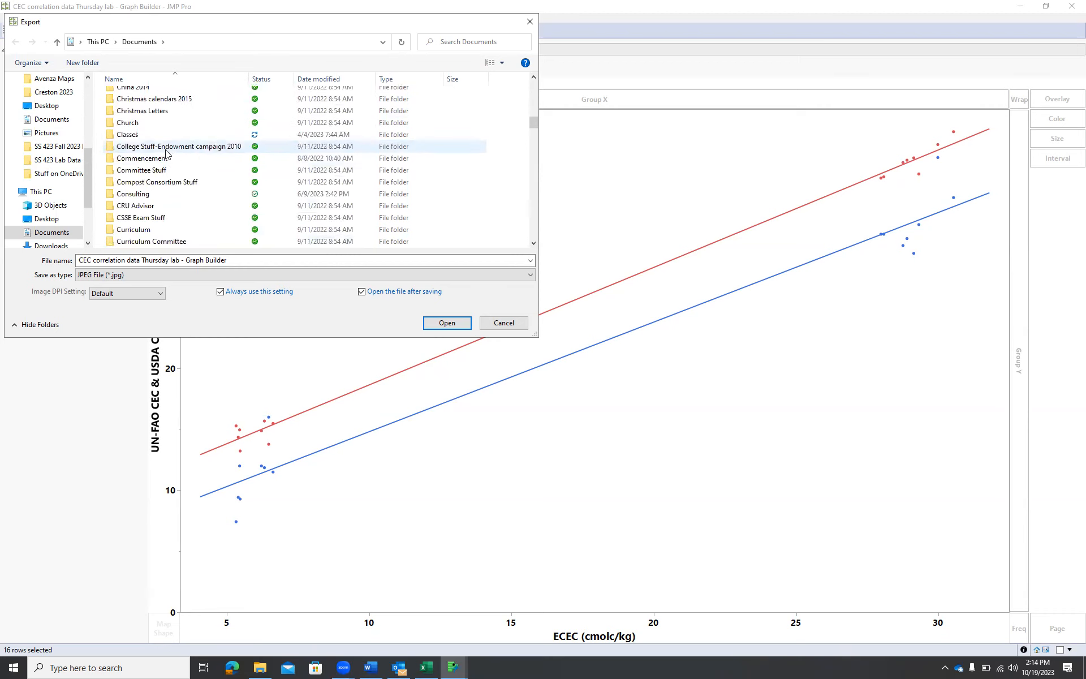
{"action": "double_click", "coordinate": [167, 136]}
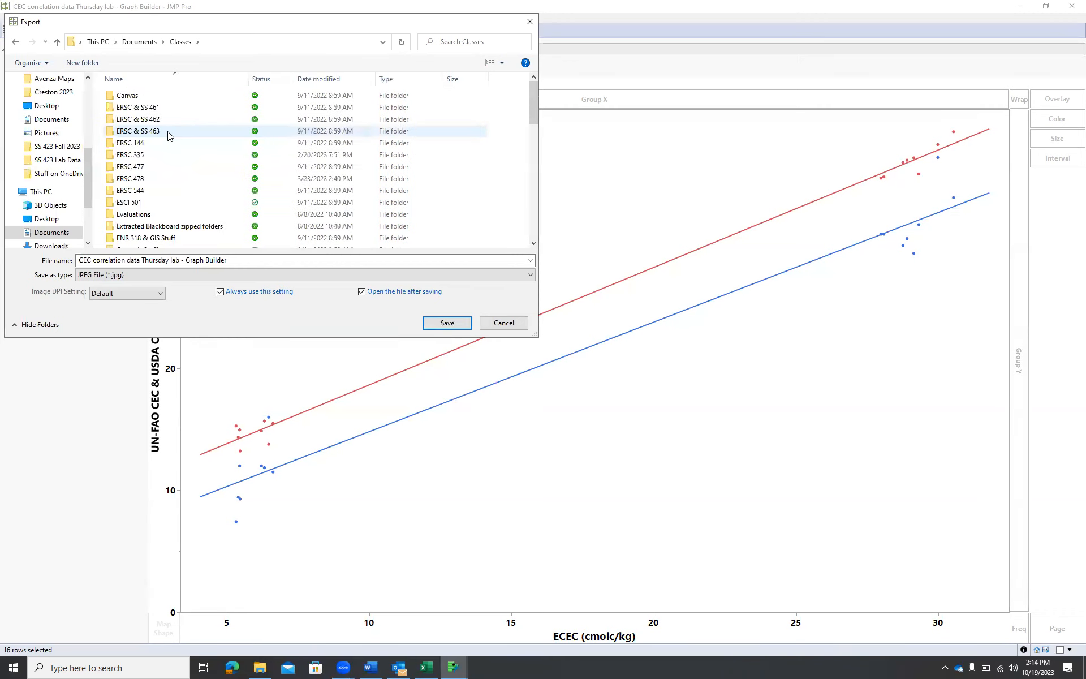
{"action": "key", "text": "s"}
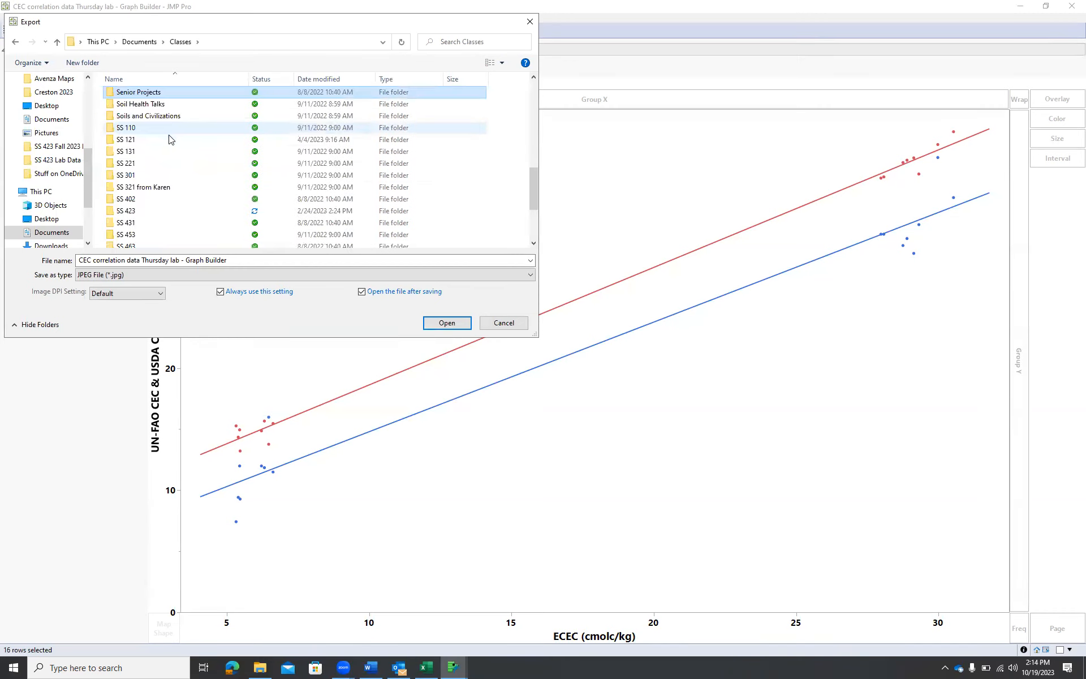
{"action": "left_click", "coordinate": [160, 213]}
{"action": "double_click", "coordinate": [160, 213]}
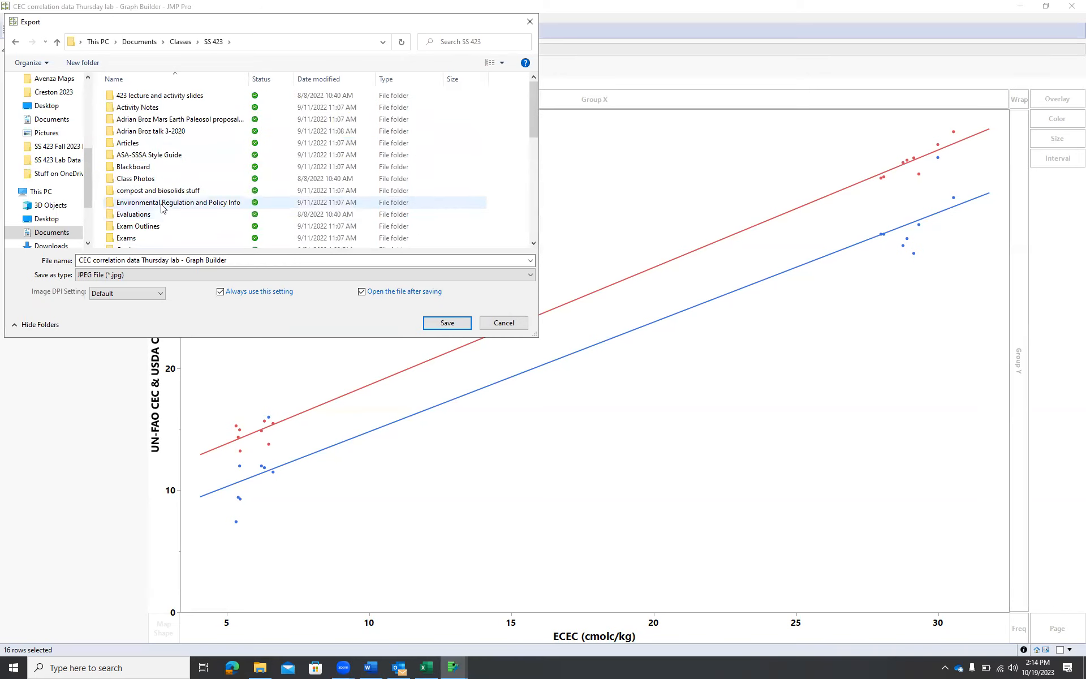
{"action": "key", "text": "l"}
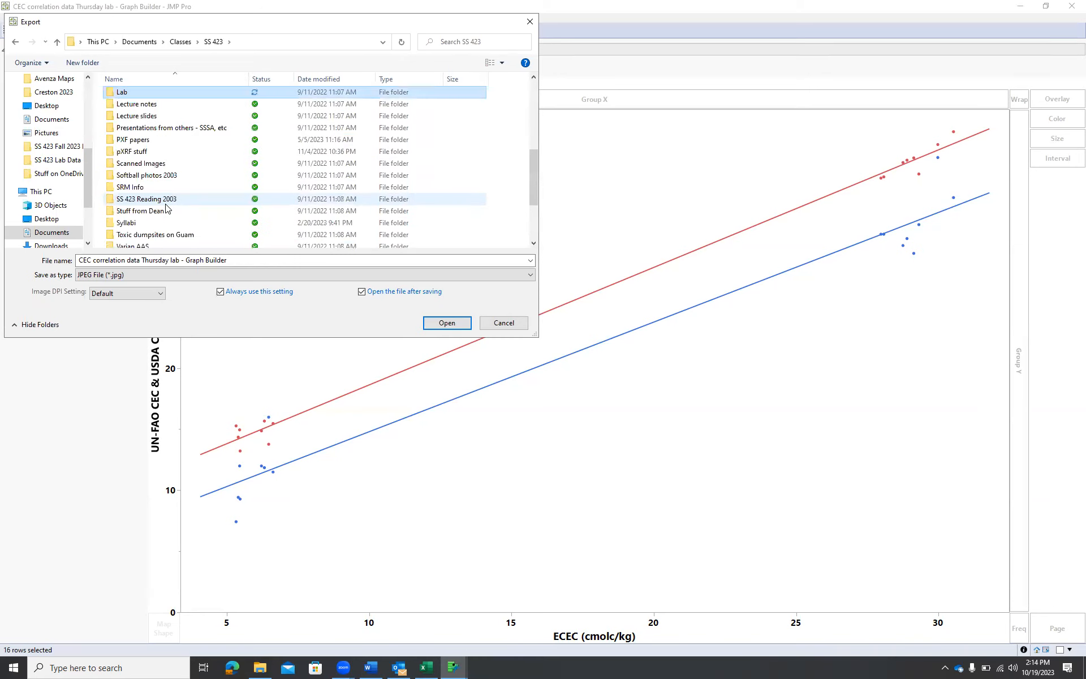
{"action": "double_click", "coordinate": [141, 94]}
{"action": "double_click", "coordinate": [142, 131]}
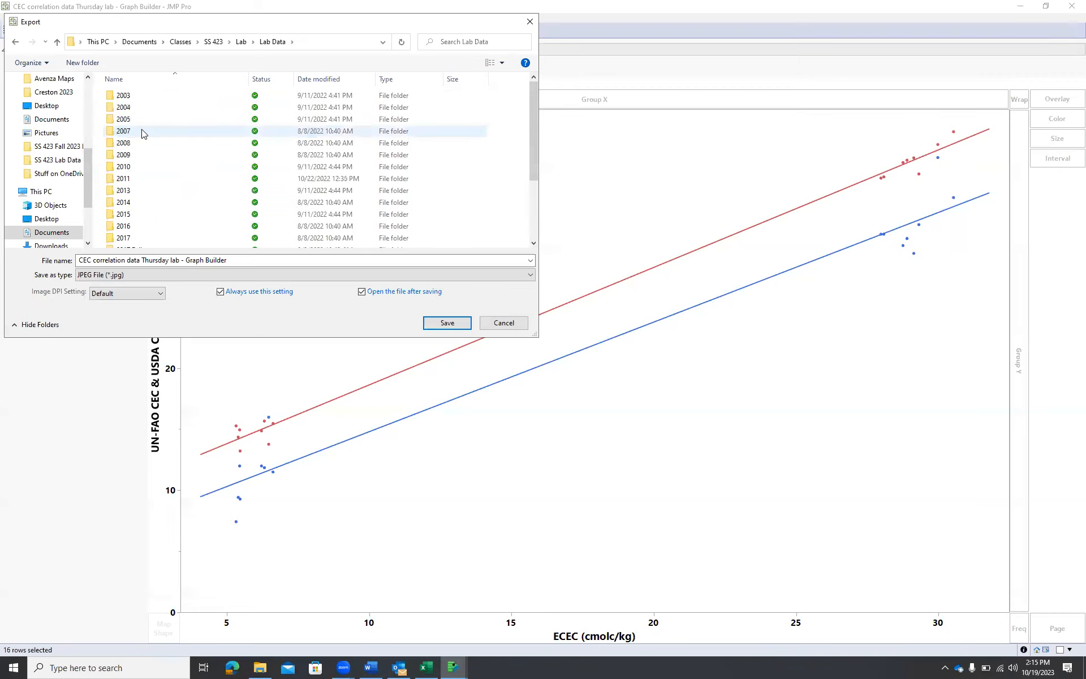
{"action": "scroll", "coordinate": [146, 146], "scroll_direction": "down", "scroll_amount": 3}
{"action": "double_click", "coordinate": [152, 219]}
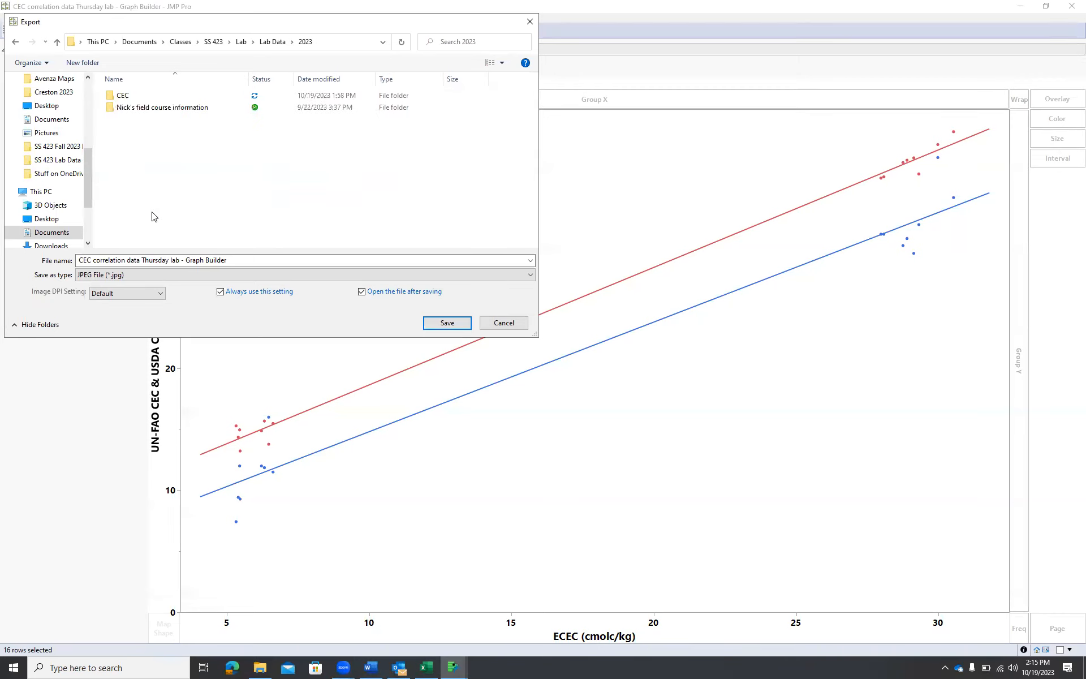
{"action": "double_click", "coordinate": [138, 101]}
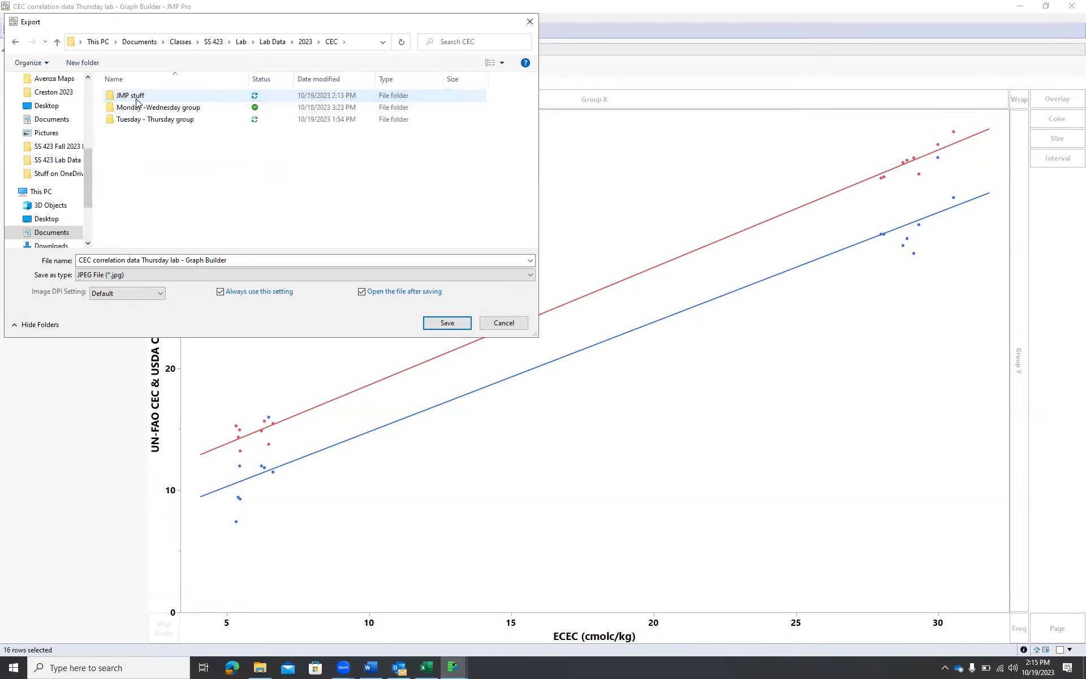
{"action": "double_click", "coordinate": [138, 100]}
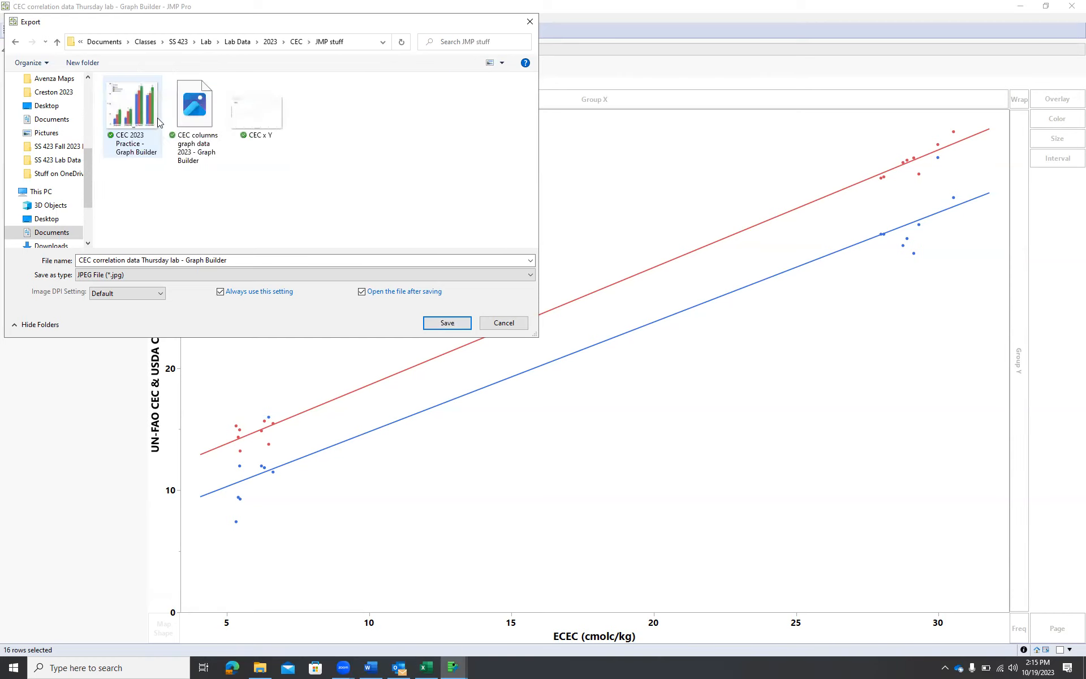
{"action": "left_click", "coordinate": [447, 322]}
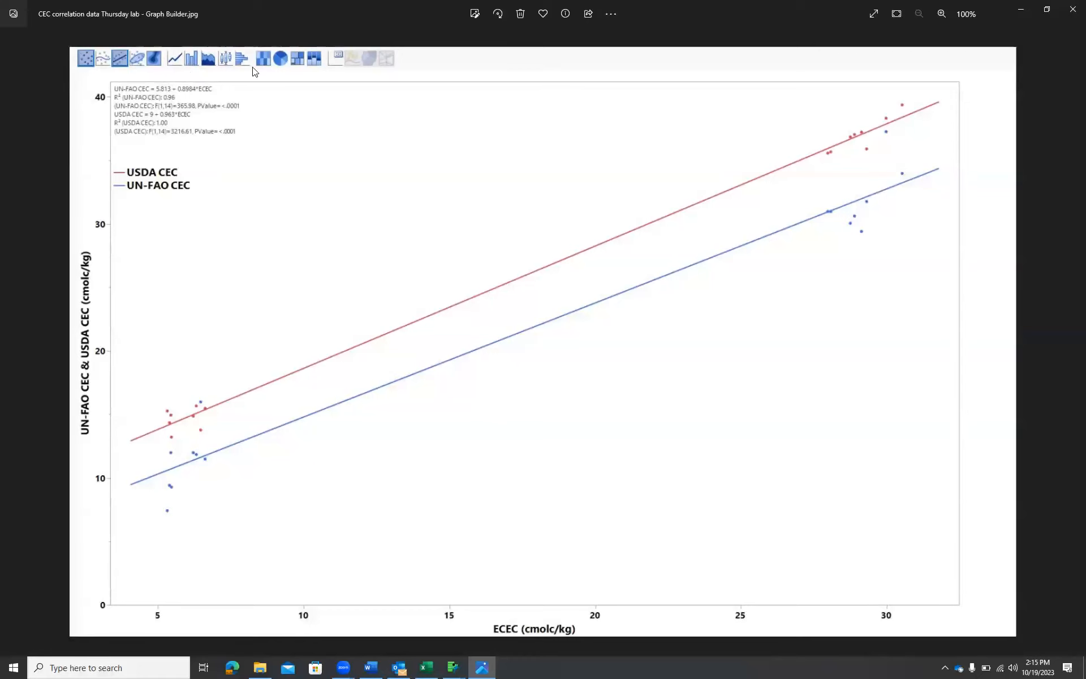
Crop the exported graph image to remove the toolbar strip and extra right margin, and save the cropped image
{"action": "left_click", "coordinate": [474, 15]}
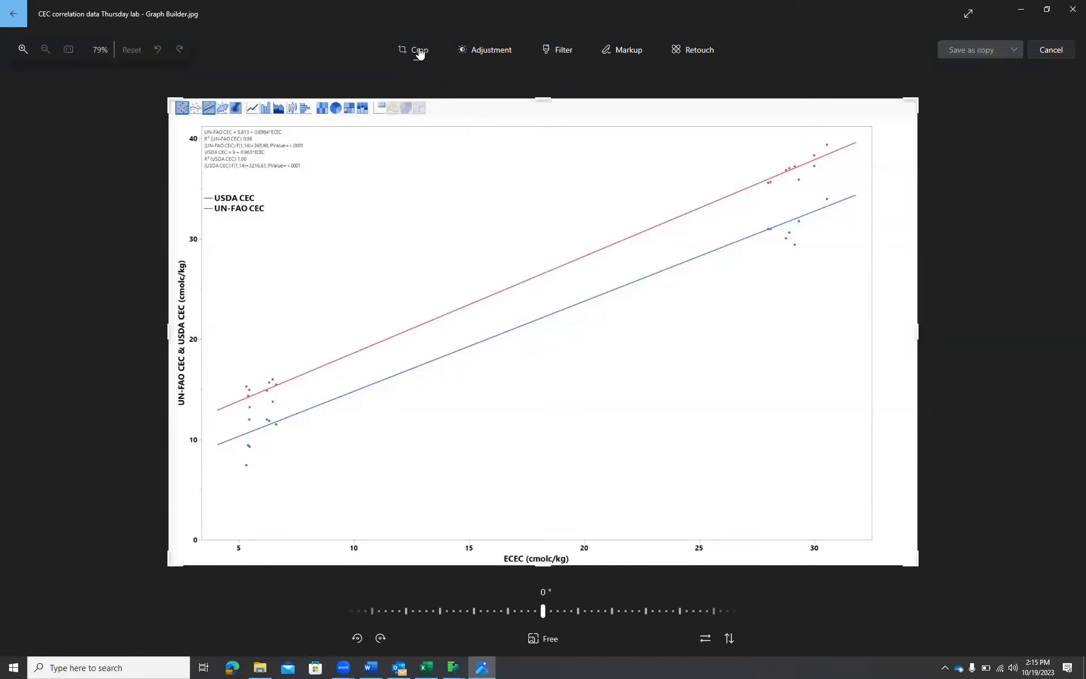
{"action": "left_click_drag", "start_coordinate": [543, 95], "coordinate": [546, 117]}
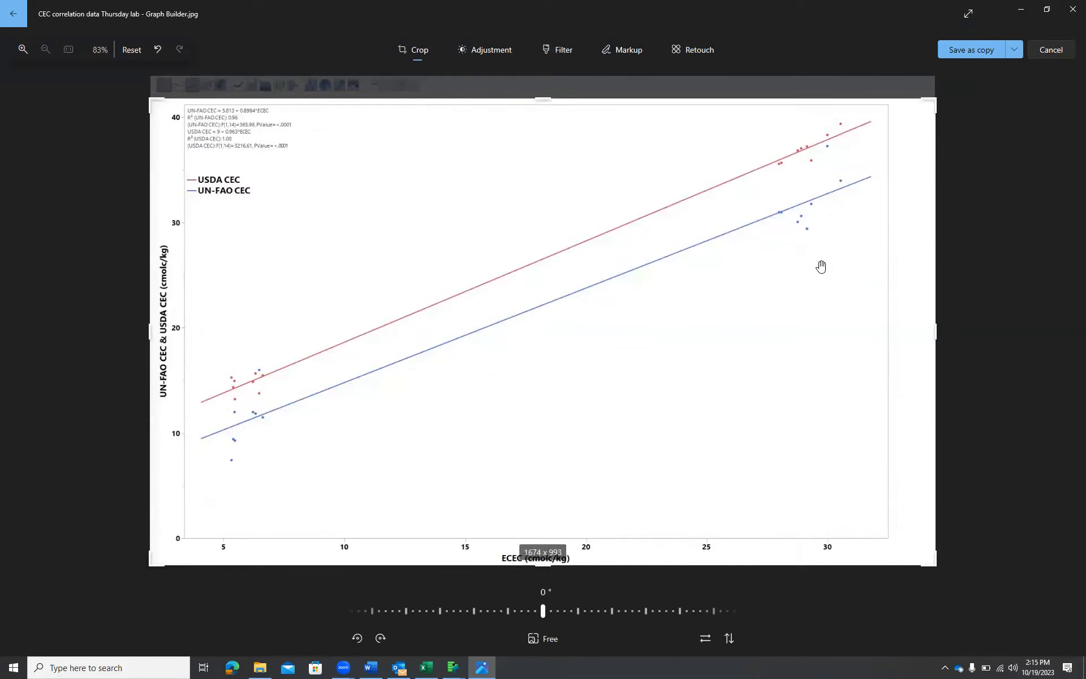
{"action": "left_click_drag", "start_coordinate": [936, 328], "coordinate": [902, 328]}
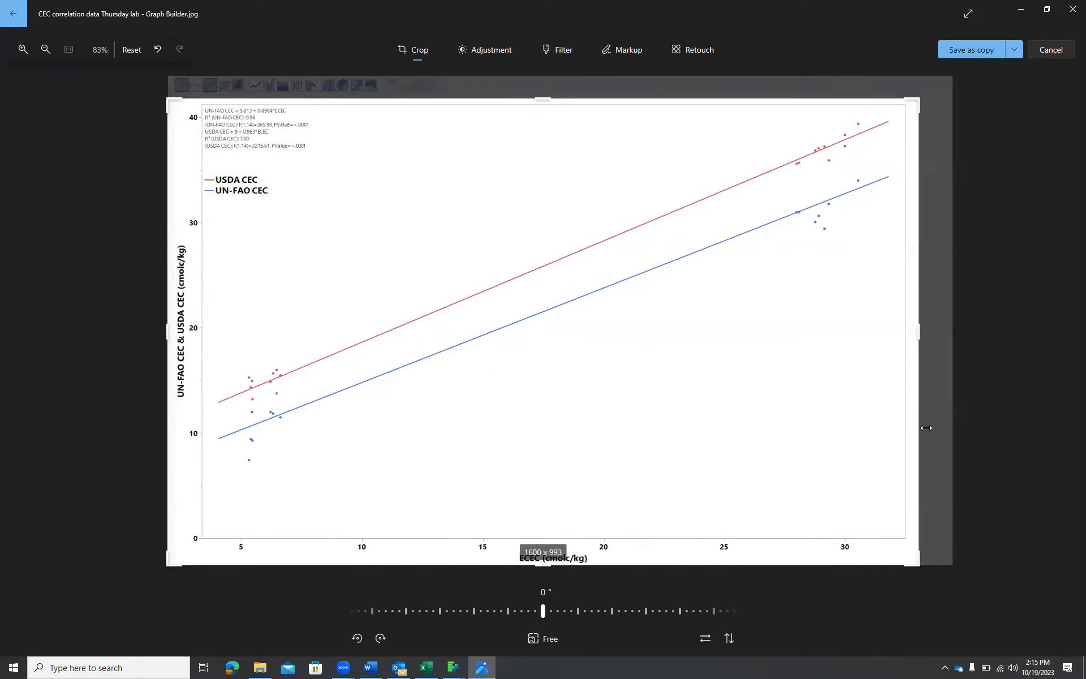
{"action": "left_click", "coordinate": [1017, 54]}
{"action": "left_click", "coordinate": [963, 73]}
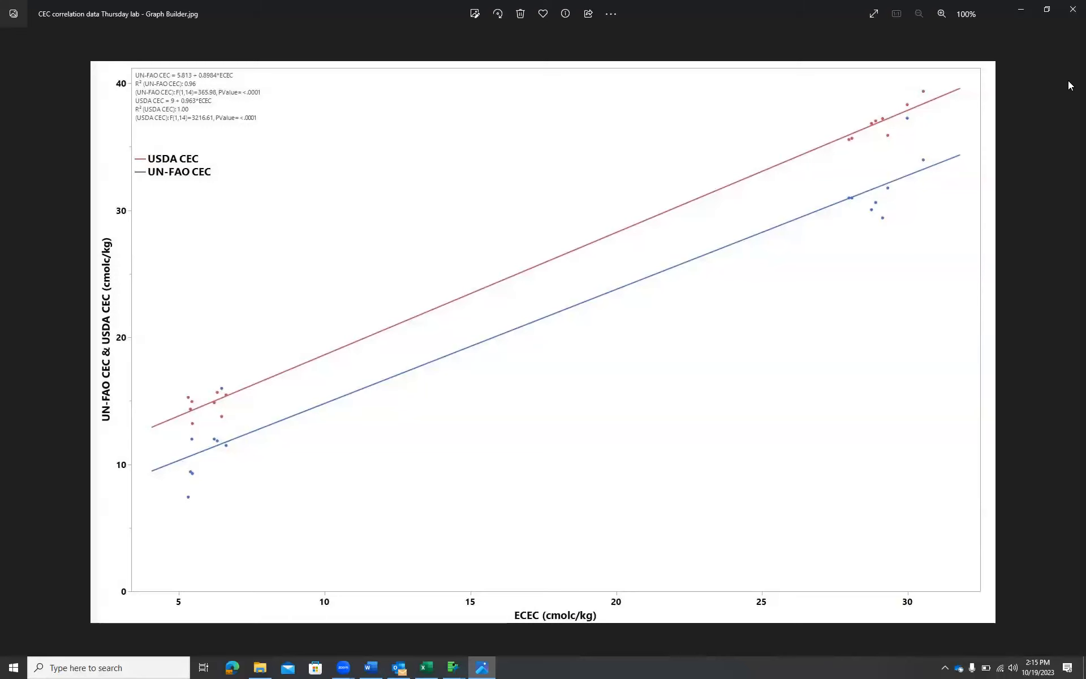
{"action": "left_click", "coordinate": [1071, 14]}
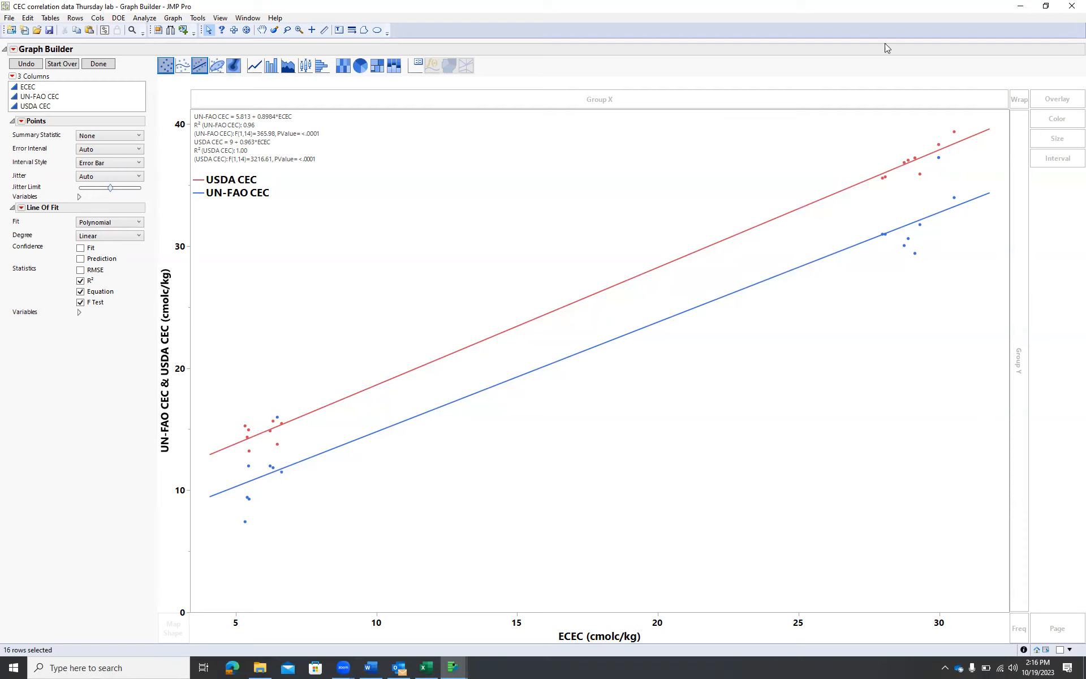
Close the Graph Builder report and the data table, saving the table's changes
{"action": "left_click", "coordinate": [1069, 10]}
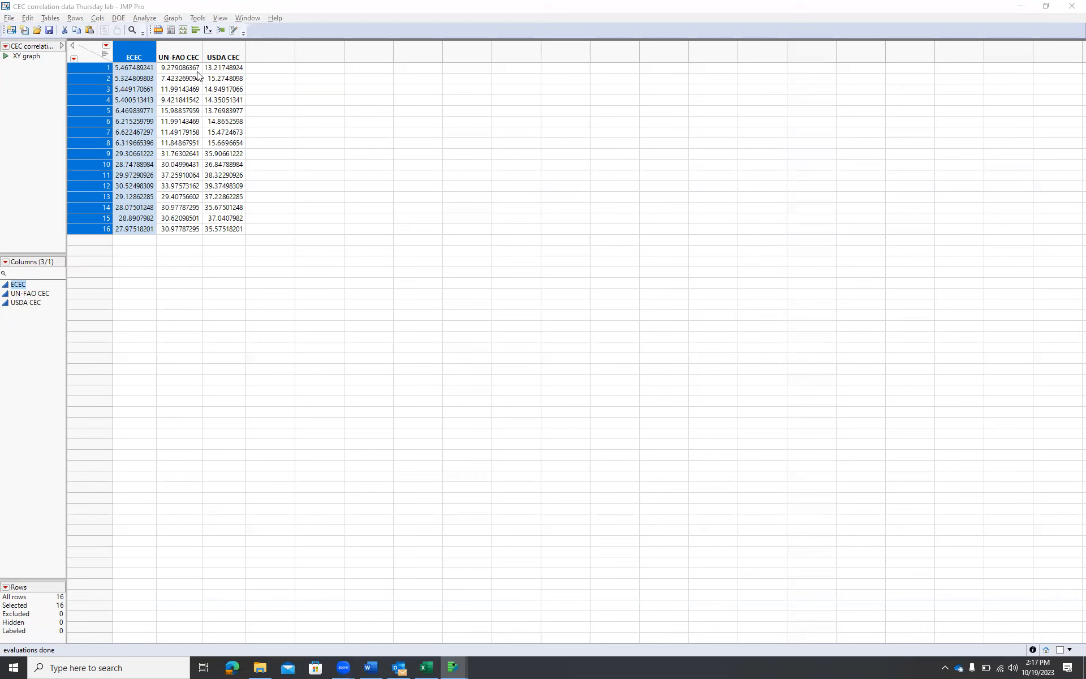
{"action": "key", "text": "alt+Tab"}
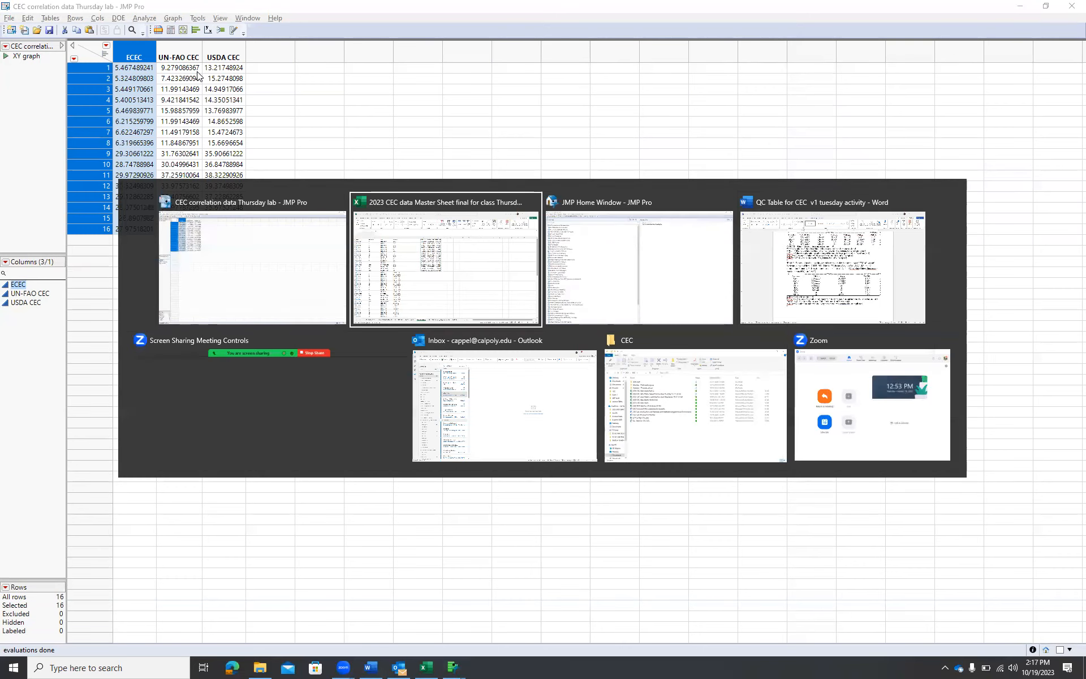
{"action": "key", "text": "alt+Tab"}
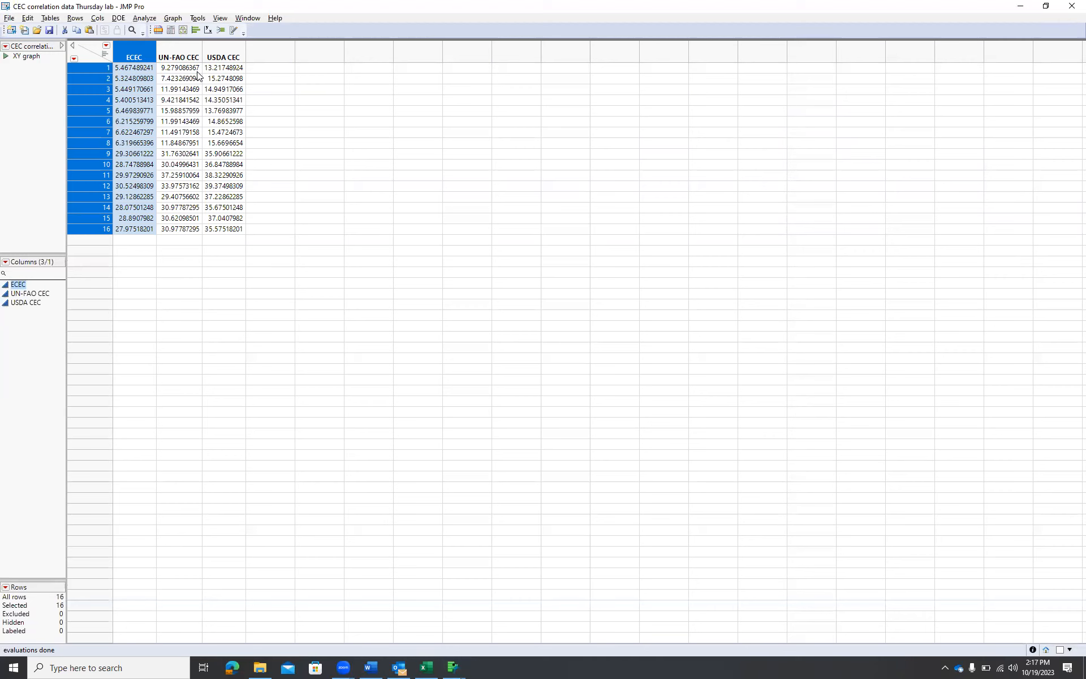
{"action": "left_click", "coordinate": [1071, 8]}
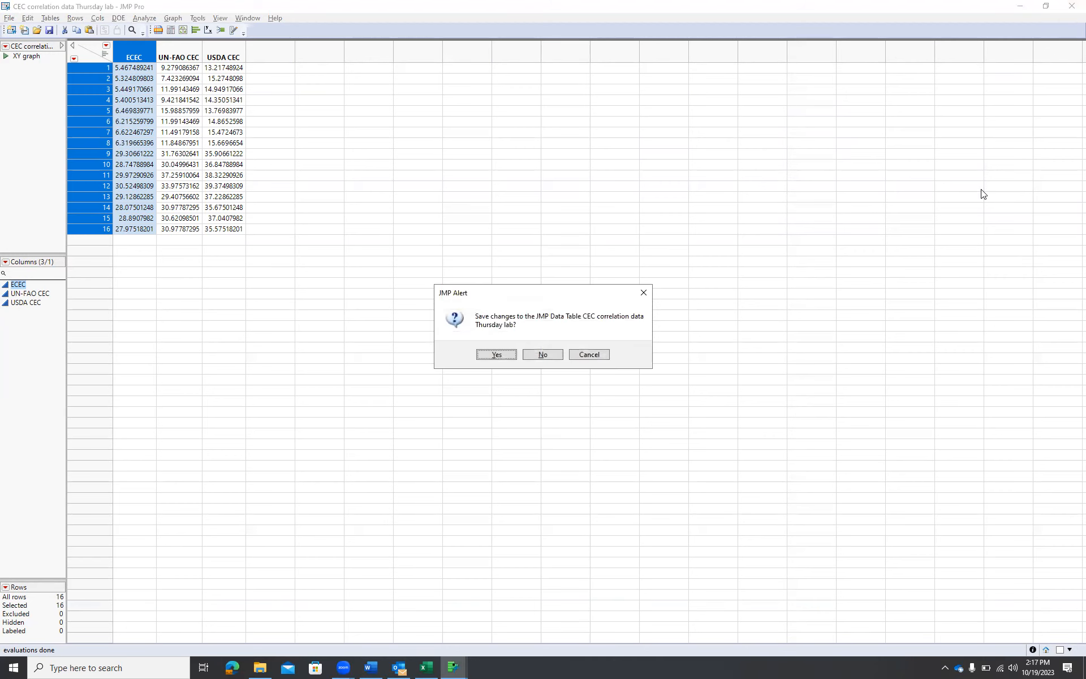
{"action": "left_click", "coordinate": [494, 354]}
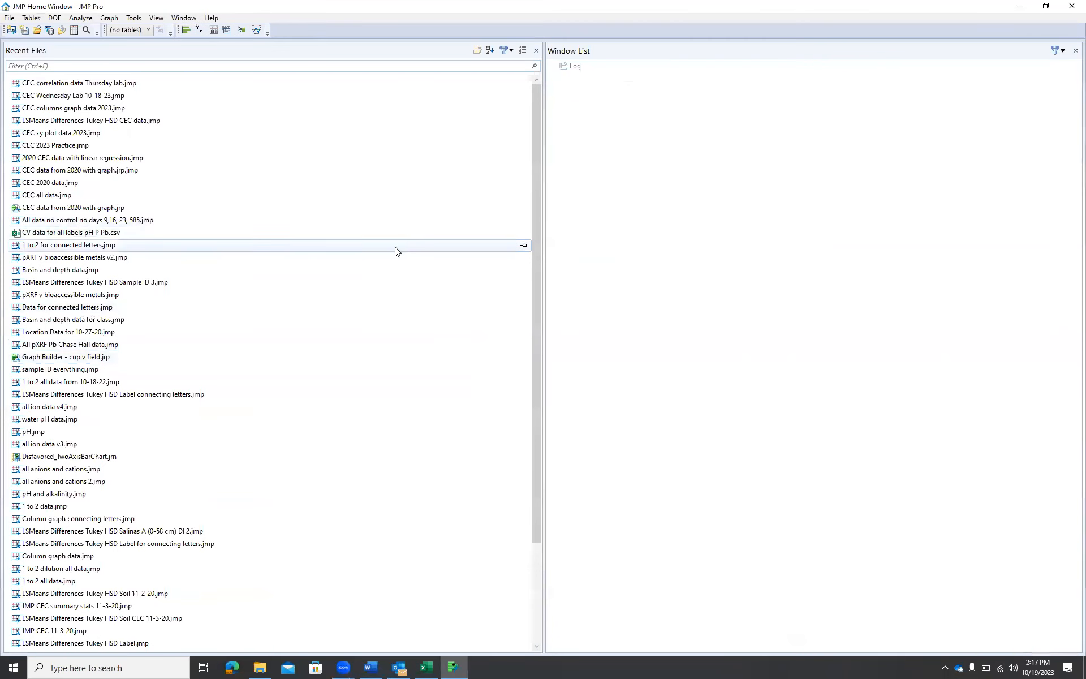
Look over the JMP Format (2) sheet and the 2016 CEC Summary Figure example chart in the workbook
{"action": "key", "text": "alt+Tab"}
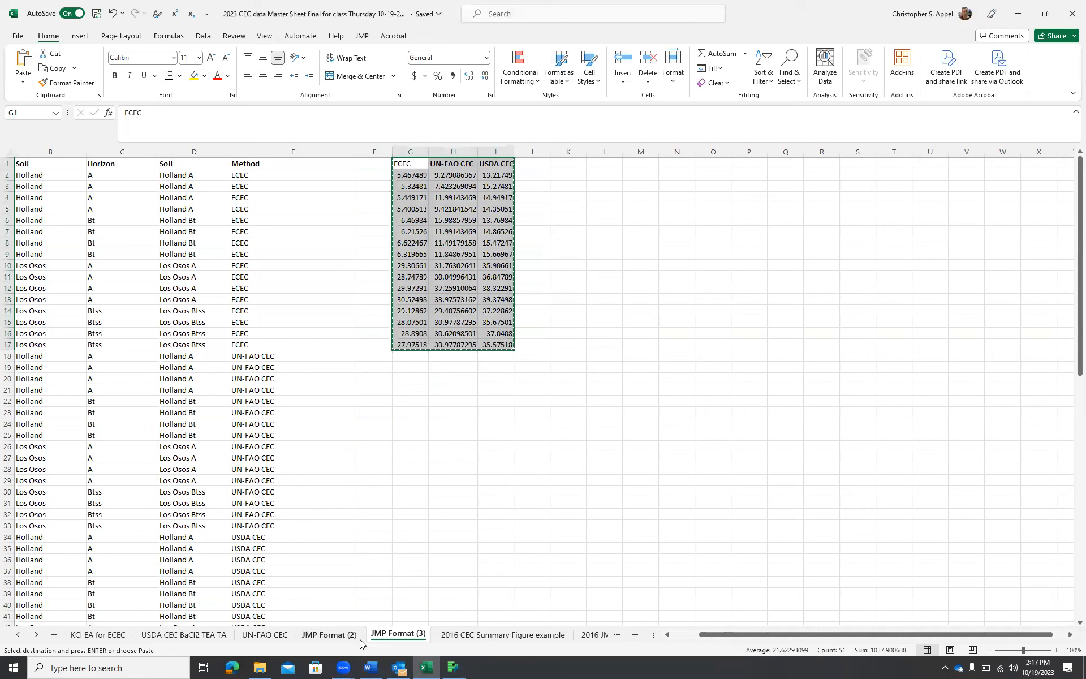
{"action": "left_click", "coordinate": [343, 638]}
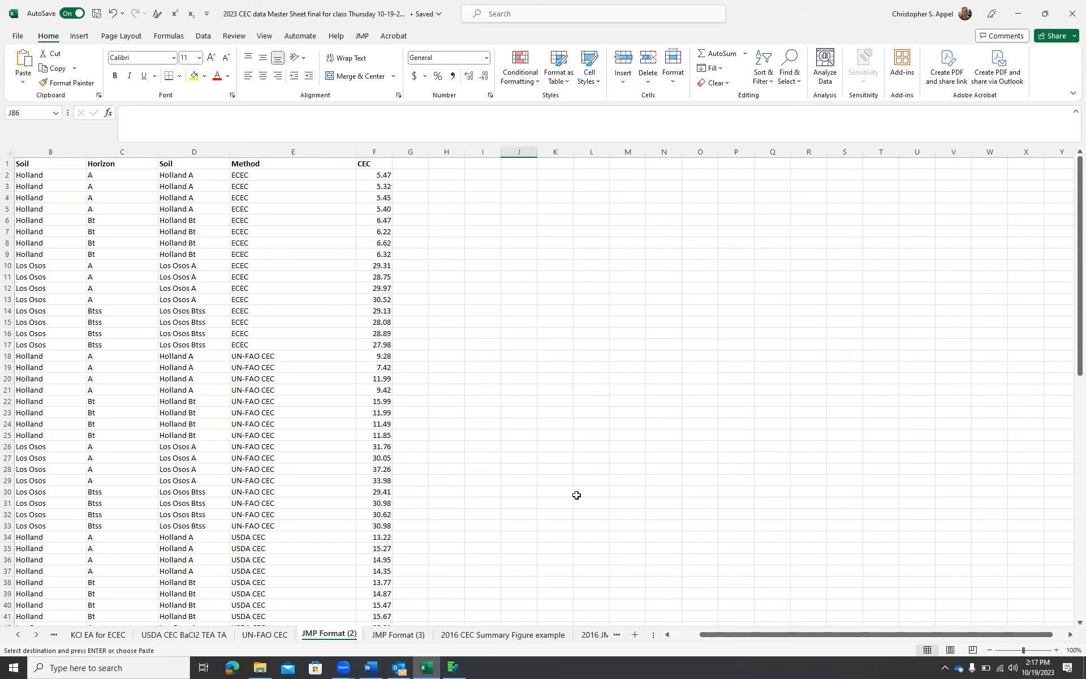
{"action": "scroll", "coordinate": [576, 490], "scroll_direction": "down", "scroll_amount": 2}
{"action": "scroll", "coordinate": [588, 577], "scroll_direction": "up", "scroll_amount": 2}
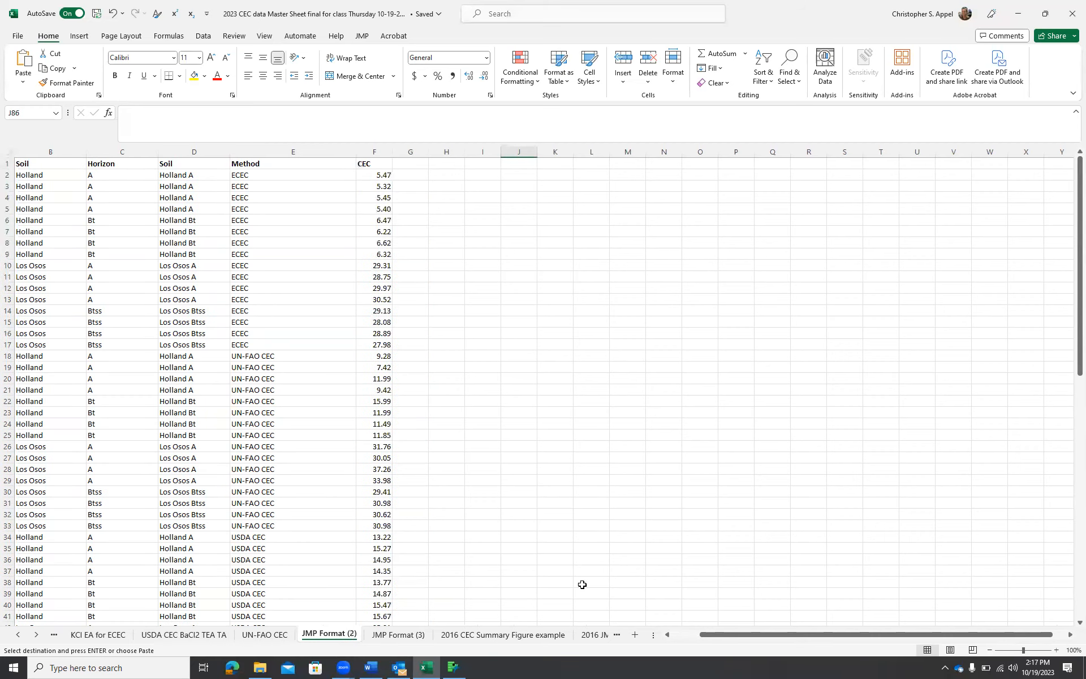
{"action": "left_click", "coordinate": [547, 637]}
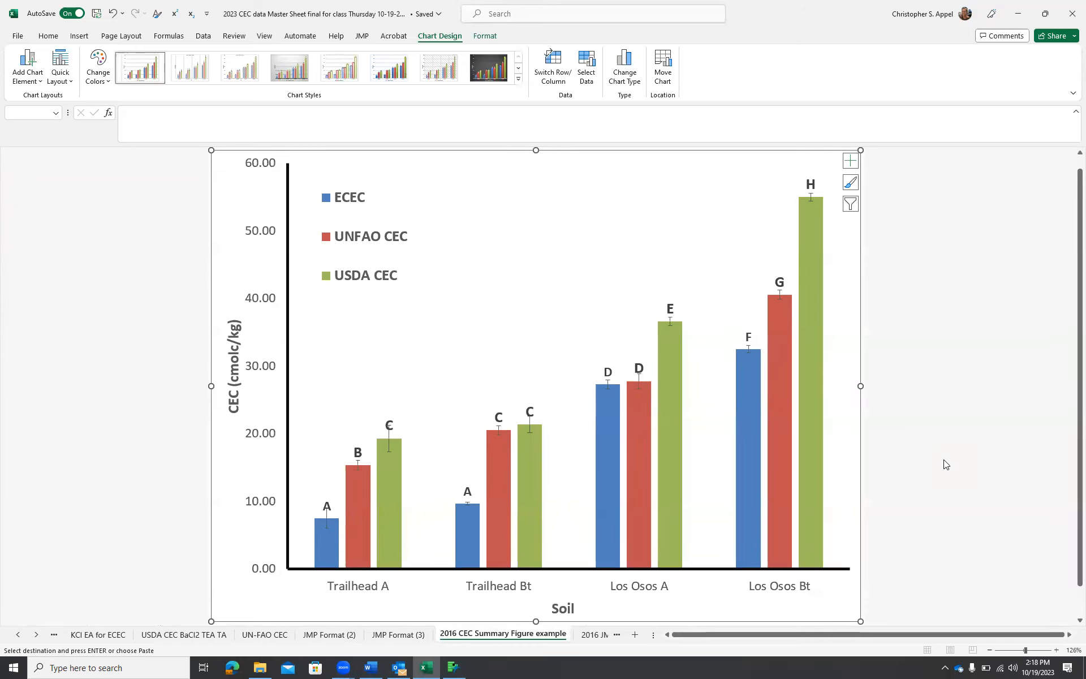
{"action": "key", "text": "alt+Tab"}
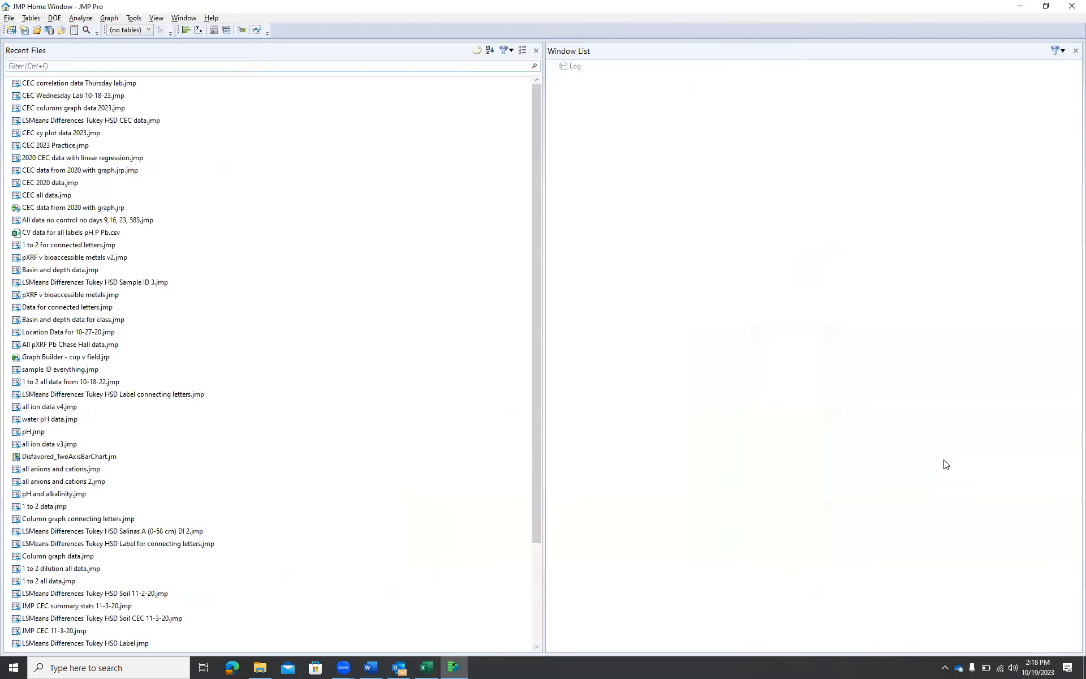
{"action": "key", "text": "alt+Tab"}
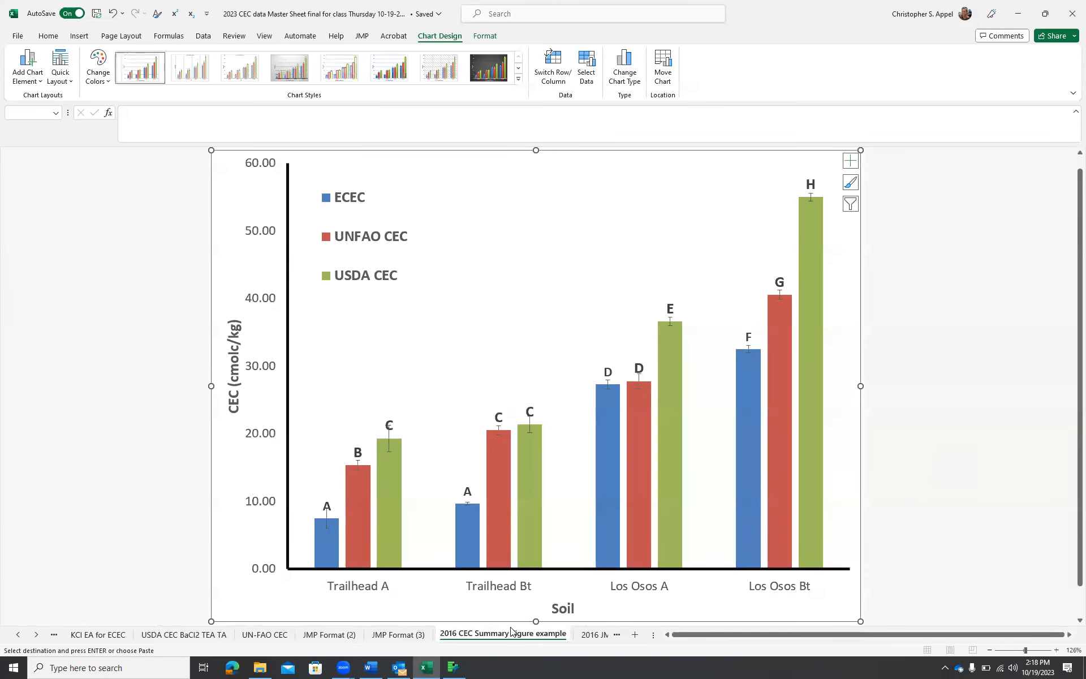
Select and copy the Soil, Method and CEC columns with their headers on the JMP Format (2) sheet
{"action": "left_click", "coordinate": [341, 640]}
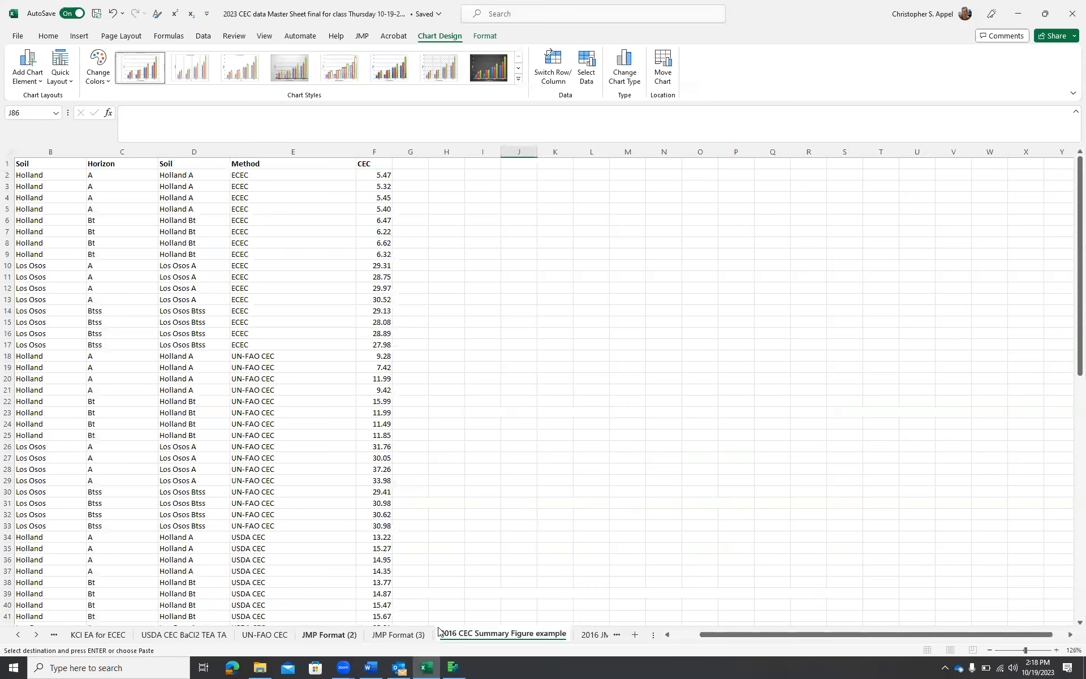
{"action": "left_click", "coordinate": [191, 167]}
{"action": "left_click_drag", "start_coordinate": [190, 167], "coordinate": [370, 666]}
{"action": "scroll", "coordinate": [518, 574], "scroll_direction": "up", "scroll_amount": 3}
Create a new JMP data table and paste the copied Soil, Method and CEC data with column names
{"action": "key", "text": "alt+Tab"}
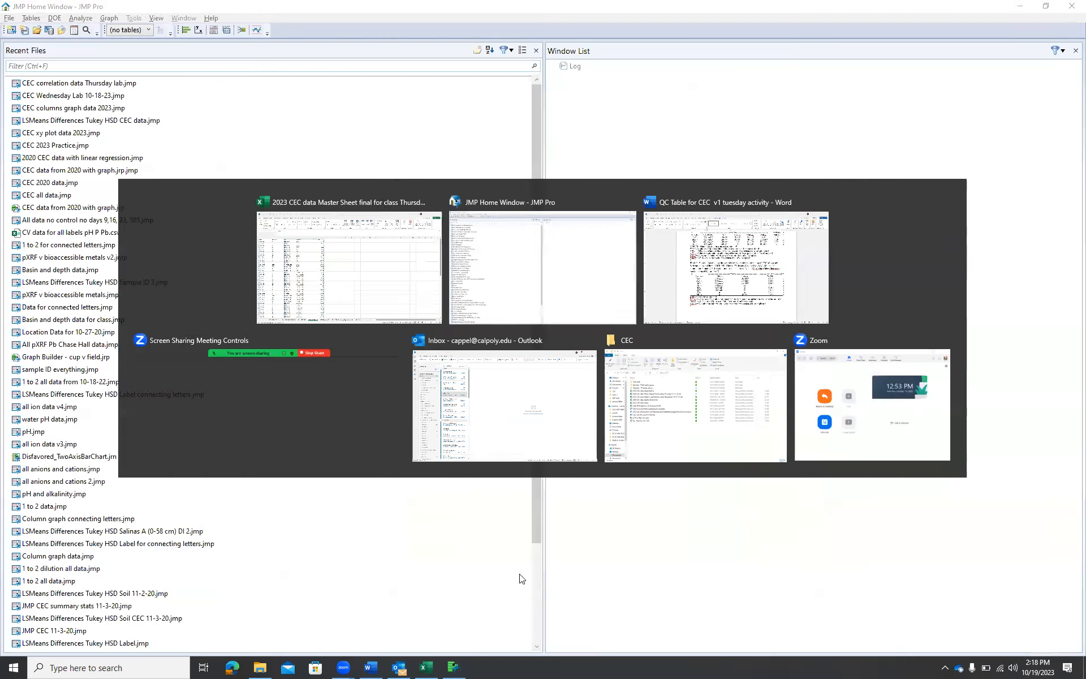
{"action": "left_click", "coordinate": [9, 17]}
{"action": "mouse_move", "coordinate": [51, 34]}
{"action": "left_click", "coordinate": [199, 31]}
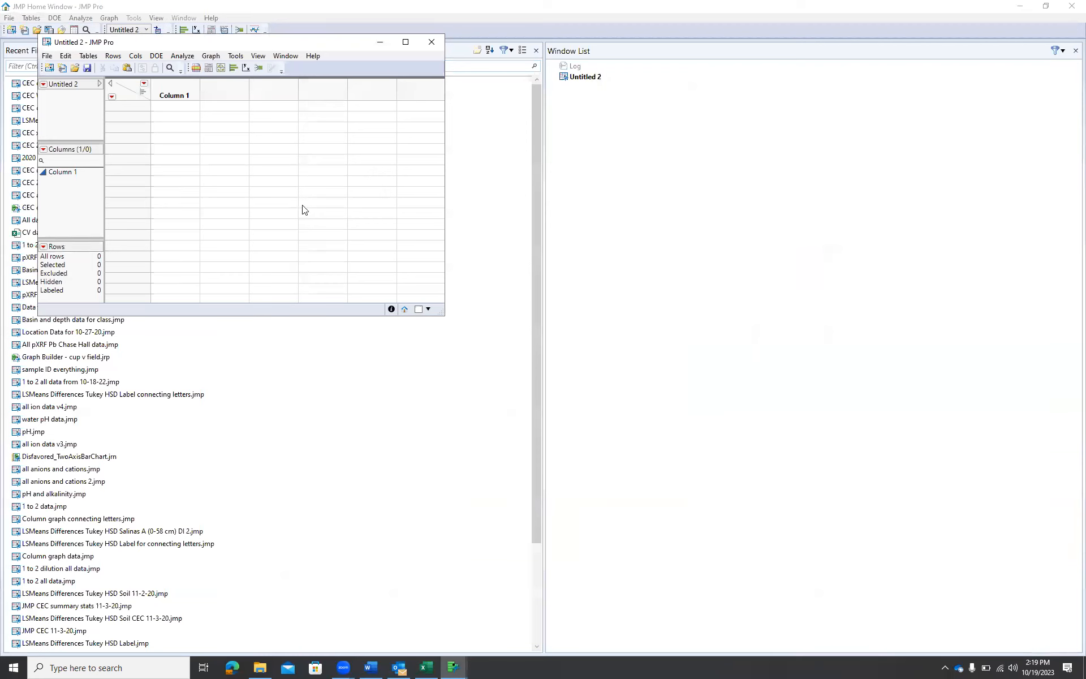
{"action": "left_click", "coordinate": [66, 56]}
{"action": "left_click", "coordinate": [97, 166]}
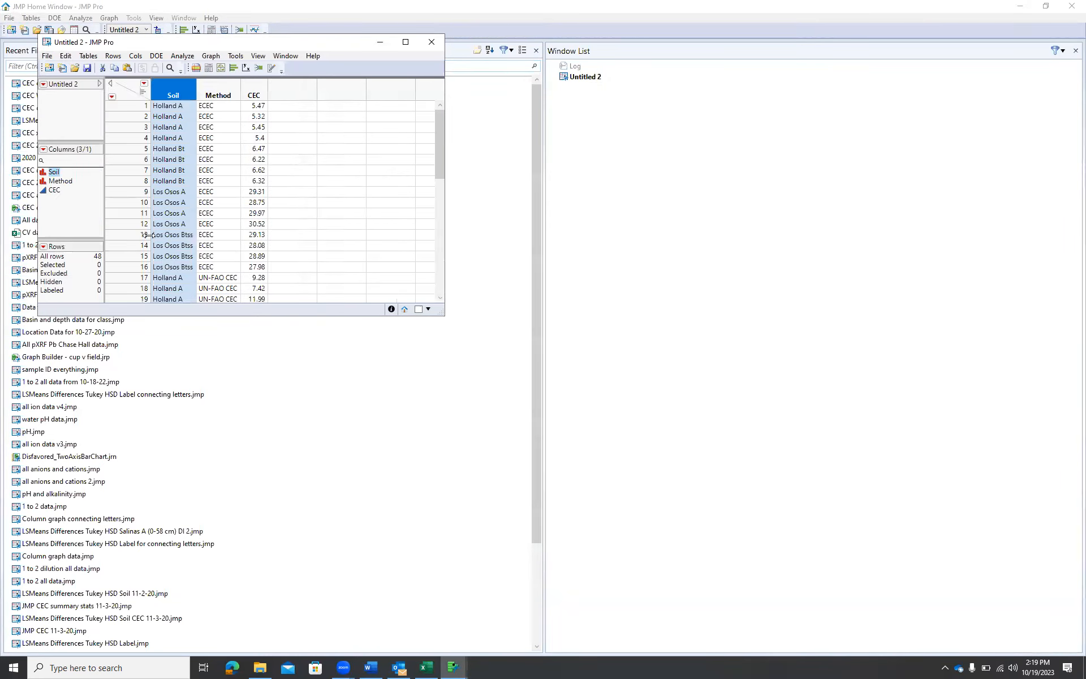
{"action": "left_click", "coordinate": [405, 44]}
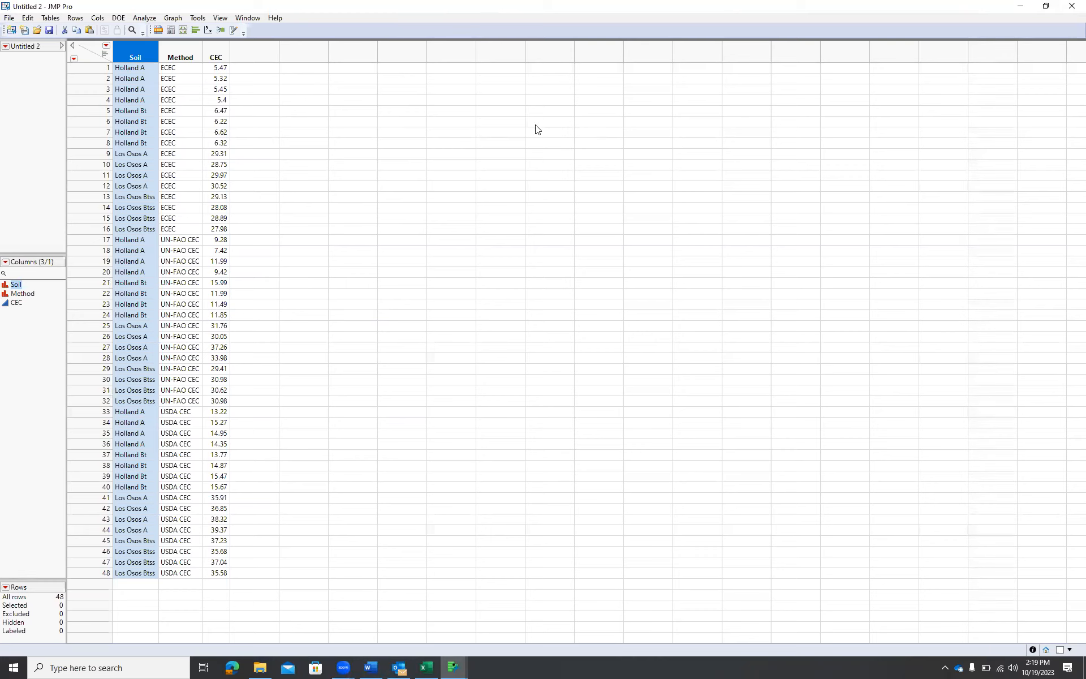
Open the Soil column's properties to check them and cancel without changes
{"action": "left_click", "coordinate": [28, 19]}
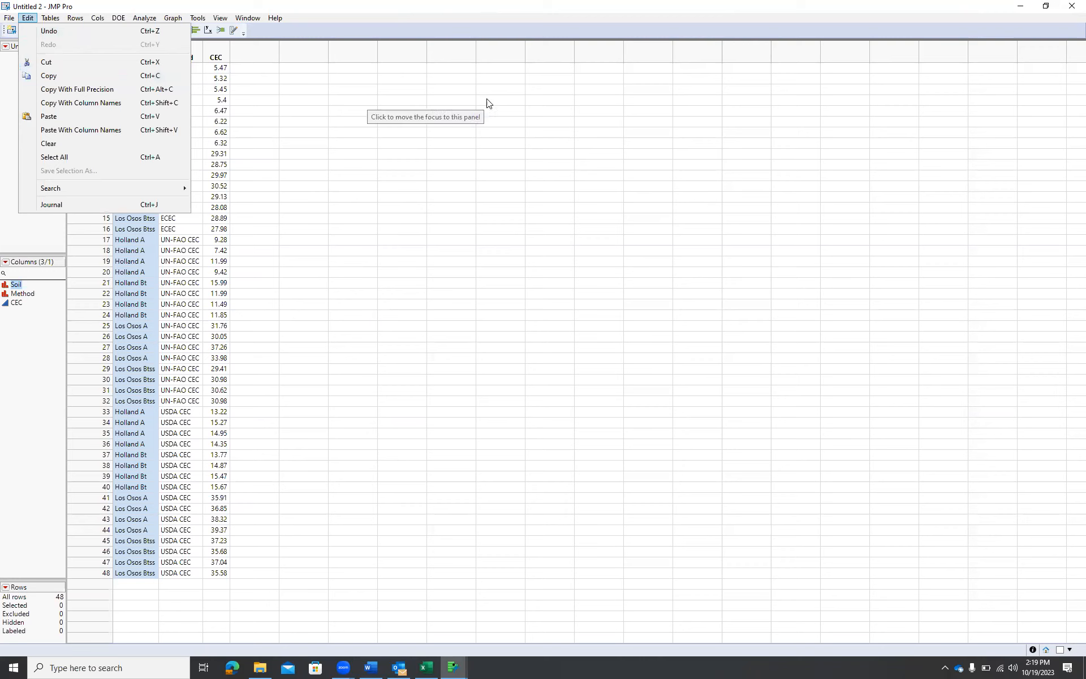
{"action": "left_click", "coordinate": [506, 164]}
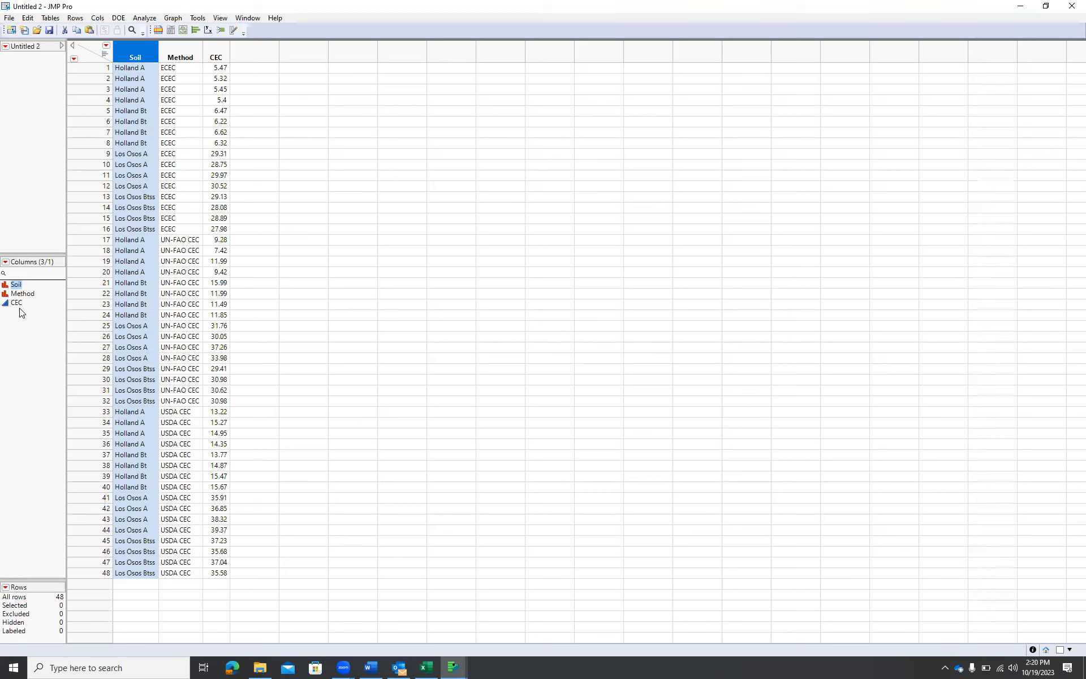
{"action": "double_click", "coordinate": [142, 55]}
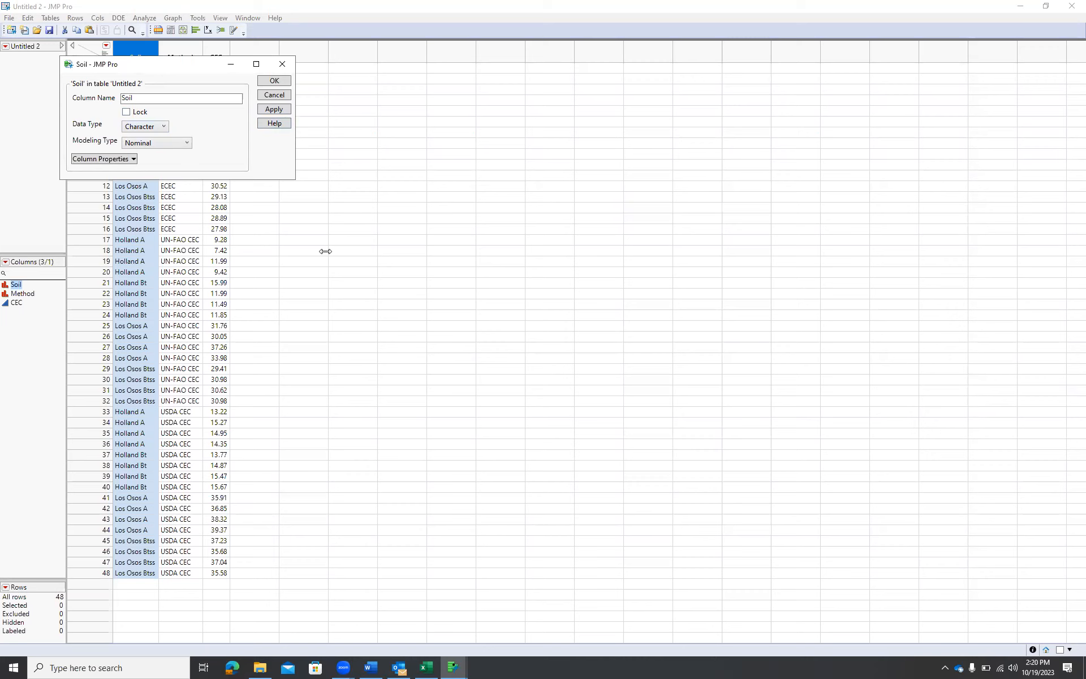
{"action": "left_click", "coordinate": [277, 95]}
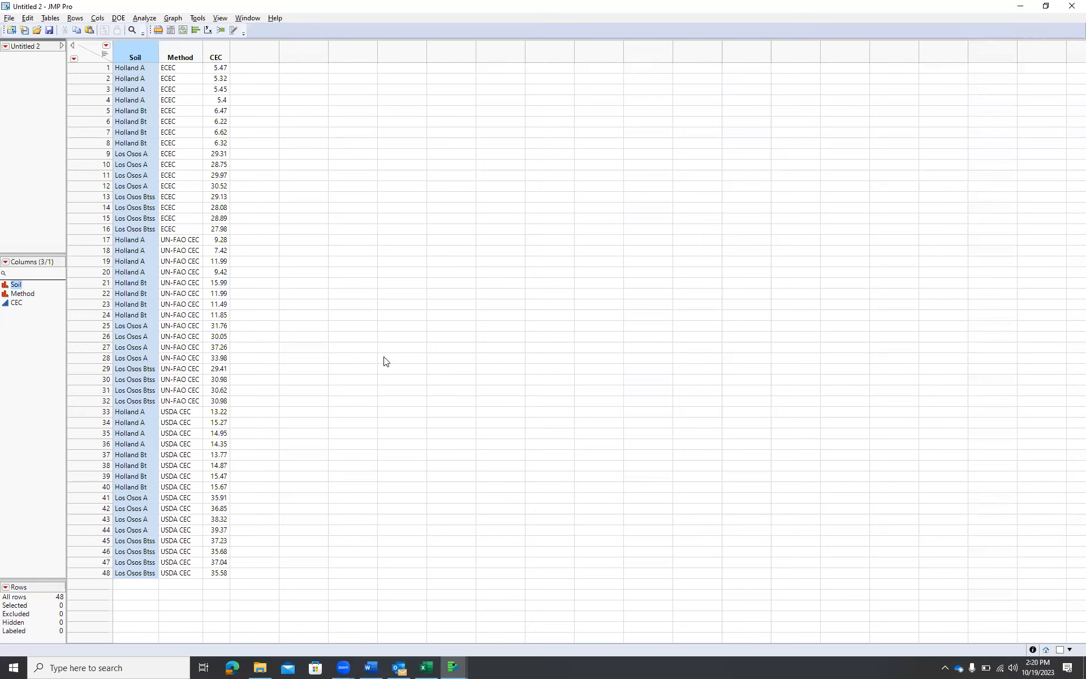
{"action": "key", "text": "alt+Tab"}
{"action": "key", "text": "alt+Tab"}
{"action": "key", "text": "Tab"}
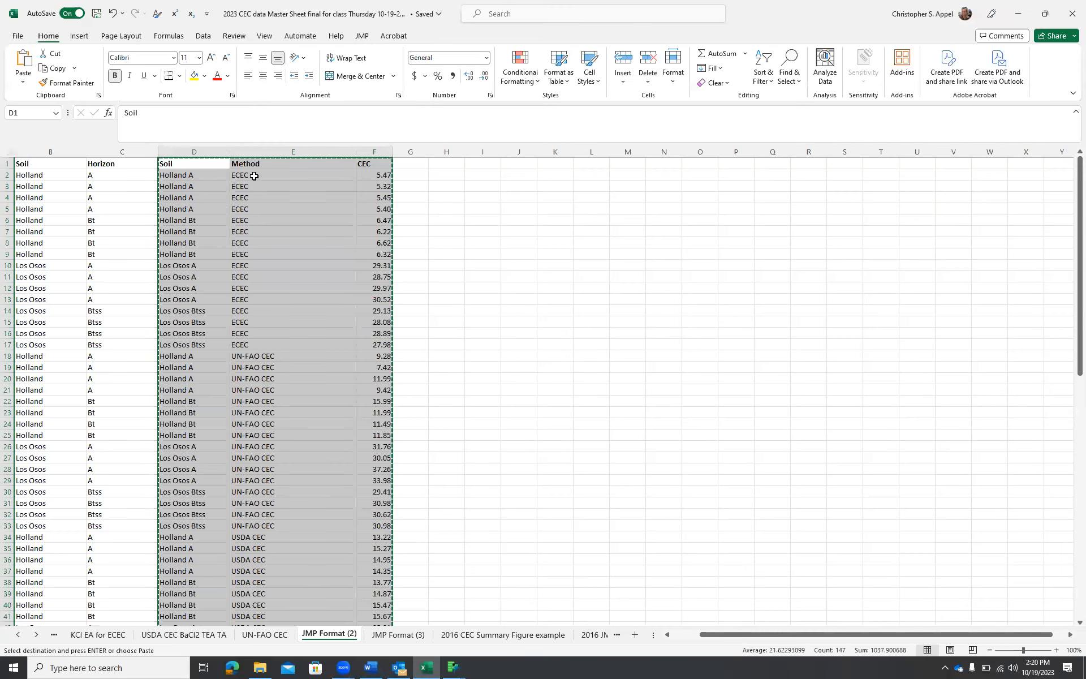
{"action": "key", "text": "alt+Tab"}
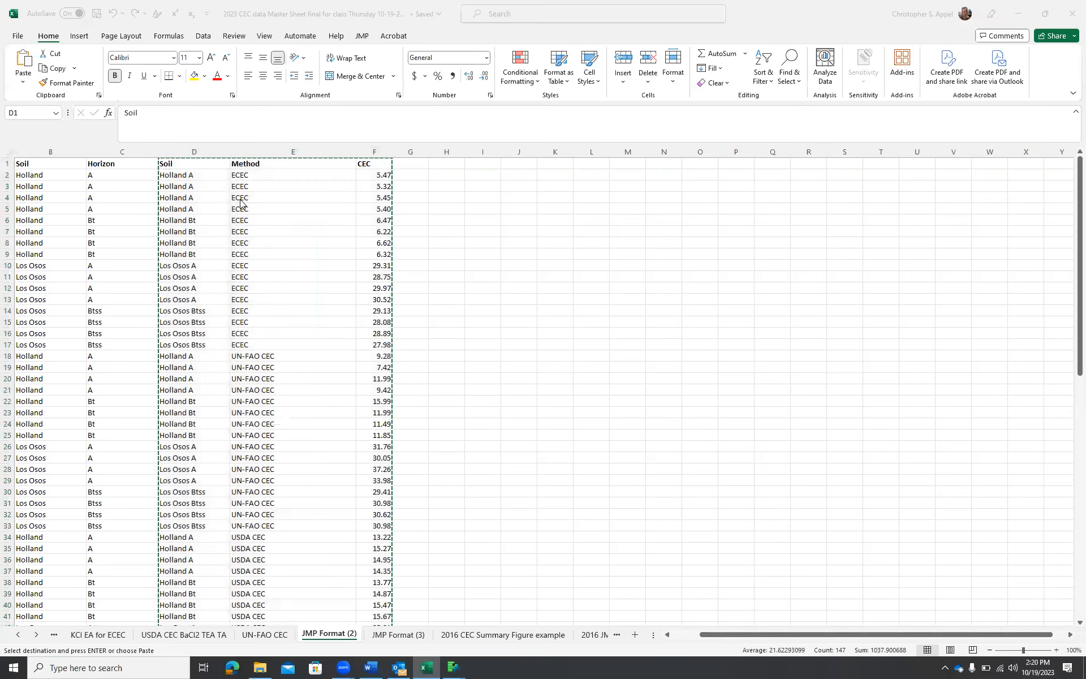
{"action": "key", "text": "Tab"}
{"action": "key", "text": "alt+Tab"}
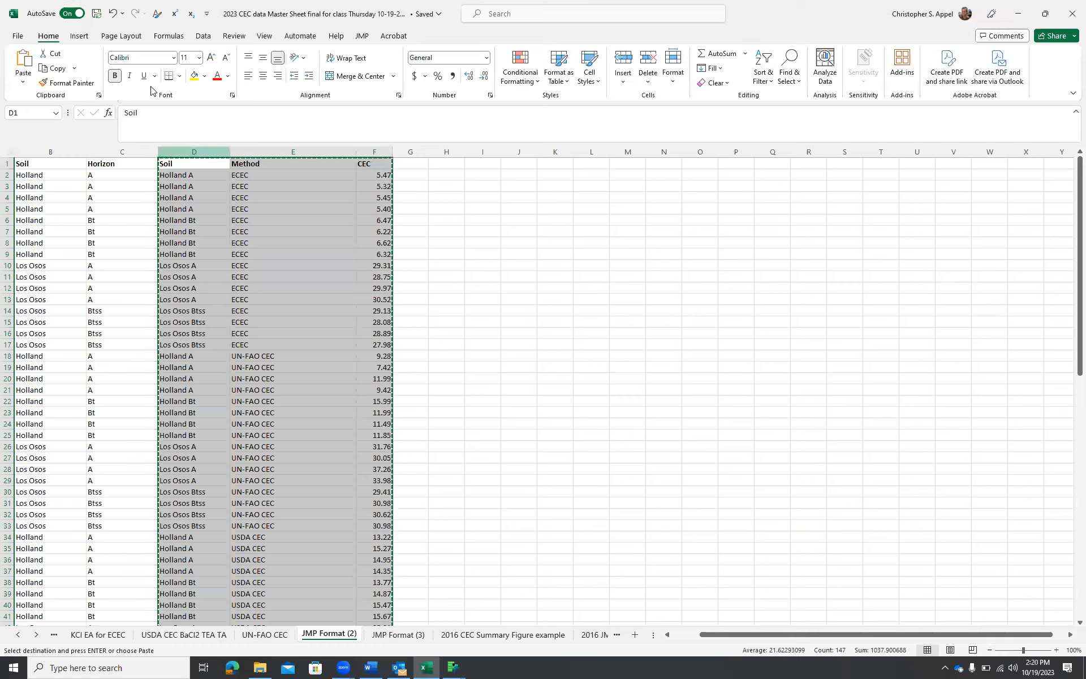
{"action": "key", "text": "alt+Tab"}
{"action": "key", "text": "Tab"}
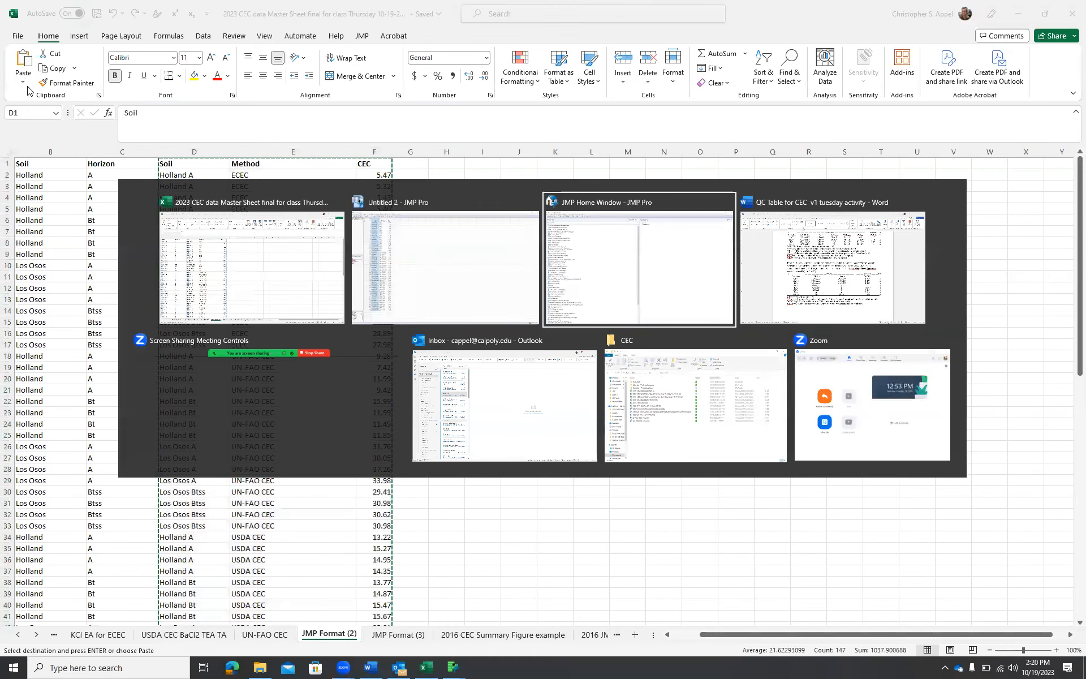
{"action": "left_click", "coordinate": [10, 18]}
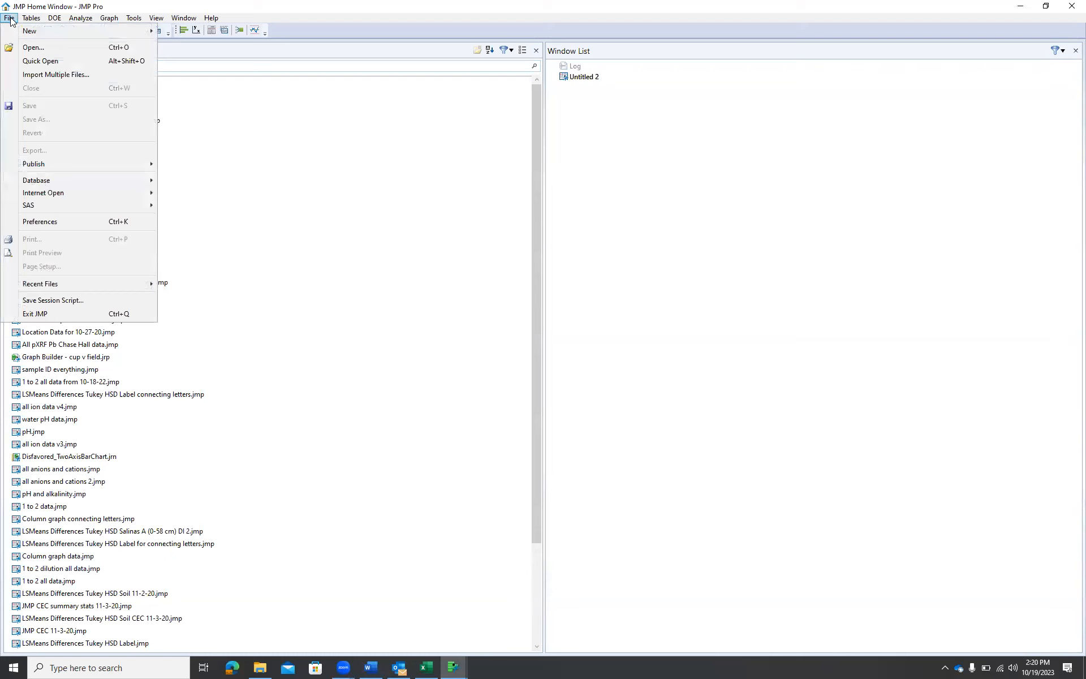
{"action": "mouse_move", "coordinate": [113, 31]}
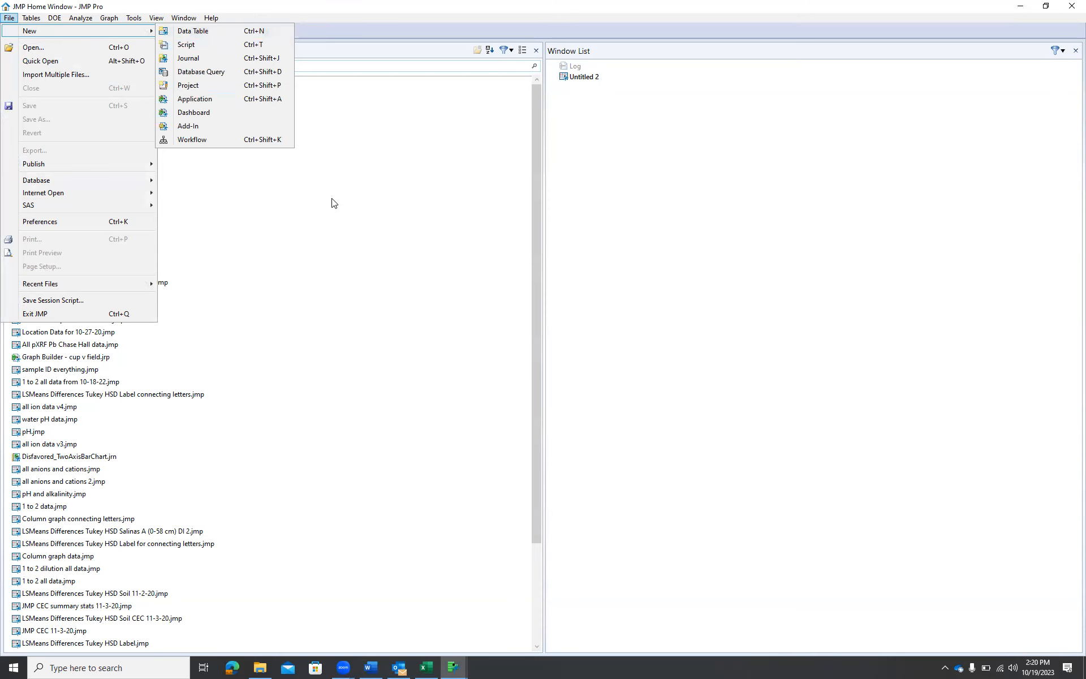
{"action": "key", "text": "Escape"}
Save the new data table as "CEC data from 2023 summary"
{"action": "key", "text": "alt+Tab"}
{"action": "key", "text": "alt+Tab"}
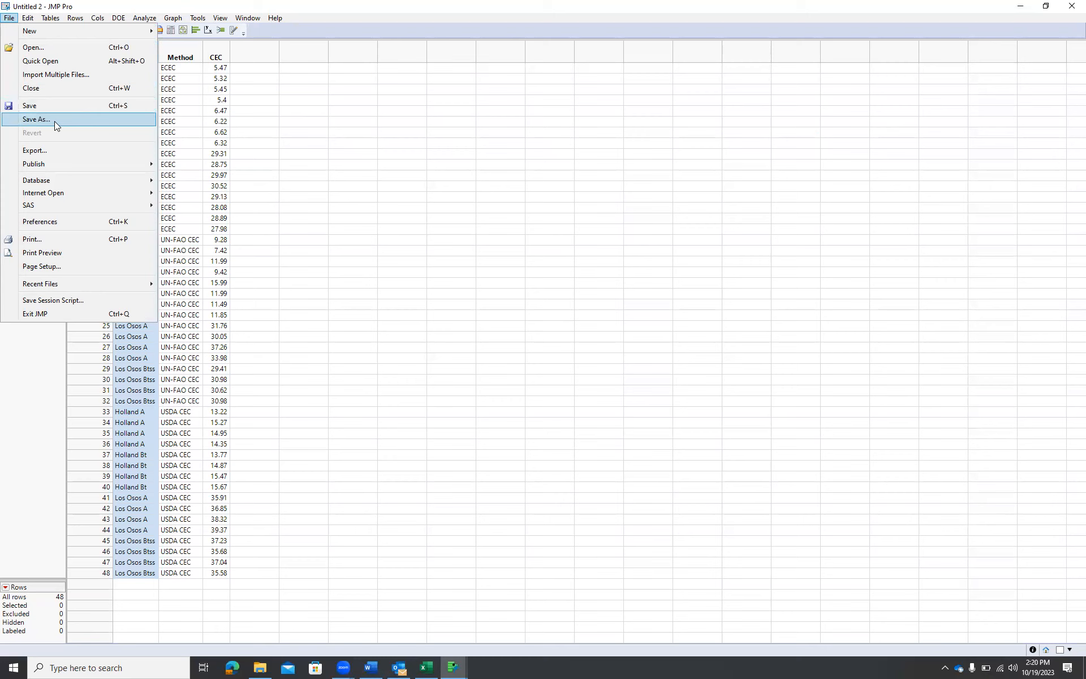
{"action": "key", "text": "ctrl+s"}
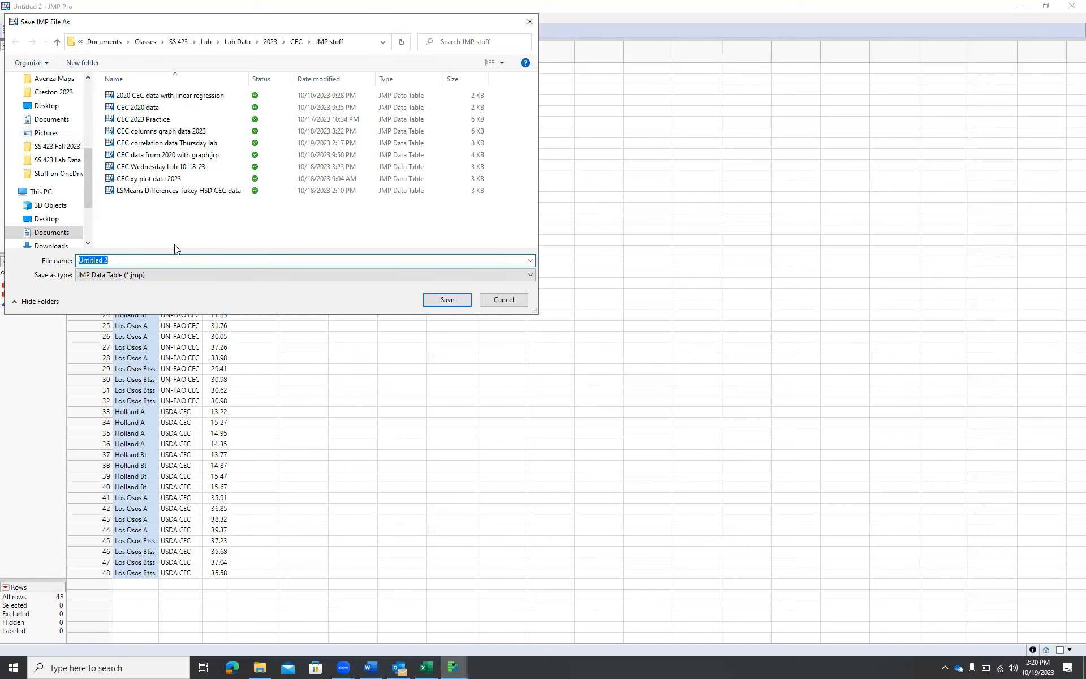
{"action": "type", "text": "CEC"}
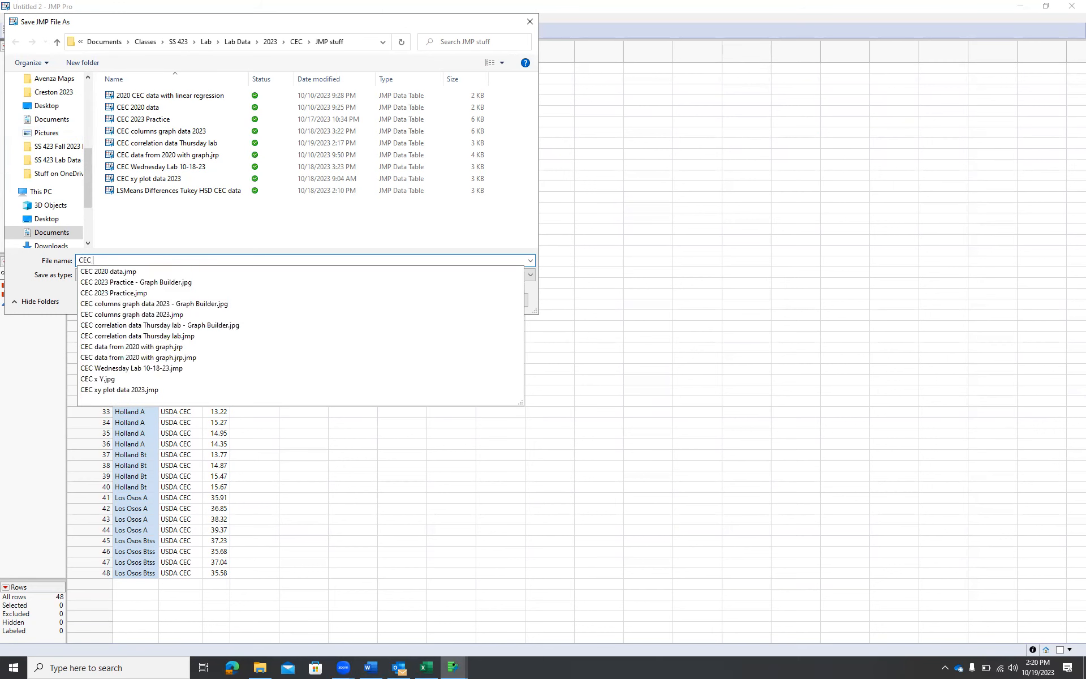
{"action": "type", "text": " data"}
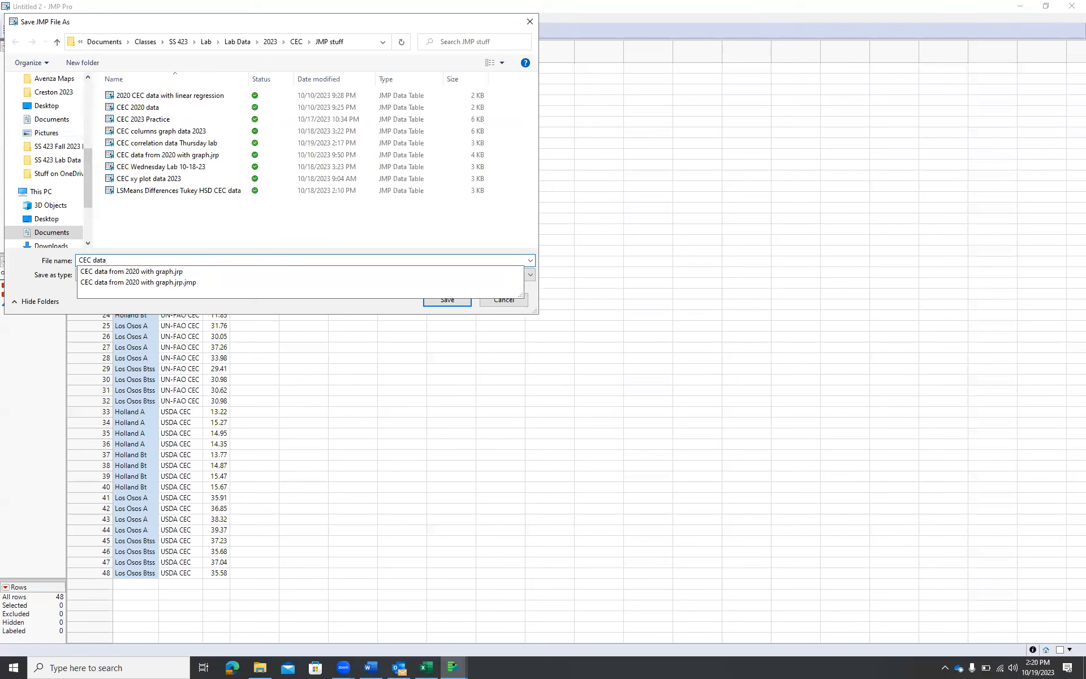
{"action": "type", "text": " from 2023 summary"}
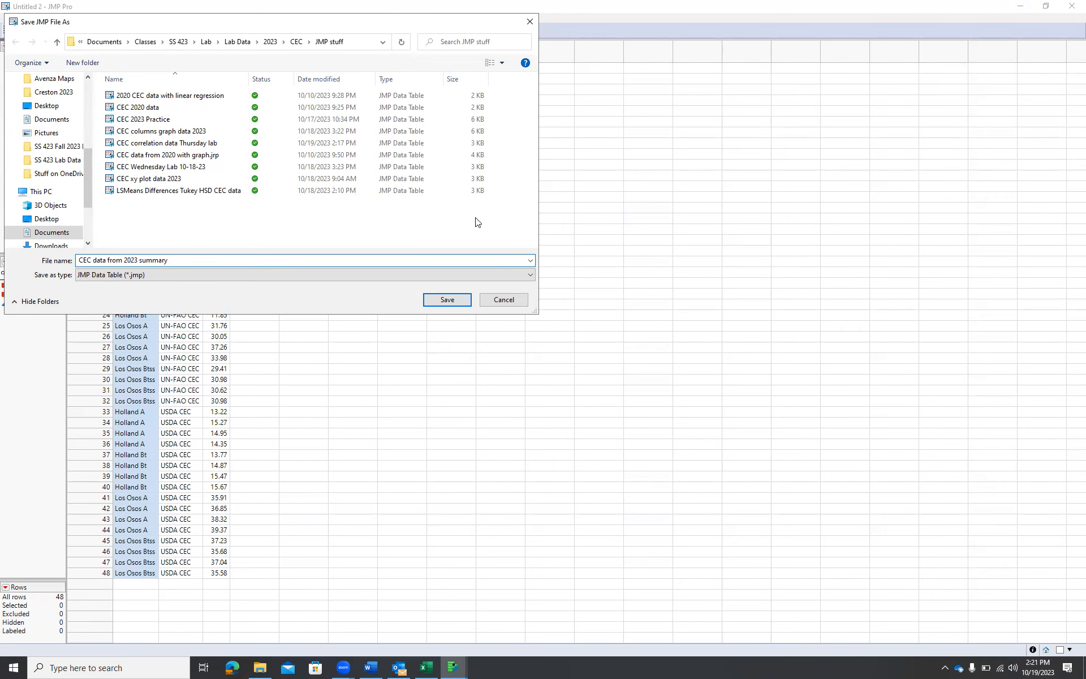
{"action": "left_click", "coordinate": [448, 300]}
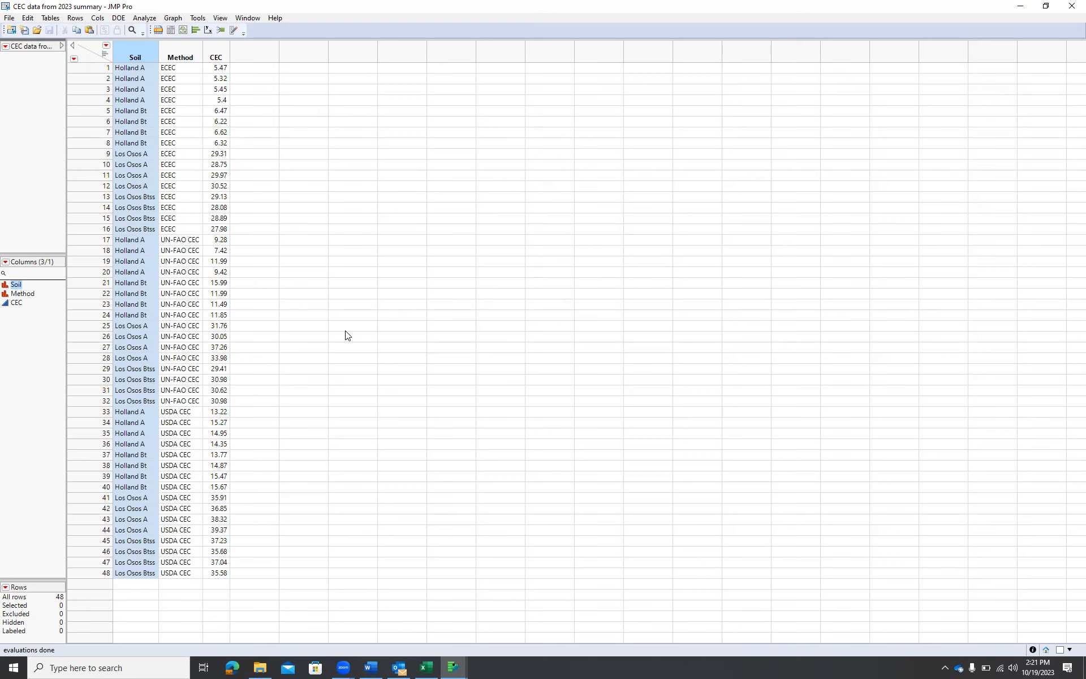
Open Graph Builder and plot CEC against Soil on the X axis, with Method as the overlay
{"action": "left_click", "coordinate": [174, 18]}
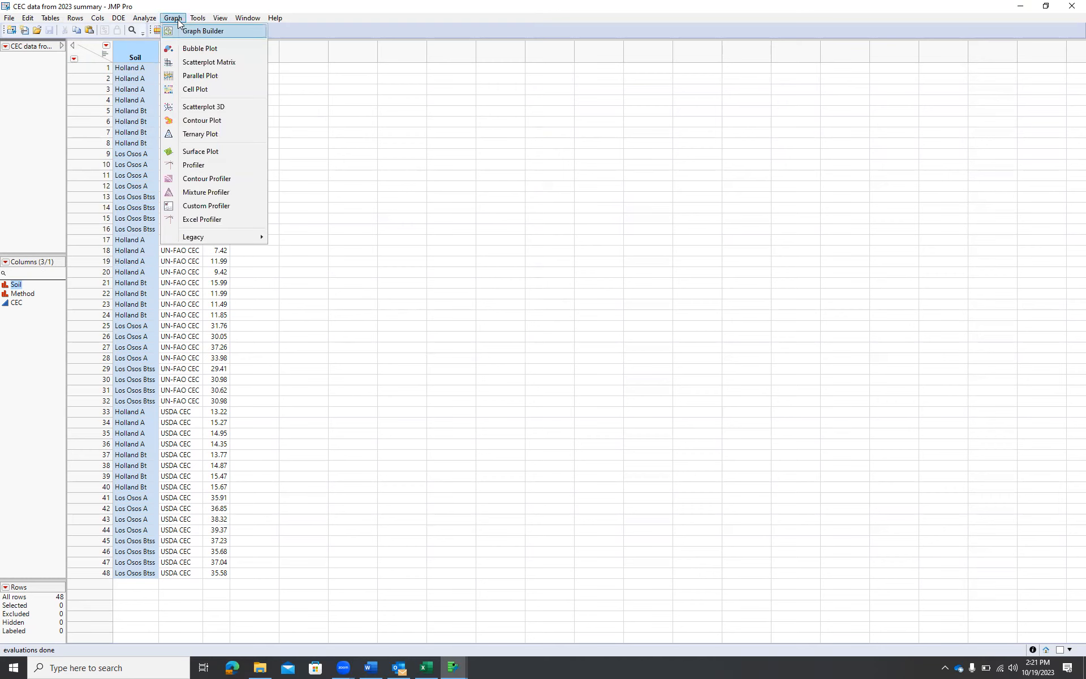
{"action": "left_click", "coordinate": [193, 31]}
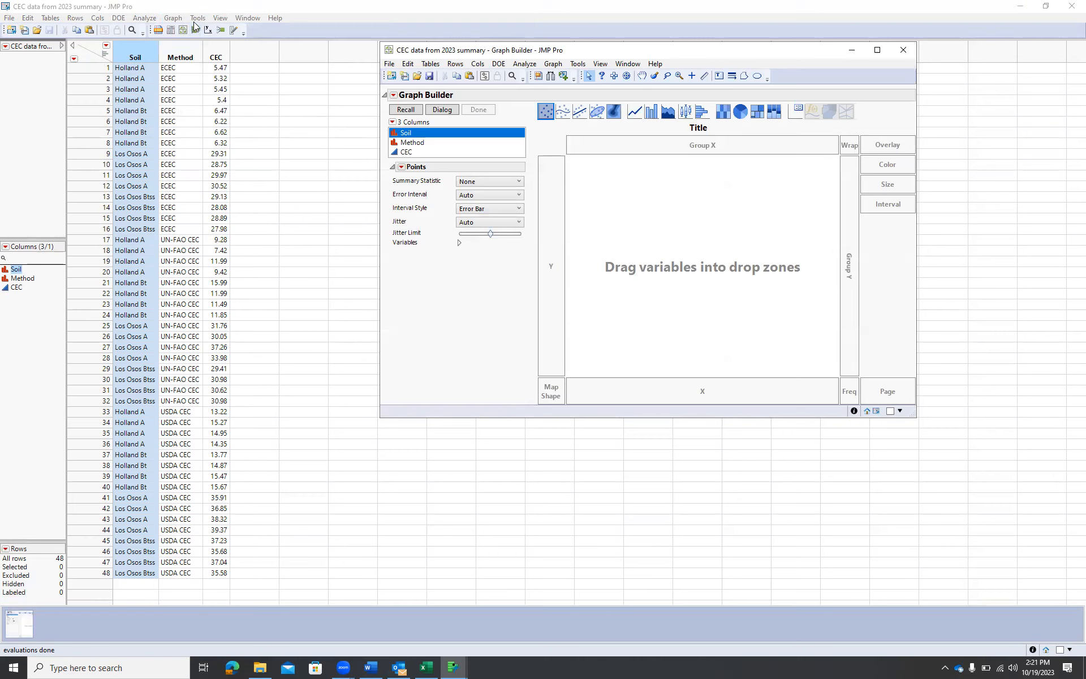
{"action": "left_click_drag", "start_coordinate": [403, 136], "coordinate": [695, 398]}
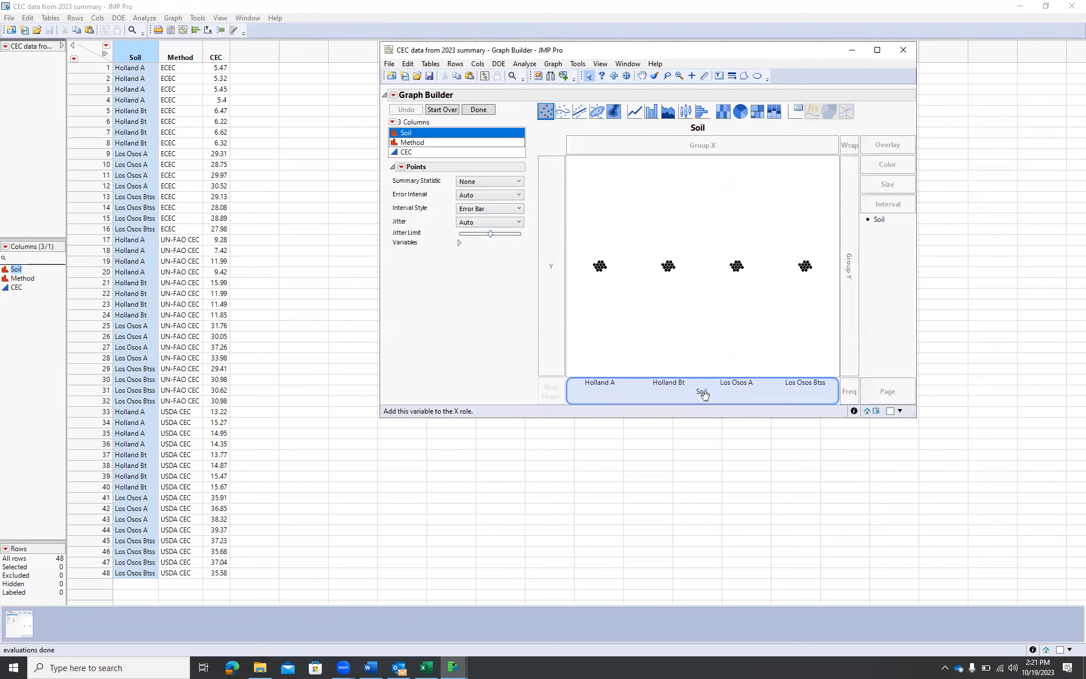
{"action": "left_click", "coordinate": [413, 153]}
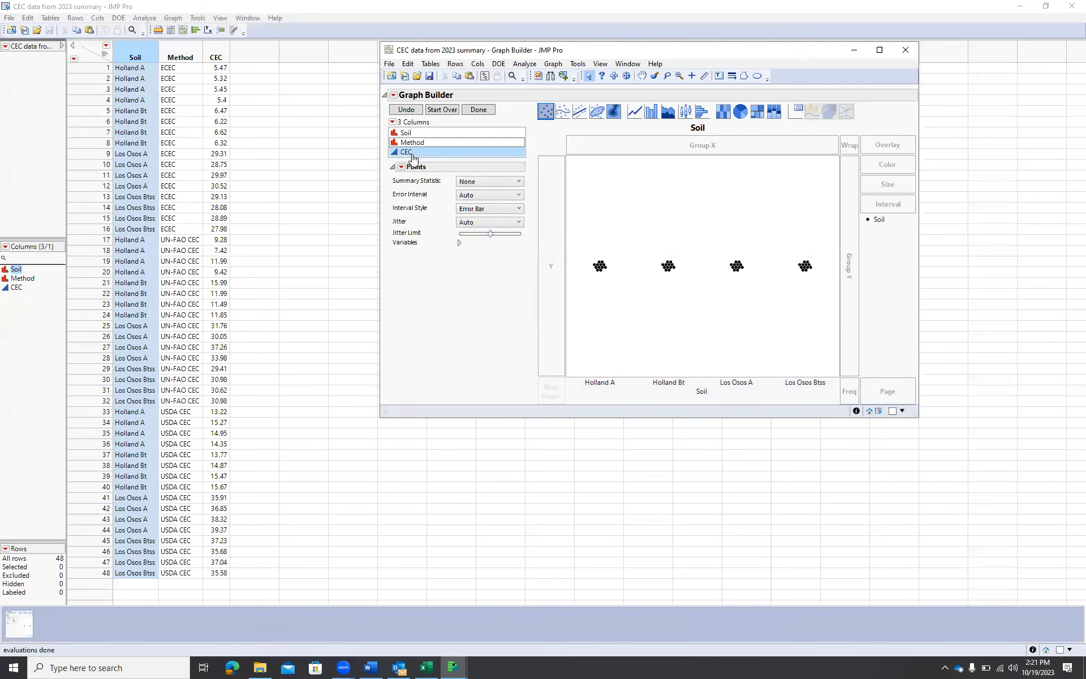
{"action": "left_click_drag", "start_coordinate": [412, 159], "coordinate": [537, 237]}
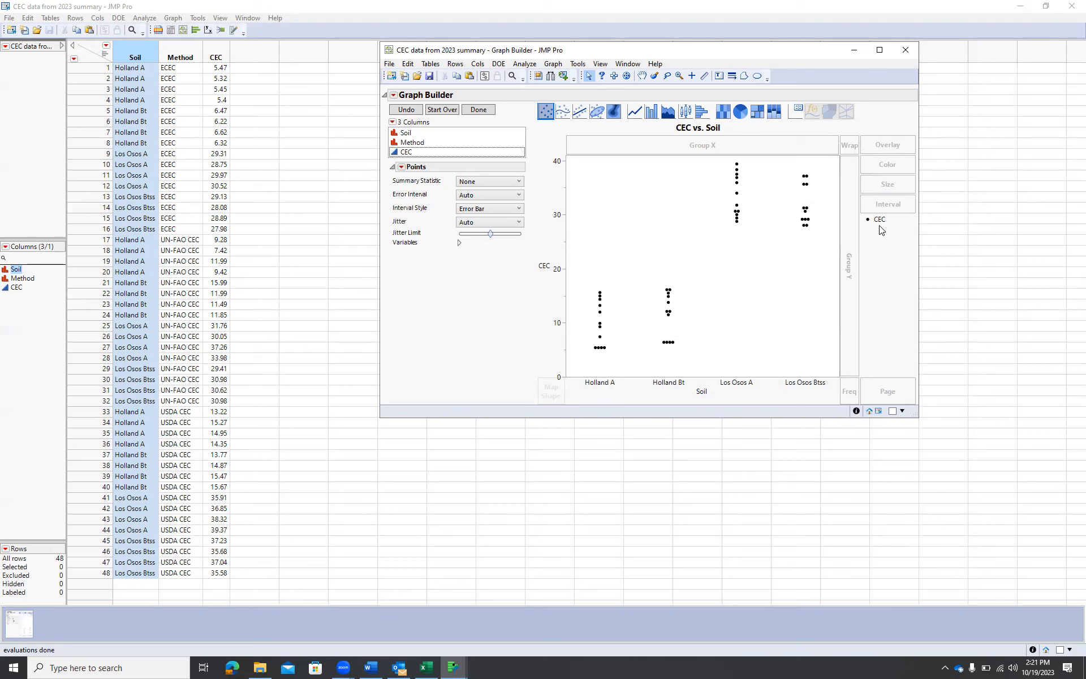
{"action": "left_click", "coordinate": [421, 145]}
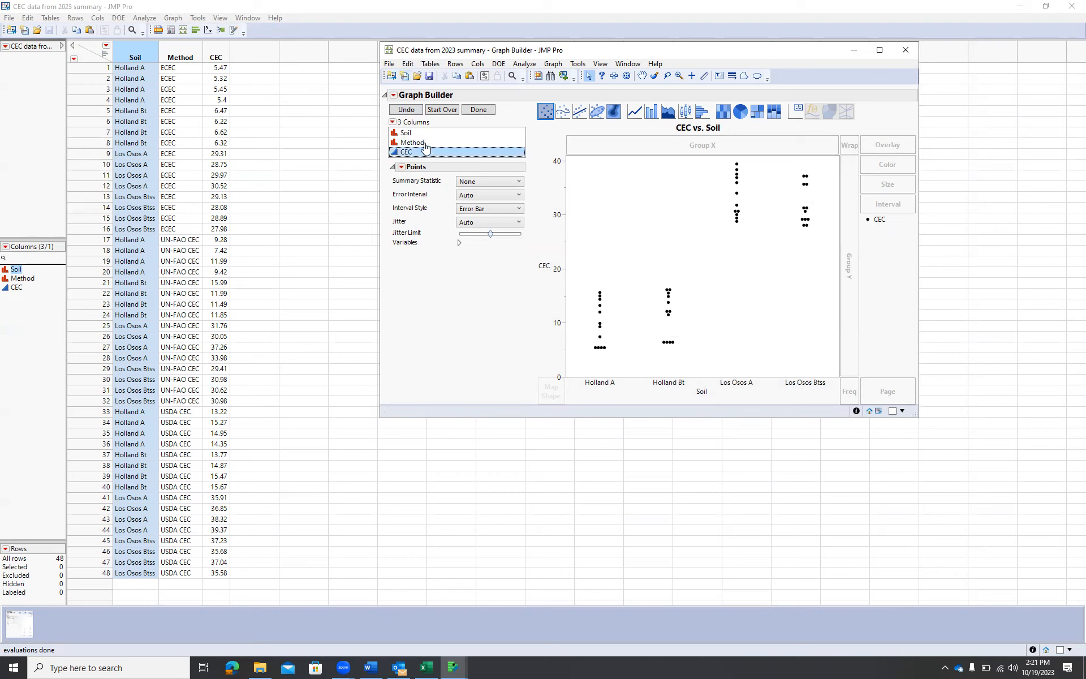
{"action": "left_click_drag", "start_coordinate": [421, 144], "coordinate": [878, 222]}
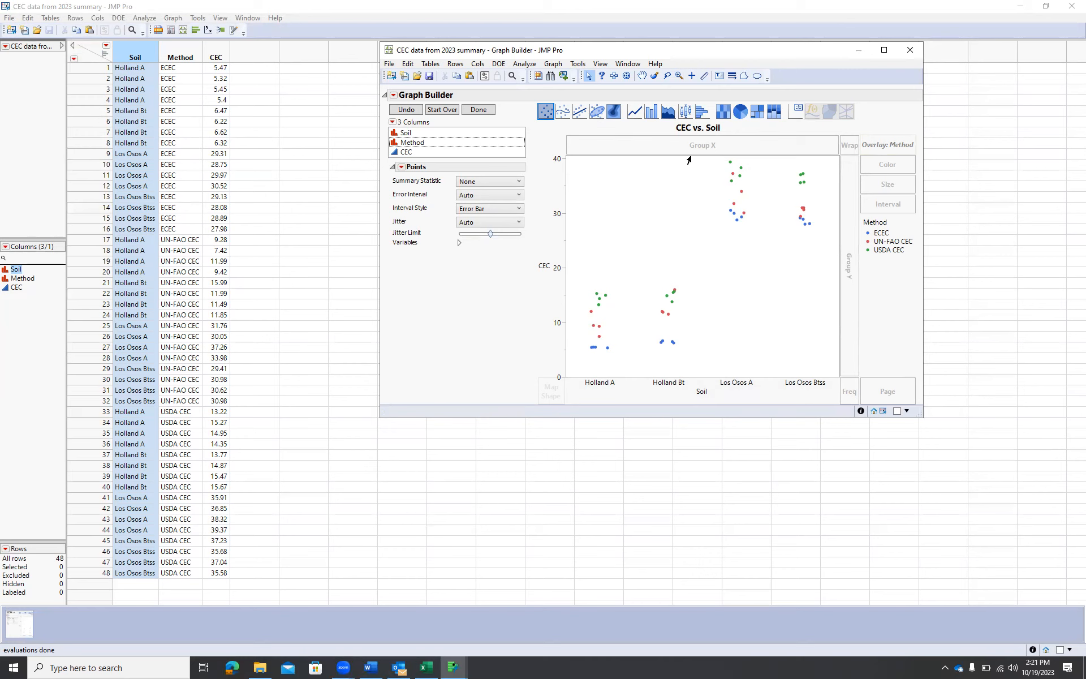
Switch the graph to side-by-side bars, move the legend inside the plot area, and maximize the window
{"action": "left_click", "coordinate": [652, 112]}
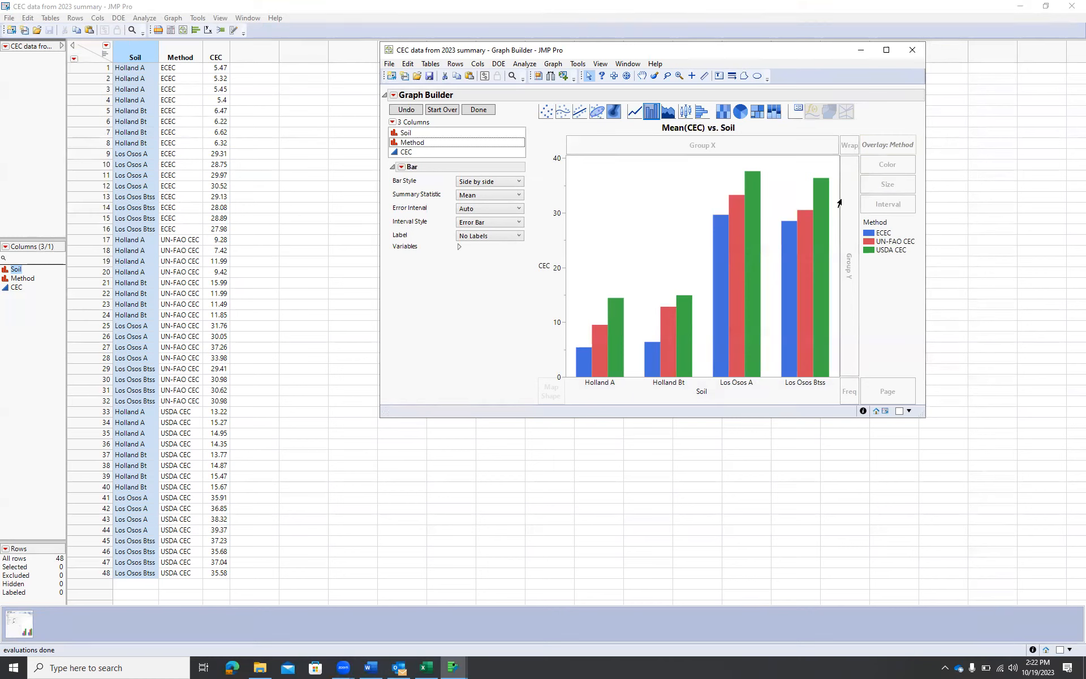
{"action": "left_click_drag", "start_coordinate": [844, 261], "coordinate": [583, 170]}
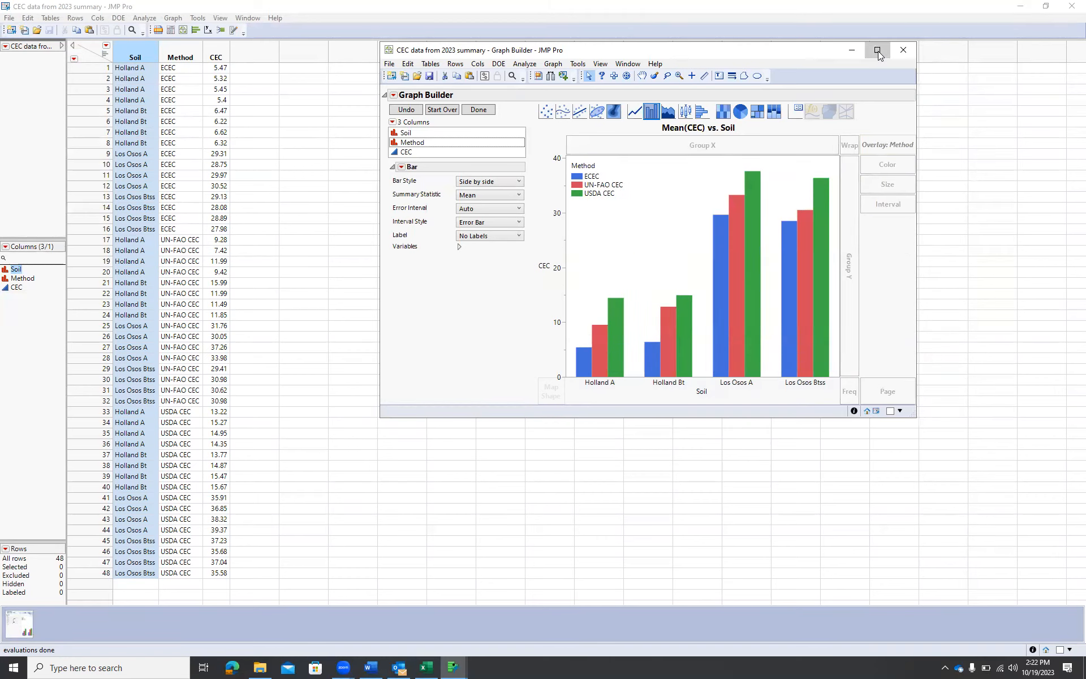
{"action": "left_click", "coordinate": [879, 51]}
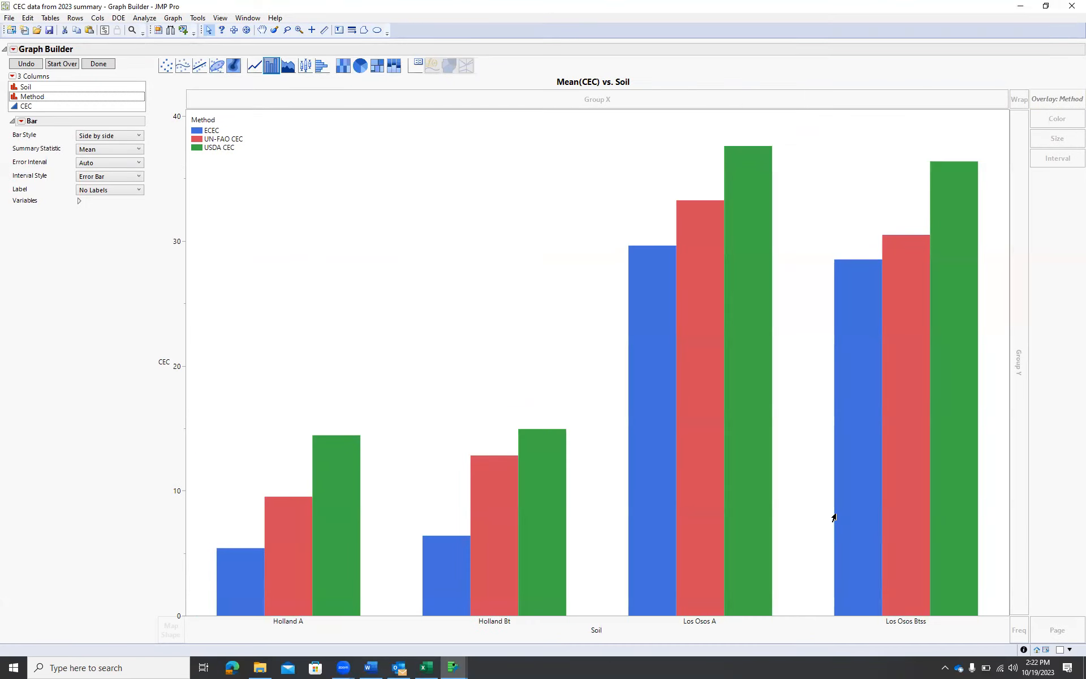
Set the bars' error interval to Standard Deviation and delete the graph title
{"action": "mouse_move", "coordinate": [834, 520]}
{"action": "left_click", "coordinate": [139, 163]}
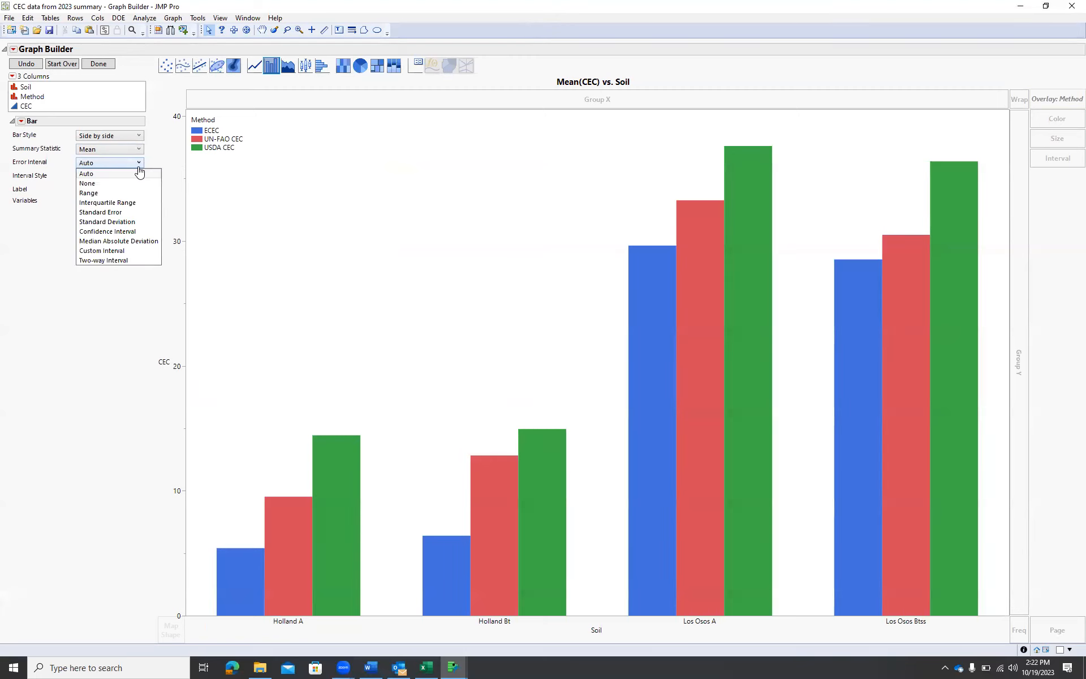
{"action": "left_click", "coordinate": [136, 222]}
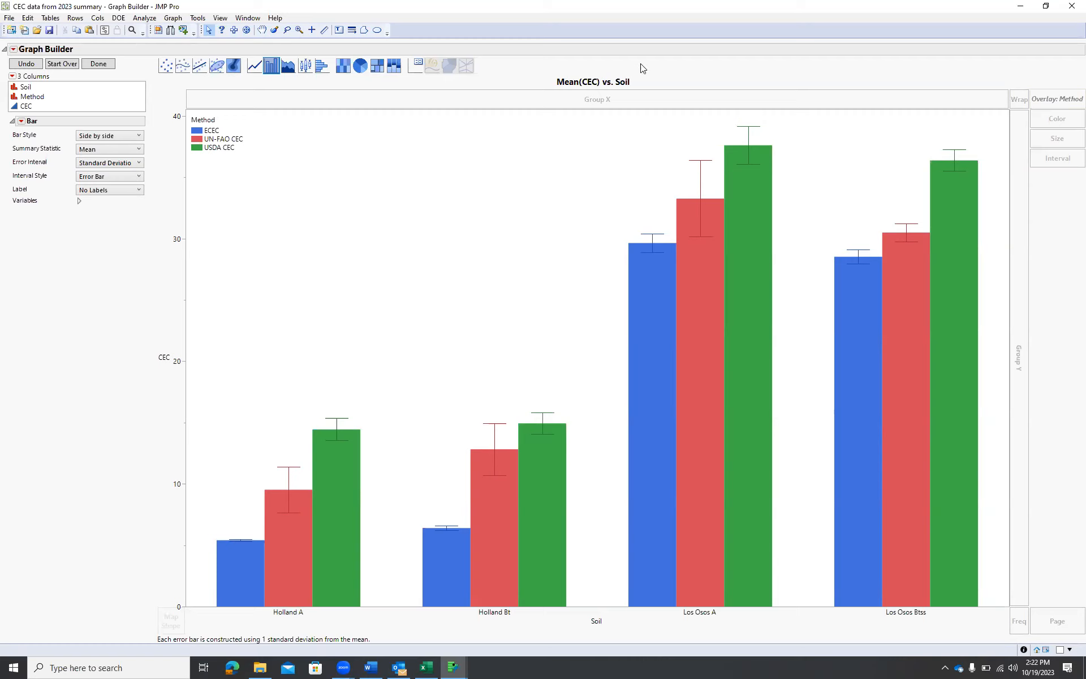
{"action": "left_click", "coordinate": [622, 82]}
{"action": "key", "text": "BackSpace"}
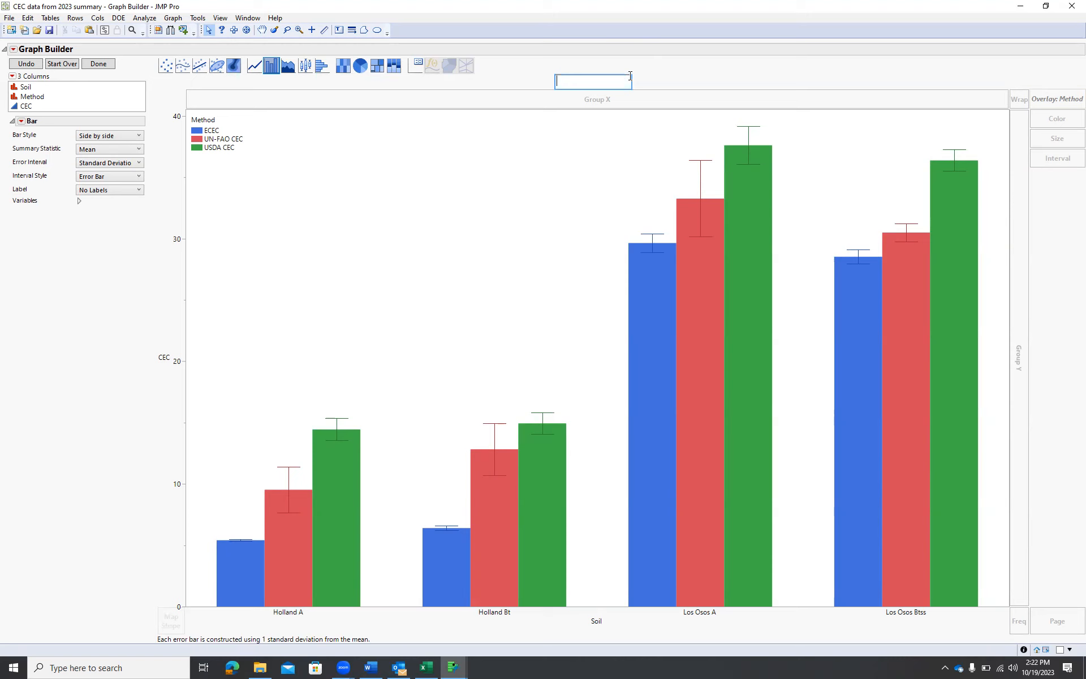
Set the graph container's background color to white and text color to black in its properties, then close the properties pane
{"action": "right_click", "coordinate": [533, 224]}
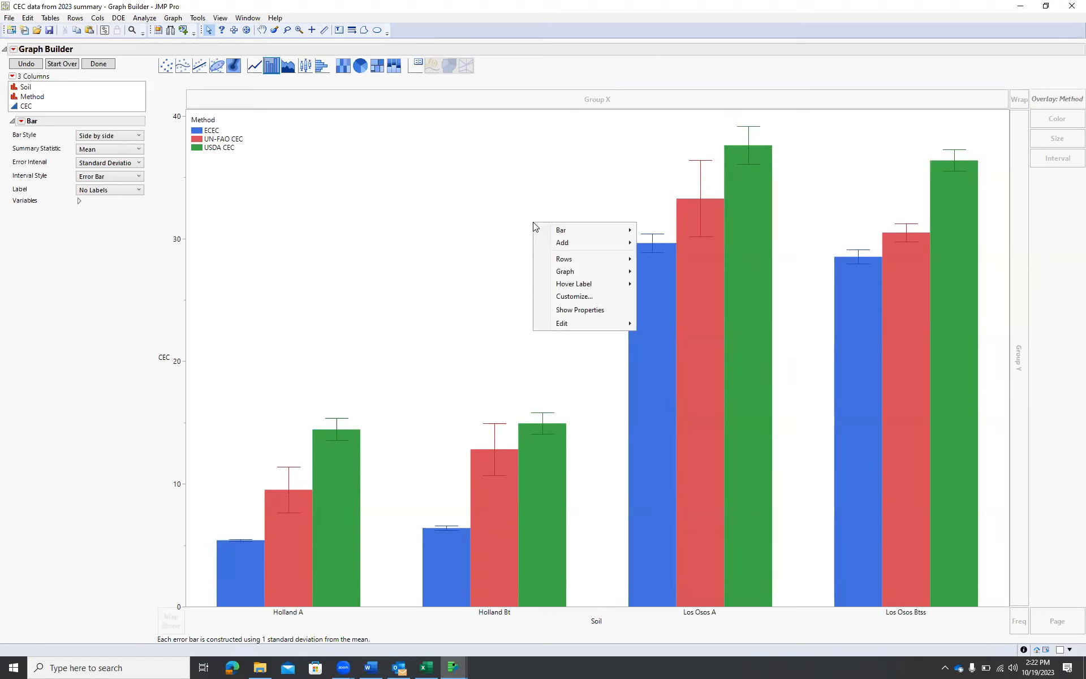
{"action": "left_click", "coordinate": [607, 317]}
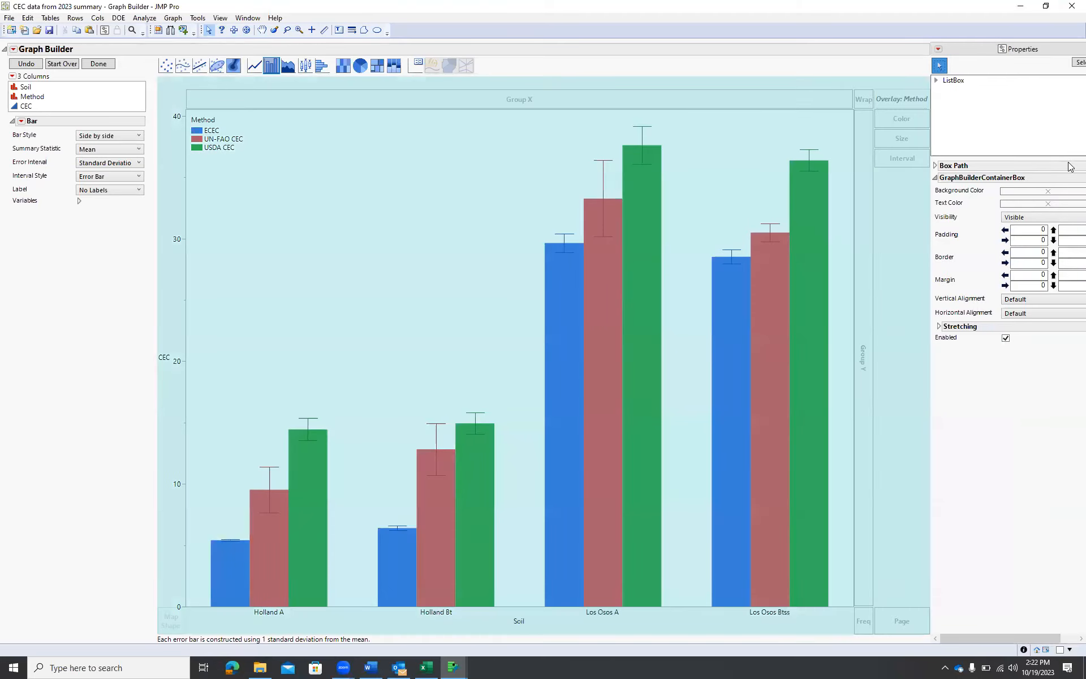
{"action": "left_click", "coordinate": [1047, 193]}
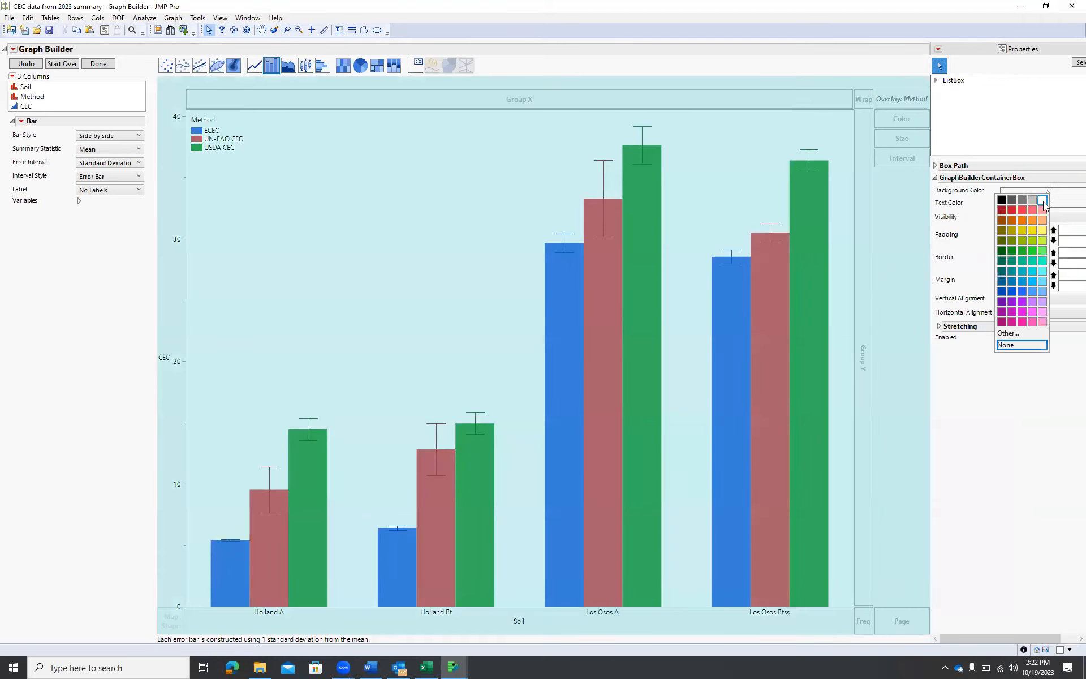
{"action": "left_click", "coordinate": [1042, 202]}
{"action": "left_click", "coordinate": [1045, 204]}
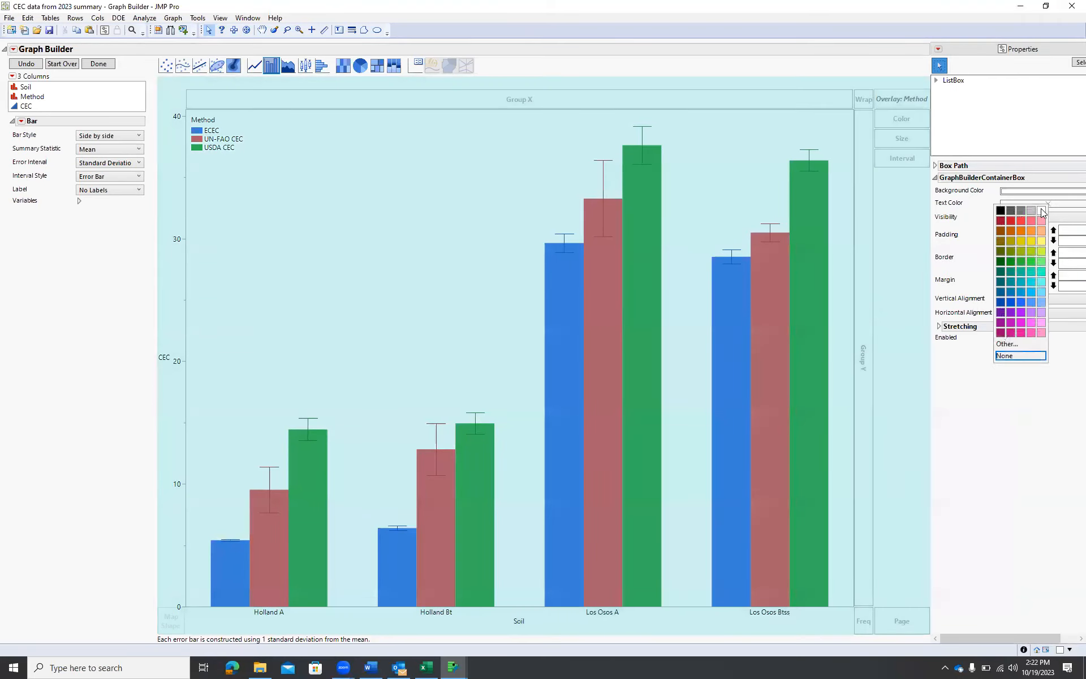
{"action": "left_click", "coordinate": [1001, 211]}
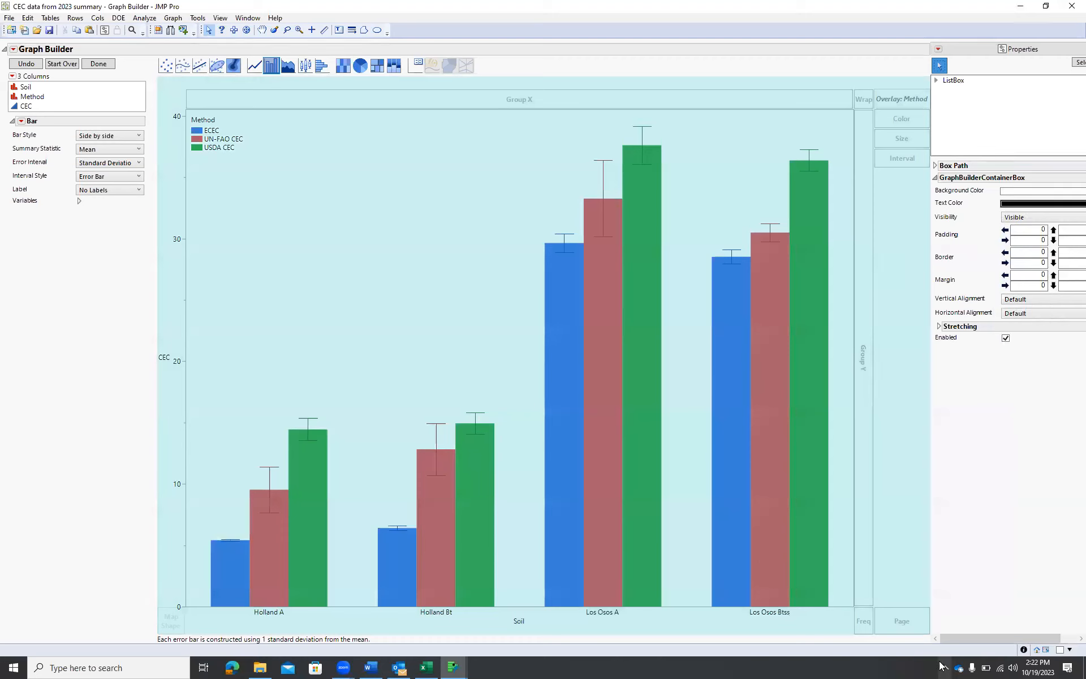
{"action": "left_click_drag", "start_coordinate": [1037, 638], "coordinate": [1054, 638]}
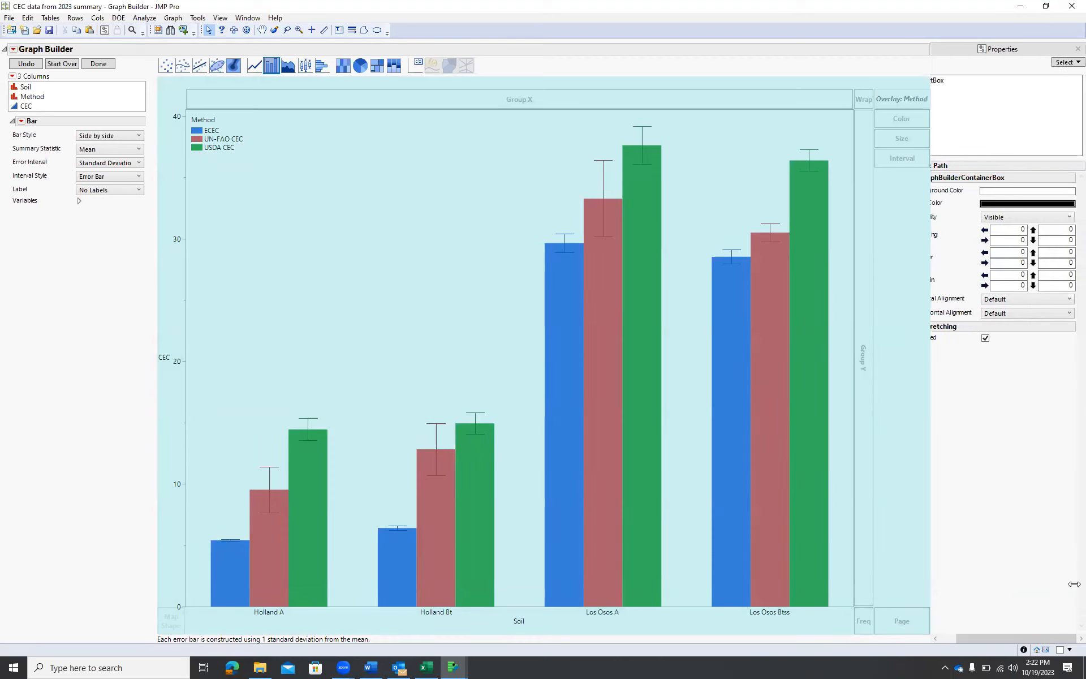
{"action": "left_click", "coordinate": [1077, 49]}
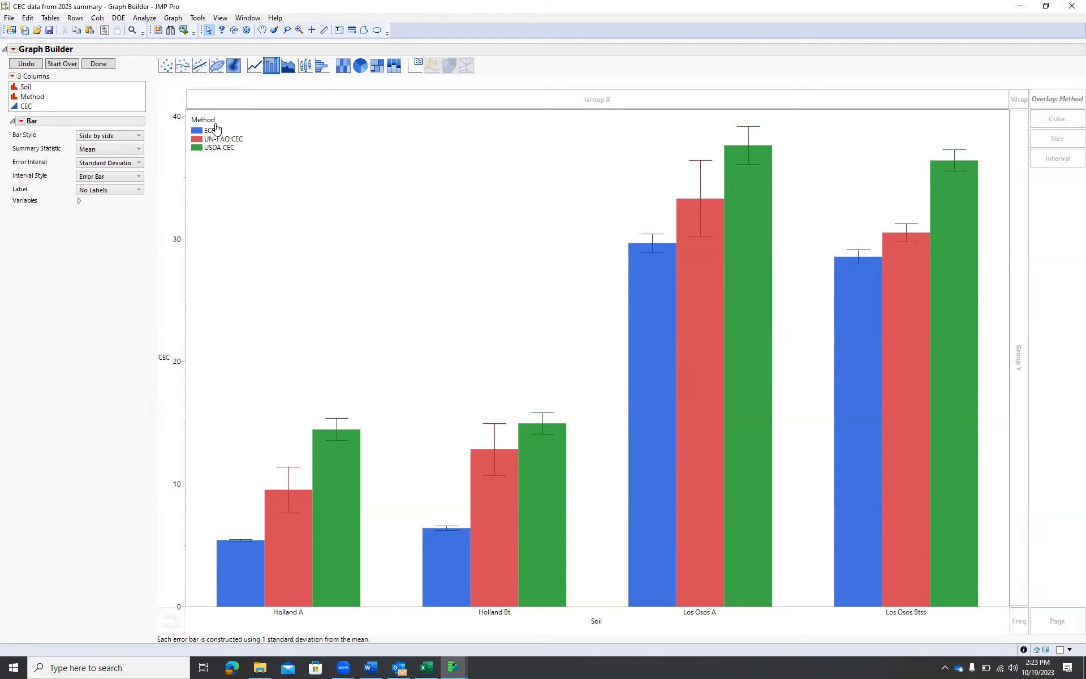
Set the Y axis tick label font to Segoe UI Bold, size 12, in the Y axis settings
{"action": "right_click", "coordinate": [178, 238]}
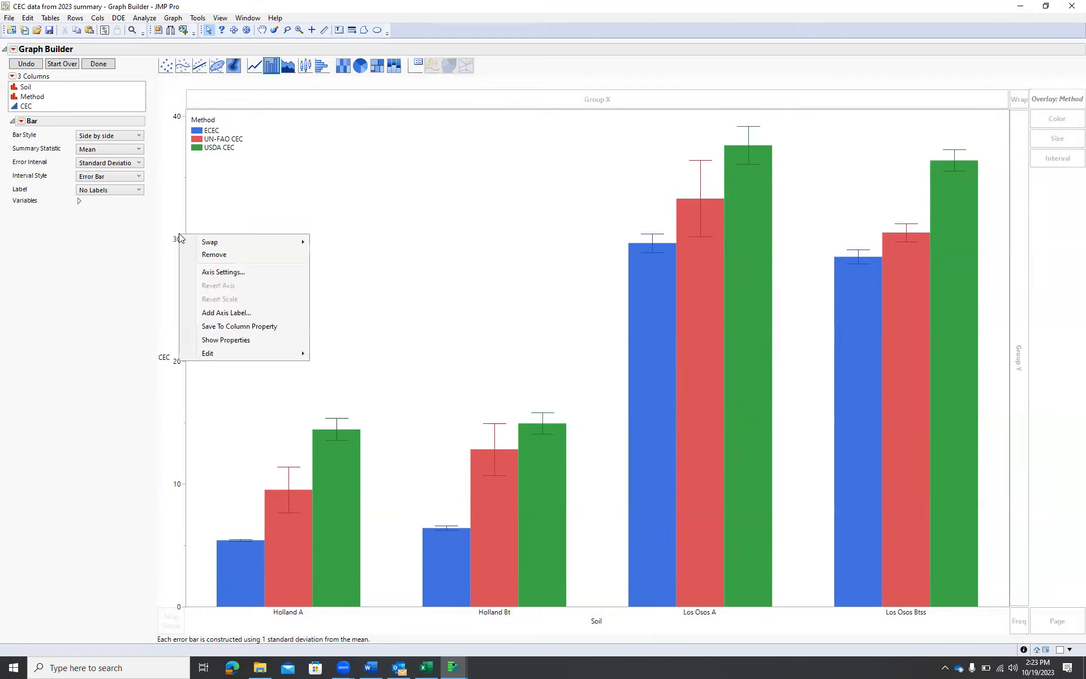
{"action": "left_click", "coordinate": [229, 273]}
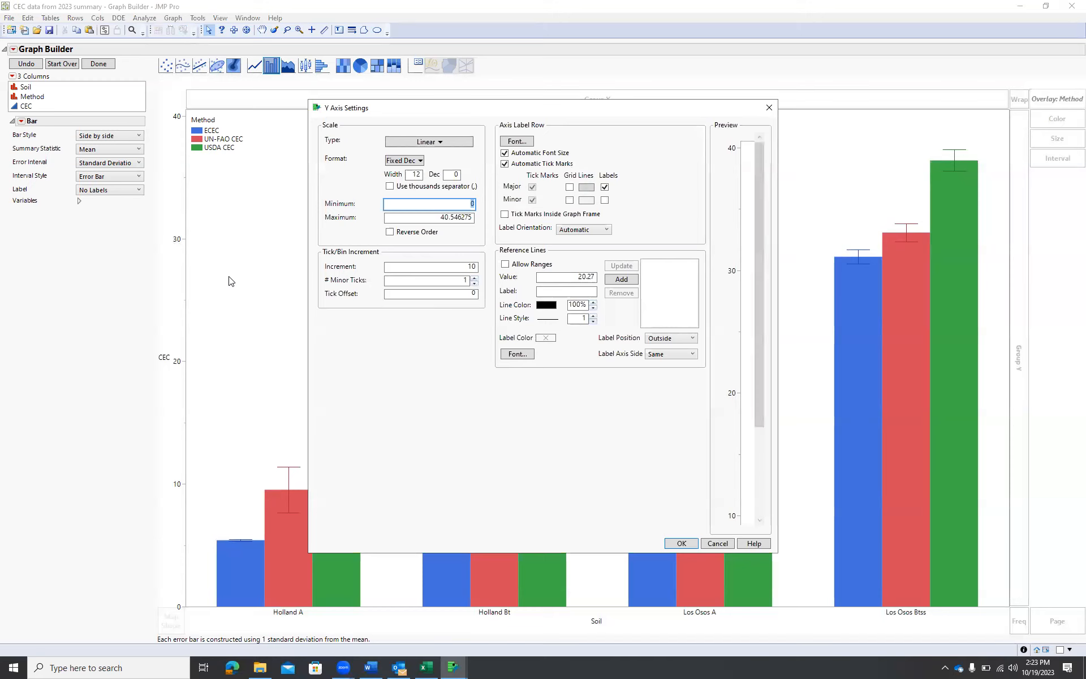
{"action": "left_click", "coordinate": [524, 141]}
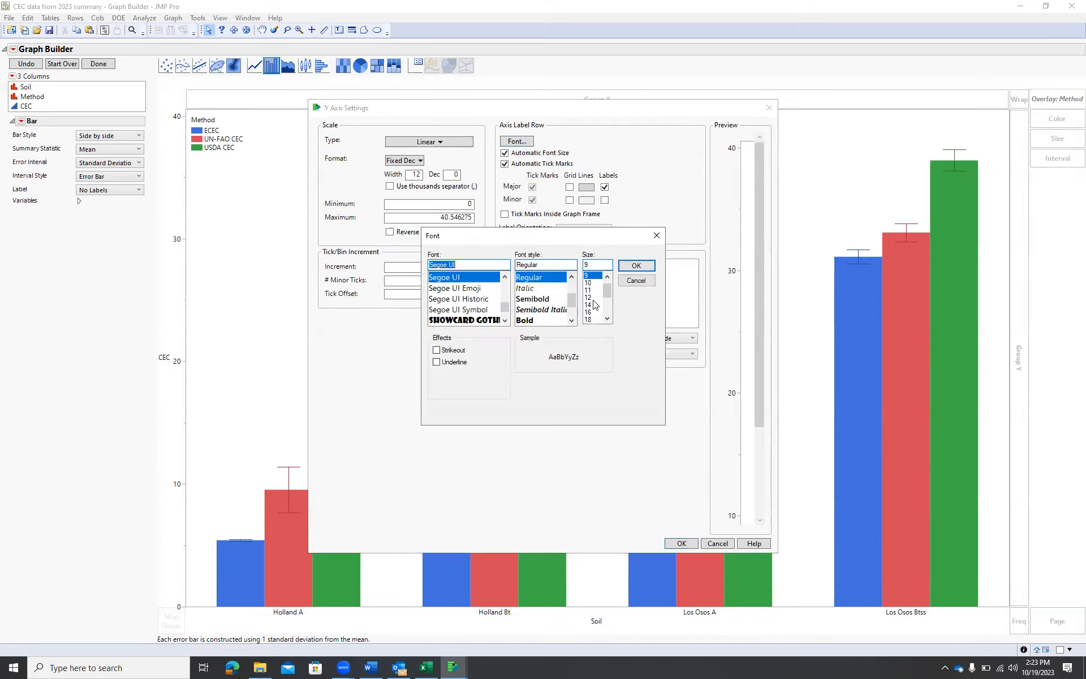
{"action": "left_click", "coordinate": [591, 298]}
{"action": "left_click", "coordinate": [532, 320]}
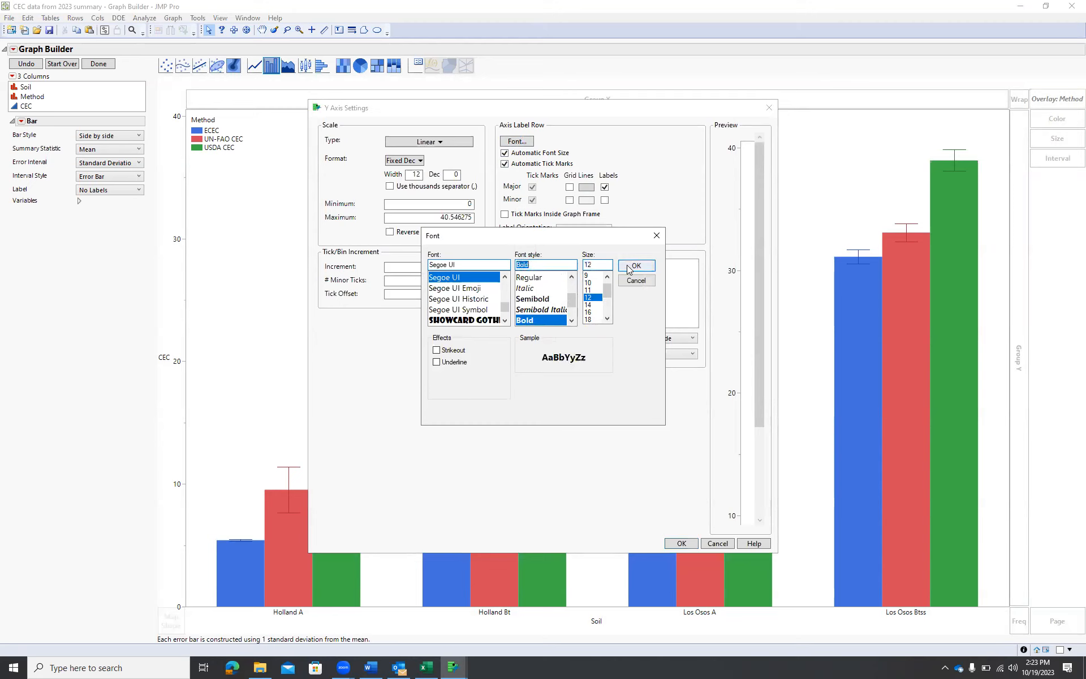
{"action": "left_click", "coordinate": [632, 266]}
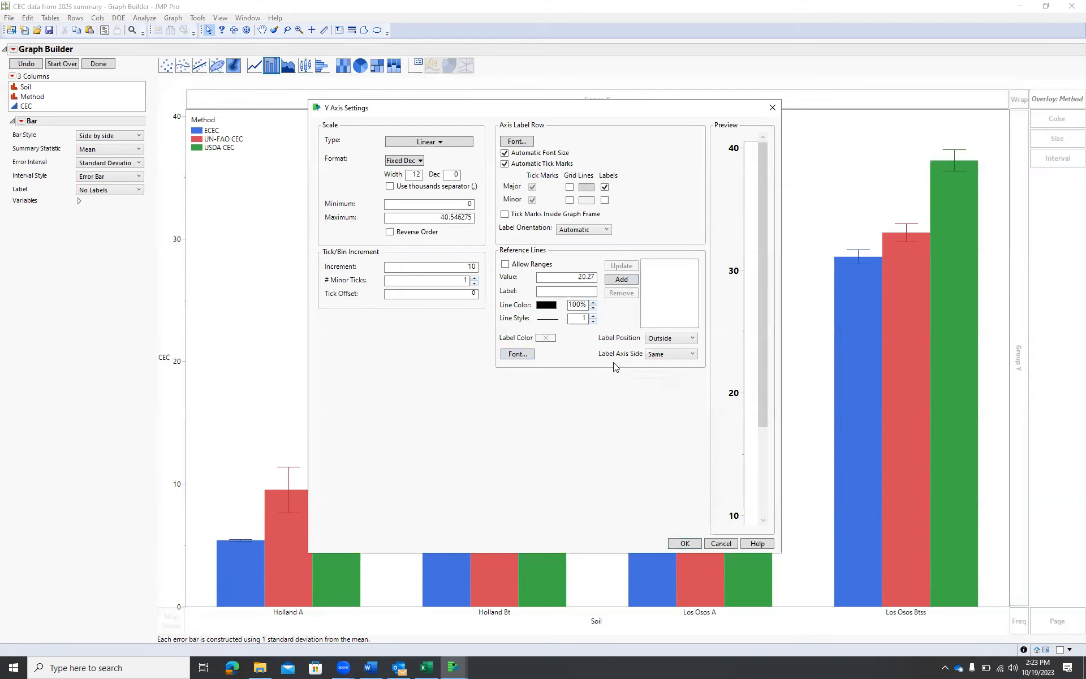
{"action": "left_click", "coordinate": [684, 543]}
Rename the Y axis title to "CEC (cmolc/kg)"
{"action": "left_click", "coordinate": [162, 357]}
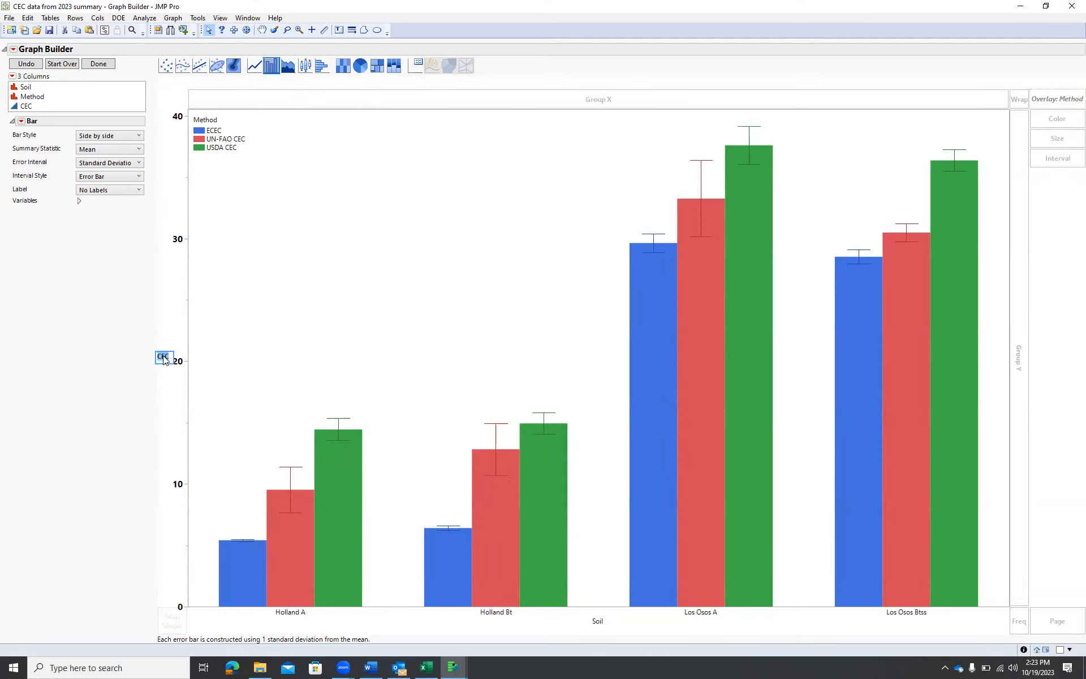
{"action": "left_click", "coordinate": [171, 357]}
{"action": "type", "text": "(cmolc/k"}
{"action": "type", "text": "g)"}
{"action": "left_click", "coordinate": [201, 352]}
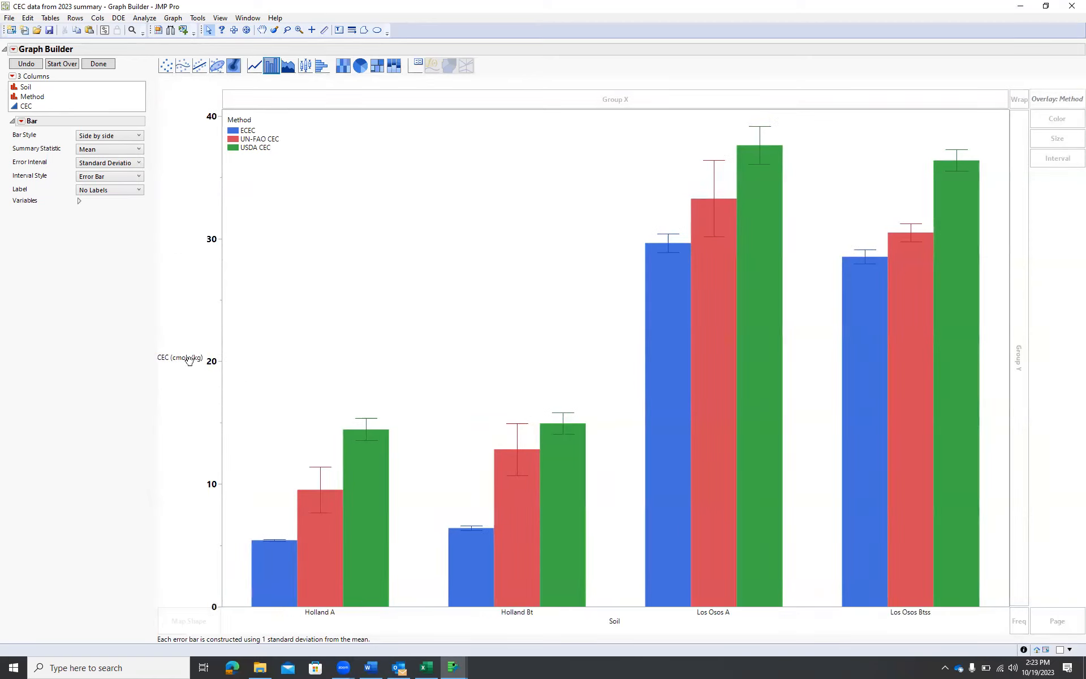
Rotate the Y axis title text to the left so it reads vertically
{"action": "right_click", "coordinate": [188, 360]}
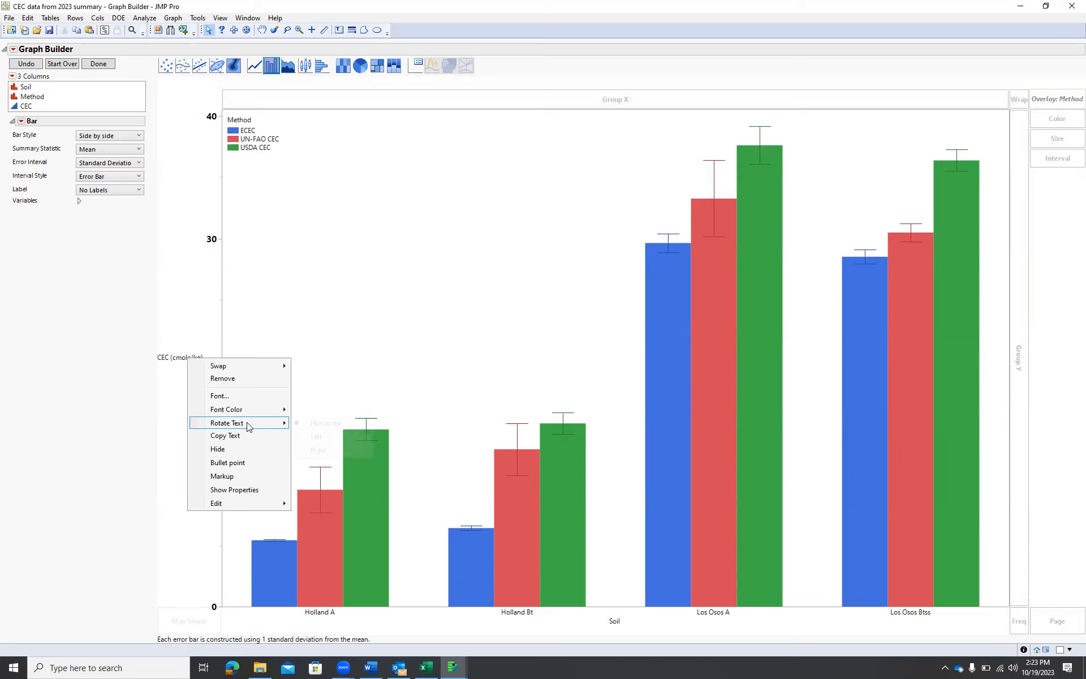
{"action": "mouse_move", "coordinate": [283, 427]}
{"action": "left_click", "coordinate": [316, 436]}
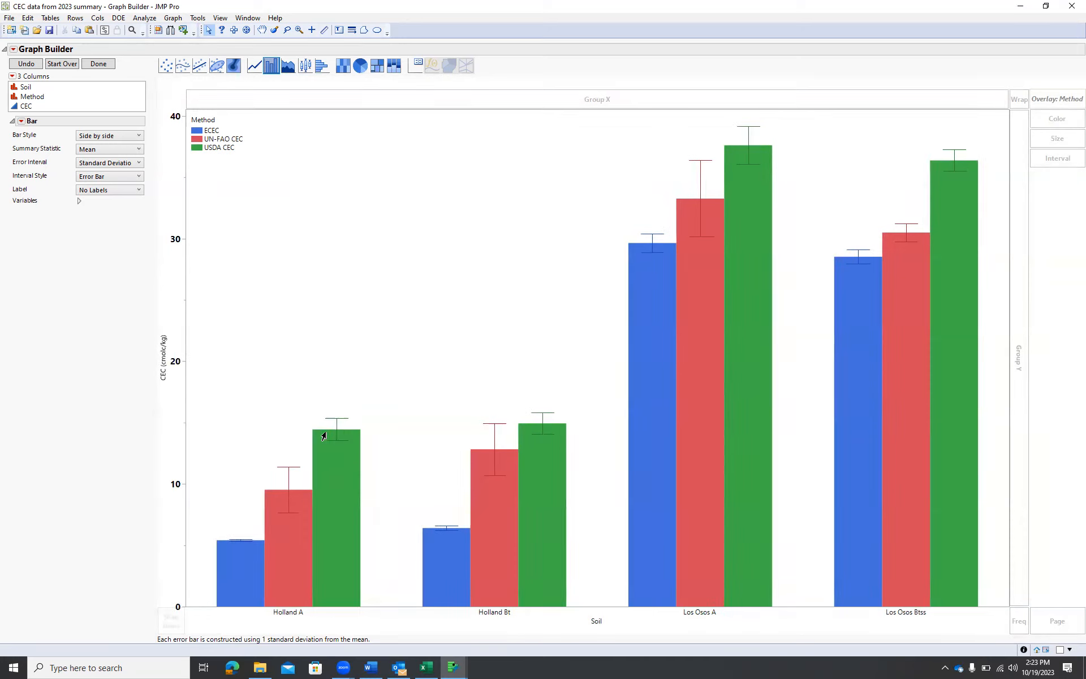
Set the Y axis title font to Segoe UI Bold, size 14
{"action": "right_click", "coordinate": [161, 355]}
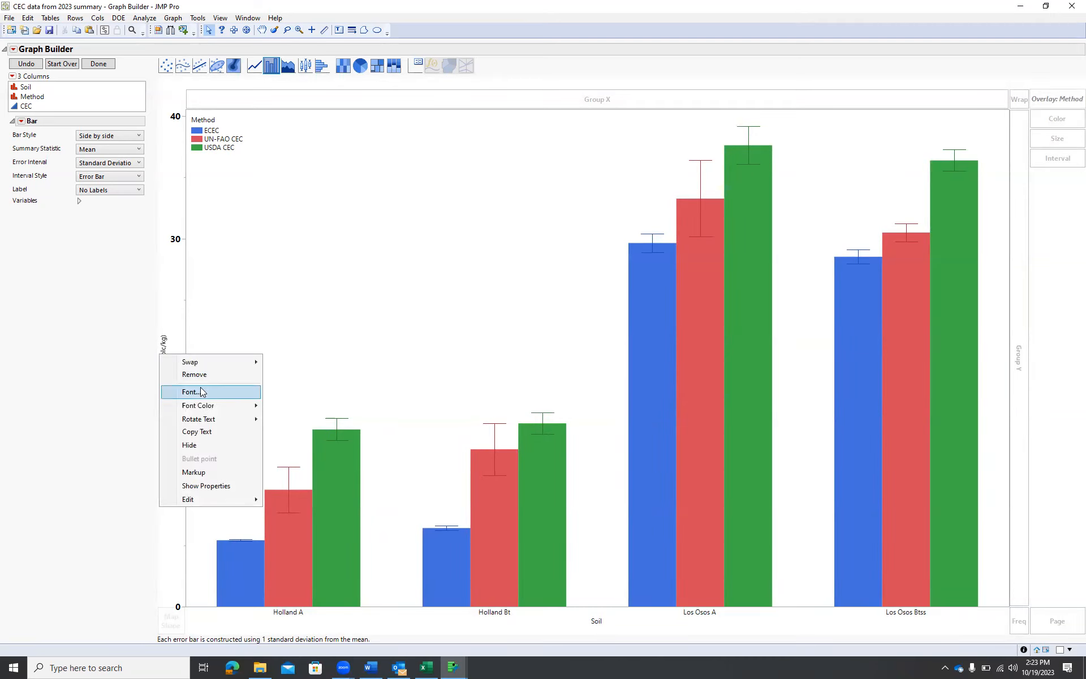
{"action": "left_click", "coordinate": [193, 391]}
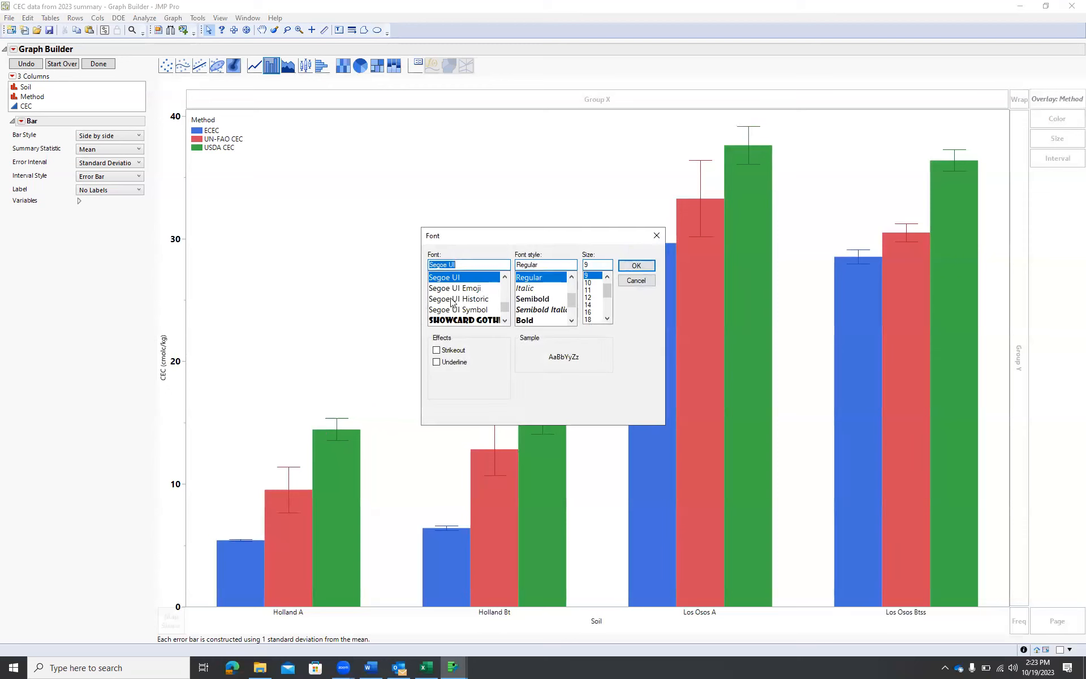
{"action": "left_click", "coordinate": [525, 320]}
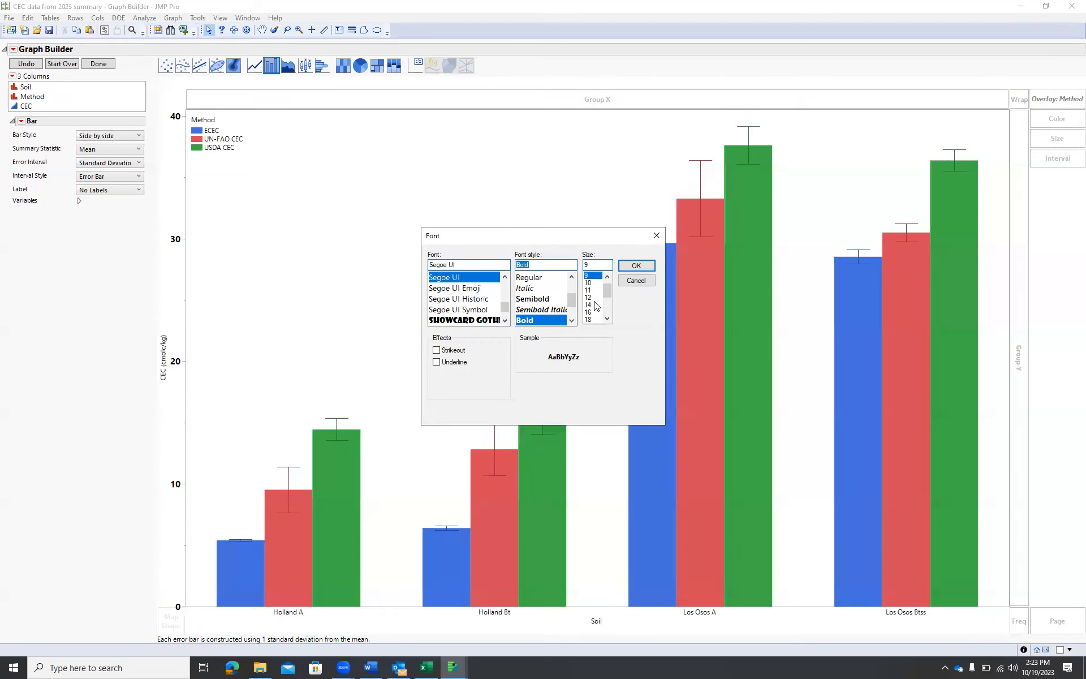
{"action": "left_click", "coordinate": [588, 304]}
{"action": "left_click", "coordinate": [635, 265]}
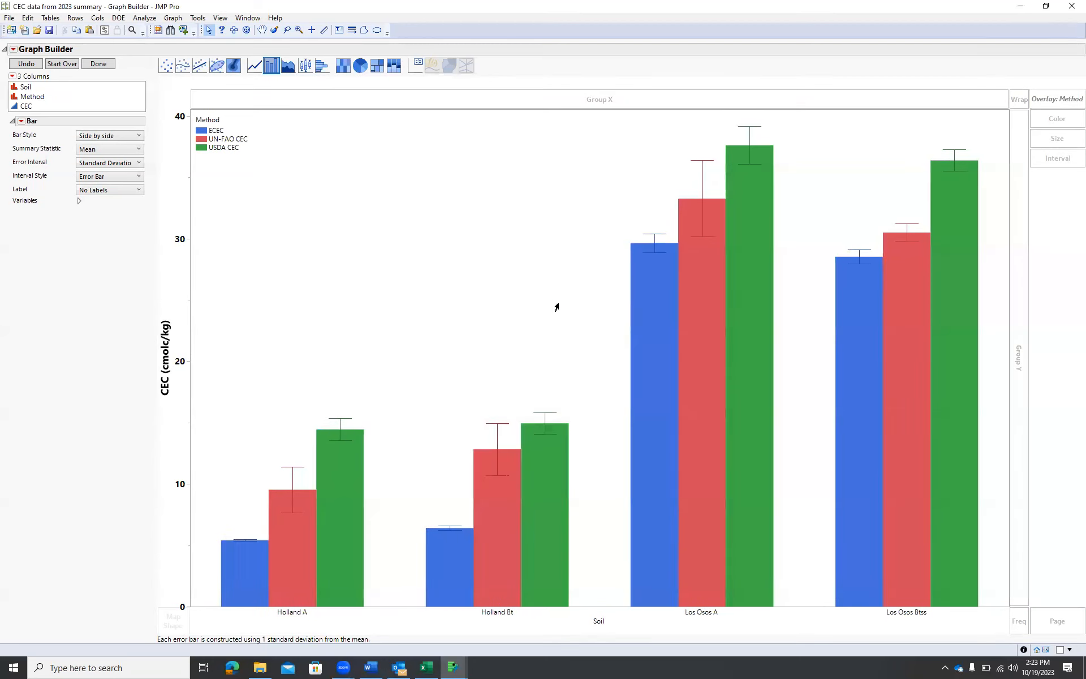
Set the X axis tick label font to Segoe UI Bold, size 12, in the X axis settings
{"action": "right_click", "coordinate": [377, 610]}
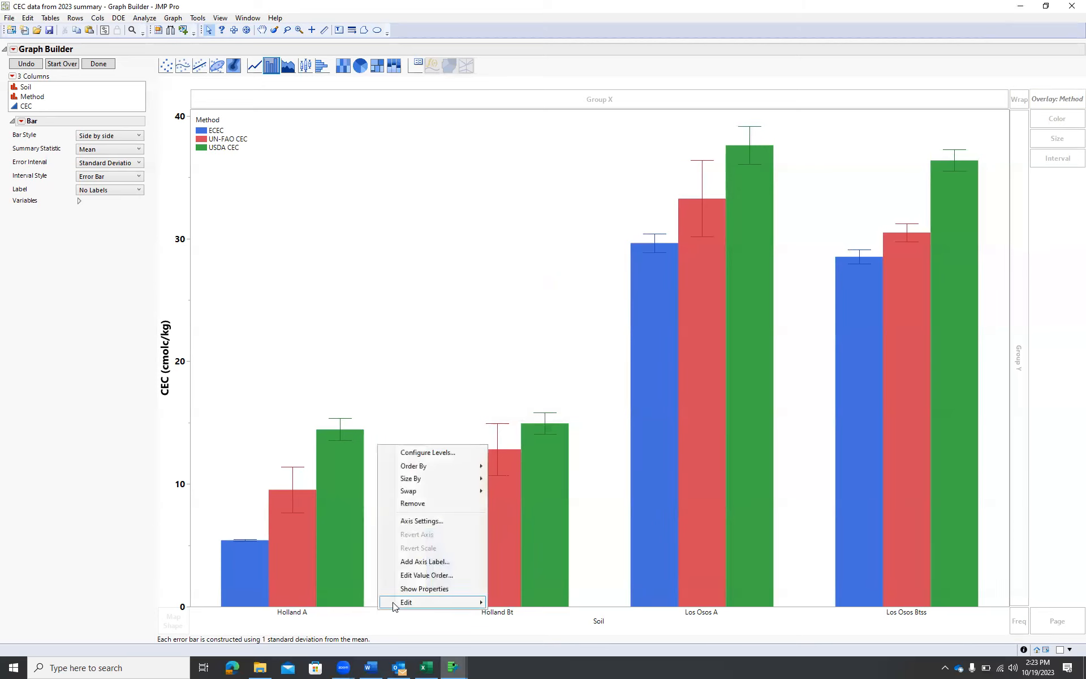
{"action": "left_click", "coordinate": [445, 521]}
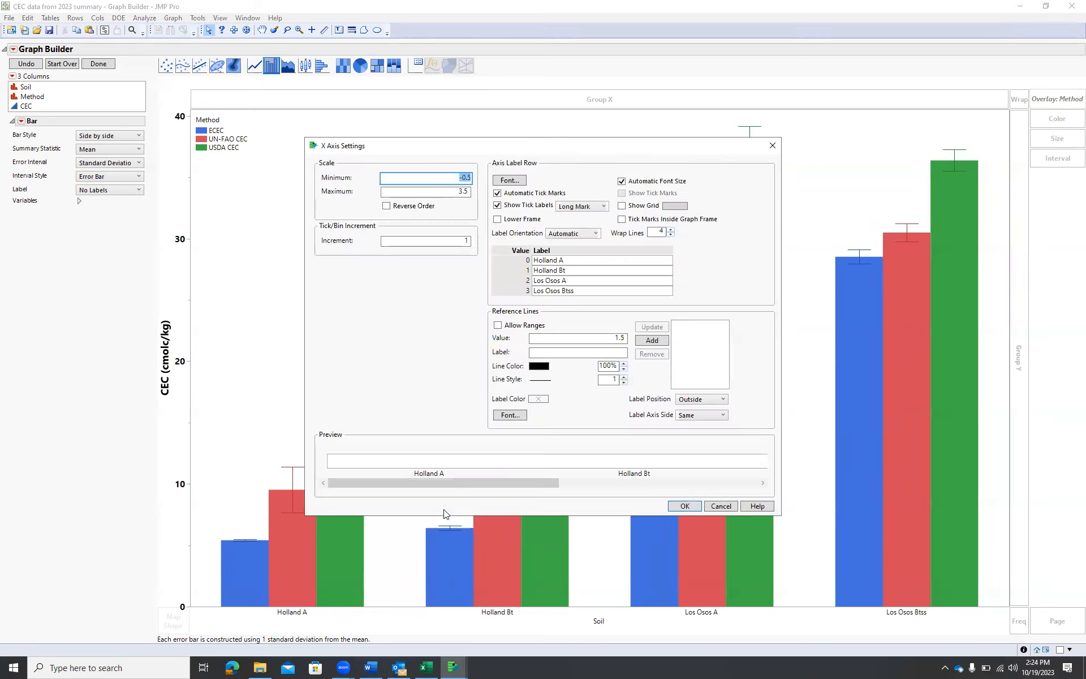
{"action": "left_click", "coordinate": [511, 183]}
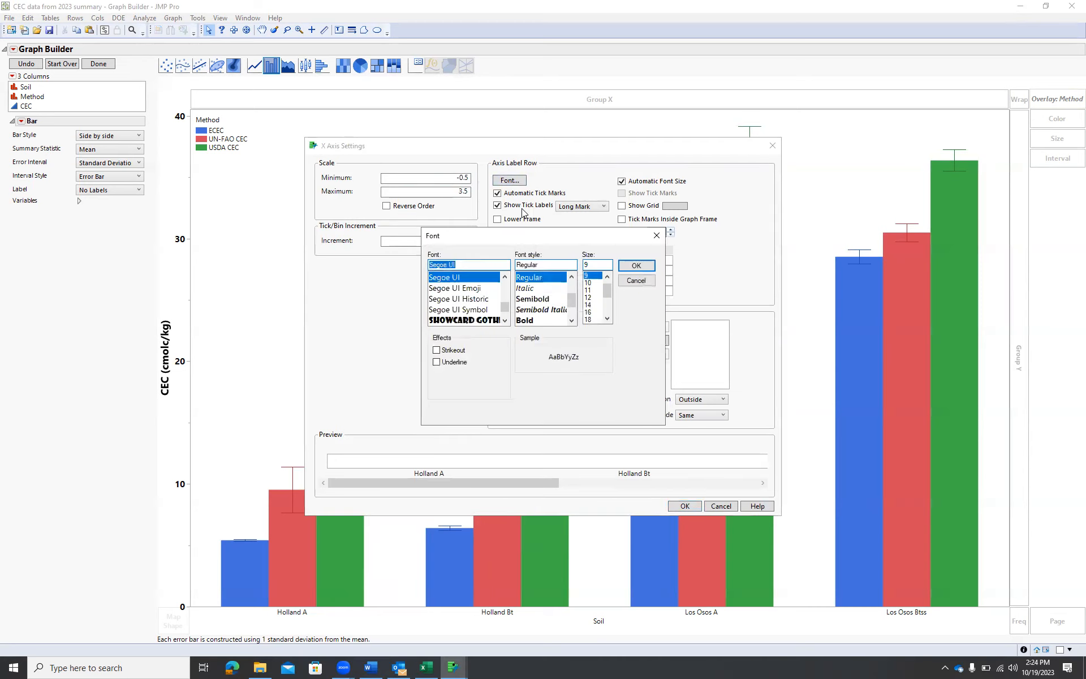
{"action": "left_click", "coordinate": [588, 297]}
{"action": "left_click", "coordinate": [554, 320]}
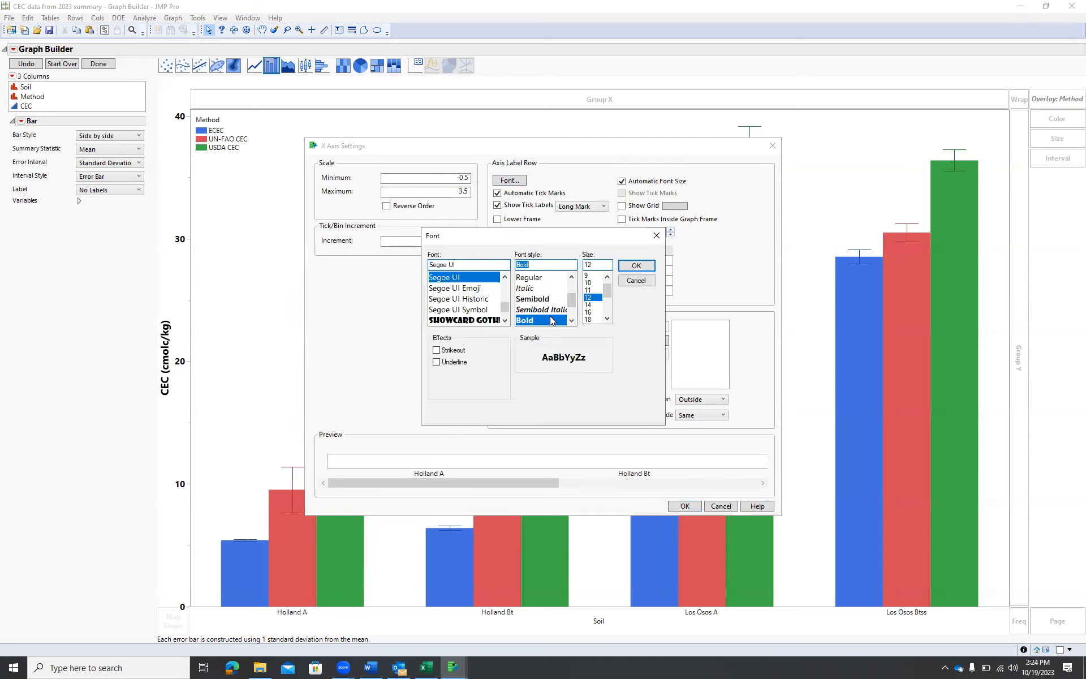
{"action": "left_click", "coordinate": [637, 266]}
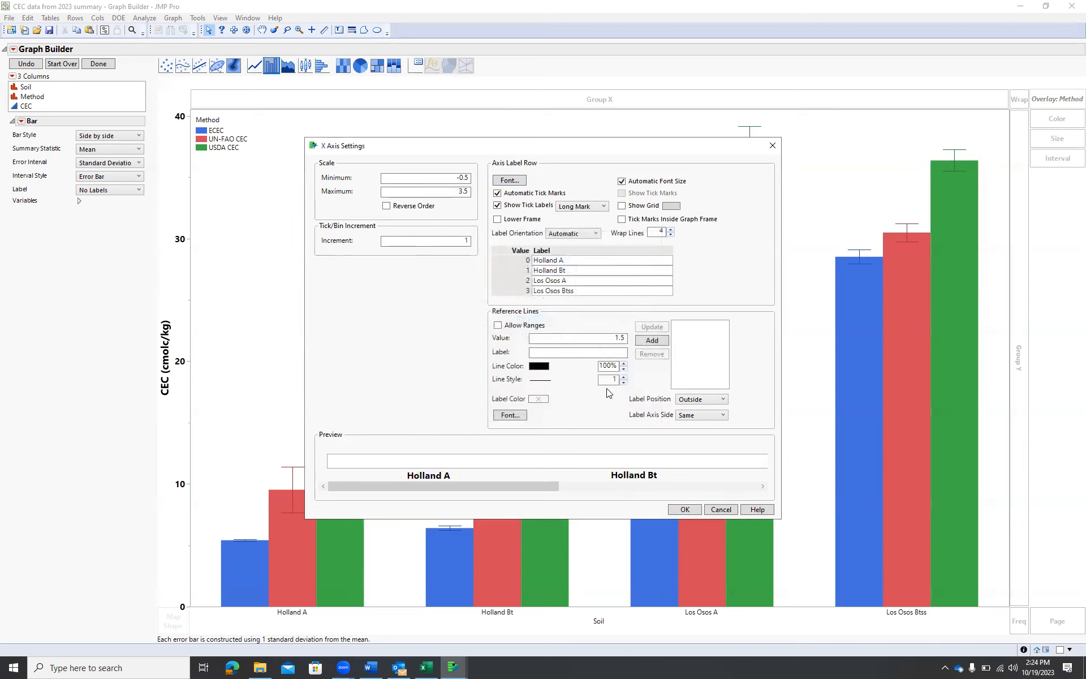
{"action": "left_click", "coordinate": [684, 509]}
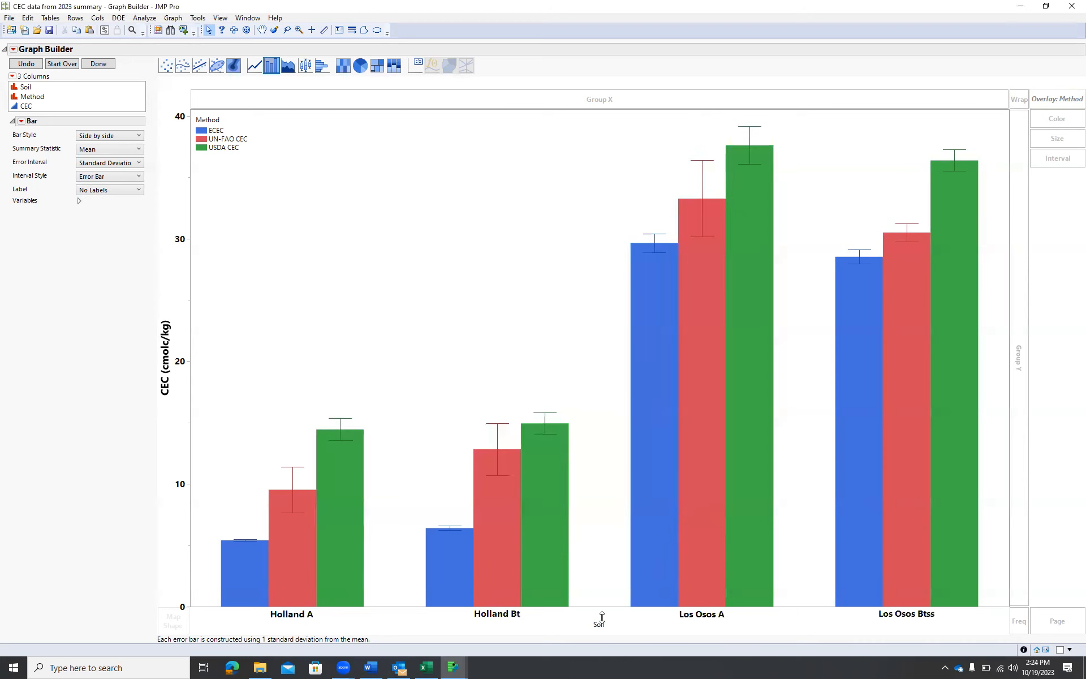
Set the X axis title "Soil" font to Segoe UI Bold, size 14
{"action": "right_click", "coordinate": [599, 624]}
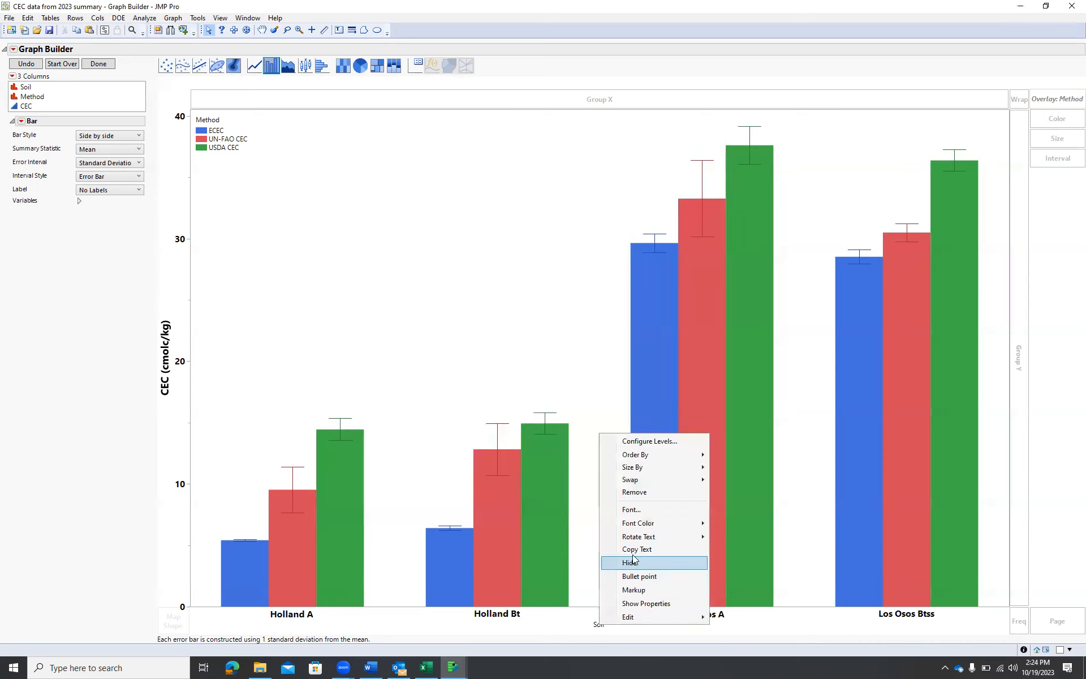
{"action": "left_click", "coordinate": [643, 511]}
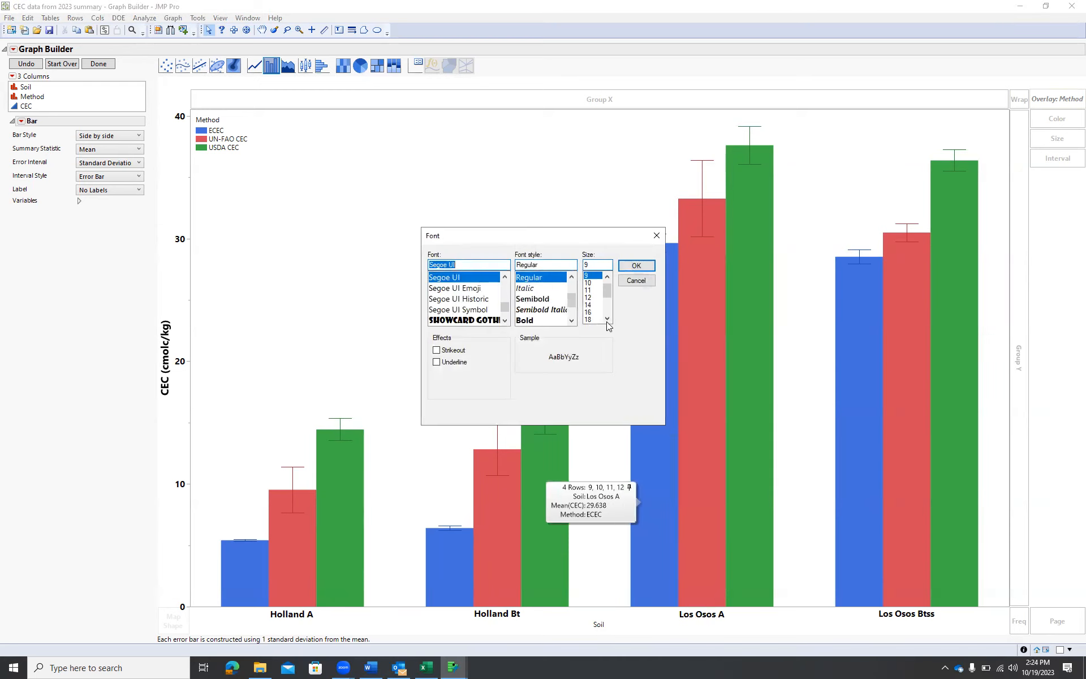
{"action": "left_click", "coordinate": [601, 305]}
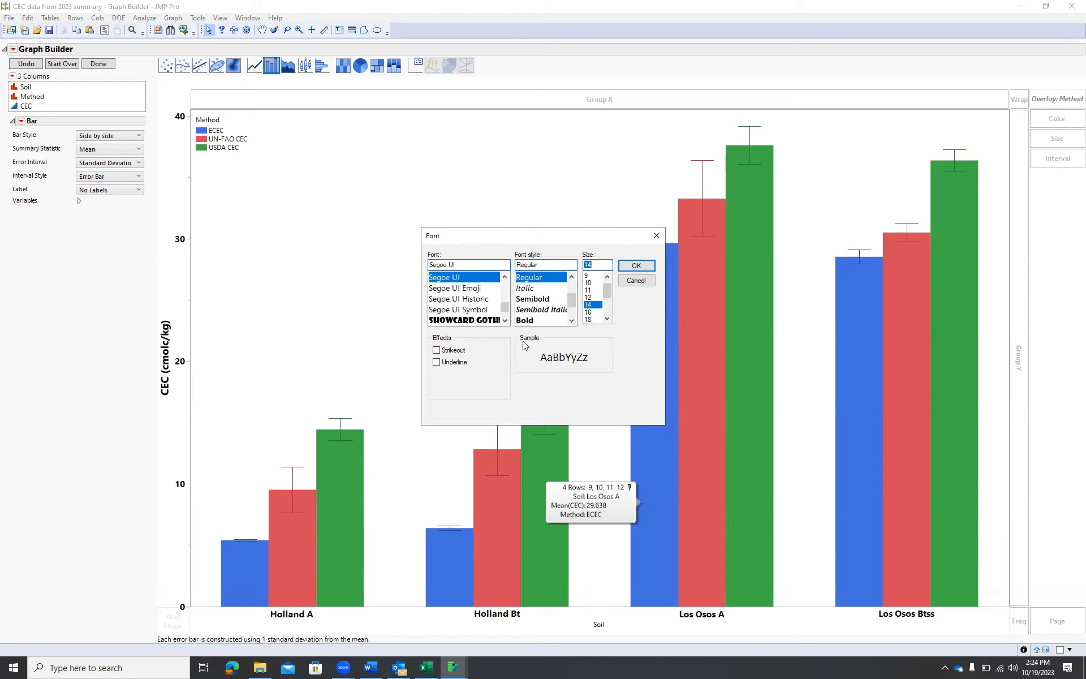
{"action": "left_click", "coordinate": [532, 321]}
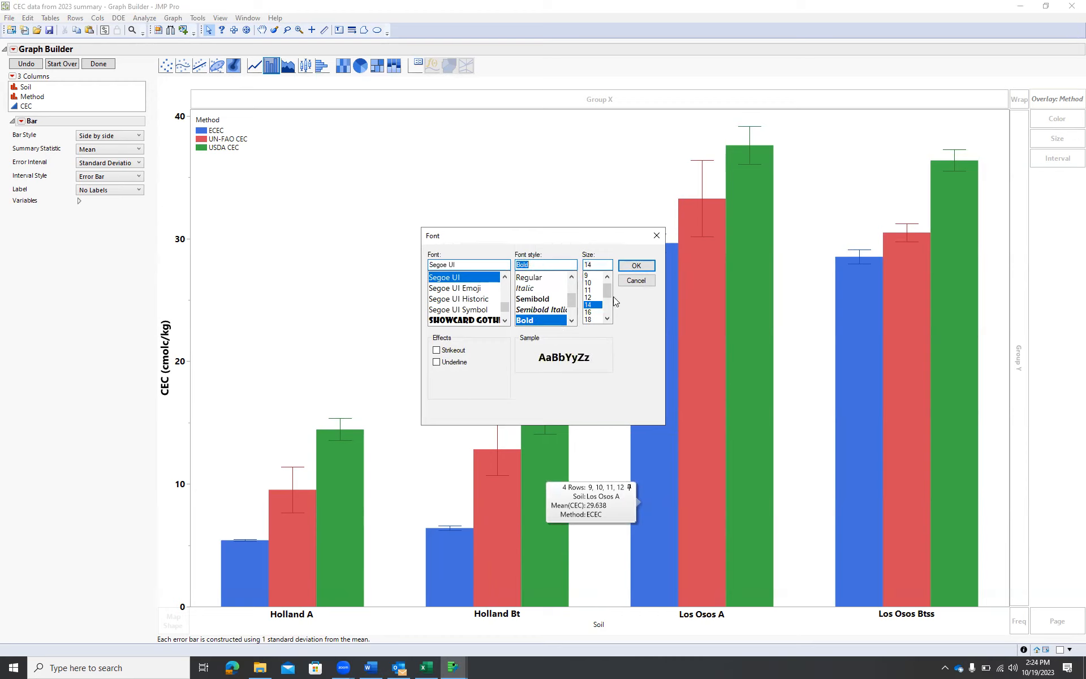
{"action": "left_click", "coordinate": [631, 265]}
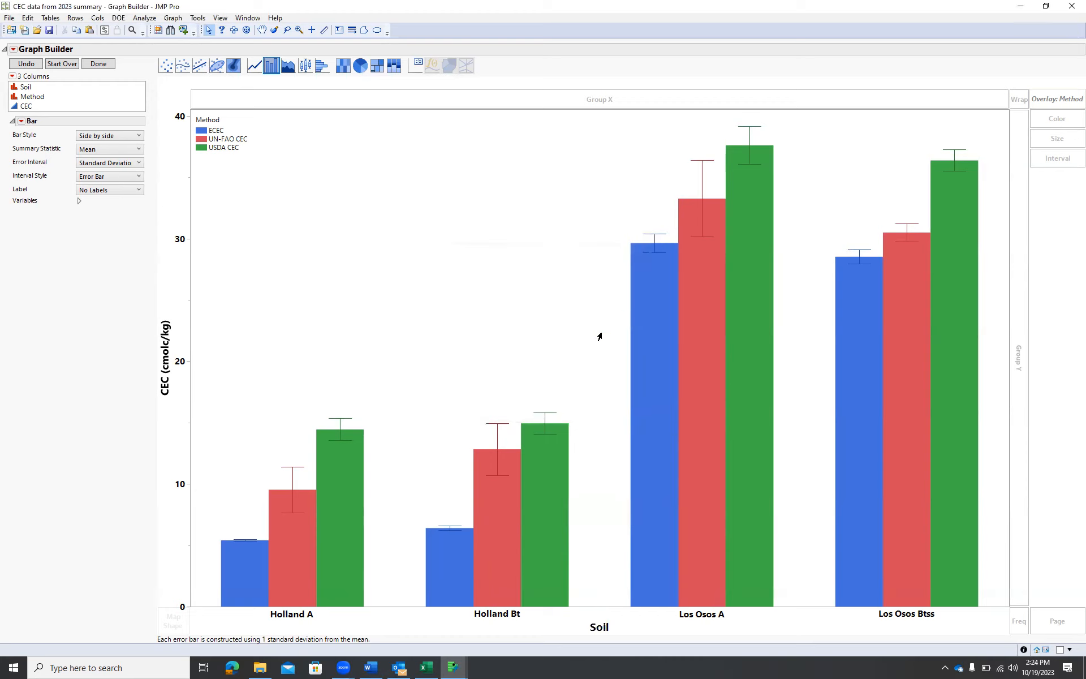
Set the legend font to Segoe UI Bold, size 14, in the legend settings
{"action": "left_click", "coordinate": [211, 130]}
{"action": "double_click", "coordinate": [212, 130]}
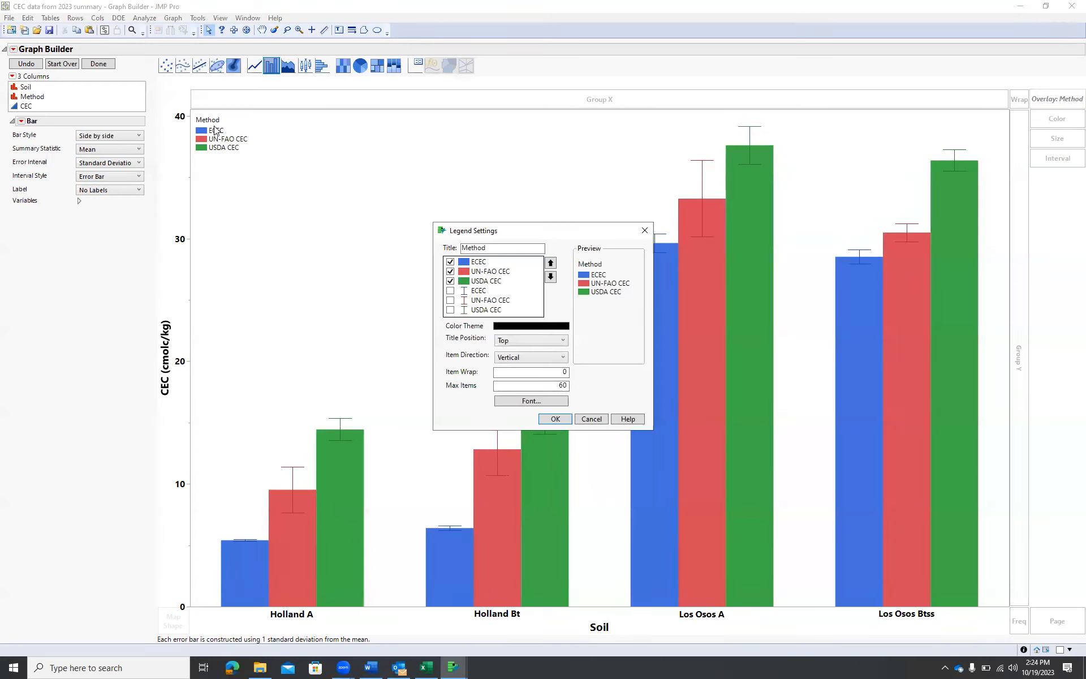
{"action": "left_click", "coordinate": [547, 402]}
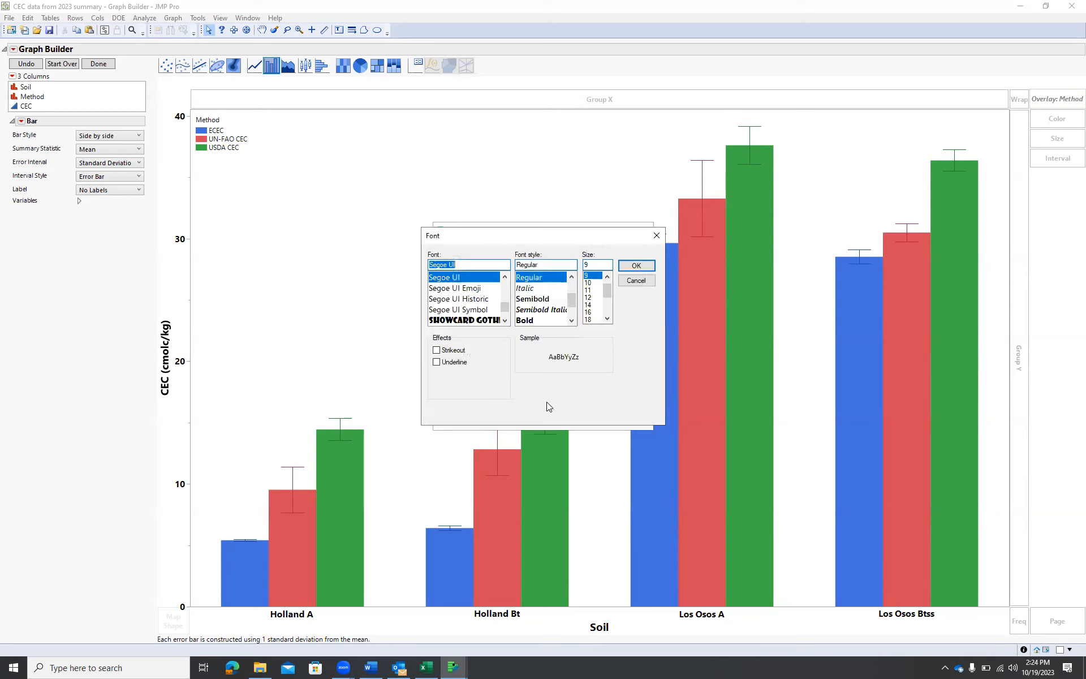
{"action": "left_click", "coordinate": [532, 320]}
{"action": "left_click", "coordinate": [589, 304]}
{"action": "left_click", "coordinate": [635, 266]}
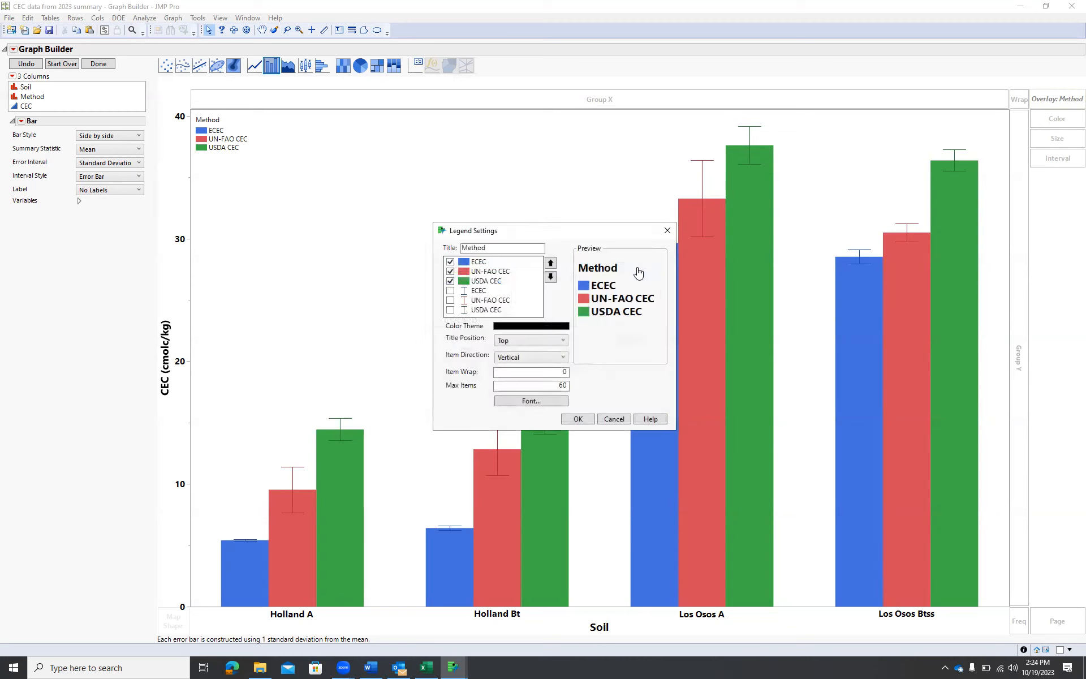
{"action": "left_click", "coordinate": [578, 419]}
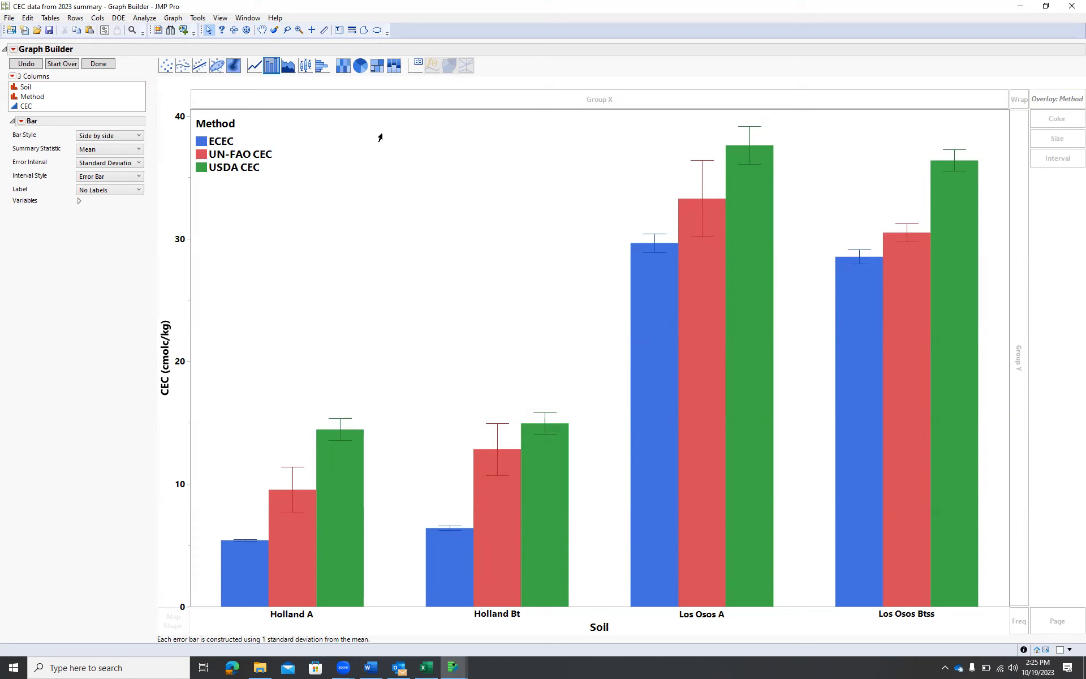
{"action": "right_click", "coordinate": [164, 355]}
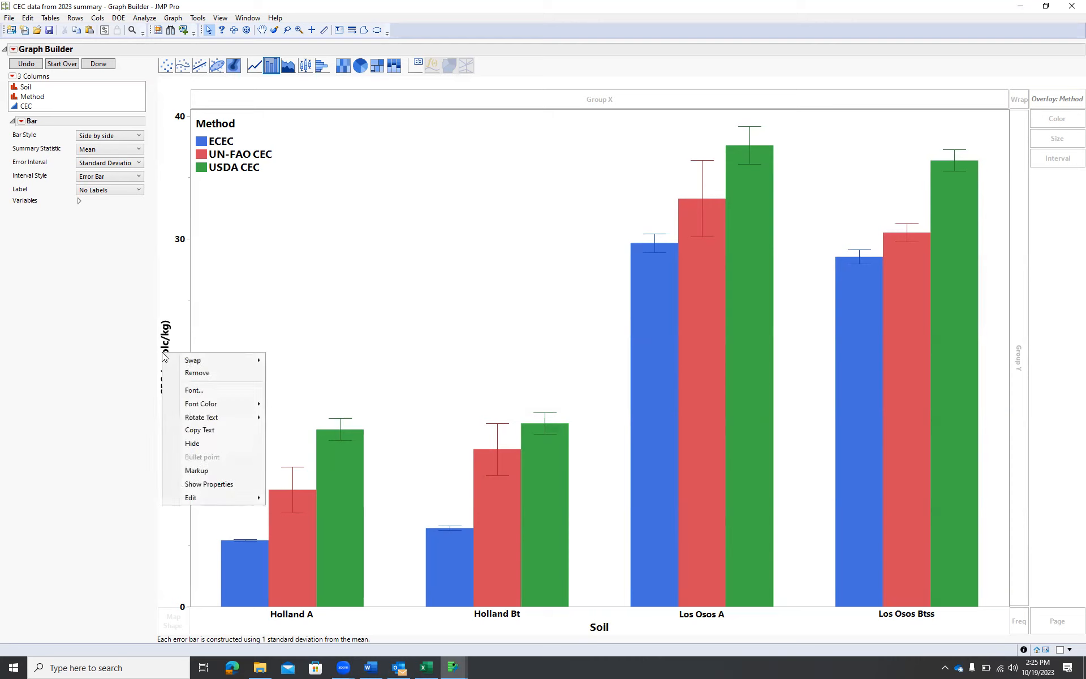
{"action": "mouse_move", "coordinate": [208, 421]}
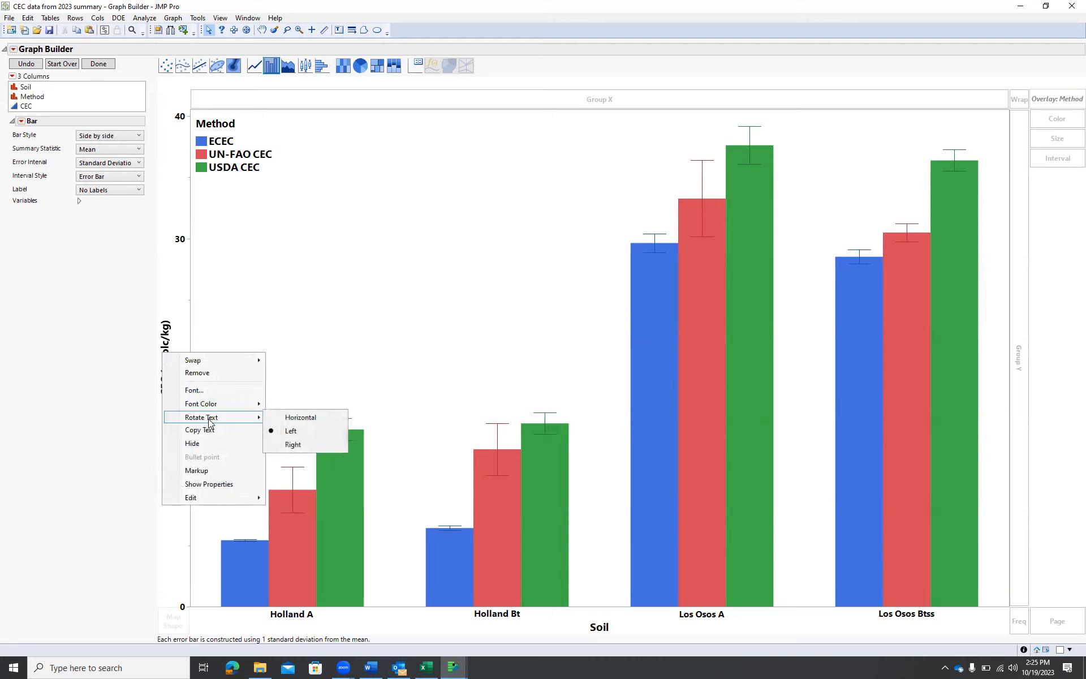
{"action": "left_click", "coordinate": [399, 277]}
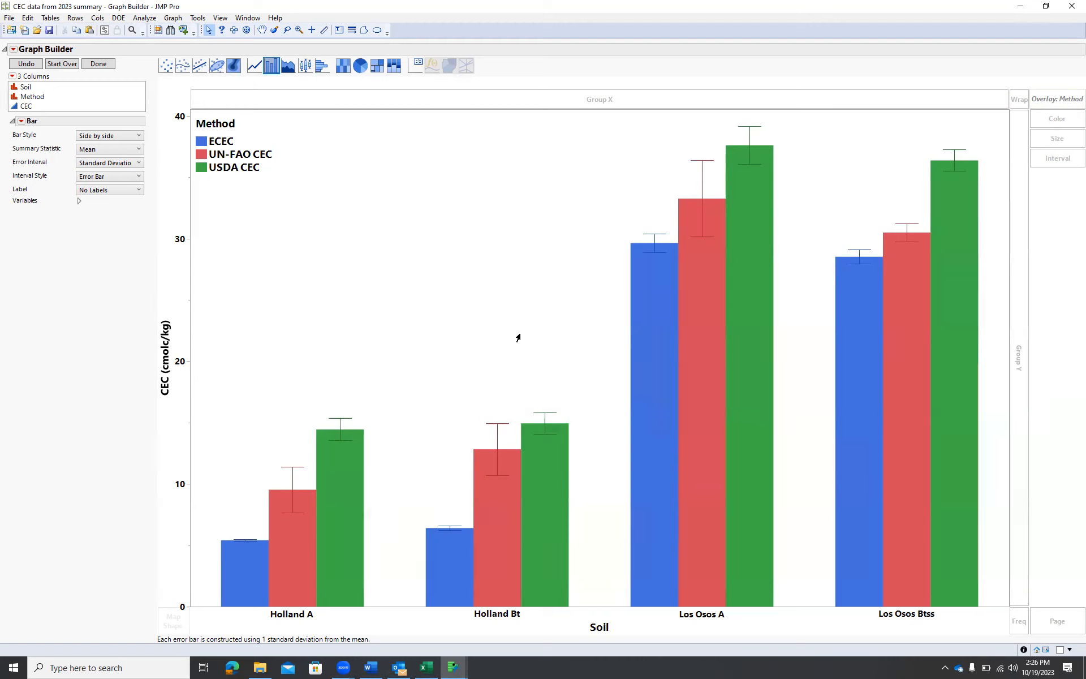
Switch to the CEC data table and open Fit Model with CEC as the Y response
{"action": "key", "text": "alt+Tab"}
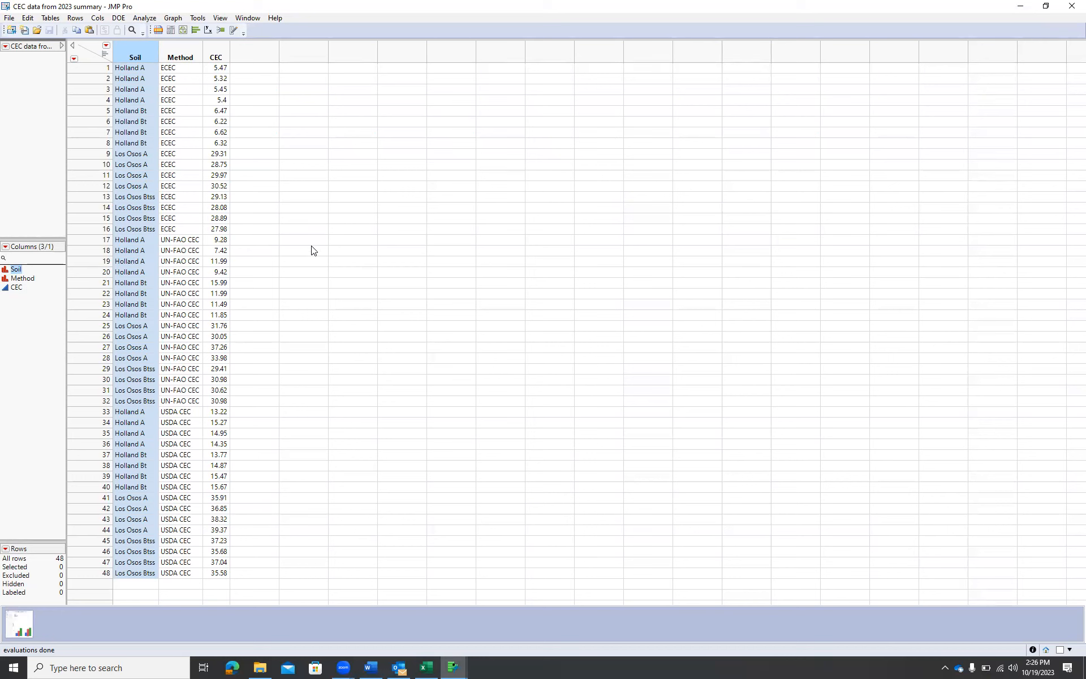
{"action": "left_click", "coordinate": [141, 18]}
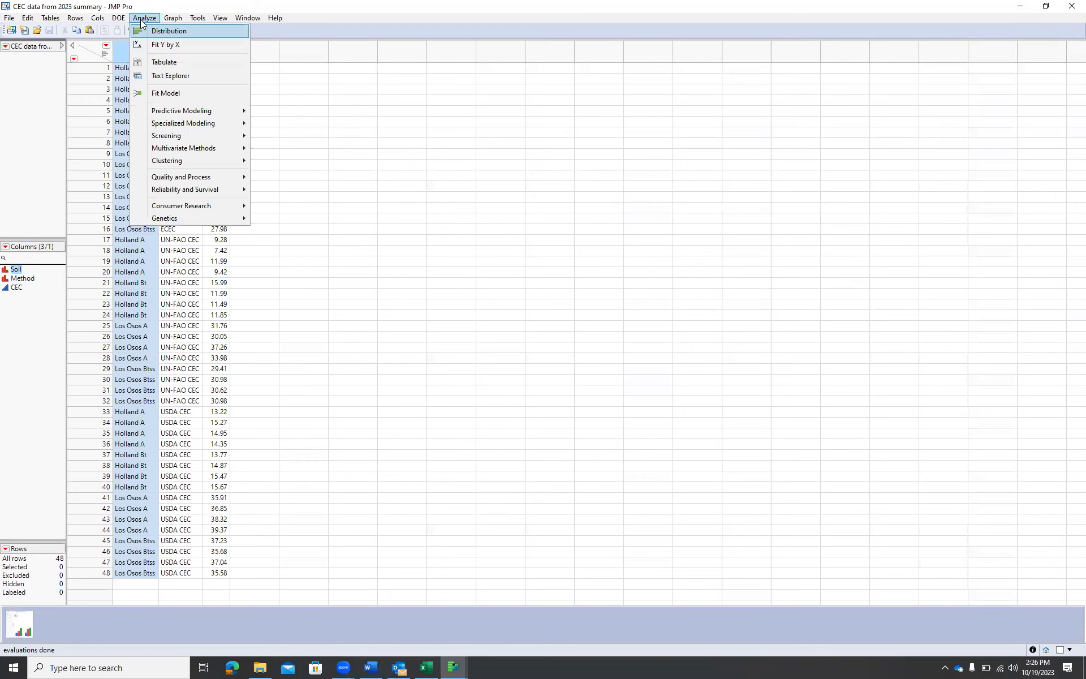
{"action": "left_click", "coordinate": [181, 94]}
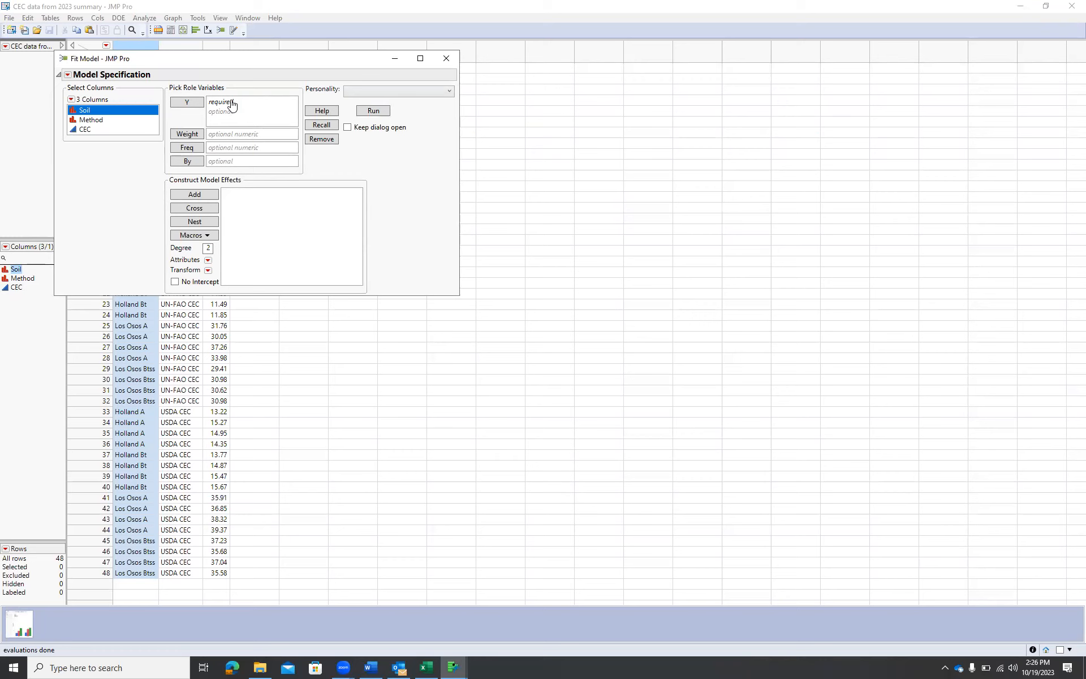
{"action": "left_click", "coordinate": [87, 130]}
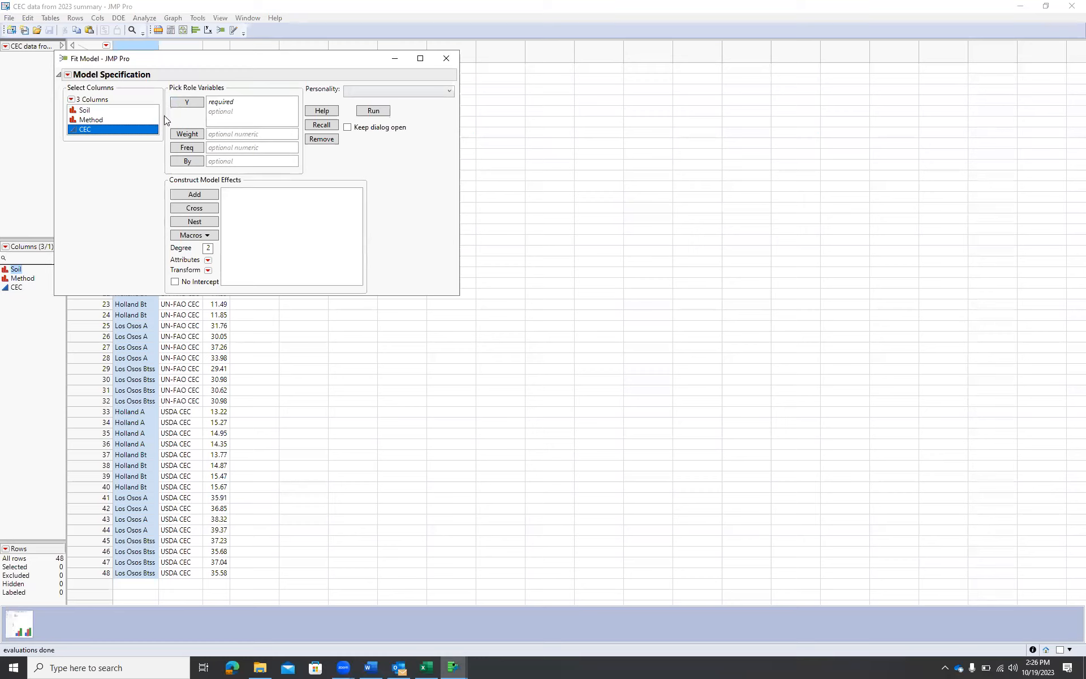
{"action": "left_click", "coordinate": [187, 103]}
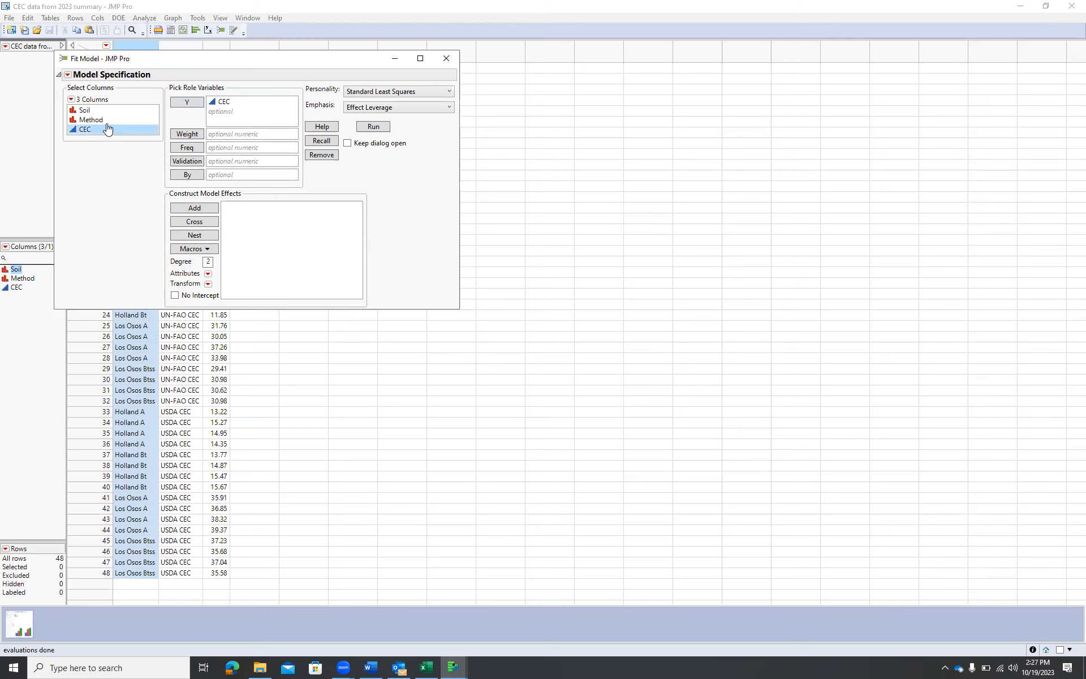
Add Soil and Method and their Soil*Method cross as model effects, then close the Fit Model dialog
{"action": "left_click", "coordinate": [89, 111]}
{"action": "left_click", "coordinate": [91, 120], "text": "shift"}
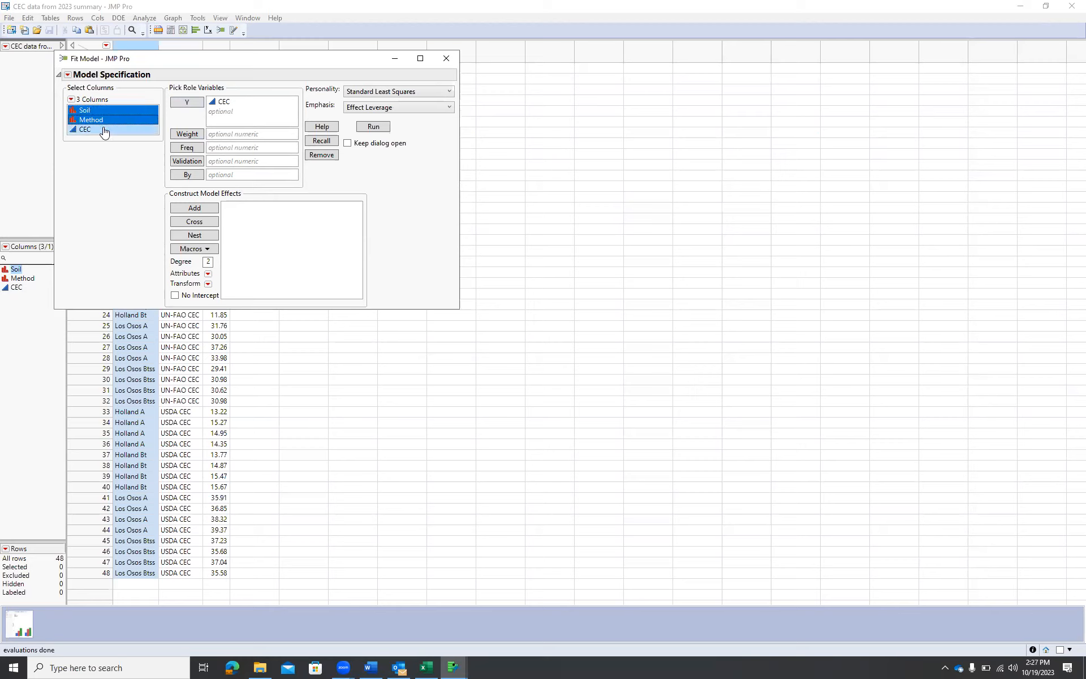
{"action": "left_click", "coordinate": [193, 209]}
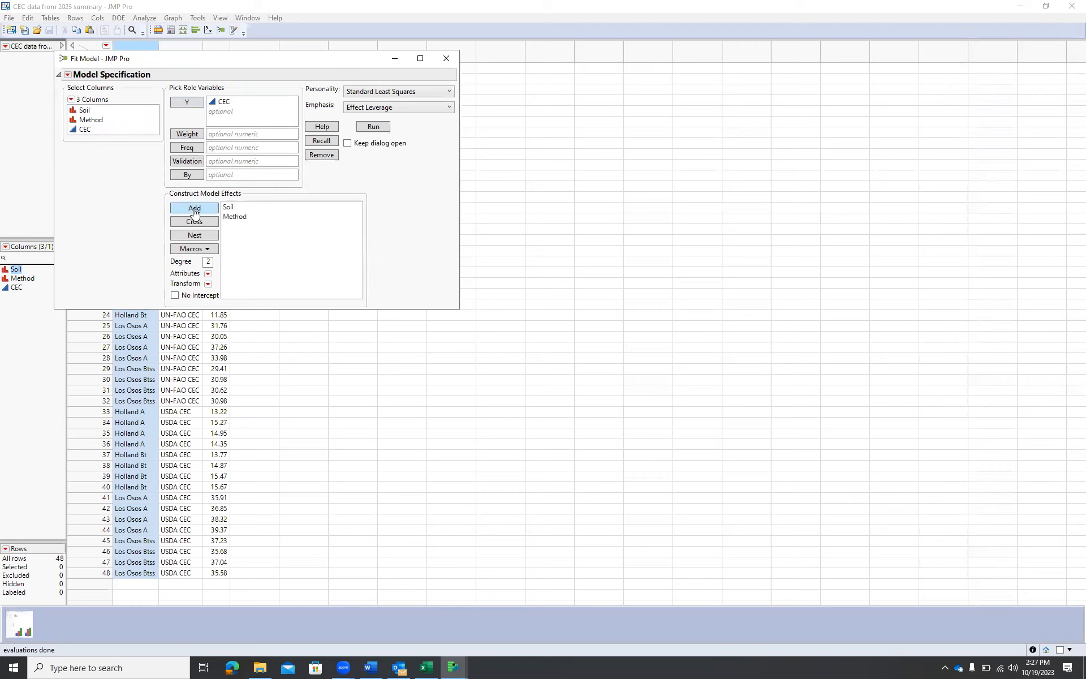
{"action": "left_click", "coordinate": [102, 120]}
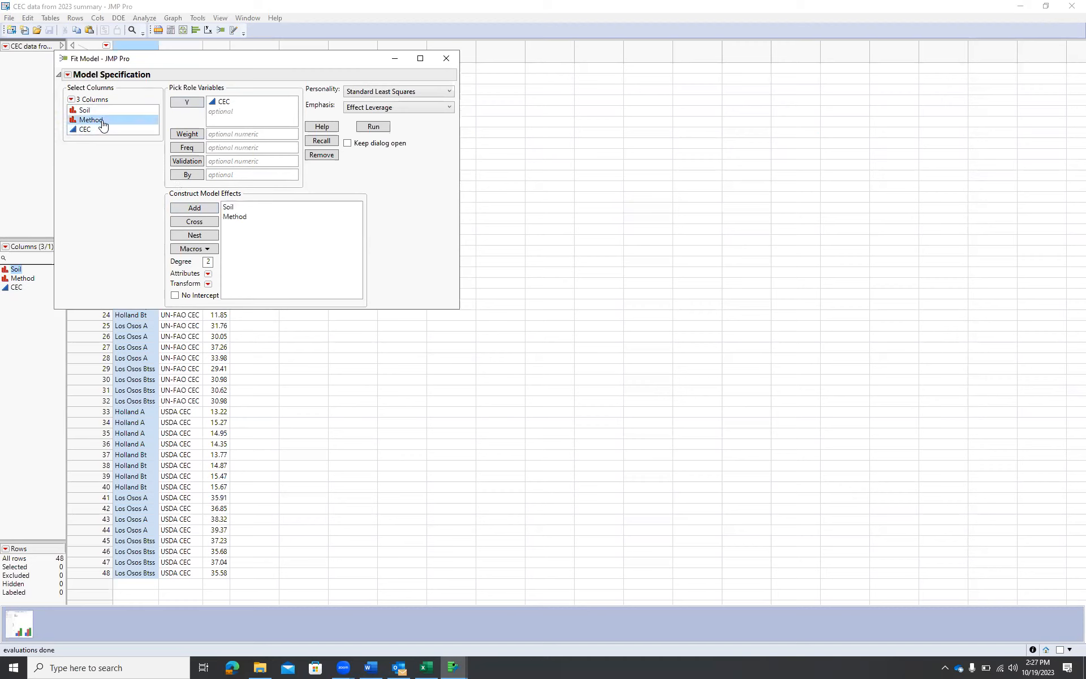
{"action": "left_click", "coordinate": [228, 207]}
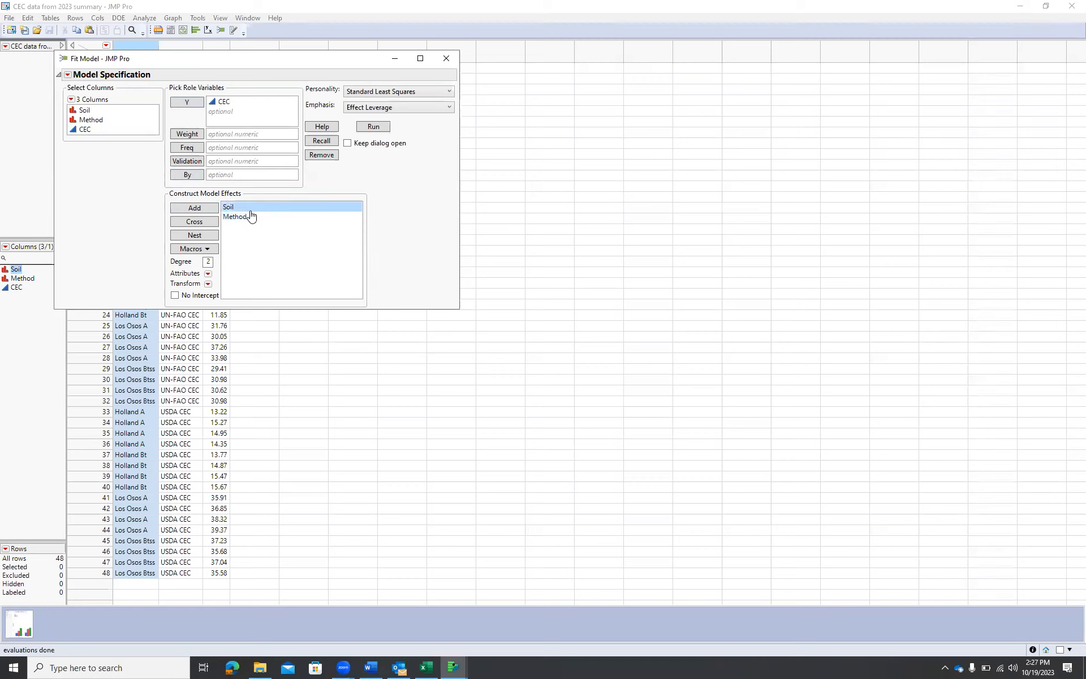
{"action": "left_click", "coordinate": [96, 113]}
{"action": "left_click", "coordinate": [93, 120], "text": "shift"}
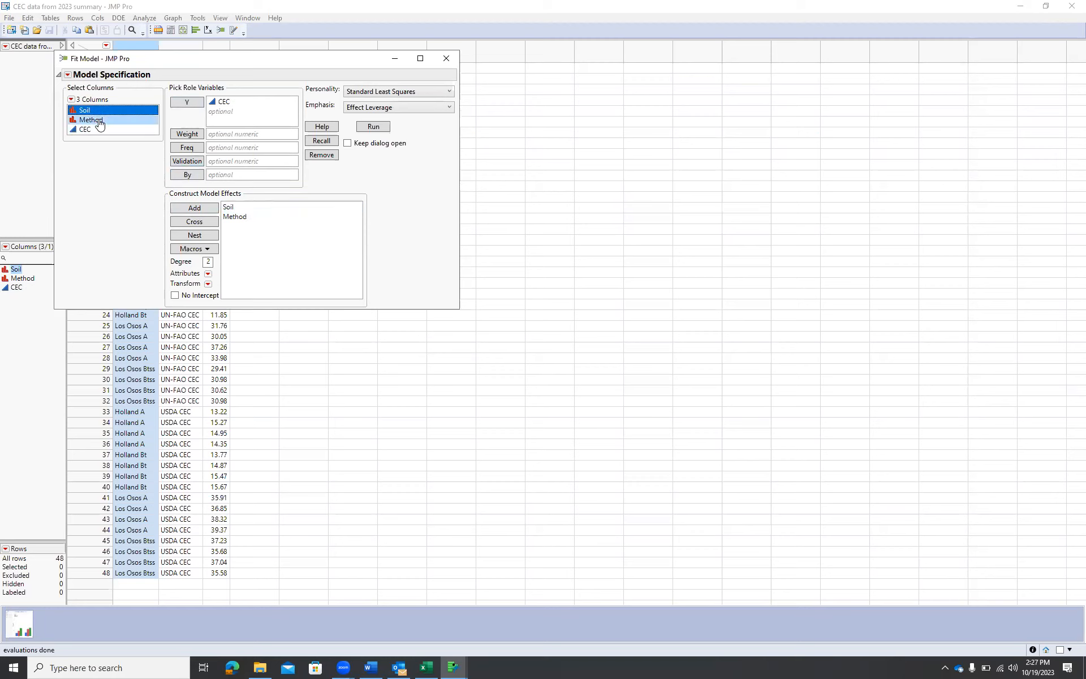
{"action": "left_click", "coordinate": [194, 221]}
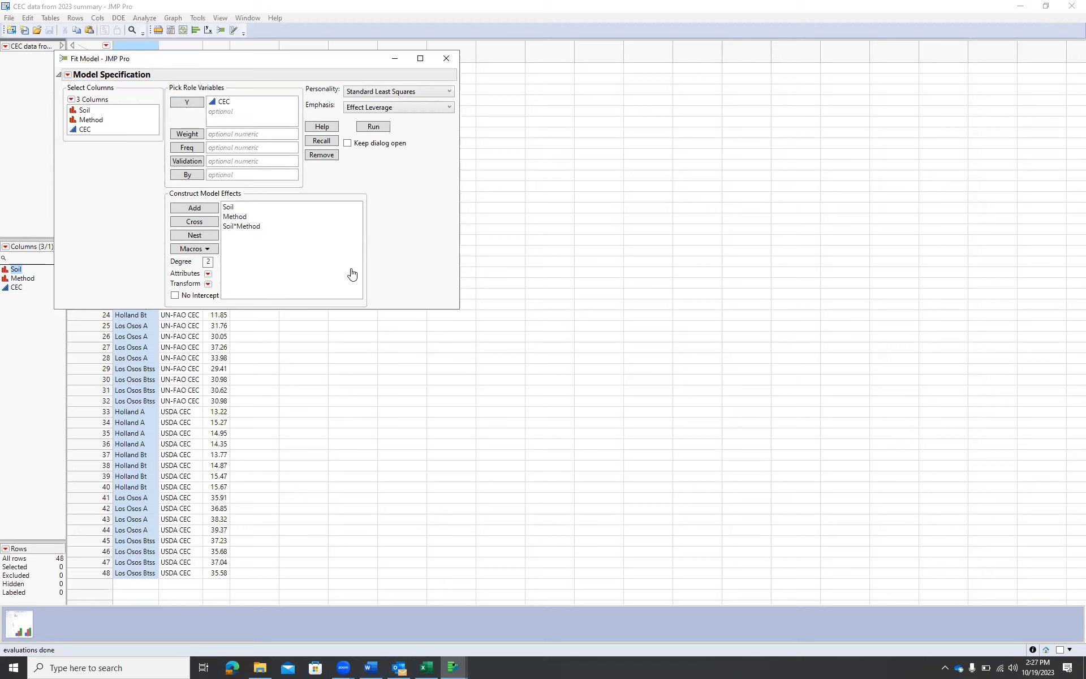
{"action": "left_click", "coordinate": [445, 60]}
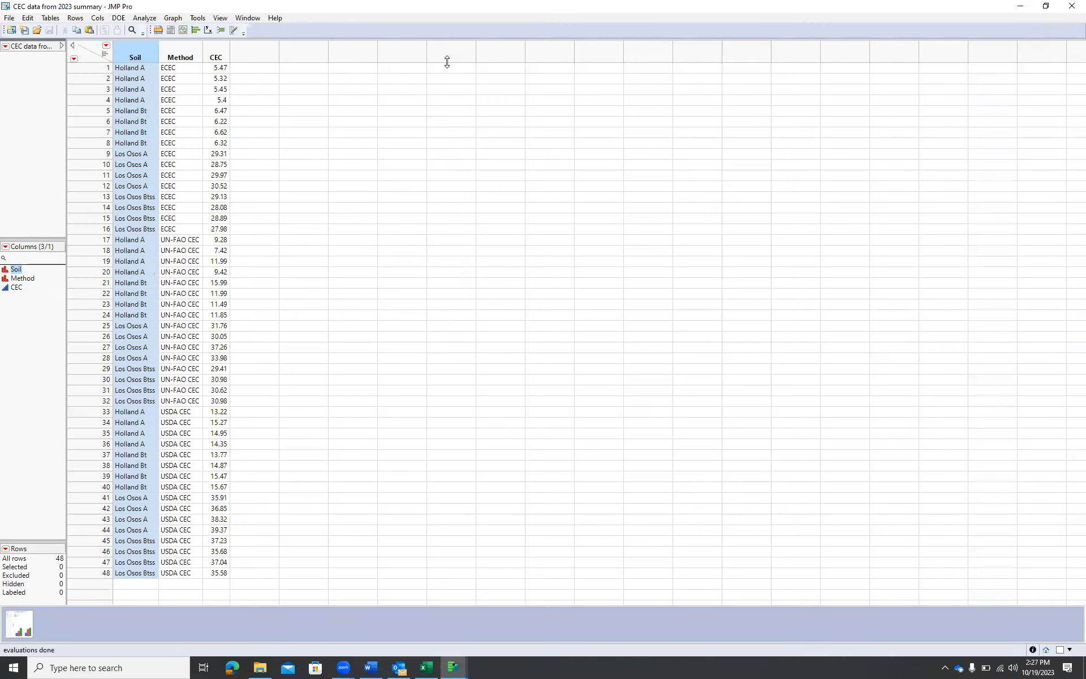
Open Fit Model on the CEC data table with CEC as the Y response
{"action": "left_click", "coordinate": [145, 18]}
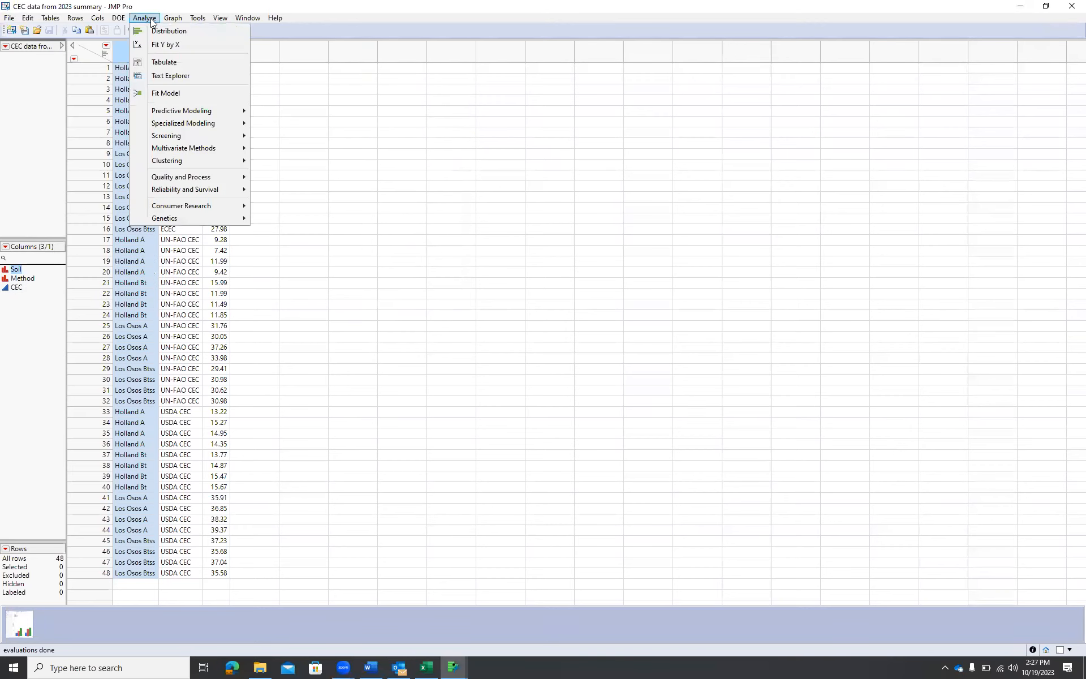
{"action": "left_click", "coordinate": [169, 96]}
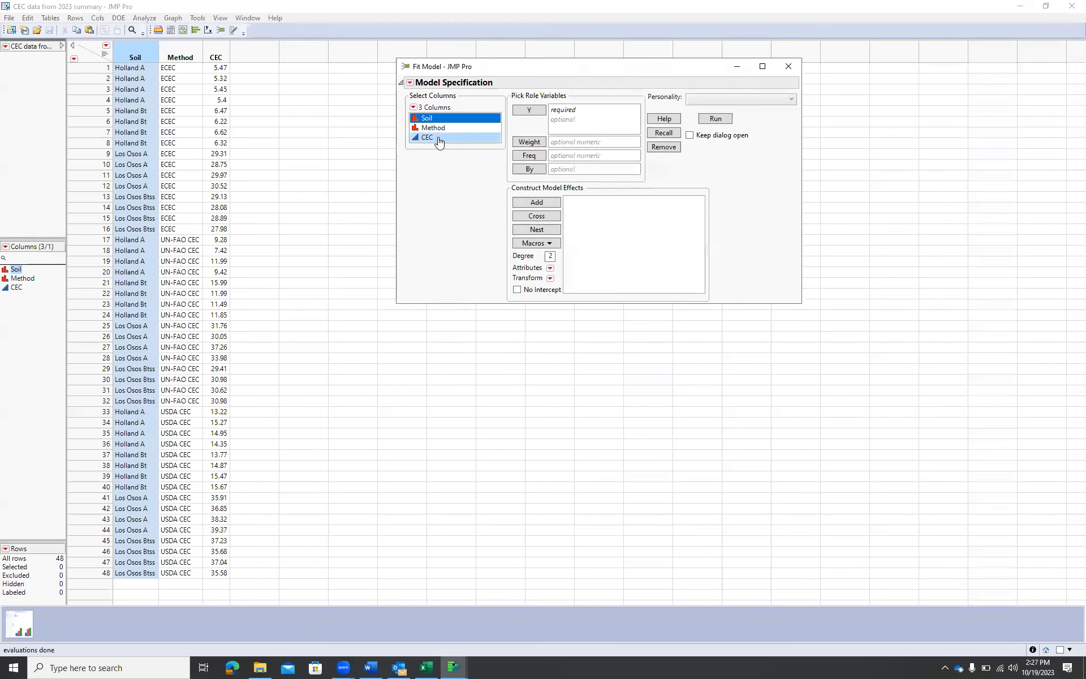
{"action": "left_click", "coordinate": [438, 139]}
{"action": "left_click", "coordinate": [529, 110]}
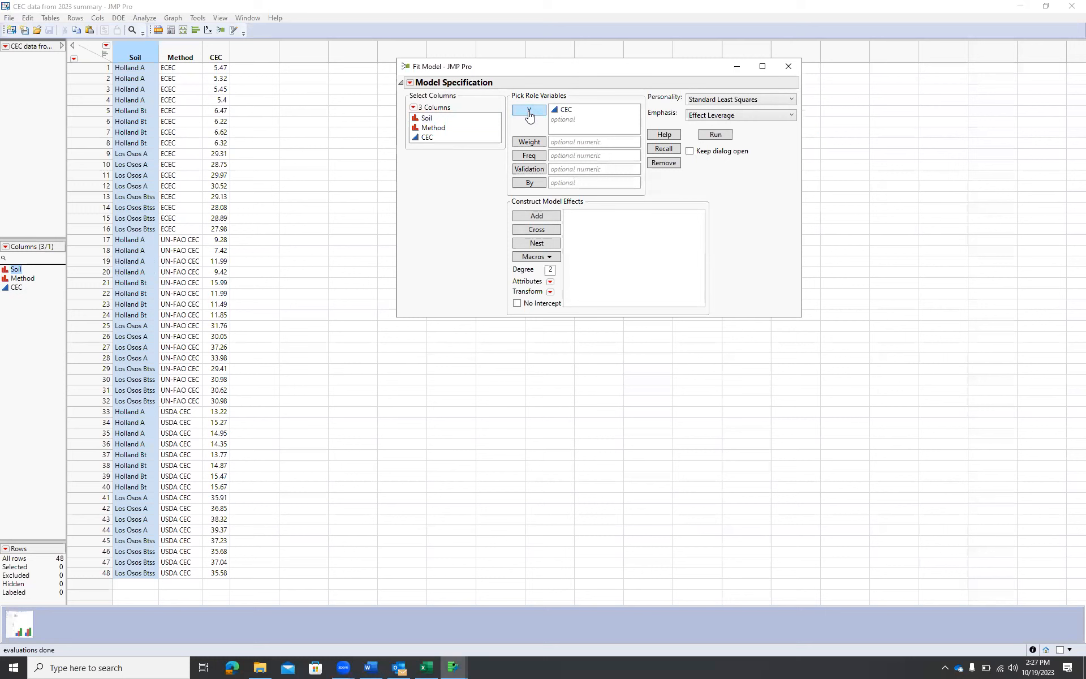
Add Soil, Method and the Soil*Method cross as model effects and run the model
{"action": "left_click", "coordinate": [430, 119]}
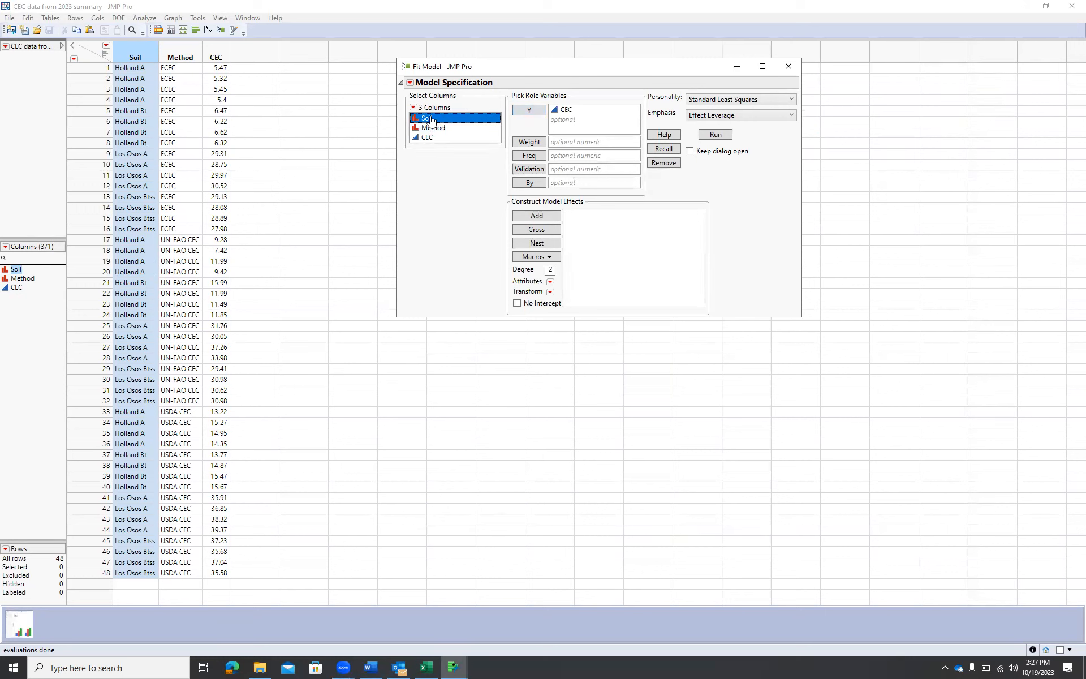
{"action": "left_click_drag", "start_coordinate": [431, 119], "coordinate": [433, 129]}
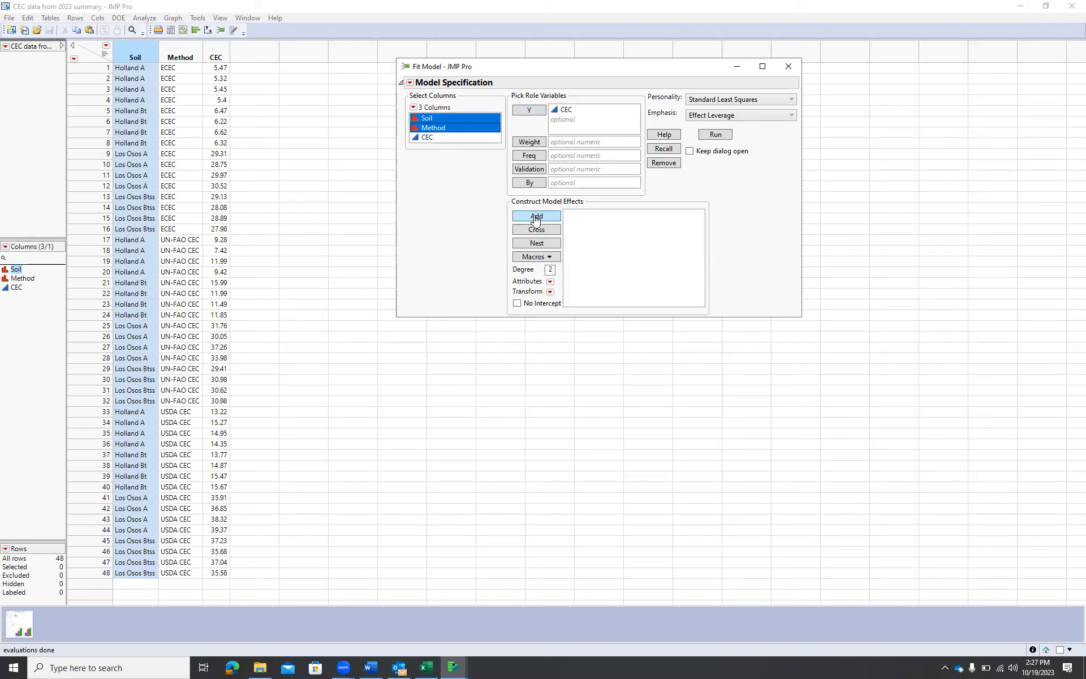
{"action": "left_click", "coordinate": [543, 218]}
{"action": "left_click", "coordinate": [459, 129]}
{"action": "left_click", "coordinate": [440, 120]}
{"action": "left_click_drag", "start_coordinate": [439, 120], "coordinate": [442, 129]}
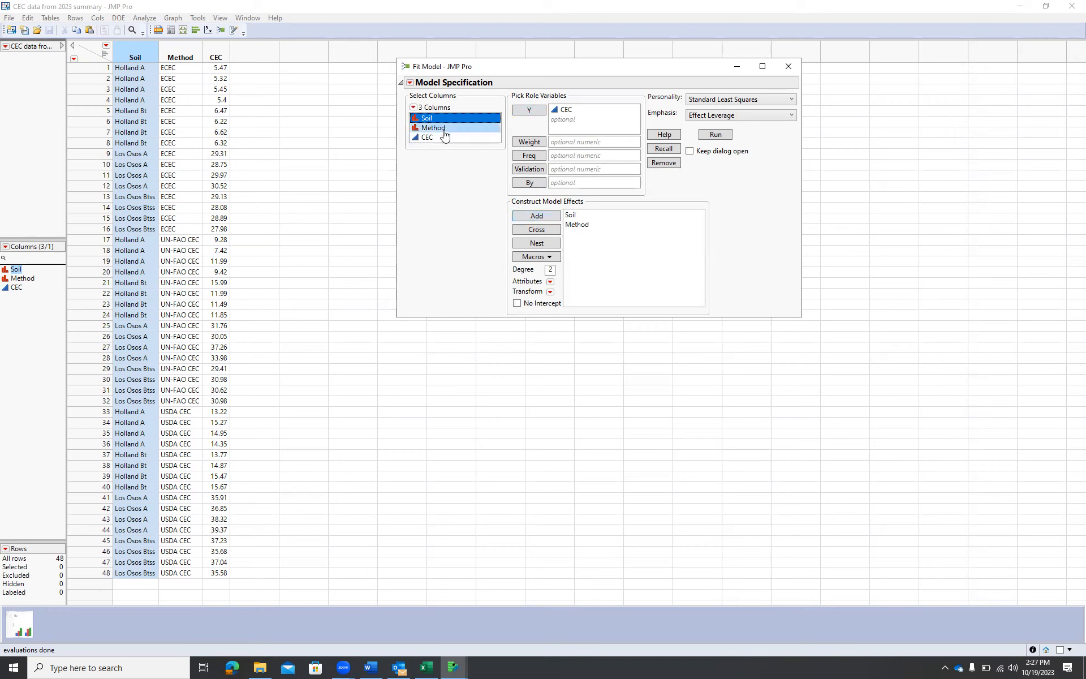
{"action": "left_click", "coordinate": [546, 230]}
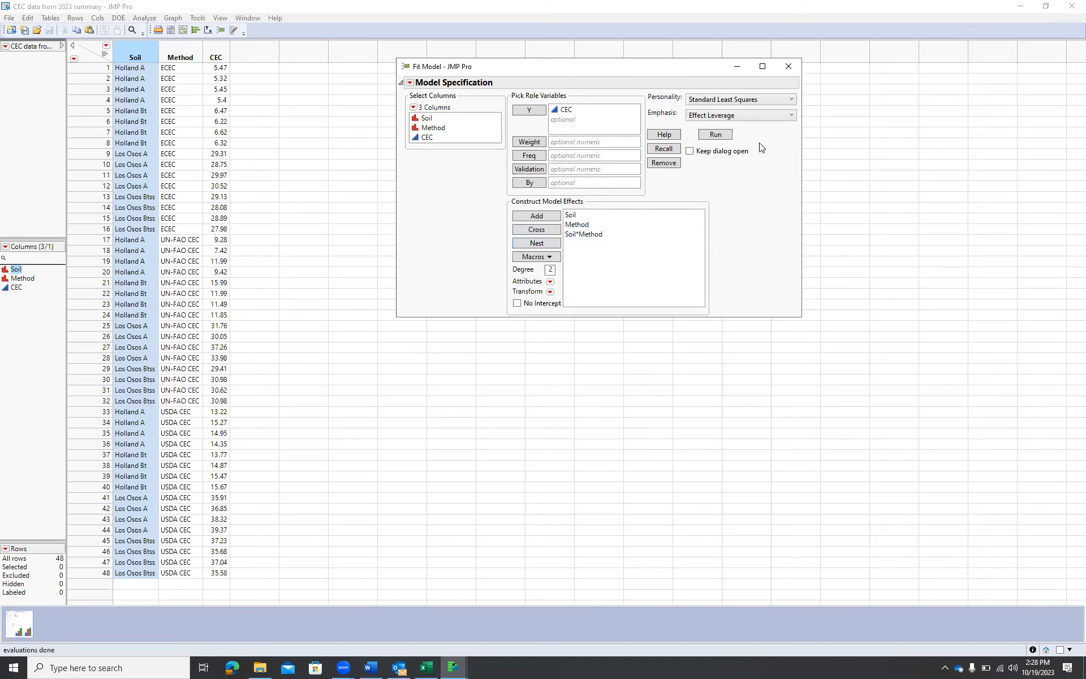
{"action": "left_click", "coordinate": [715, 136]}
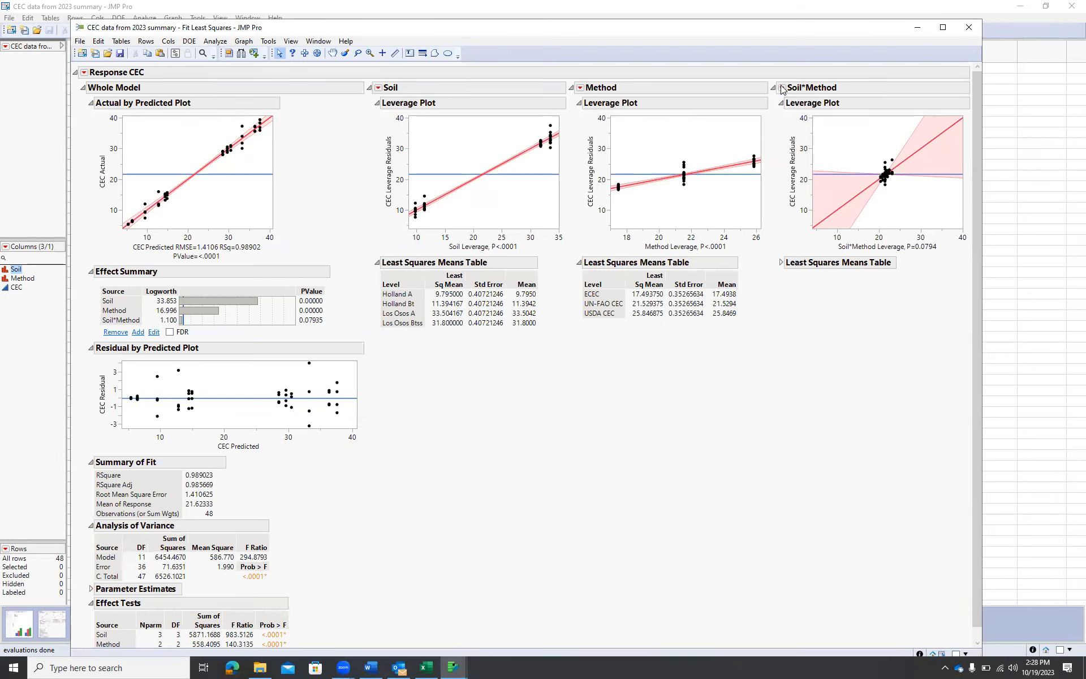
Add an LSMeans Tukey HSD test for Soil*Method and hide its crosstab report
{"action": "left_click", "coordinate": [782, 87]}
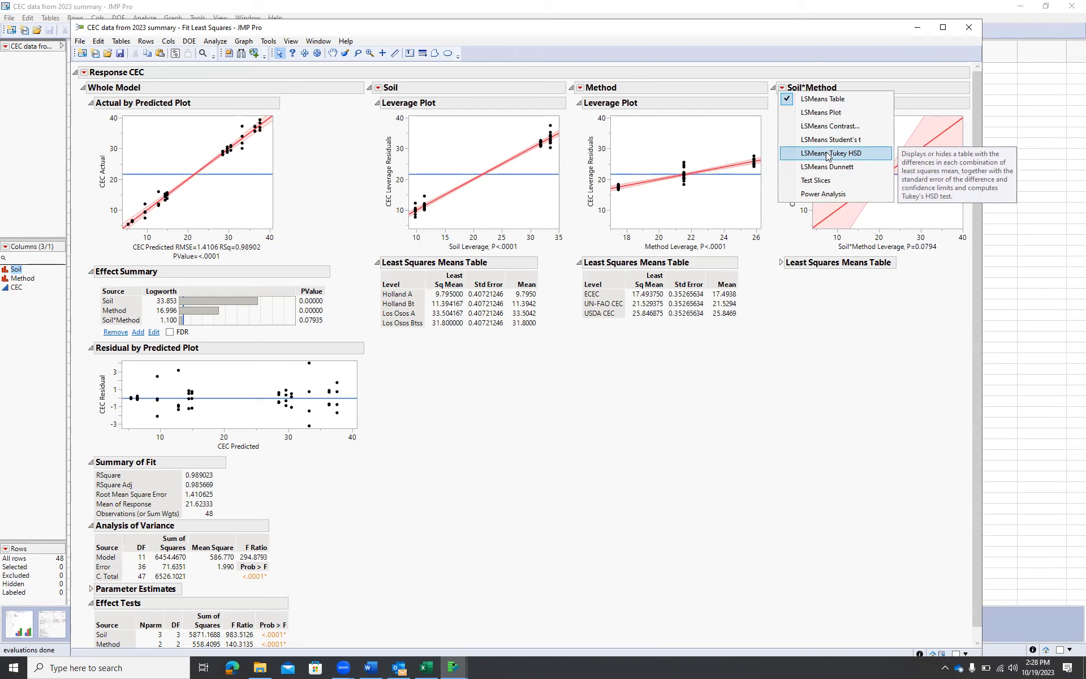
{"action": "left_click", "coordinate": [827, 155]}
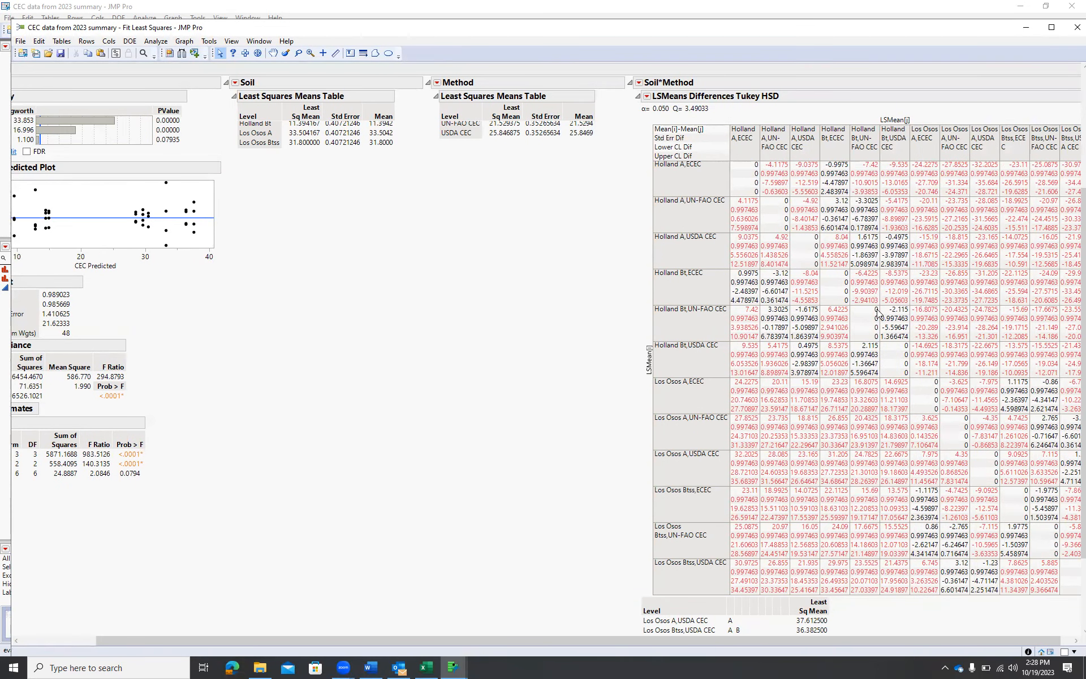
{"action": "scroll", "coordinate": [877, 313], "scroll_direction": "up", "scroll_amount": 1}
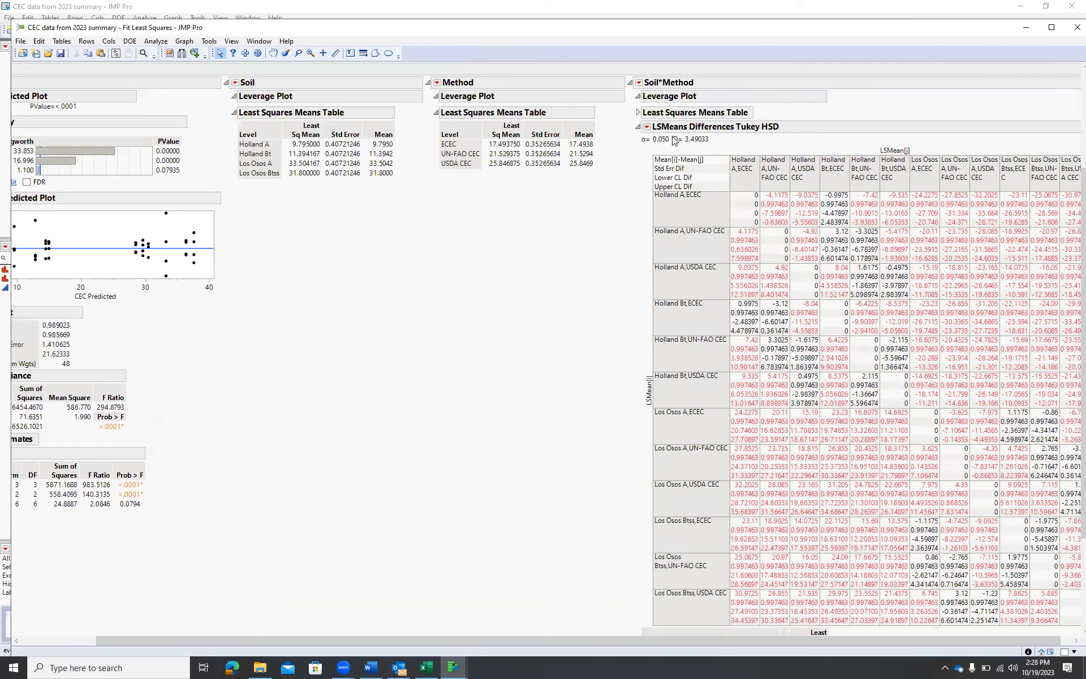
{"action": "left_click", "coordinate": [647, 127]}
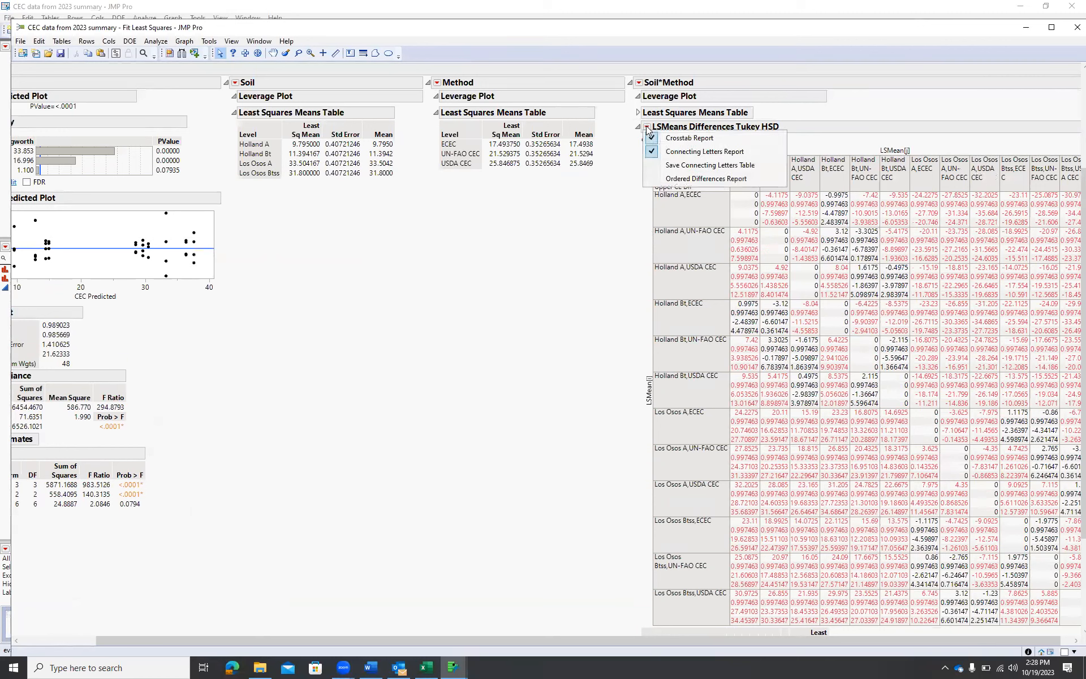
{"action": "left_click", "coordinate": [697, 138]}
Save the model script to the data table under the name Fit Least Squares
{"action": "left_click", "coordinate": [24, 69]}
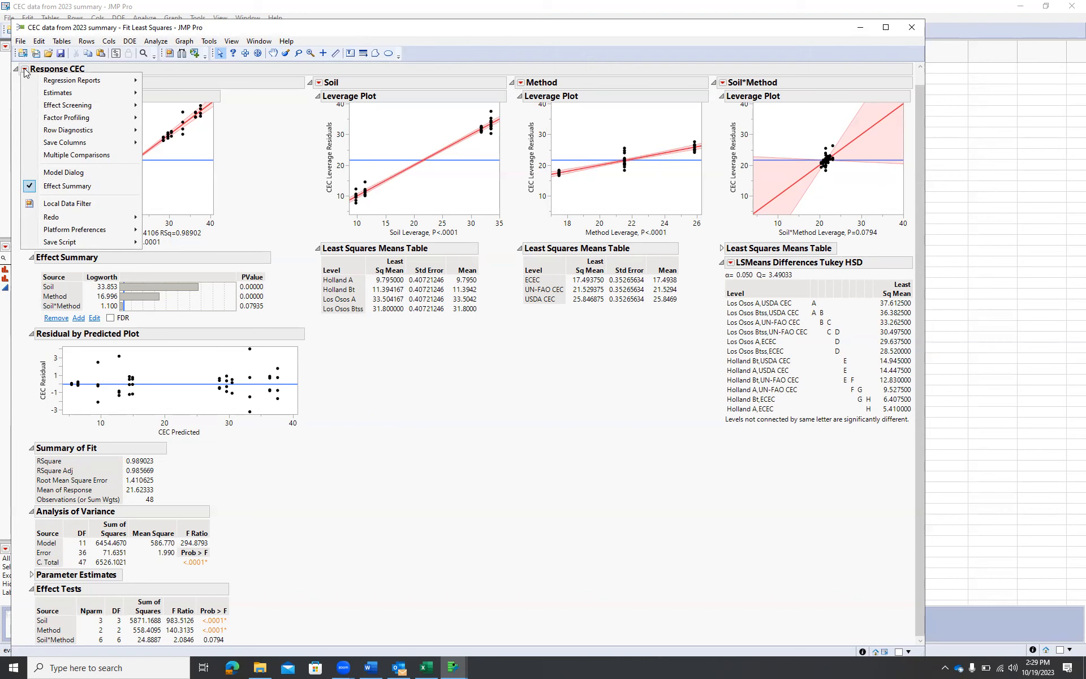
{"action": "mouse_move", "coordinate": [86, 241]}
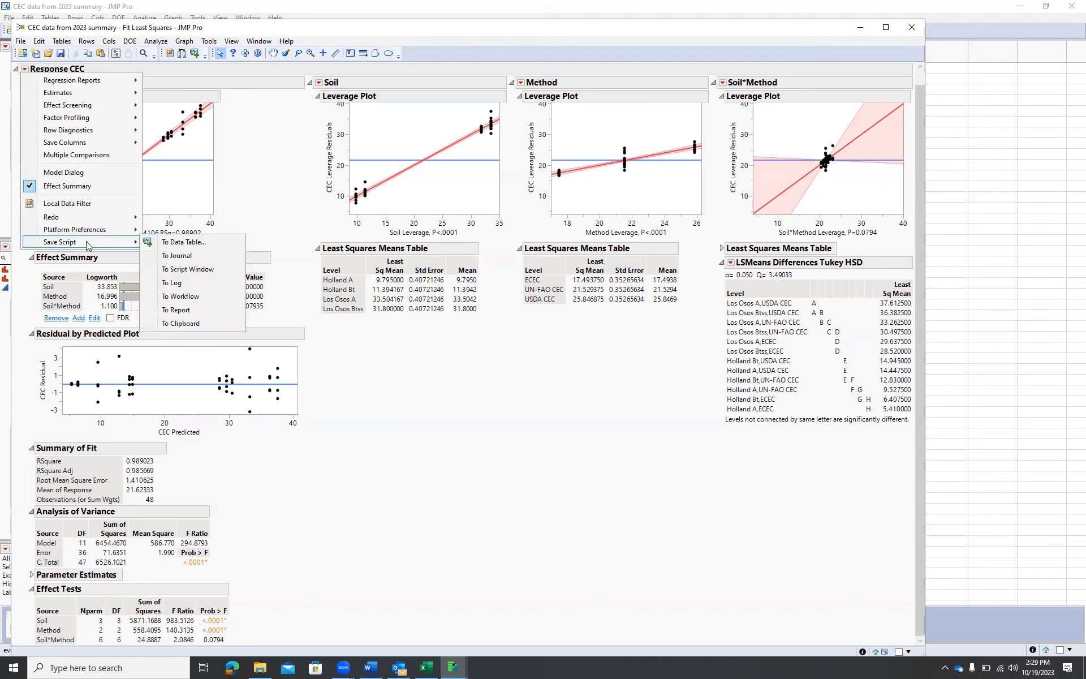
{"action": "left_click", "coordinate": [214, 245]}
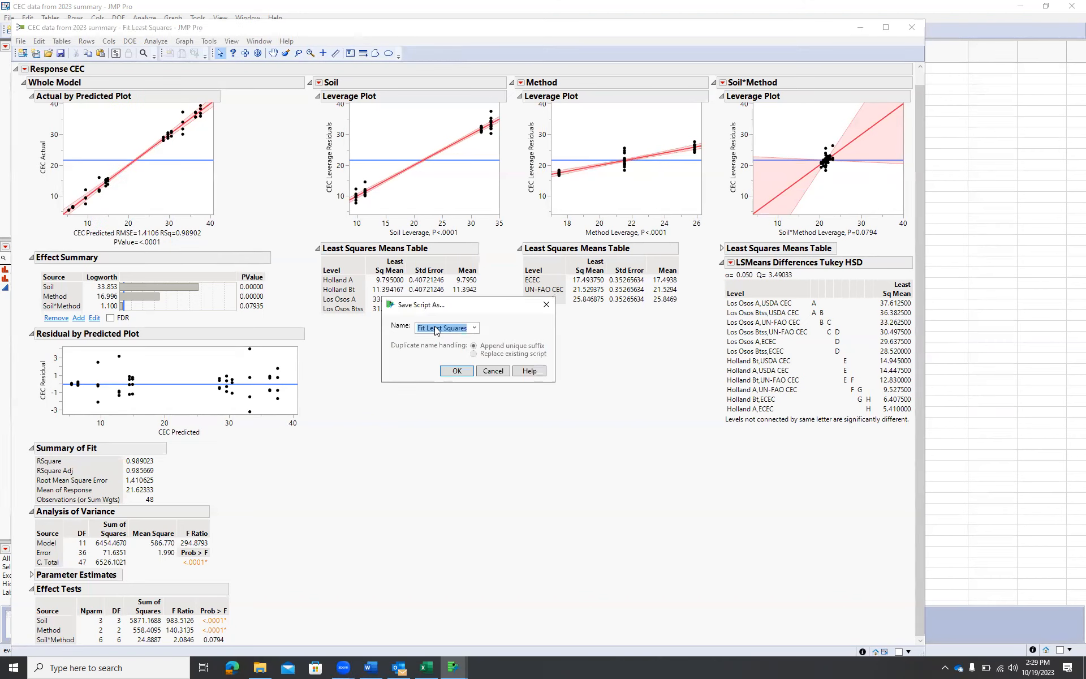
{"action": "left_click", "coordinate": [459, 372]}
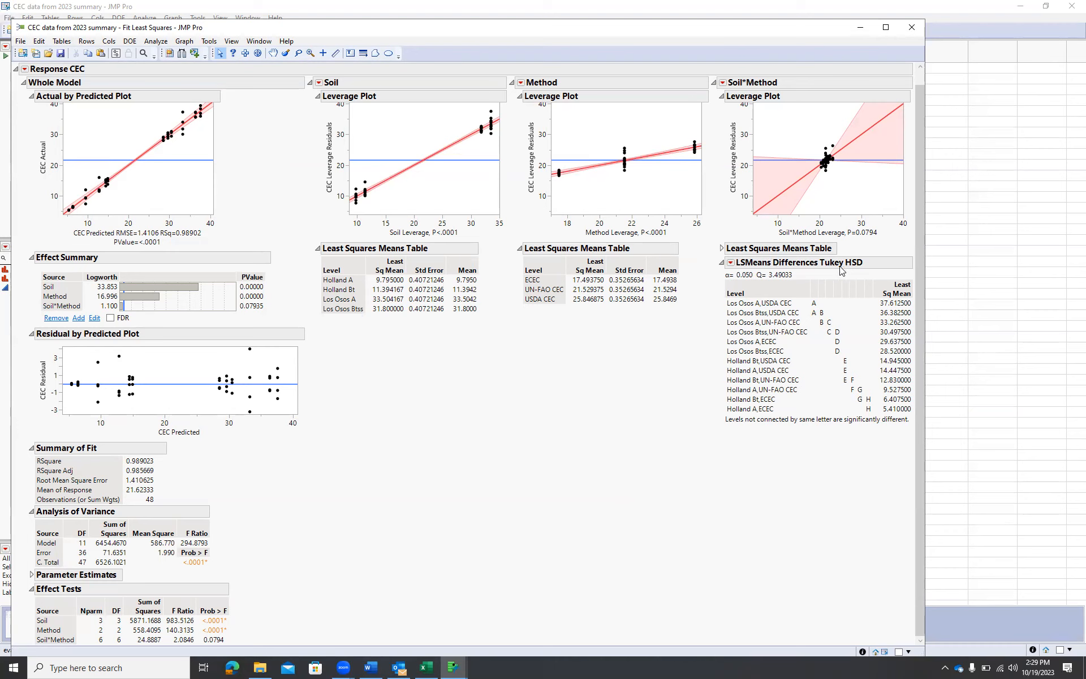
Save the Tukey connecting letters table as a new data table and move its window aside
{"action": "left_click", "coordinate": [730, 263]}
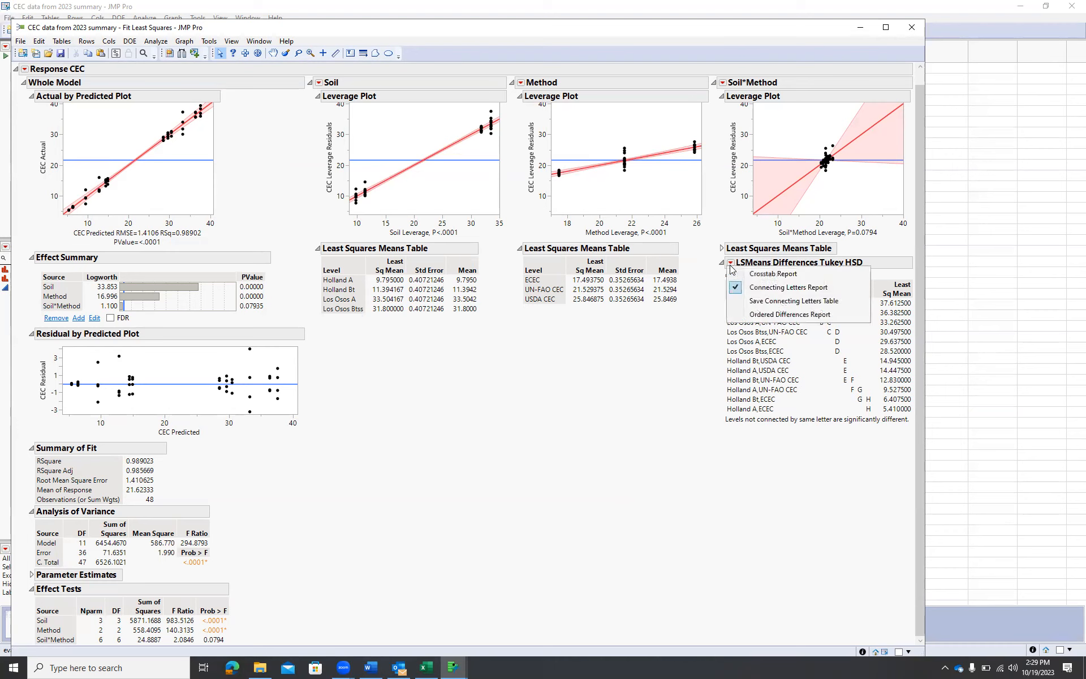
{"action": "left_click", "coordinate": [793, 306]}
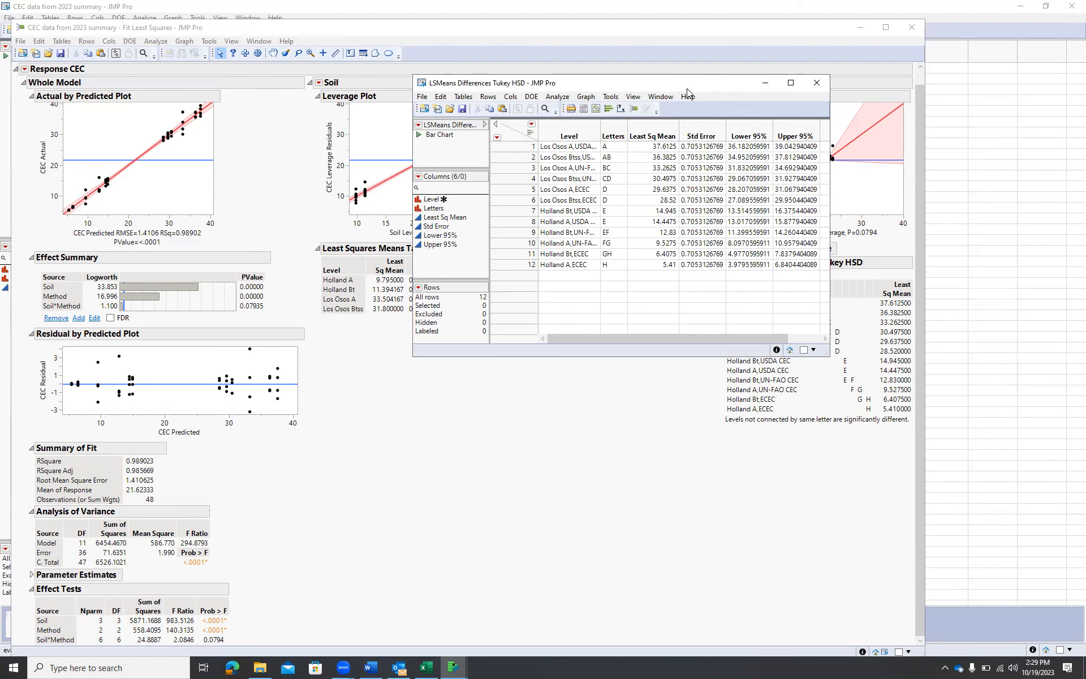
{"action": "left_click_drag", "start_coordinate": [687, 88], "coordinate": [924, 190]}
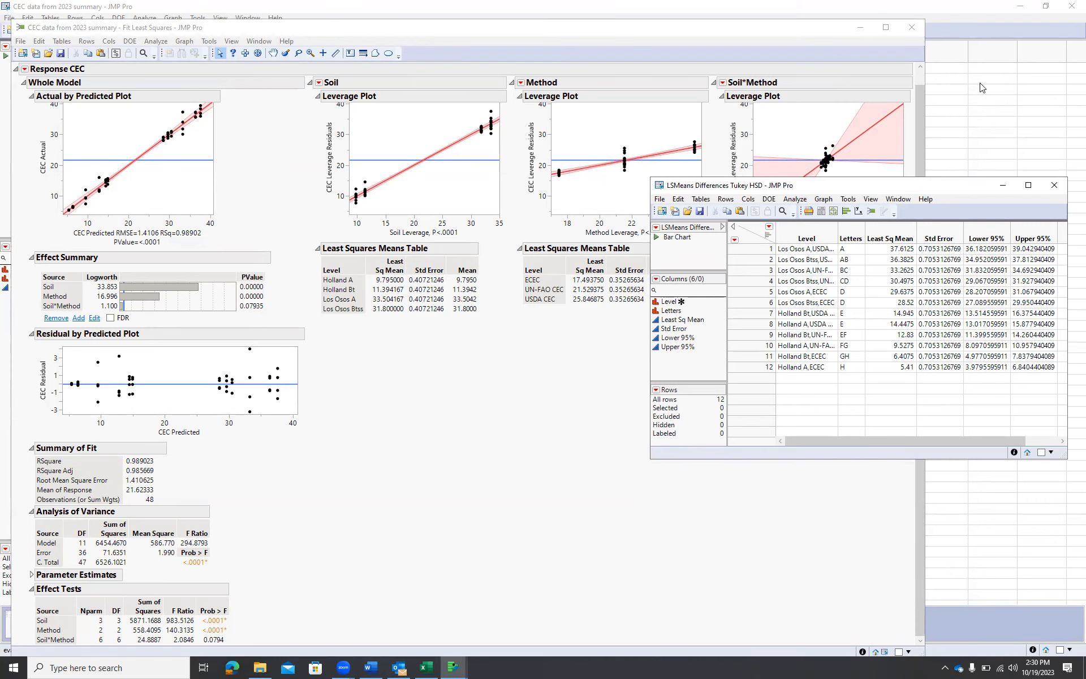
Arrange the CEC data table and the connecting letters table windows side by side
{"action": "left_click", "coordinate": [981, 88]}
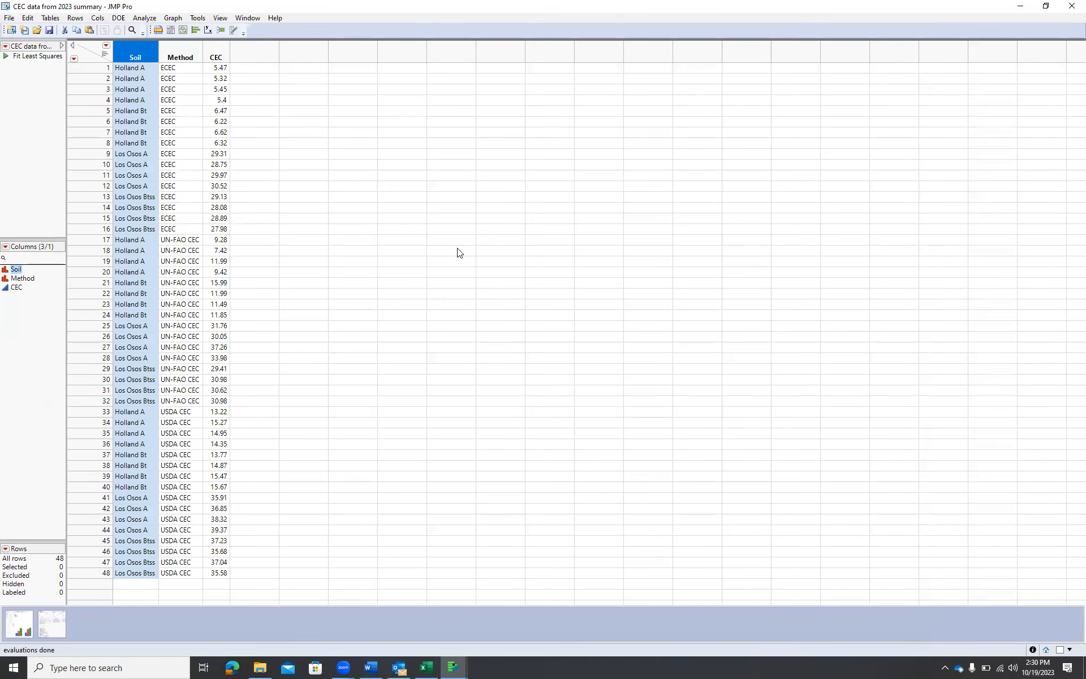
{"action": "key", "text": "alt+Tab"}
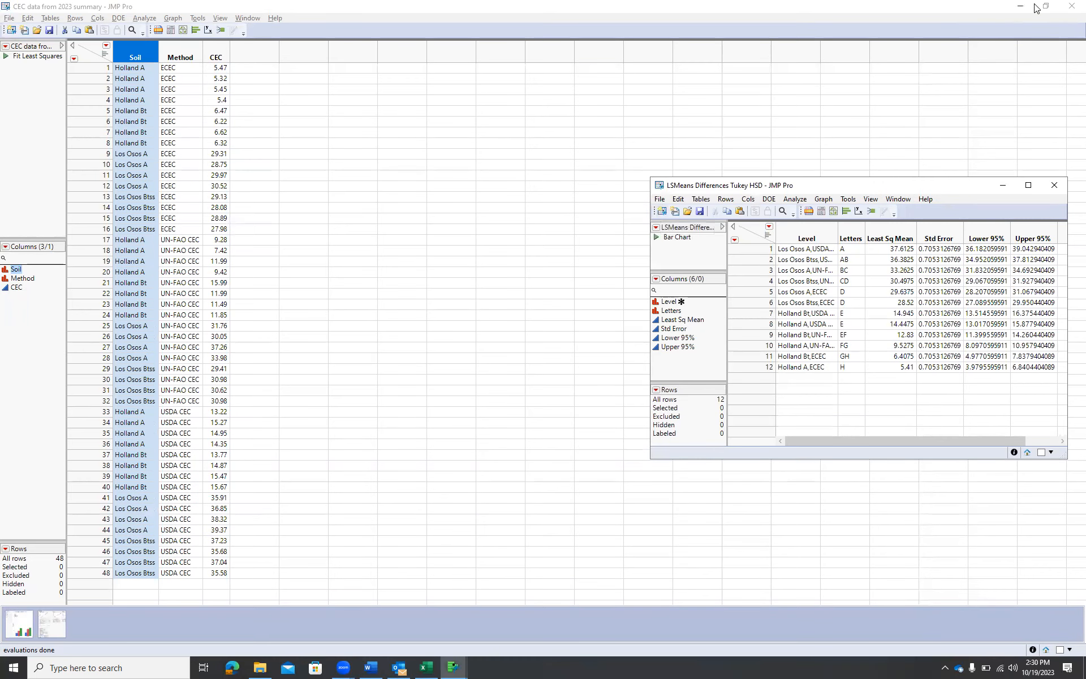
{"action": "left_click", "coordinate": [1046, 7]}
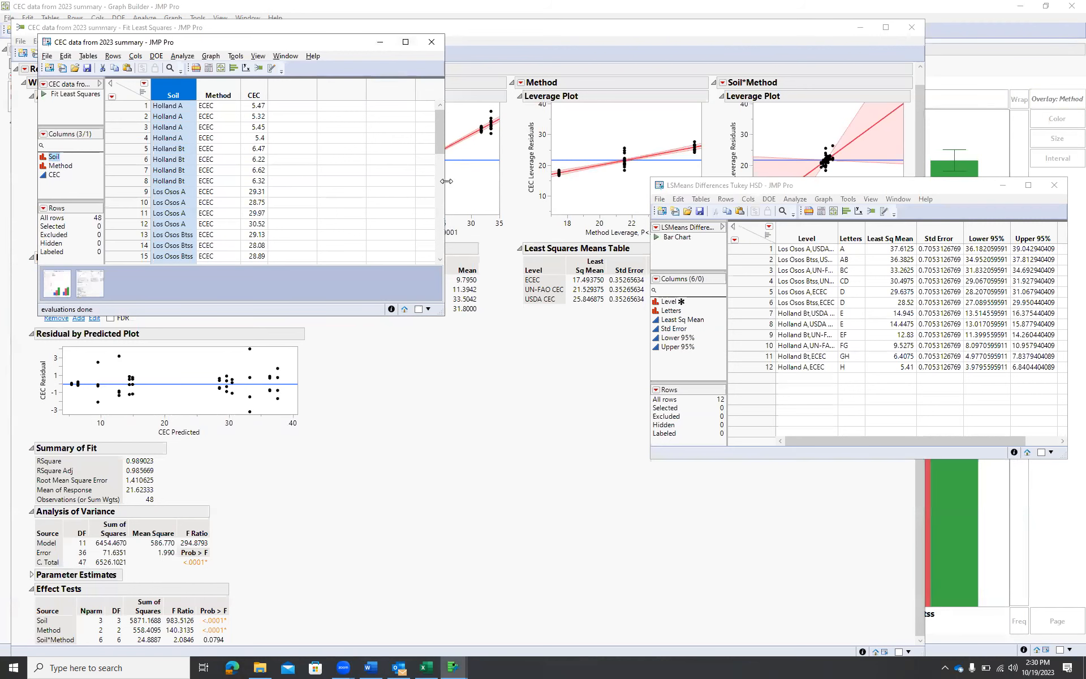
{"action": "left_click_drag", "start_coordinate": [447, 181], "coordinate": [578, 181]}
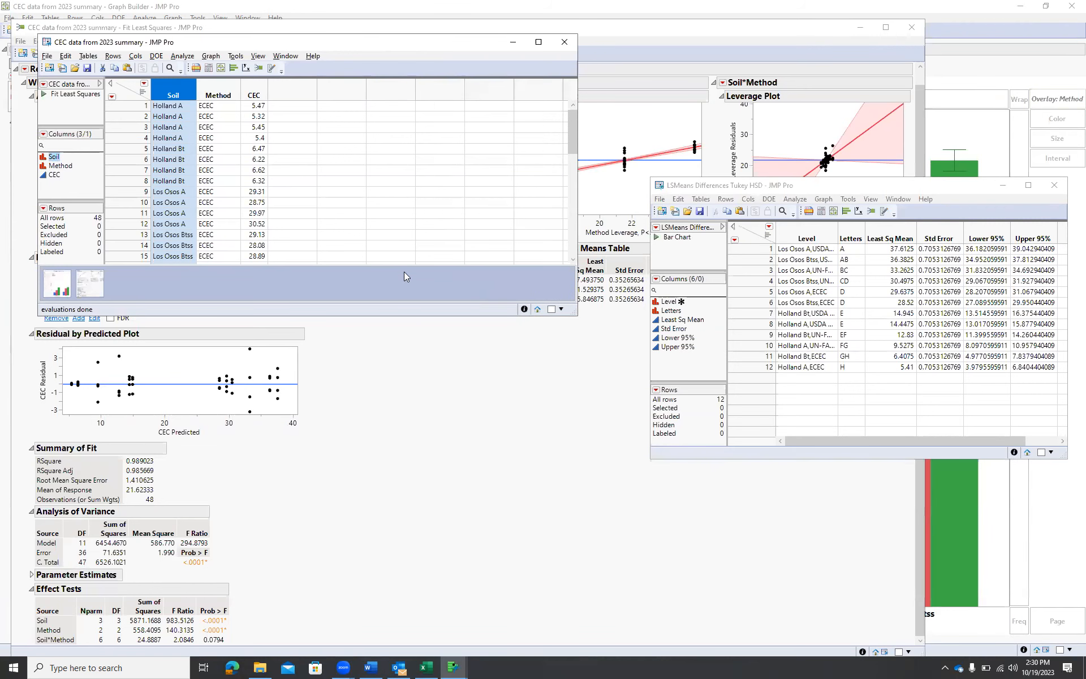
{"action": "double_click", "coordinate": [404, 318]}
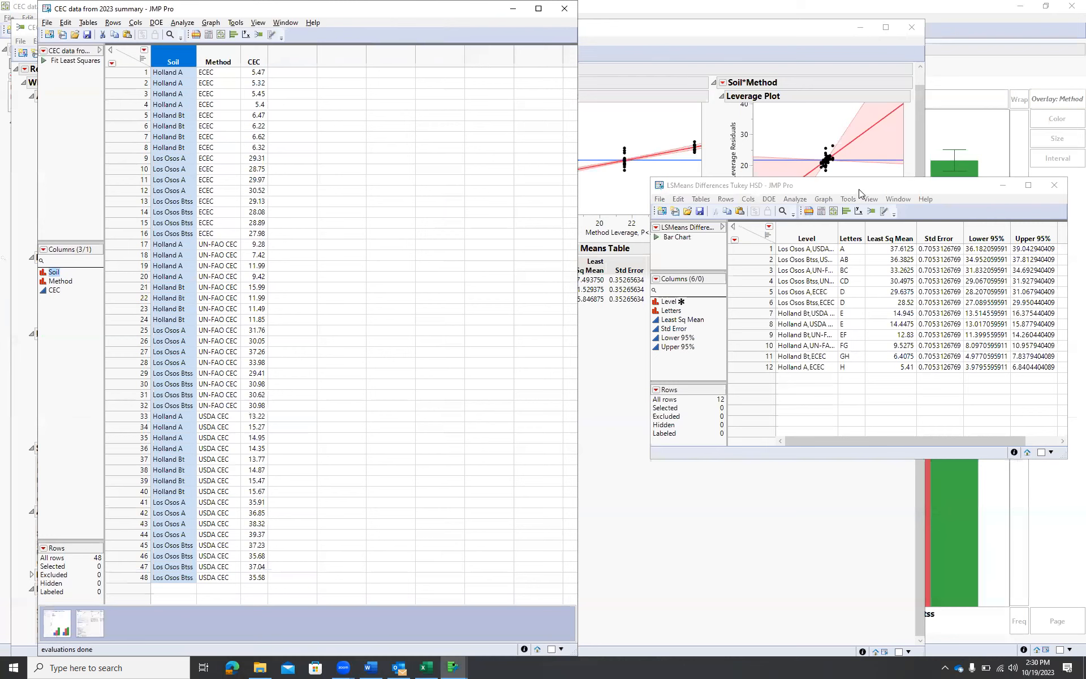
{"action": "left_click_drag", "start_coordinate": [857, 187], "coordinate": [811, 42]}
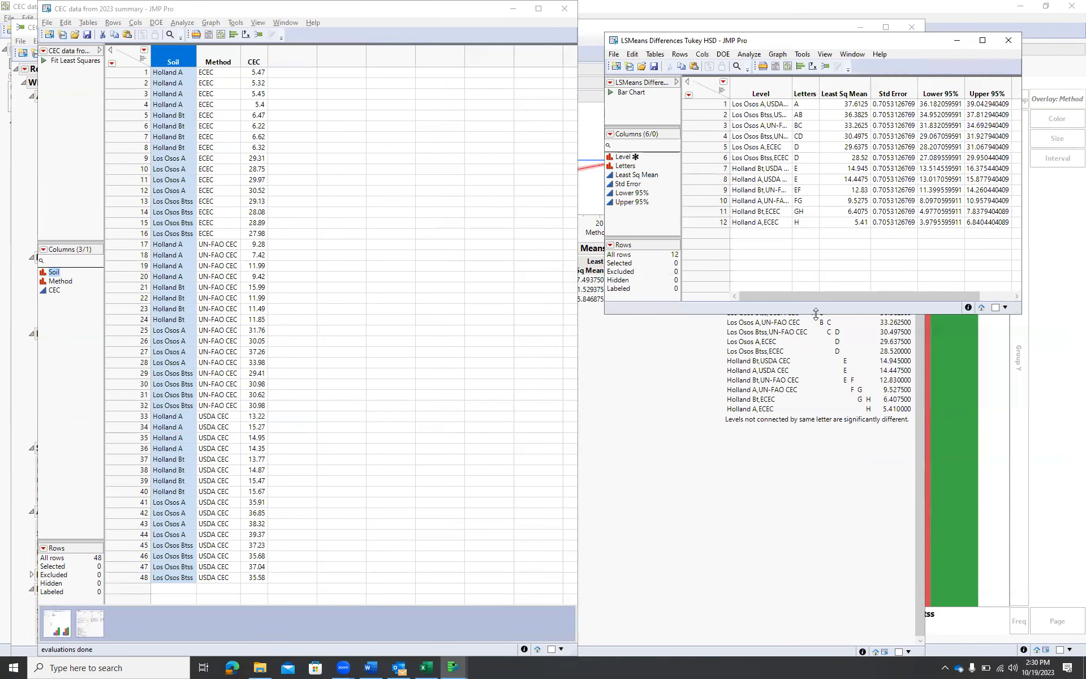
{"action": "left_click_drag", "start_coordinate": [818, 312], "coordinate": [819, 515]}
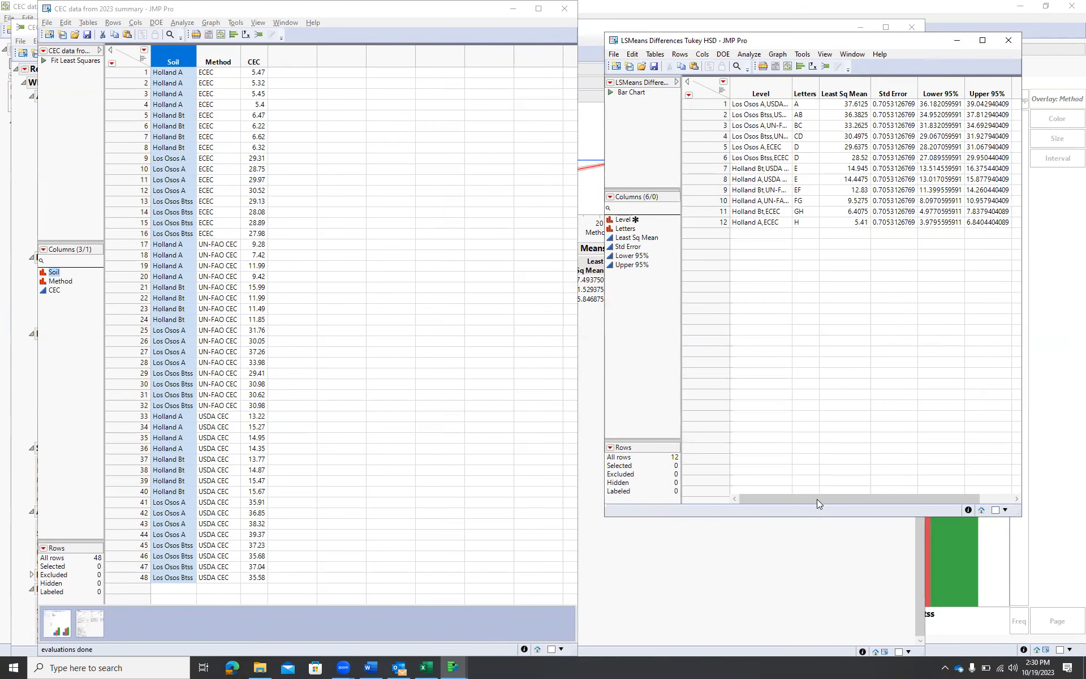
Add a new column named Label with Character data type and Nominal modeling type
{"action": "double_click", "coordinate": [286, 60]}
{"action": "left_click", "coordinate": [297, 61]}
{"action": "double_click", "coordinate": [296, 62]}
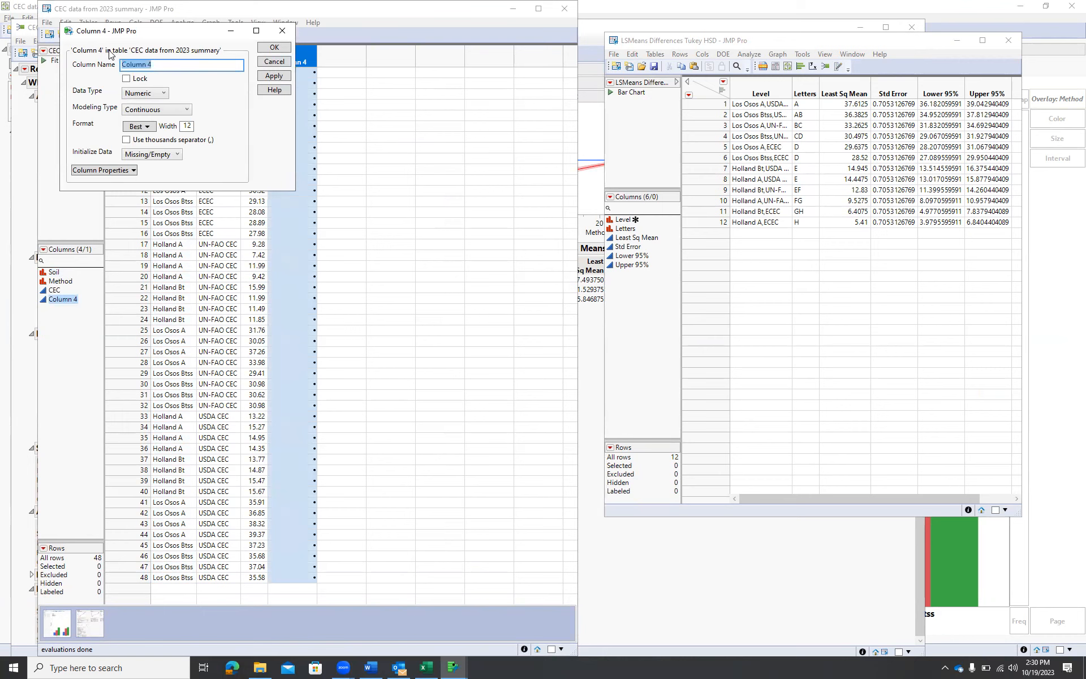
{"action": "type", "text": "Label"}
{"action": "left_click", "coordinate": [165, 96]}
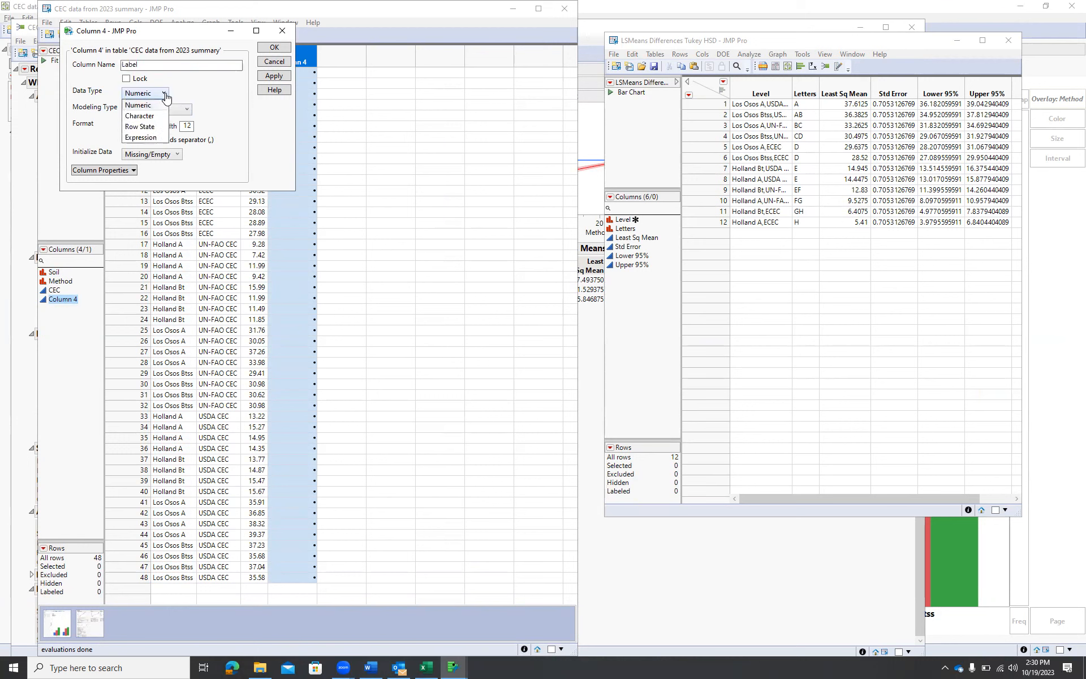
{"action": "left_click", "coordinate": [158, 113]}
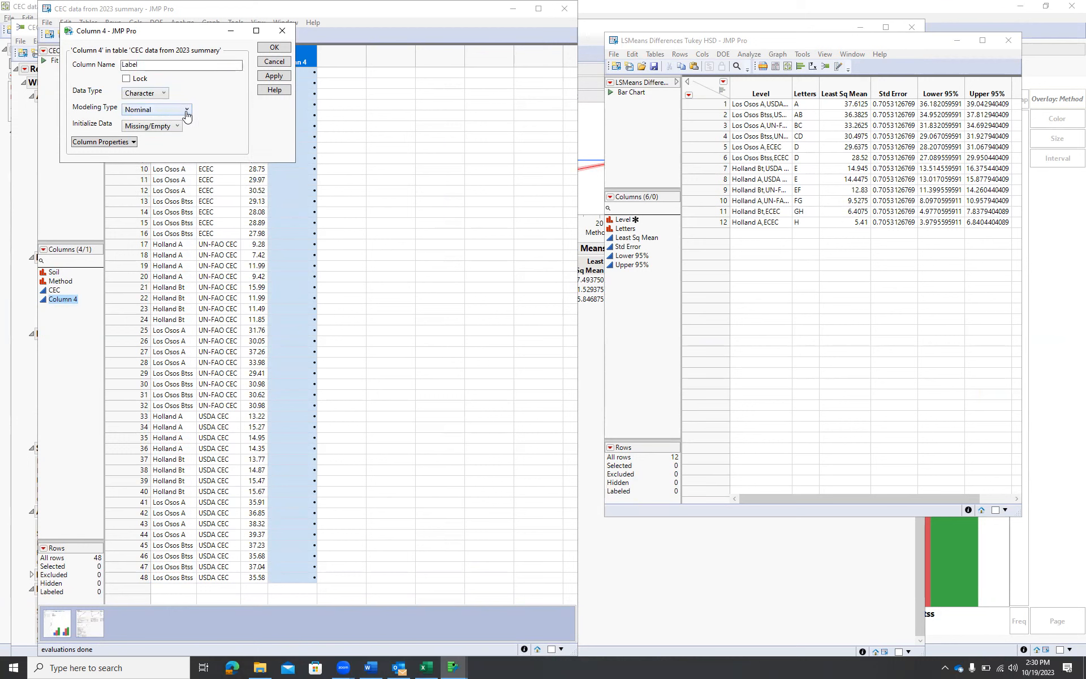
{"action": "left_click", "coordinate": [186, 111]}
{"action": "left_click", "coordinate": [207, 118]}
{"action": "left_click", "coordinate": [275, 78]}
{"action": "left_click", "coordinate": [275, 49]}
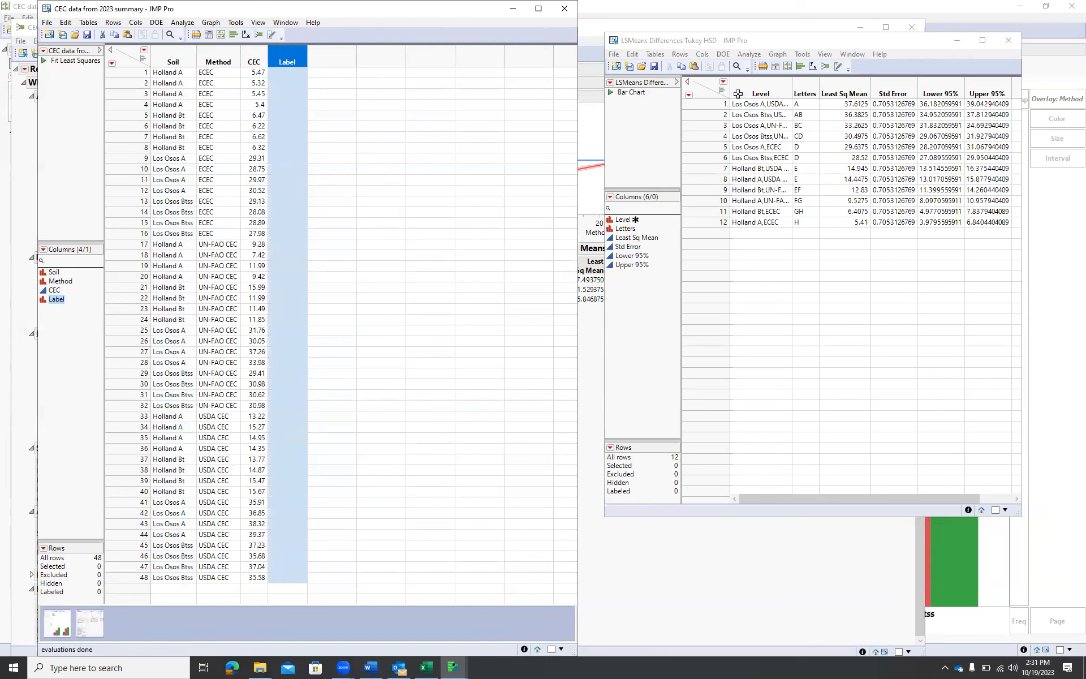
Enter Label letters for the ECEC rows: H for Holland A, GH for Holland Bt, D for both Los Osos soils
{"action": "left_click", "coordinate": [797, 222]}
{"action": "left_click", "coordinate": [294, 73]}
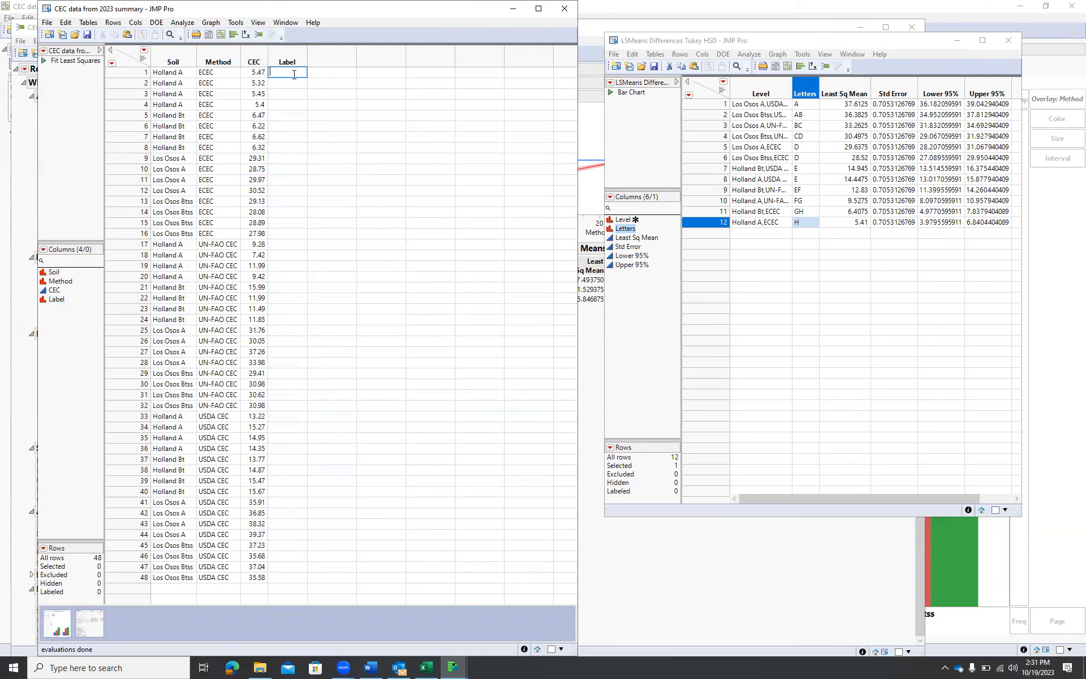
{"action": "type", "text": "H"}
{"action": "key", "text": "Return"}
{"action": "type", "text": "H"}
{"action": "key", "text": "Return"}
{"action": "type", "text": "H"}
{"action": "key", "text": "Return"}
{"action": "type", "text": "H"}
{"action": "key", "text": "Return"}
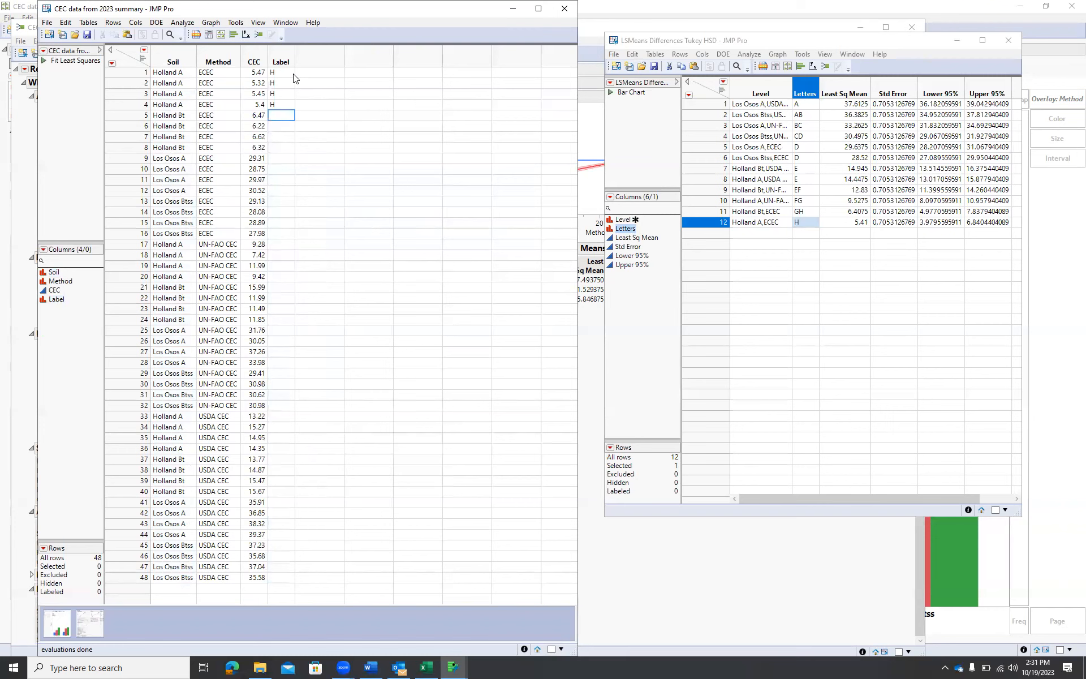
{"action": "type", "text": "H"}
{"action": "key", "text": "Return"}
{"action": "type", "text": "GH"}
{"action": "key", "text": "Return"}
{"action": "type", "text": "GH"}
{"action": "key", "text": "Return"}
{"action": "type", "text": "GH"}
{"action": "key", "text": "Return"}
{"action": "type", "text": "D"}
{"action": "key", "text": "Return"}
{"action": "type", "text": "D"}
{"action": "key", "text": "Return"}
{"action": "type", "text": "D"}
{"action": "key", "text": "Return"}
{"action": "type", "text": "D"}
{"action": "key", "text": "Return"}
{"action": "type", "text": "D"}
{"action": "key", "text": "Return"}
{"action": "type", "text": "DD"}
{"action": "key", "text": "Return"}
{"action": "type", "text": "D"}
{"action": "key", "text": "Up"}
{"action": "type", "text": "D"}
{"action": "key", "text": "Return"}
Enter Label letters for the UN-FAO CEC rows: FG, EF, BC and CD for the four soils in order
{"action": "key", "text": "Return"}
{"action": "key", "text": "BackSpace"}
{"action": "key", "text": "Return"}
{"action": "key", "text": "Return"}
{"action": "type", "text": "FG"}
{"action": "key", "text": "Return"}
{"action": "type", "text": "FG"}
{"action": "key", "text": "Return"}
{"action": "type", "text": "FG"}
{"action": "key", "text": "Return"}
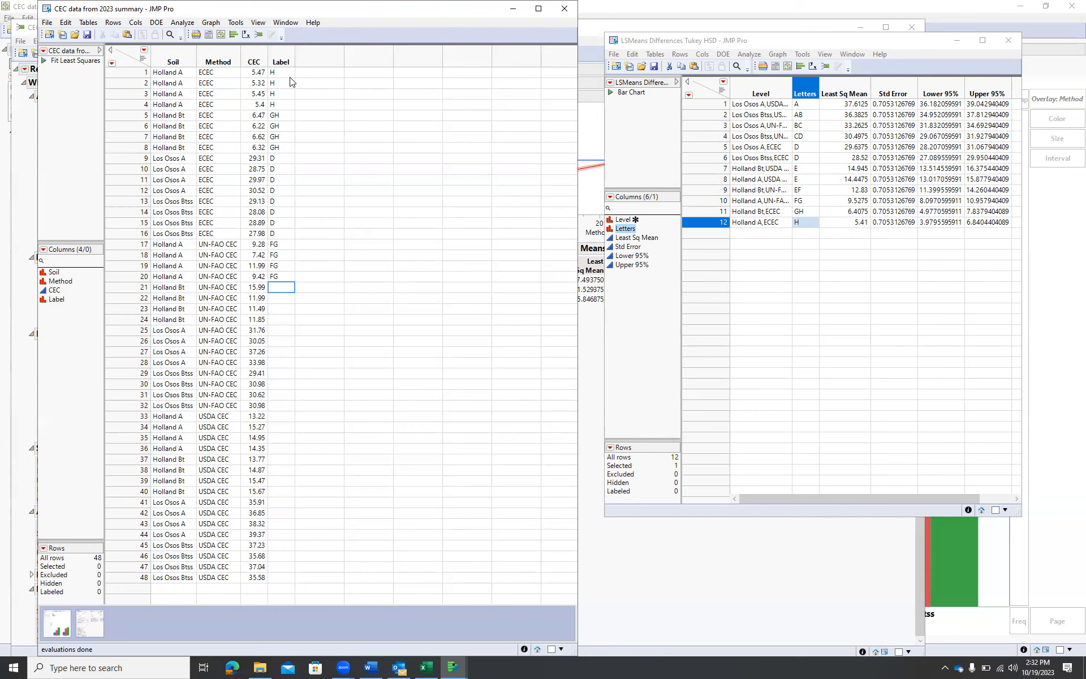
{"action": "type", "text": "E"}
{"action": "key", "text": "Return"}
{"action": "type", "text": "EF"}
{"action": "key", "text": "Return"}
{"action": "type", "text": "EF"}
{"action": "key", "text": "Return"}
{"action": "type", "text": "EF"}
{"action": "key", "text": "Return"}
{"action": "type", "text": "BC"}
{"action": "type", "text": "C"}
{"action": "key", "text": "Return"}
{"action": "type", "text": "BC"}
{"action": "key", "text": "Return"}
{"action": "type", "text": "BC"}
{"action": "key", "text": "Return"}
{"action": "type", "text": "CD"}
{"action": "key", "text": "Return"}
{"action": "type", "text": "CD"}
{"action": "key", "text": "Return"}
{"action": "type", "text": "CDE"}
{"action": "key", "text": "Up"}
{"action": "key", "text": "Return"}
{"action": "type", "text": "CD"}
{"action": "key", "text": "Return"}
{"action": "type", "text": "CD"}
{"action": "key", "text": "Return"}
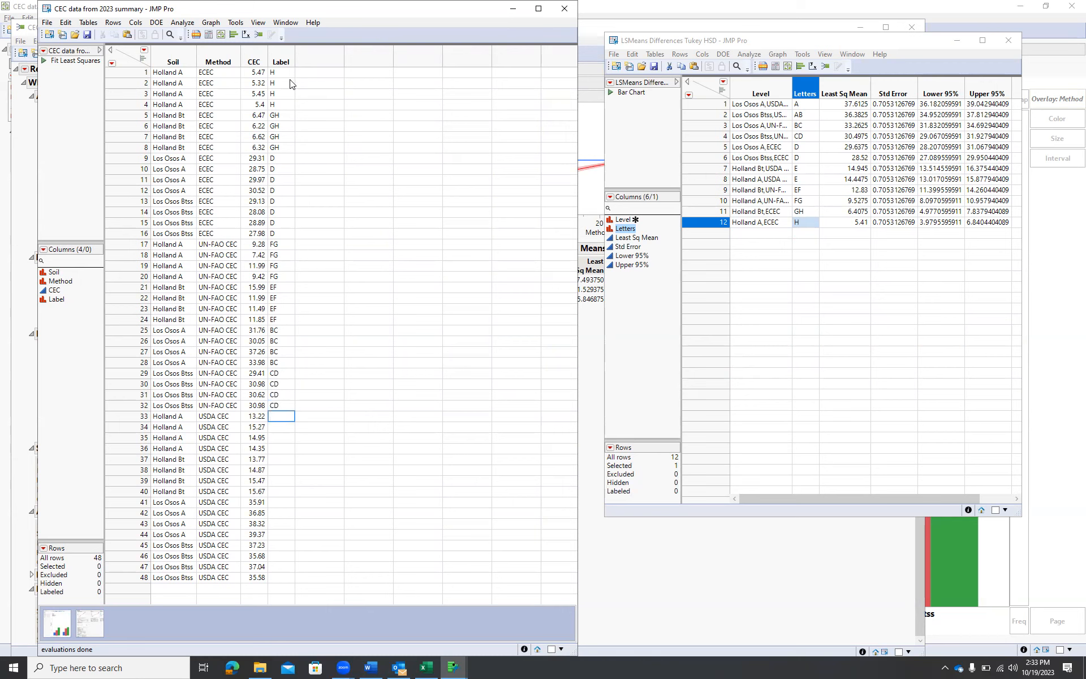
{"action": "type", "text": "E"}
Enter Label letters for the USDA CEC rows: E for both Holland soils, A for Los Osos A, AB for Los Osos Btss
{"action": "key", "text": "Return"}
{"action": "type", "text": "E"}
{"action": "key", "text": "Return"}
{"action": "key", "text": "Return"}
{"action": "key", "text": "Return"}
{"action": "type", "text": "E"}
{"action": "key", "text": "Return"}
{"action": "type", "text": "E"}
{"action": "key", "text": "Return"}
{"action": "type", "text": "E"}
{"action": "key", "text": "Return"}
{"action": "type", "text": "E"}
{"action": "key", "text": "Return"}
{"action": "type", "text": "A"}
{"action": "key", "text": "Return"}
{"action": "type", "text": "A"}
{"action": "key", "text": "Return"}
{"action": "type", "text": "A"}
{"action": "key", "text": "Return"}
{"action": "type", "text": "A"}
{"action": "key", "text": "Return"}
{"action": "type", "text": "AB"}
{"action": "key", "text": "Return"}
{"action": "type", "text": "AB"}
{"action": "key", "text": "Return"}
{"action": "type", "text": "AB"}
{"action": "key", "text": "Return"}
{"action": "type", "text": "AB"}
{"action": "key", "text": "Return"}
{"action": "left_click", "coordinate": [610, 83]}
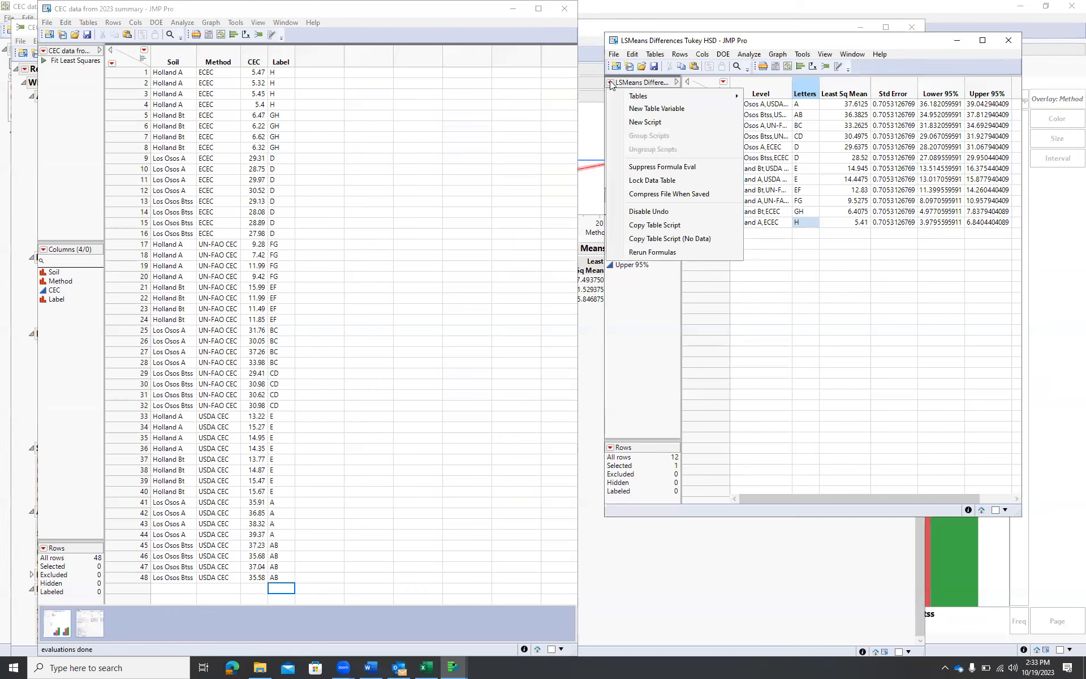
{"action": "left_click", "coordinate": [610, 81]}
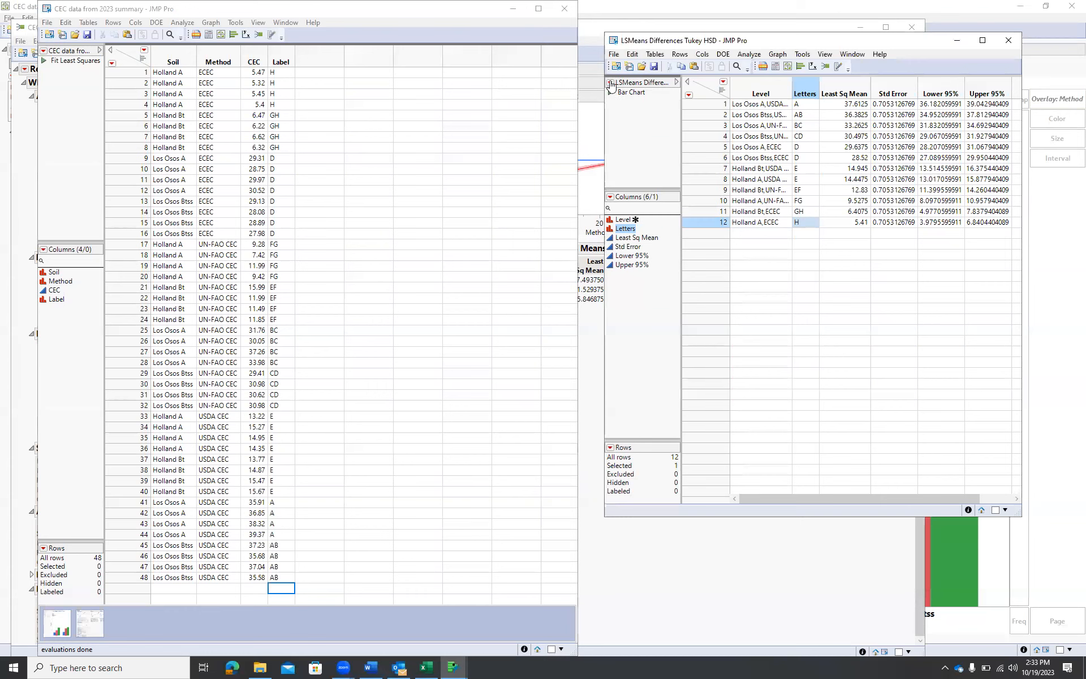
Save the Tukey letters table as "LSMeans Differences Tukey HSD Connecting letters report" in the JMP stuff folder
{"action": "left_click", "coordinate": [615, 55]}
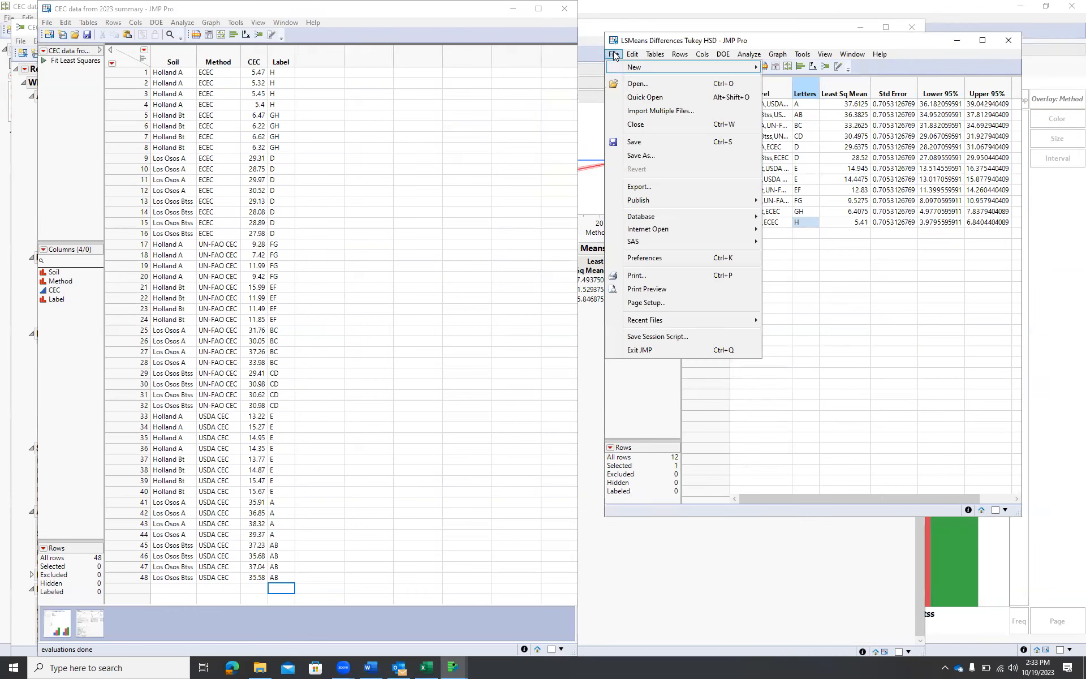
{"action": "left_click", "coordinate": [648, 154]}
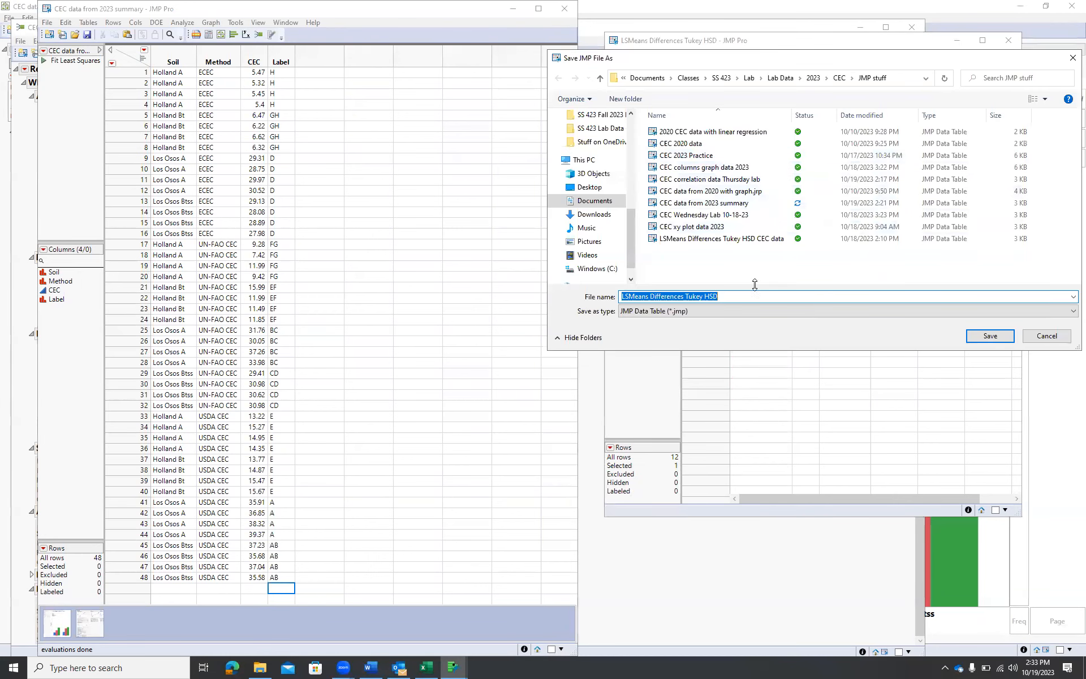
{"action": "left_click", "coordinate": [748, 294]}
{"action": "type", "text": "C"}
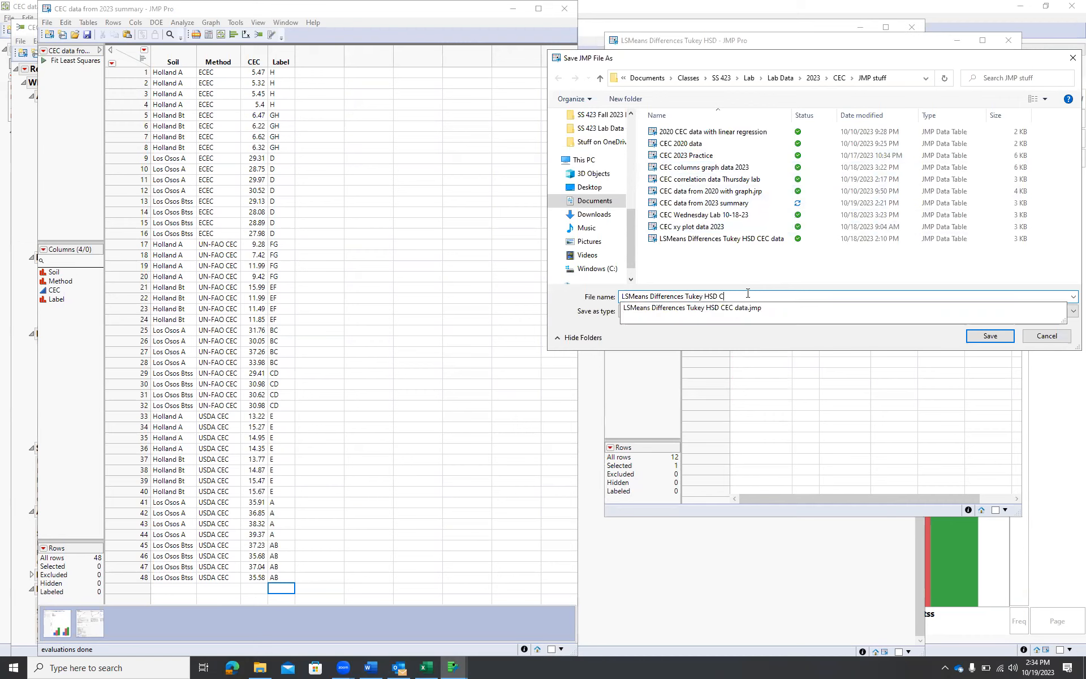
{"action": "type", "text": "onnecting letters report"}
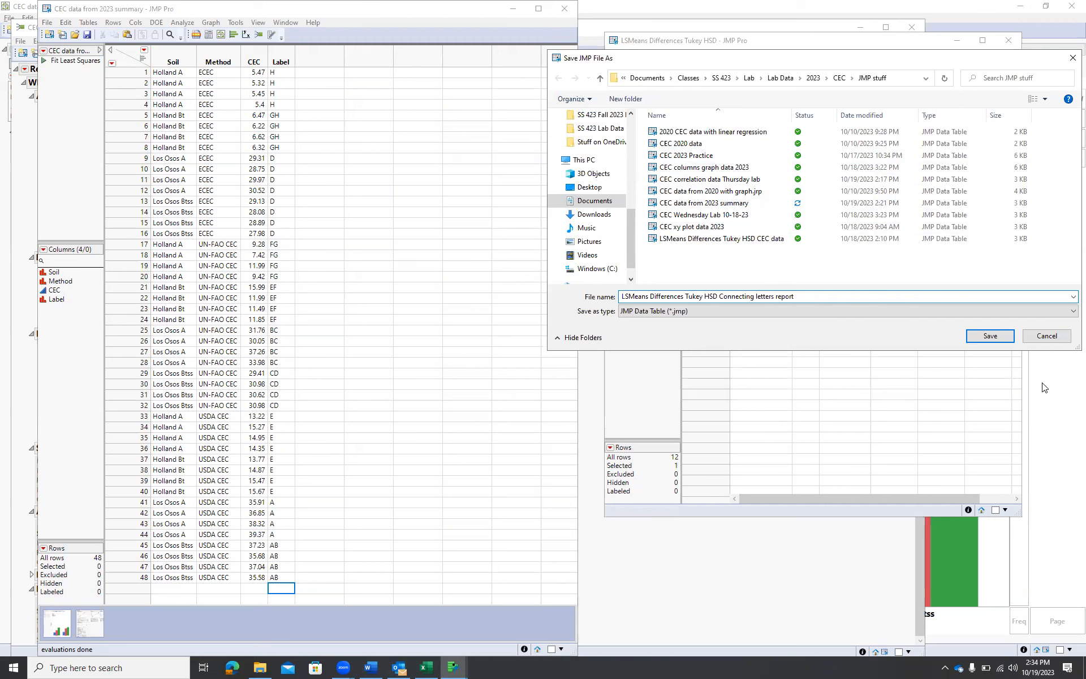
{"action": "left_click", "coordinate": [989, 336]}
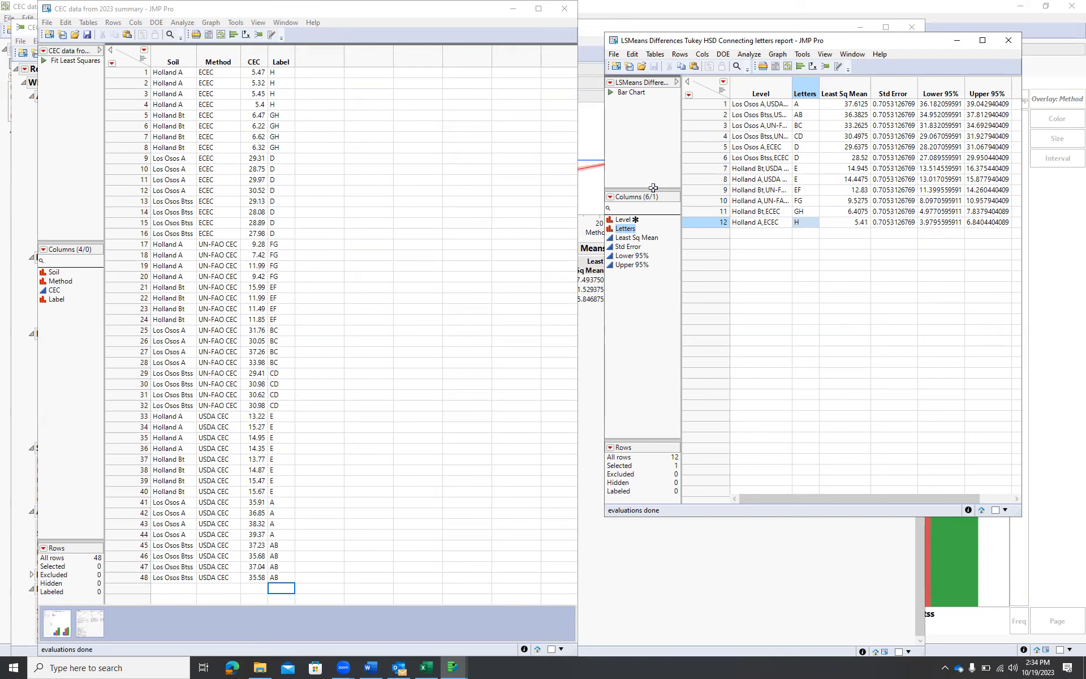
Set the Label column in the CEC data table as a label column
{"action": "left_click", "coordinate": [282, 59]}
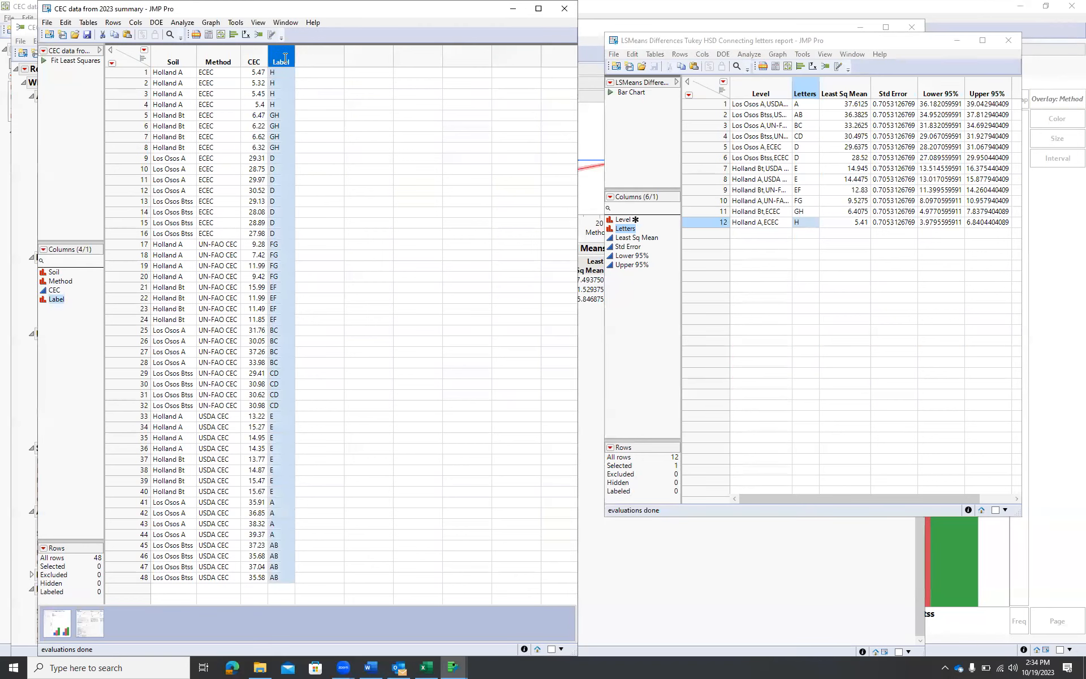
{"action": "right_click", "coordinate": [280, 57]}
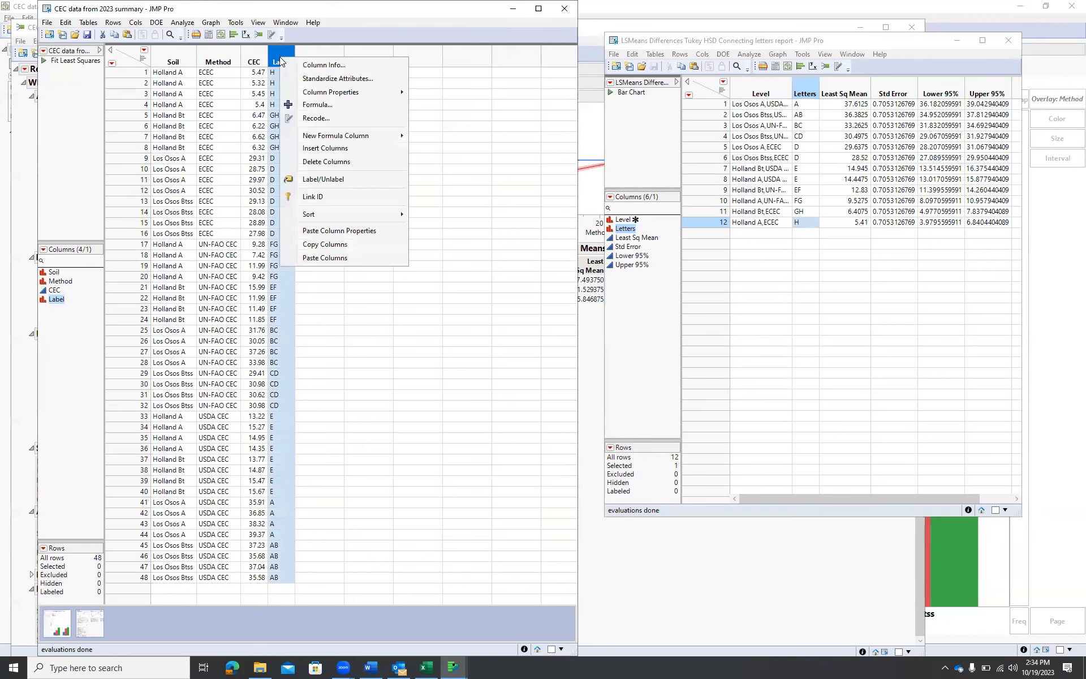
{"action": "left_click", "coordinate": [353, 180]}
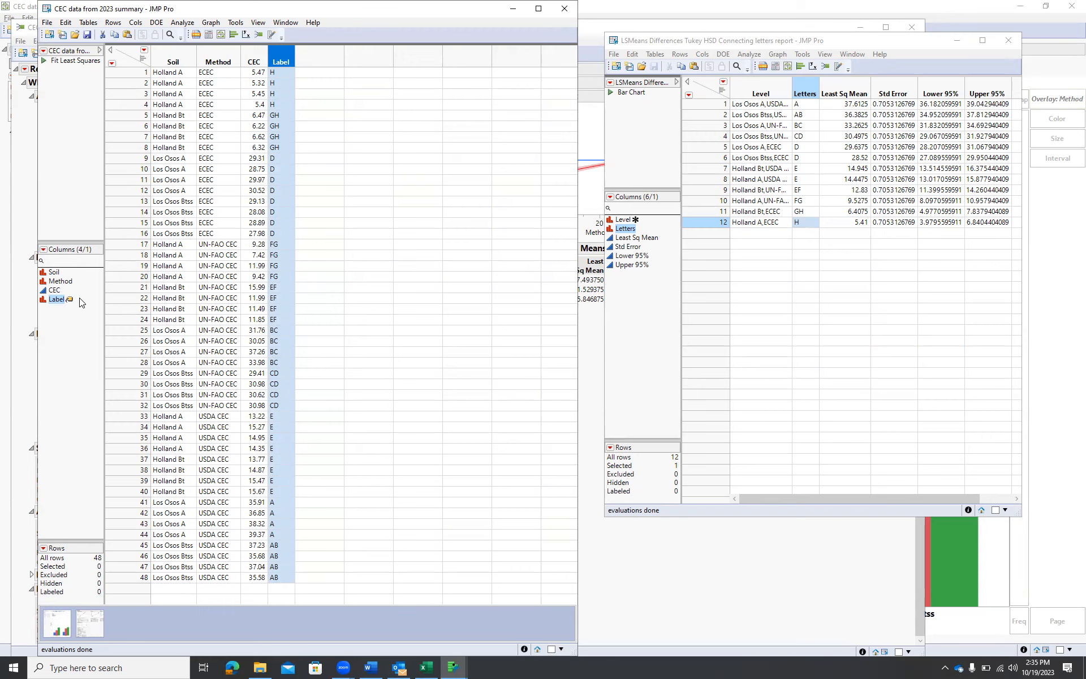
Switch to the Graph Builder bar chart and label the bars by row
{"action": "key", "text": "alt+Tab"}
{"action": "key", "text": "alt+Tab"}
{"action": "key", "text": "alt+Tab"}
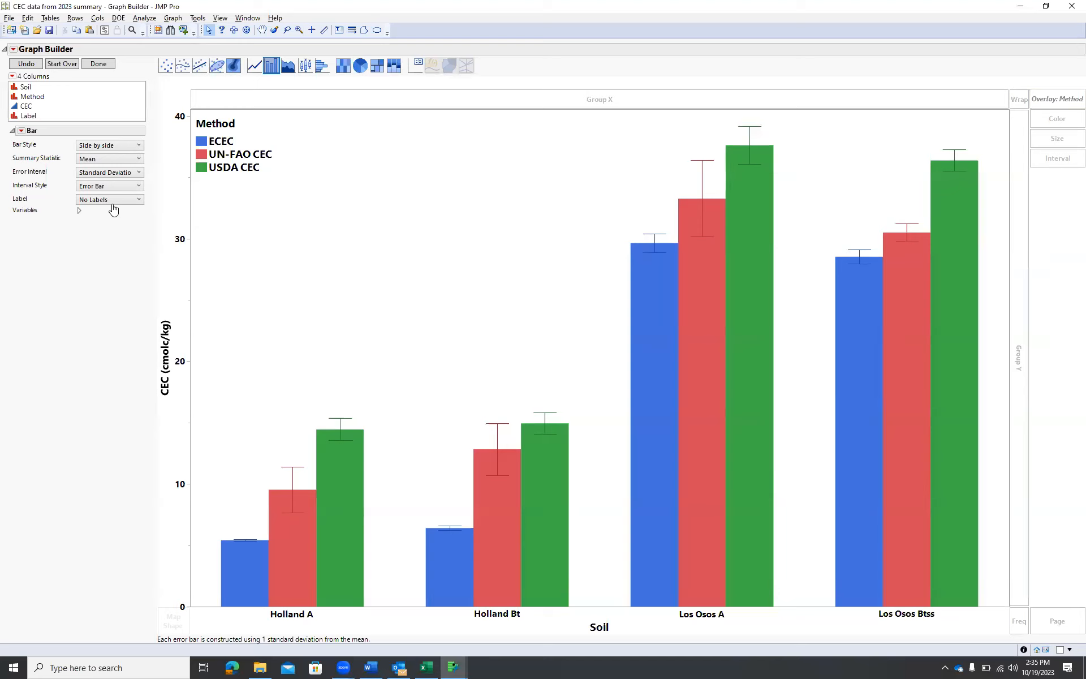
{"action": "left_click", "coordinate": [139, 202]}
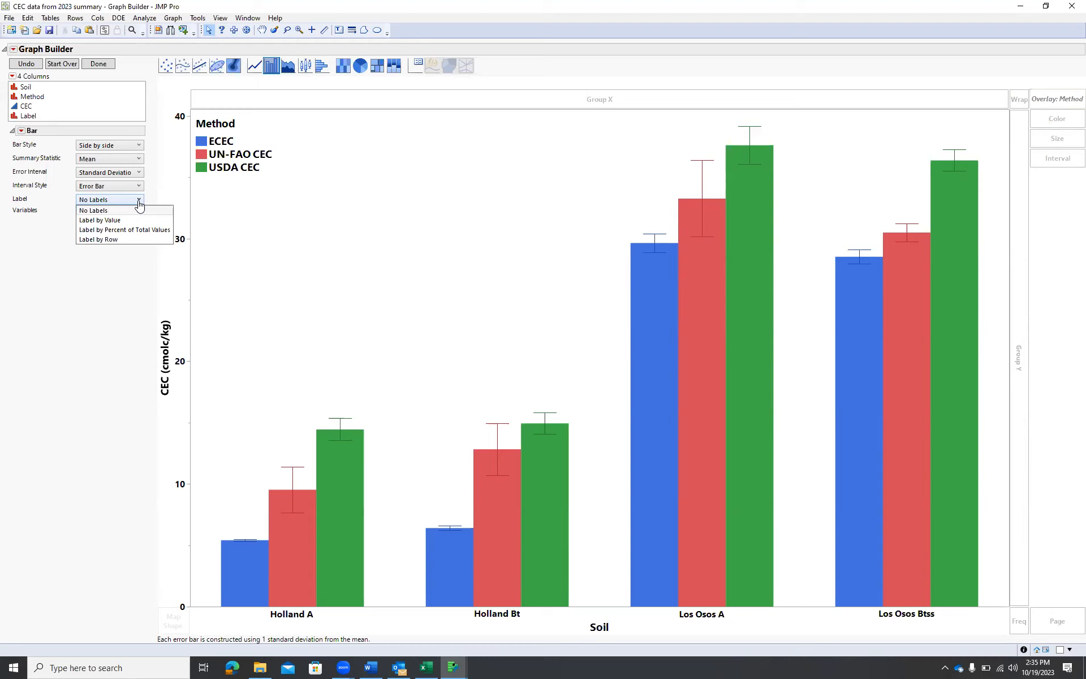
{"action": "left_click", "coordinate": [118, 239]}
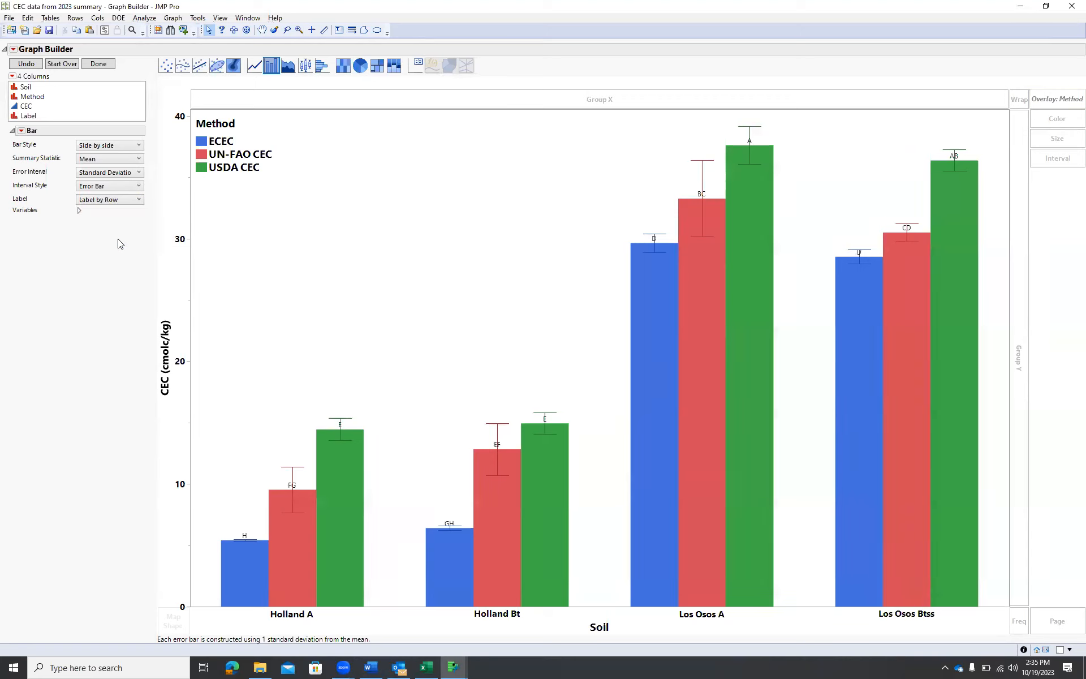
Move each bar's letter label up so it sits above its error bar
{"action": "mouse_move", "coordinate": [518, 490]}
{"action": "left_click_drag", "start_coordinate": [287, 486], "coordinate": [288, 462]}
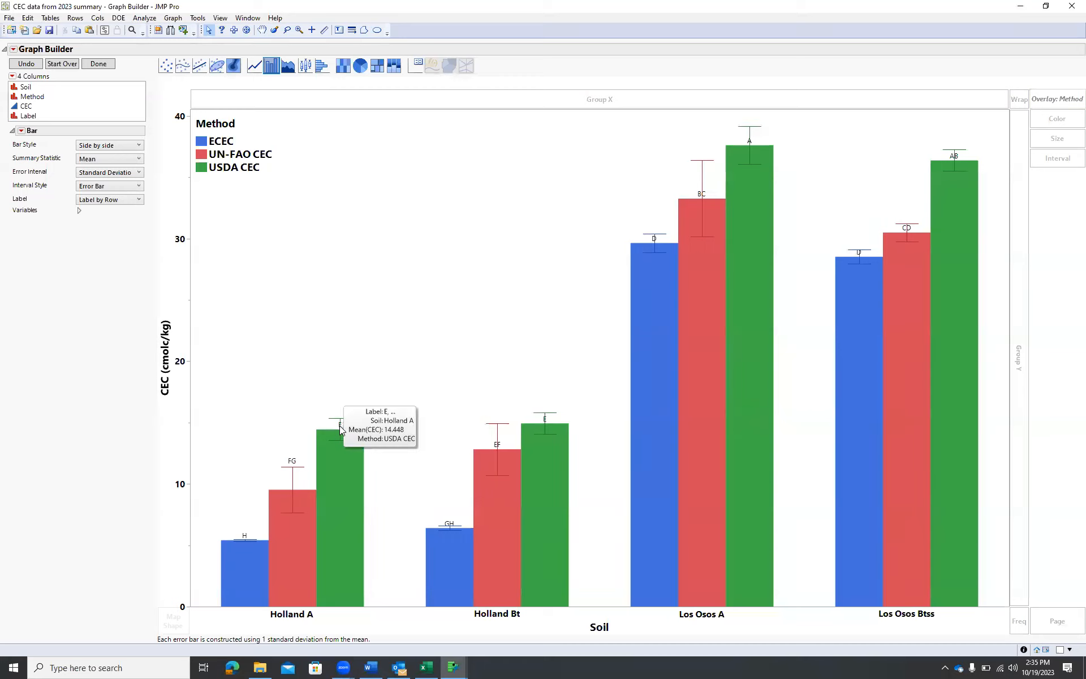
{"action": "left_click_drag", "start_coordinate": [339, 425], "coordinate": [339, 411]}
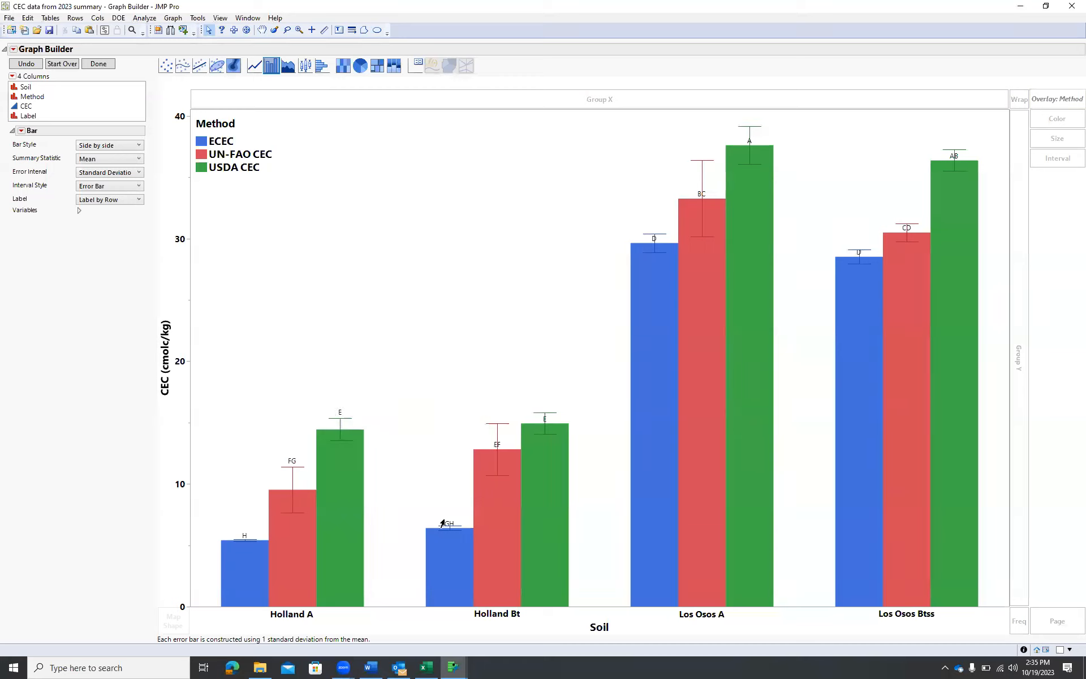
{"action": "left_click_drag", "start_coordinate": [446, 525], "coordinate": [447, 519]}
{"action": "left_click_drag", "start_coordinate": [493, 451], "coordinate": [498, 417]}
{"action": "left_click_drag", "start_coordinate": [544, 420], "coordinate": [543, 406]}
{"action": "left_click_drag", "start_coordinate": [657, 240], "coordinate": [650, 228]}
{"action": "left_click_drag", "start_coordinate": [700, 197], "coordinate": [749, 123]}
{"action": "left_click_drag", "start_coordinate": [855, 253], "coordinate": [899, 218]}
{"action": "left_click_drag", "start_coordinate": [950, 156], "coordinate": [950, 141]}
Save the Graph Builder script to the data table under the name Graph Builder
{"action": "mouse_move", "coordinate": [880, 431]}
{"action": "left_click", "coordinate": [11, 51]}
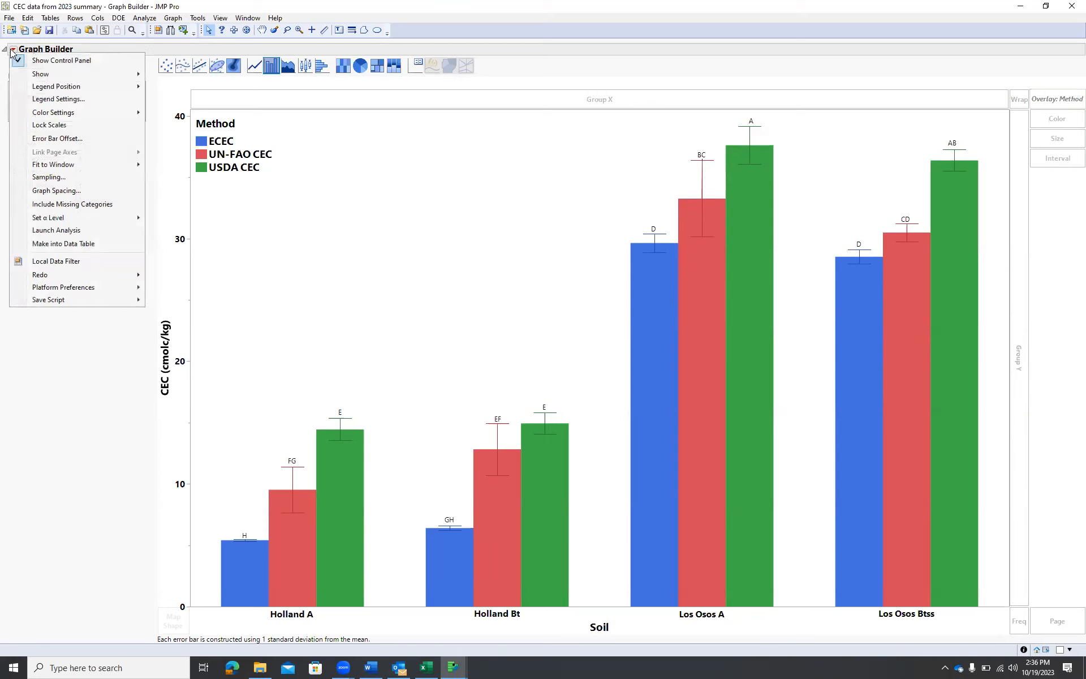
{"action": "mouse_move", "coordinate": [57, 299]}
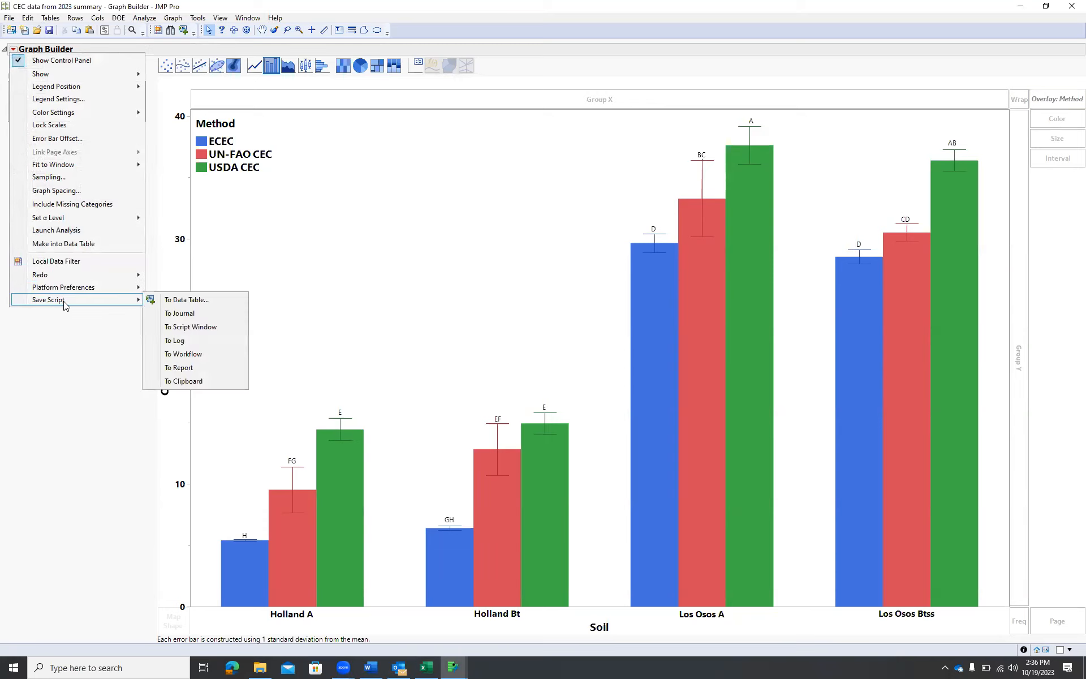
{"action": "left_click", "coordinate": [197, 300]}
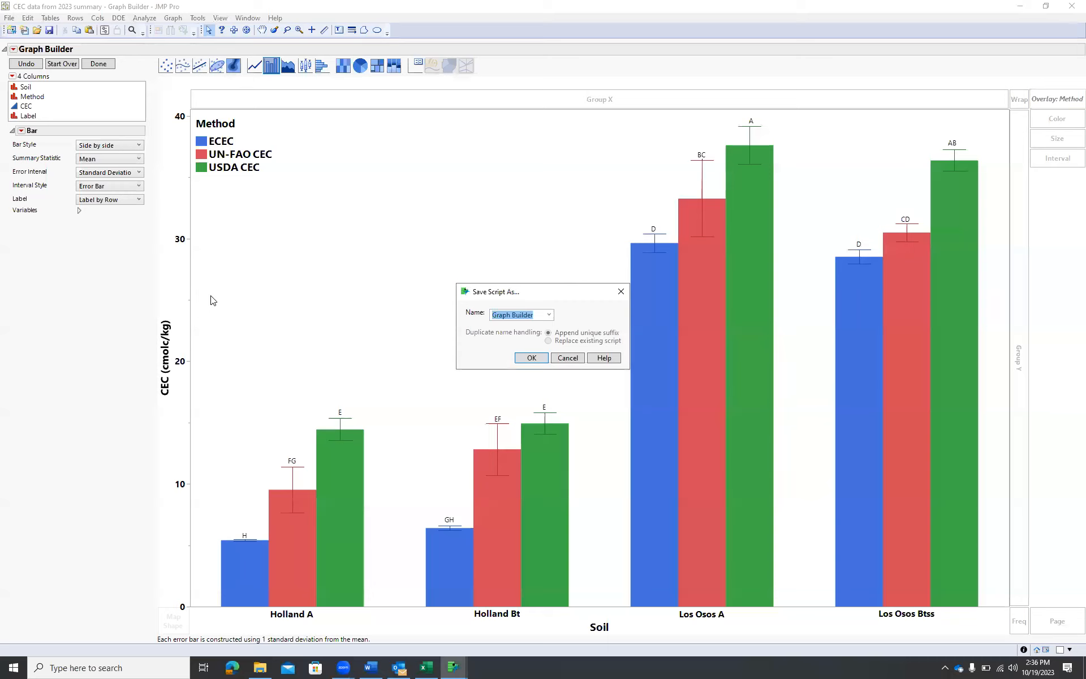
{"action": "left_click", "coordinate": [532, 359]}
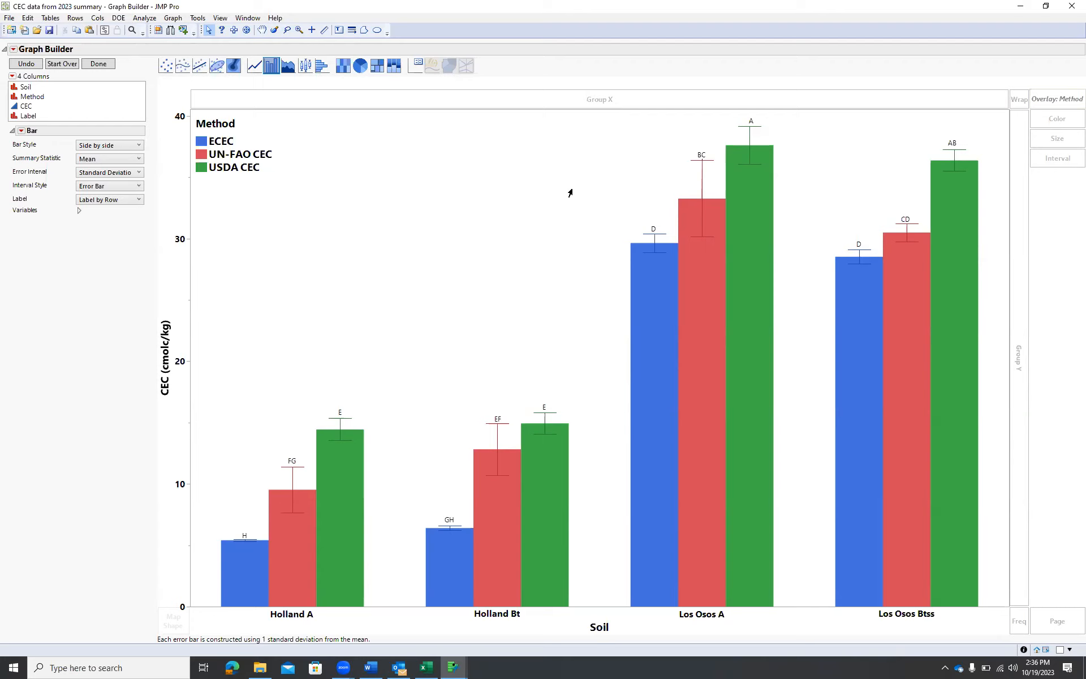
{"action": "left_click", "coordinate": [13, 49]}
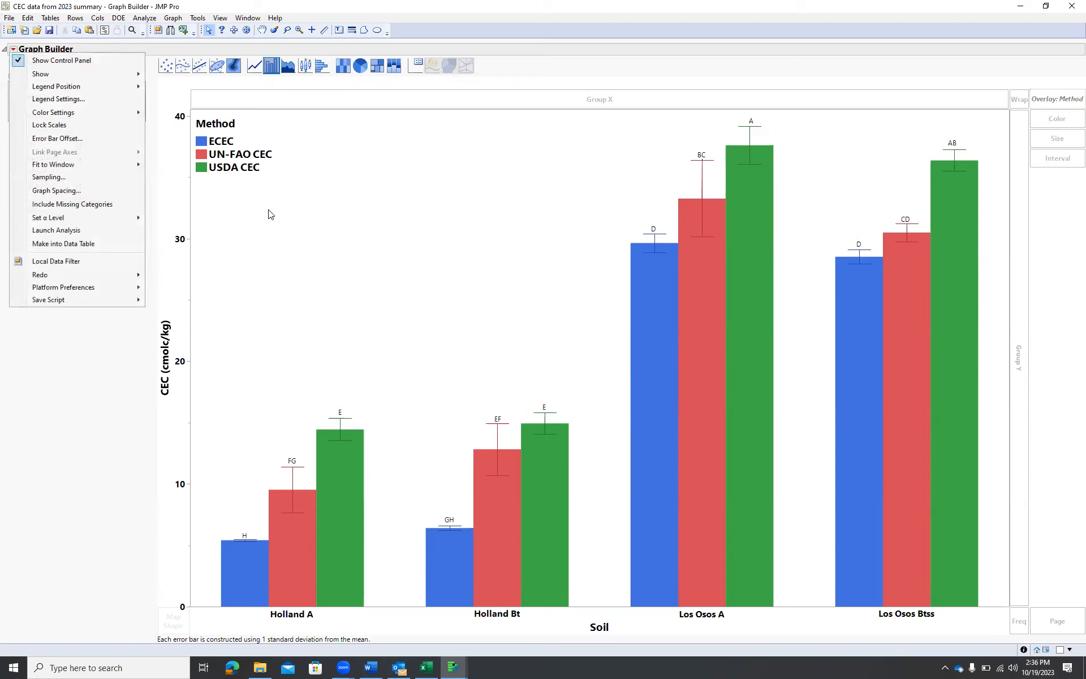
{"action": "left_click", "coordinate": [355, 249]}
{"action": "left_click", "coordinate": [8, 20]}
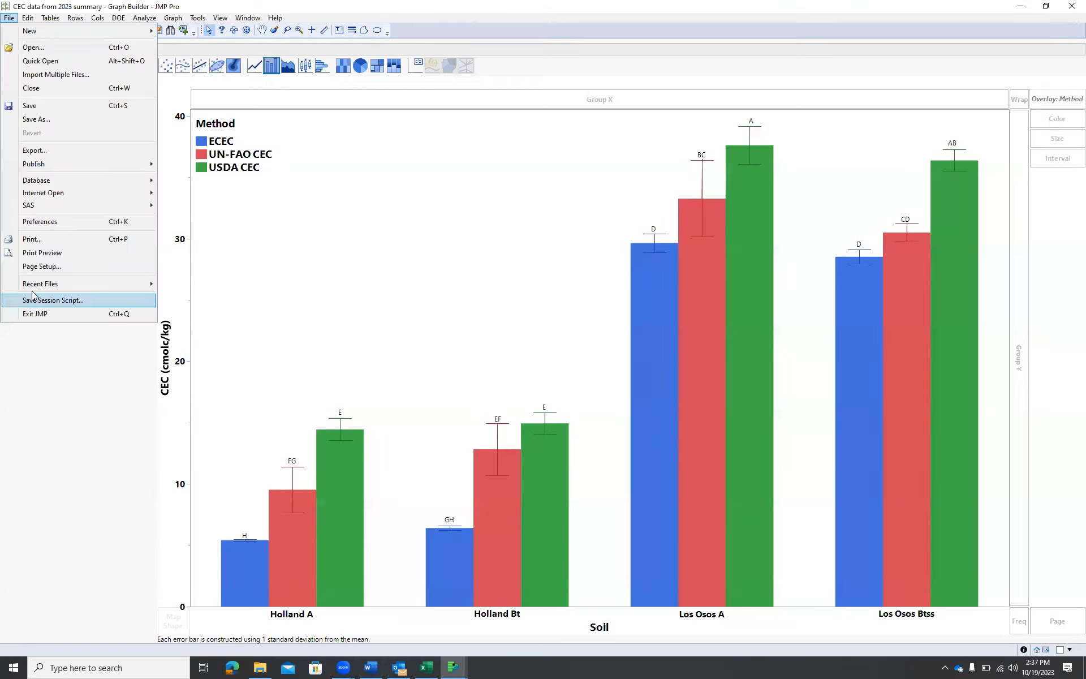
{"action": "left_click", "coordinate": [42, 151]}
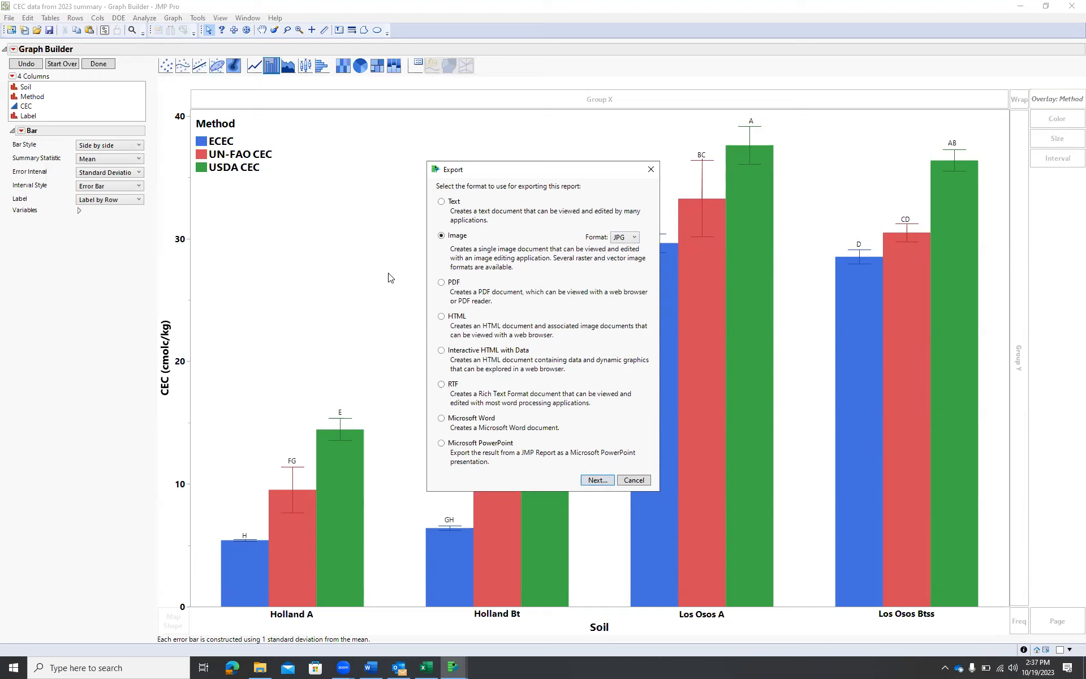
{"action": "left_click", "coordinate": [637, 479]}
{"action": "mouse_move", "coordinate": [632, 468]}
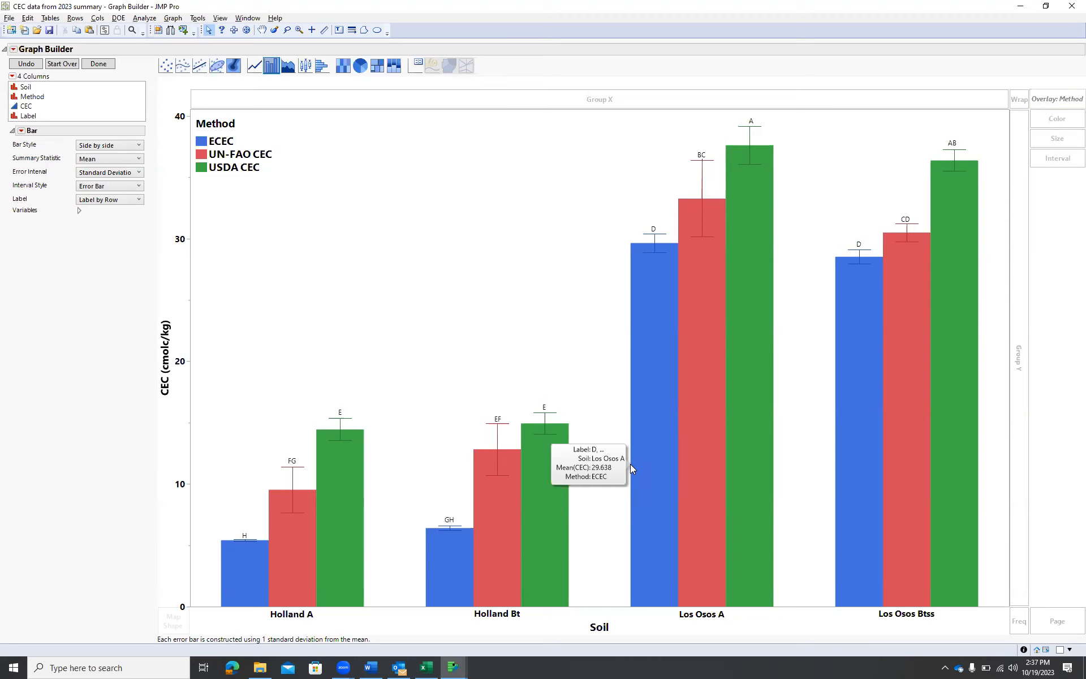
{"action": "key", "text": "alt+Tab"}
{"action": "key", "text": "alt+Tab"}
{"action": "key", "text": "alt+Tab"}
{"action": "key", "text": "alt+Tab"}
{"action": "key", "text": "alt+Tab"}
{"action": "key", "text": "alt+Tab"}
{"action": "key", "text": "alt+Tab"}
{"action": "key", "text": "alt+Tab"}
{"action": "key", "text": "alt+Tab"}
{"action": "key", "text": "alt+Tab"}
{"action": "key", "text": "alt+Tab"}
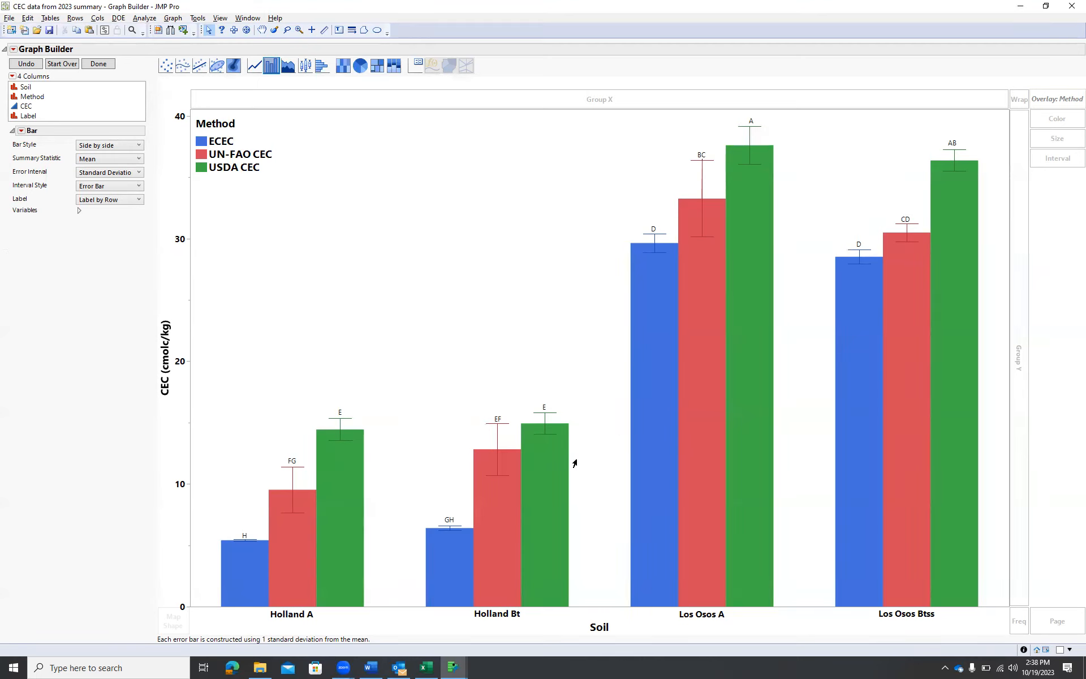
{"action": "left_click", "coordinate": [9, 17]}
{"action": "left_click", "coordinate": [35, 151]}
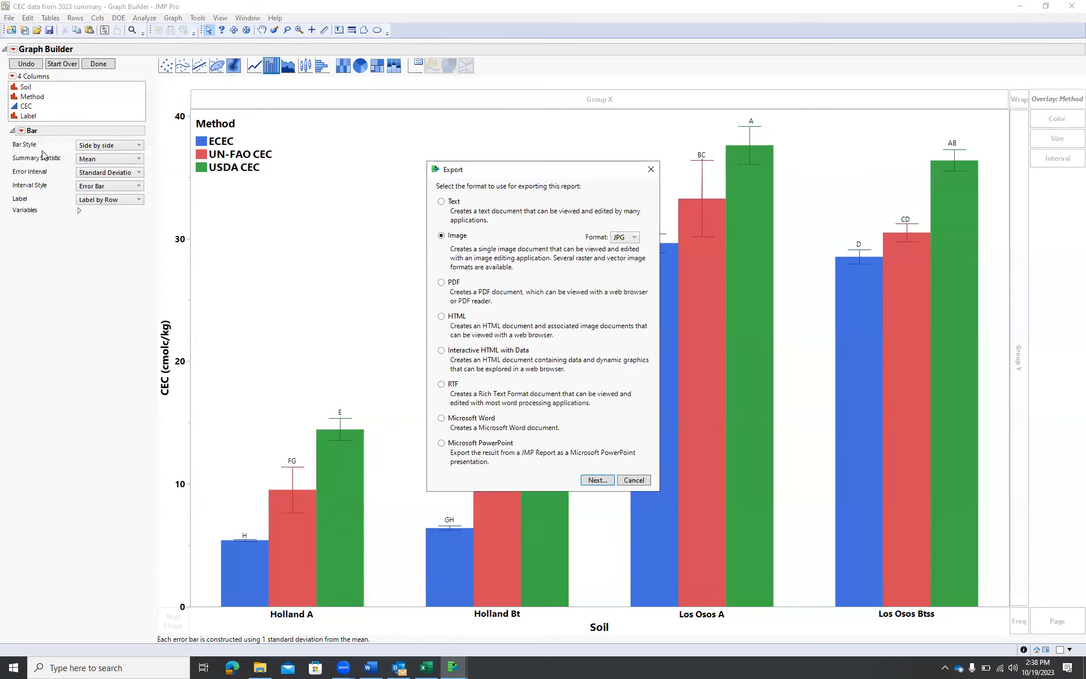
{"action": "left_click", "coordinate": [634, 480]}
{"action": "mouse_move", "coordinate": [631, 510]}
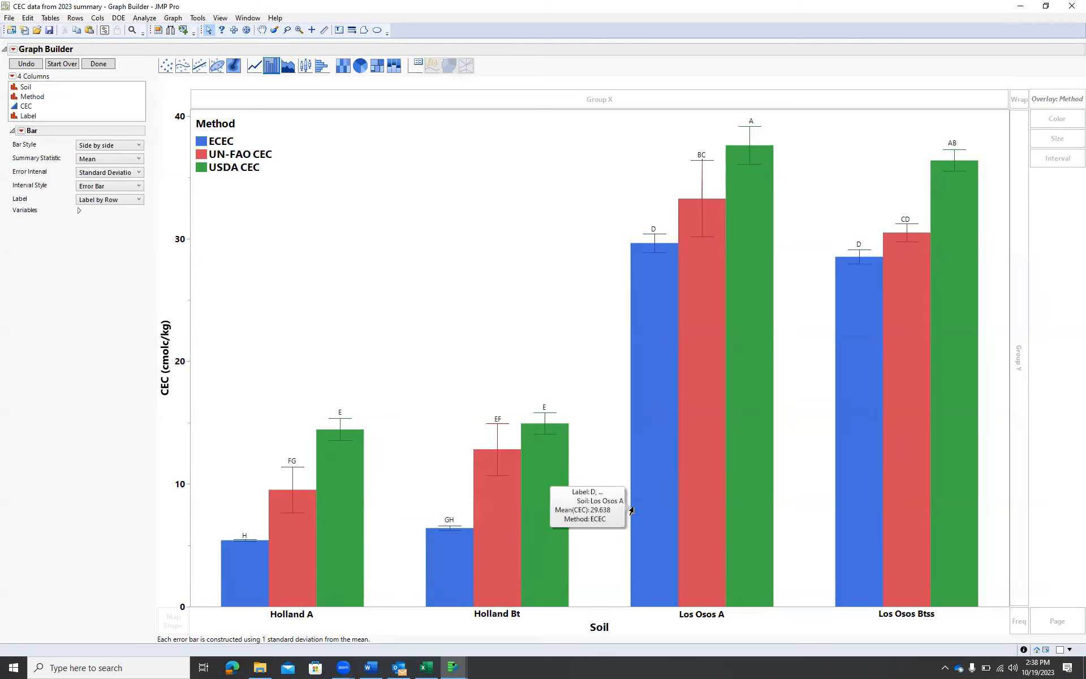